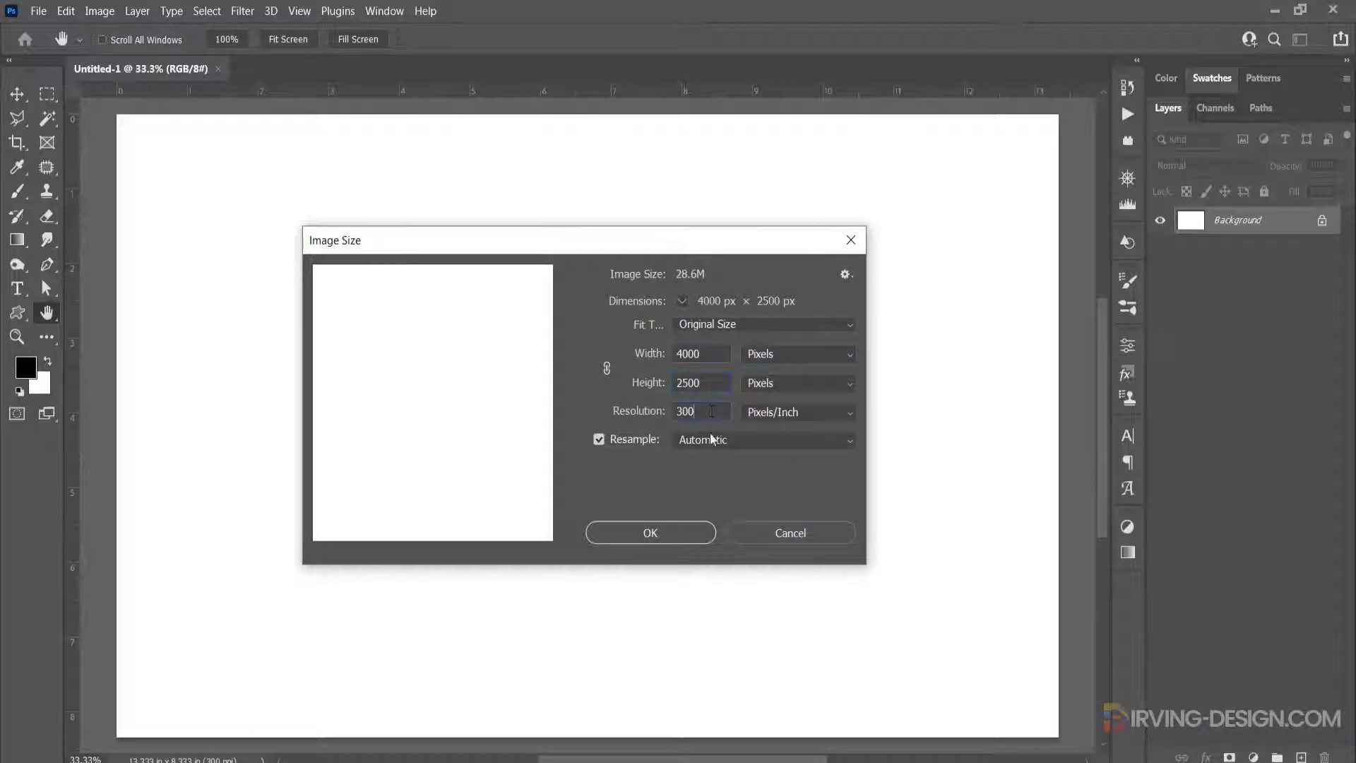
- Apply an image size of 4000 × 2500 pixels at 300 pixels/inch to the document
left_click(682, 531)
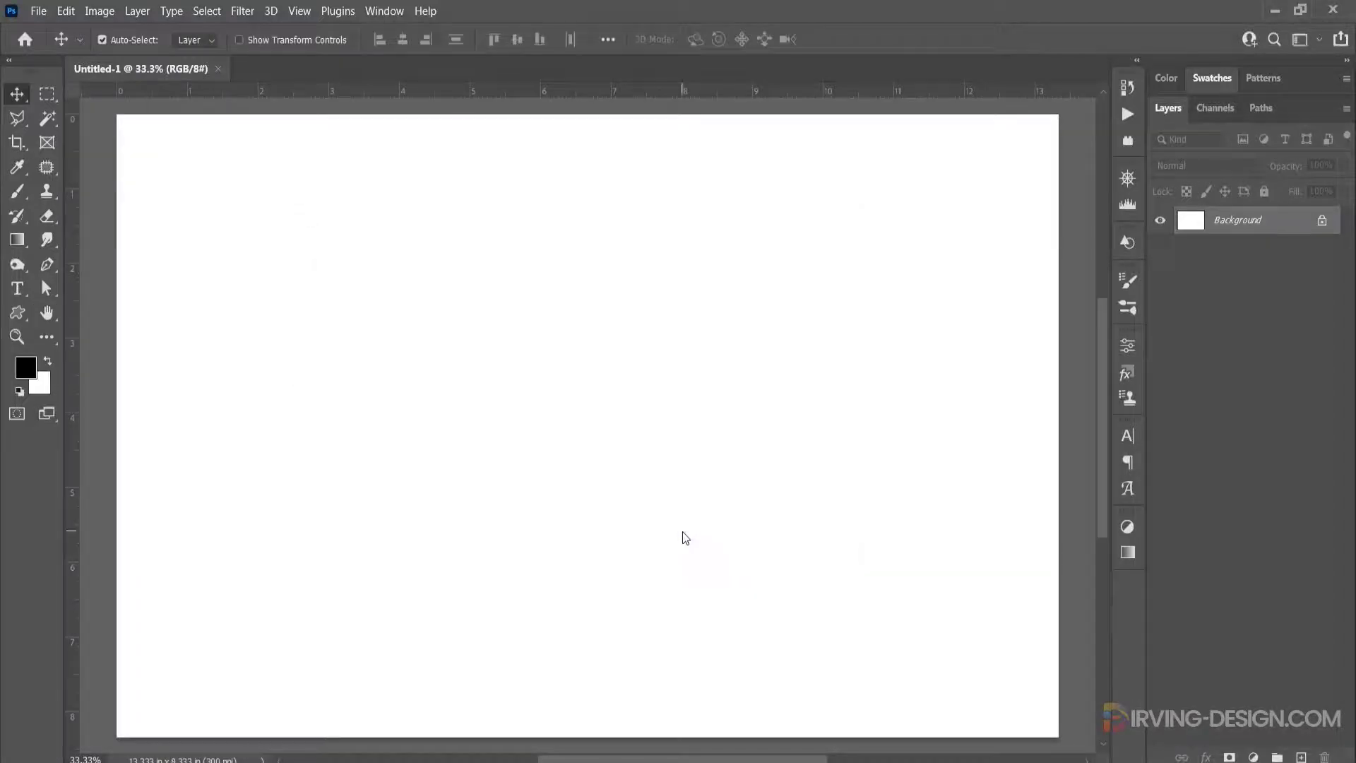
- Add a gradient fill layer above the background using the Orange_05 preset from the Oranges group
left_click(1254, 755)
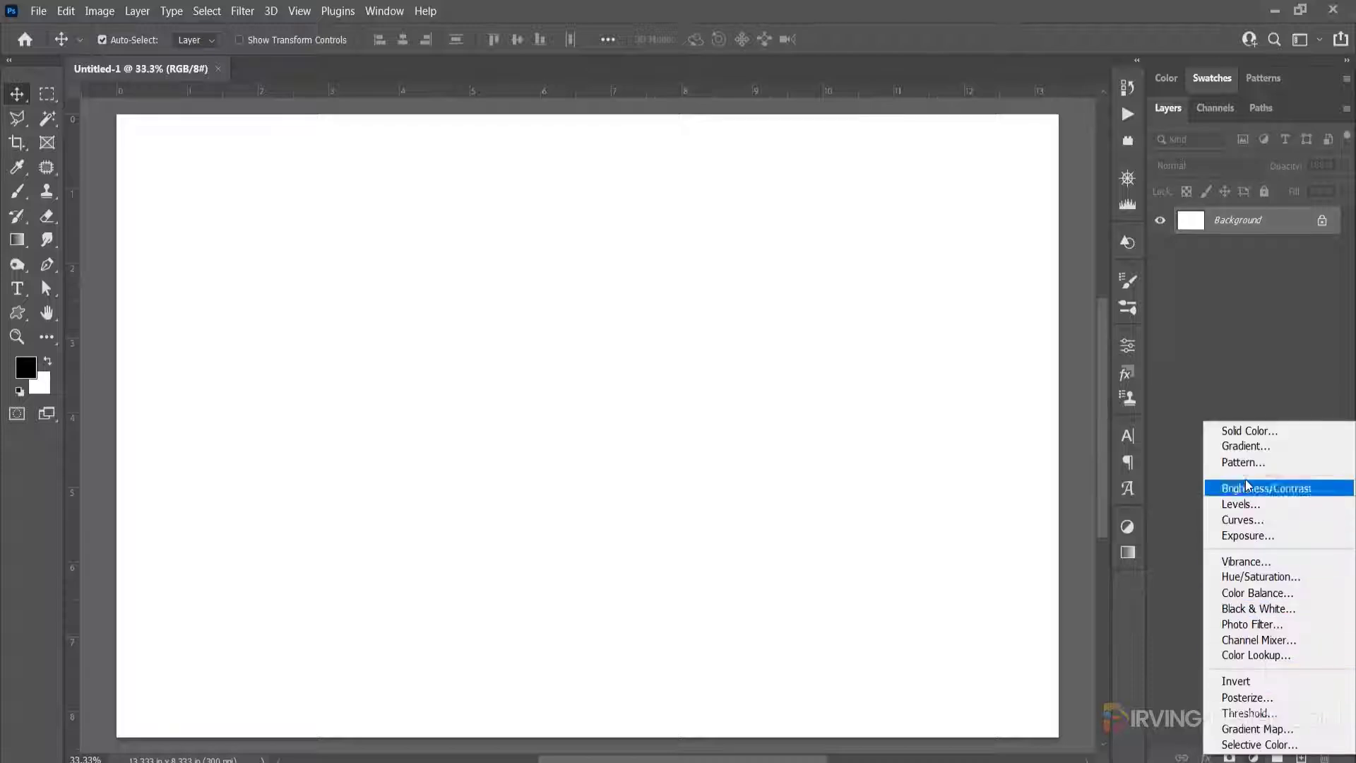
left_click(1247, 443)
left_click(1066, 230)
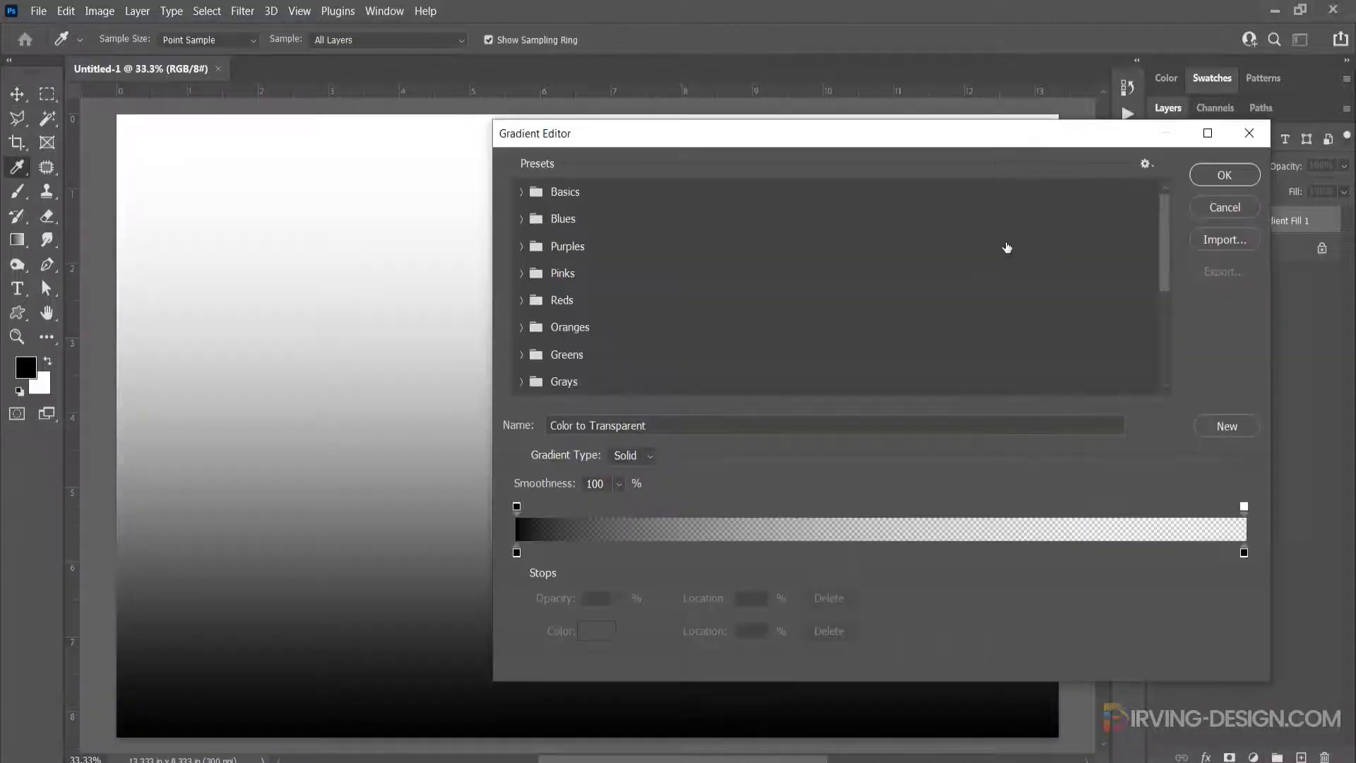
scroll(522, 283, "down", 1)
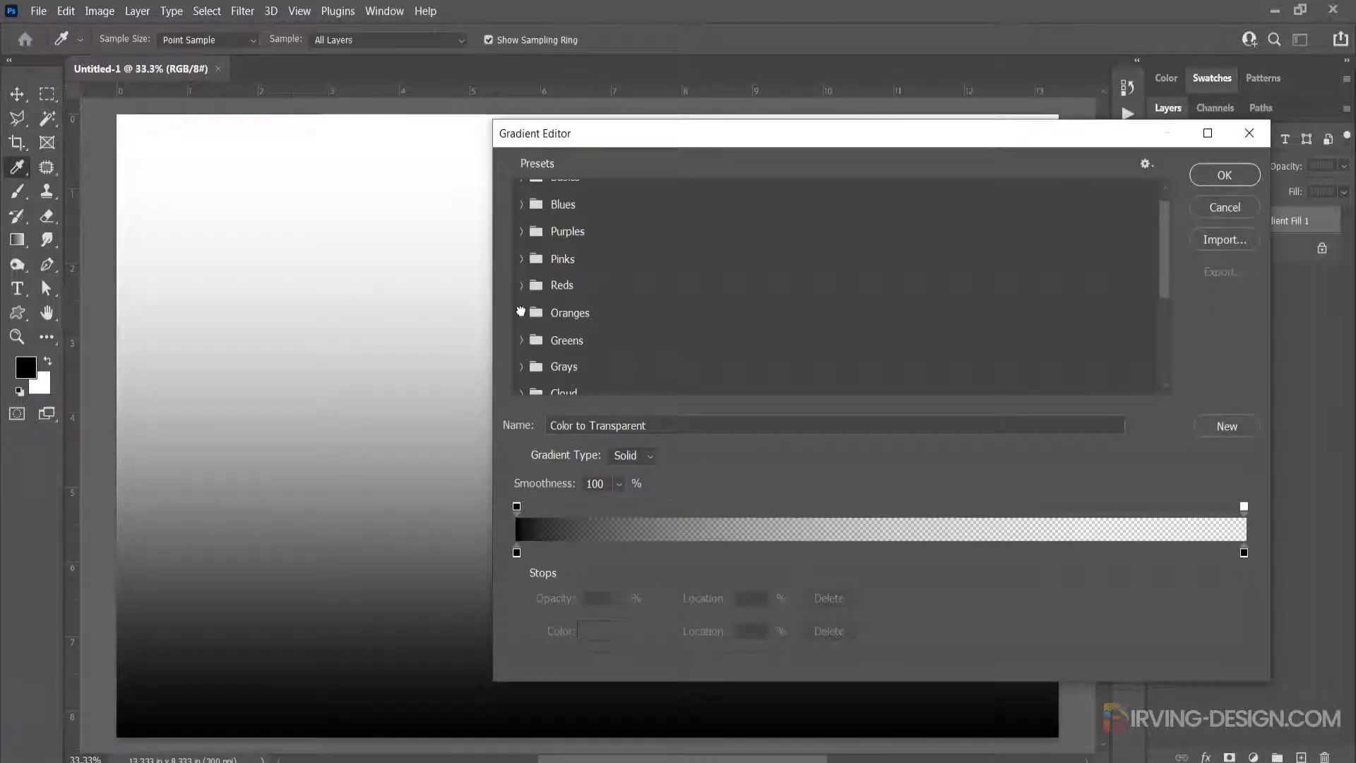
left_click(521, 311)
scroll(767, 350, "down", 1)
left_click(784, 317)
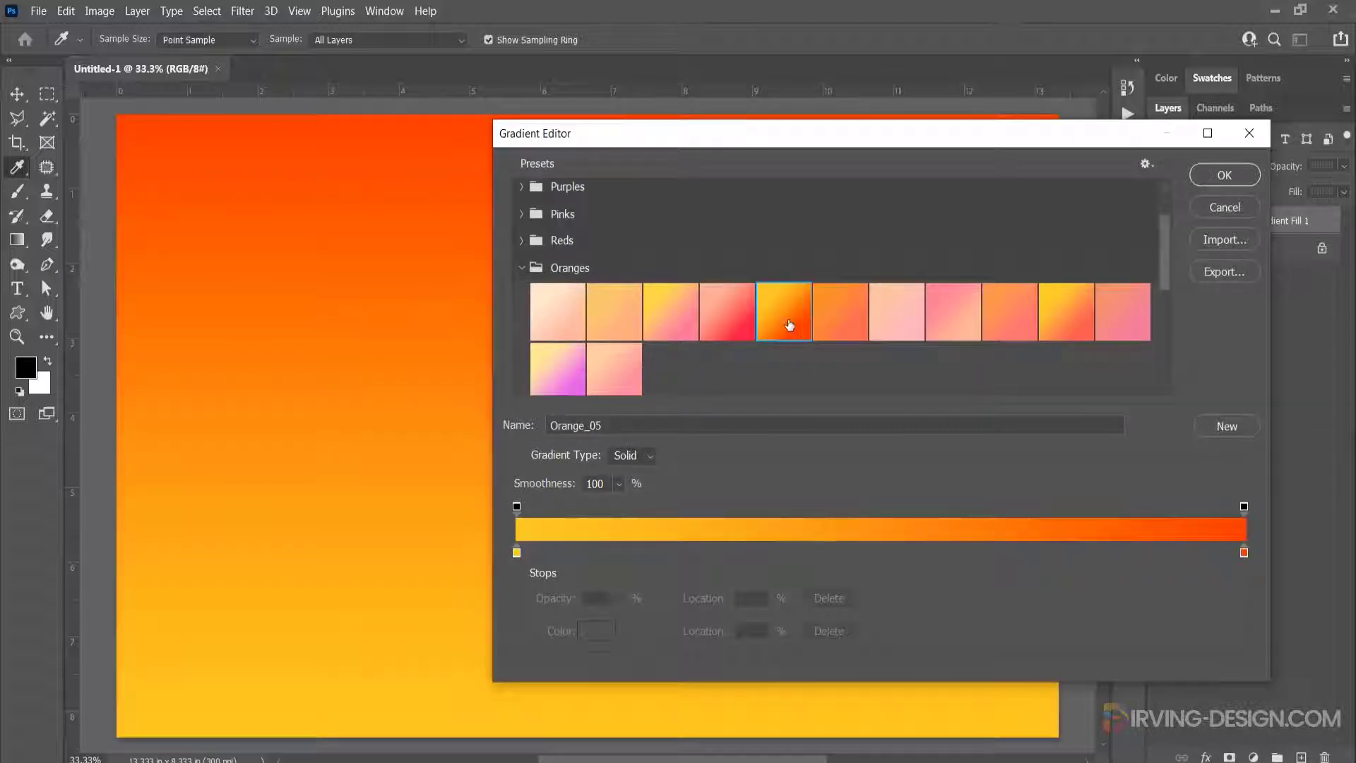
- Check the hex colour codes of the gradient's start and end colour stops
left_click(517, 552)
left_click(597, 631)
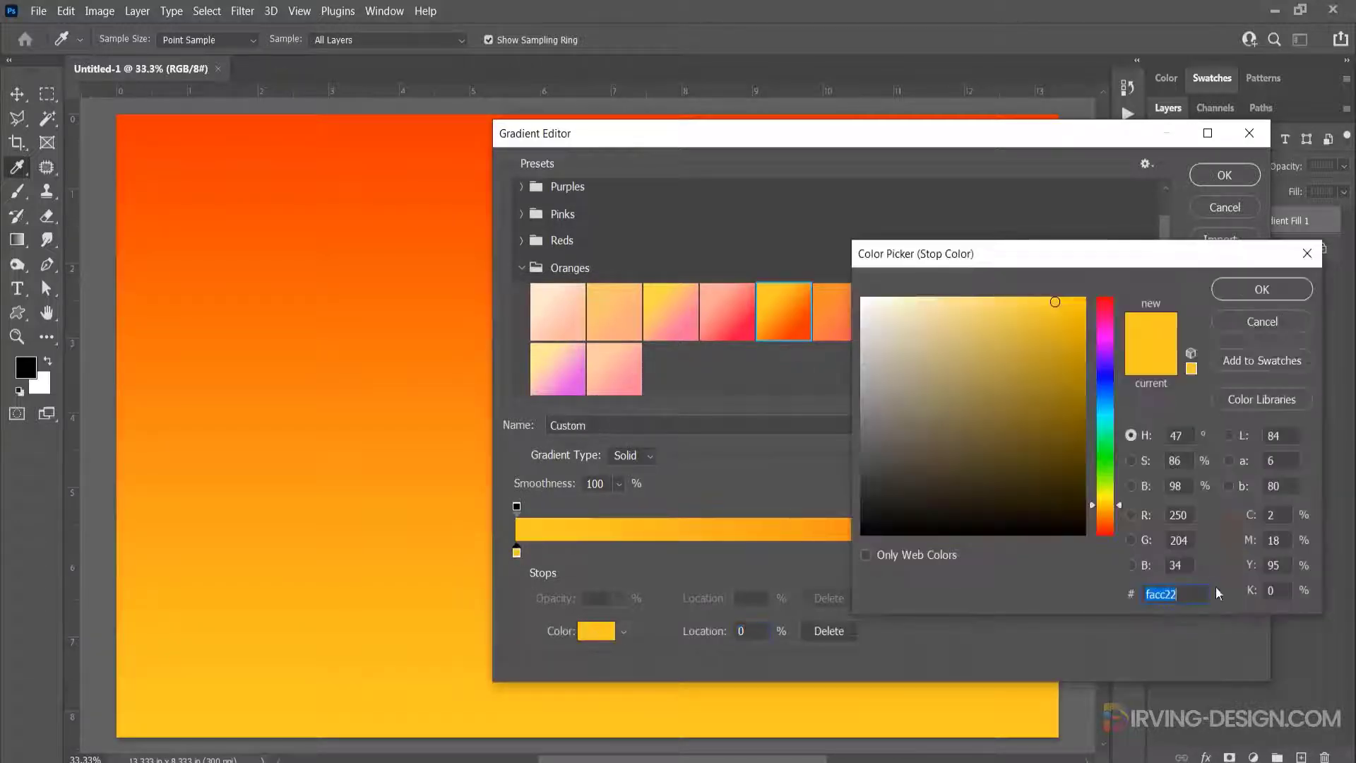
left_click(1257, 319)
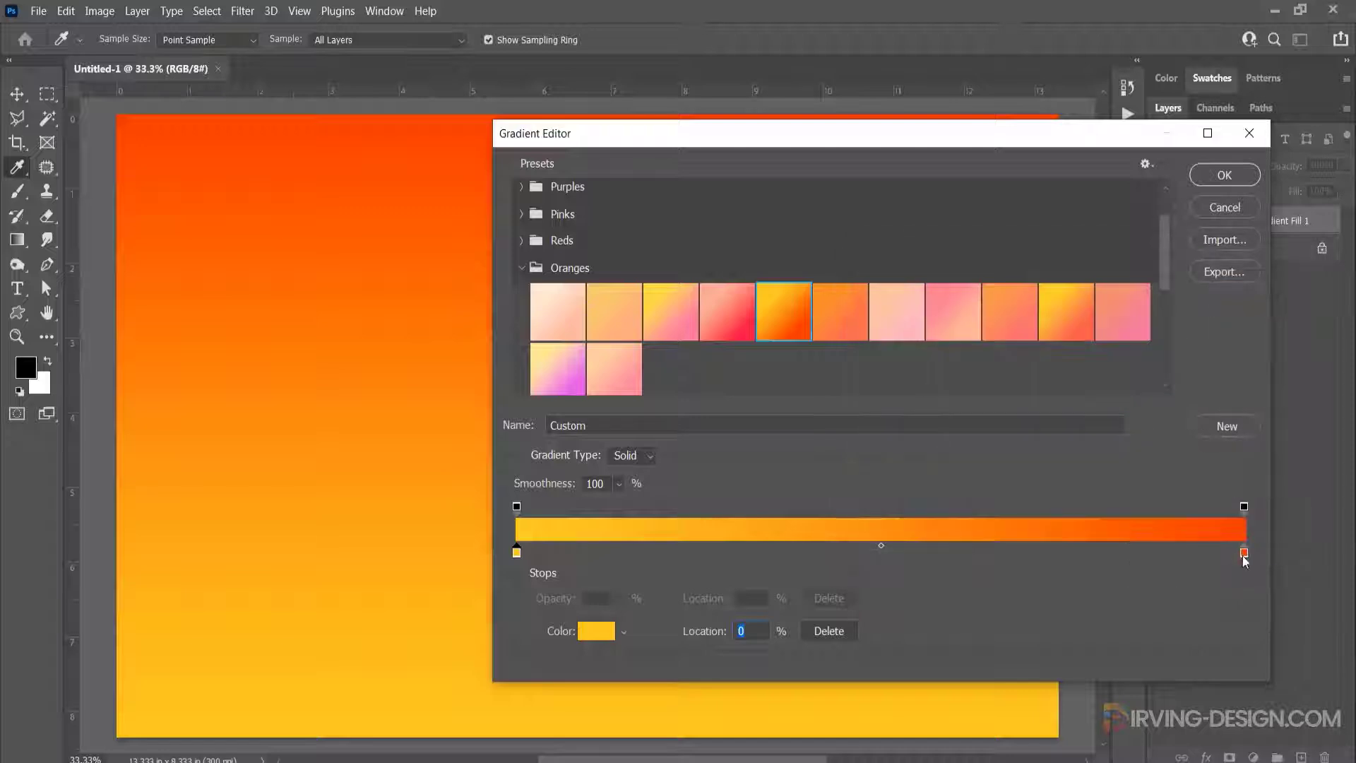
left_click(1244, 552)
left_click(615, 632)
left_click(1192, 592)
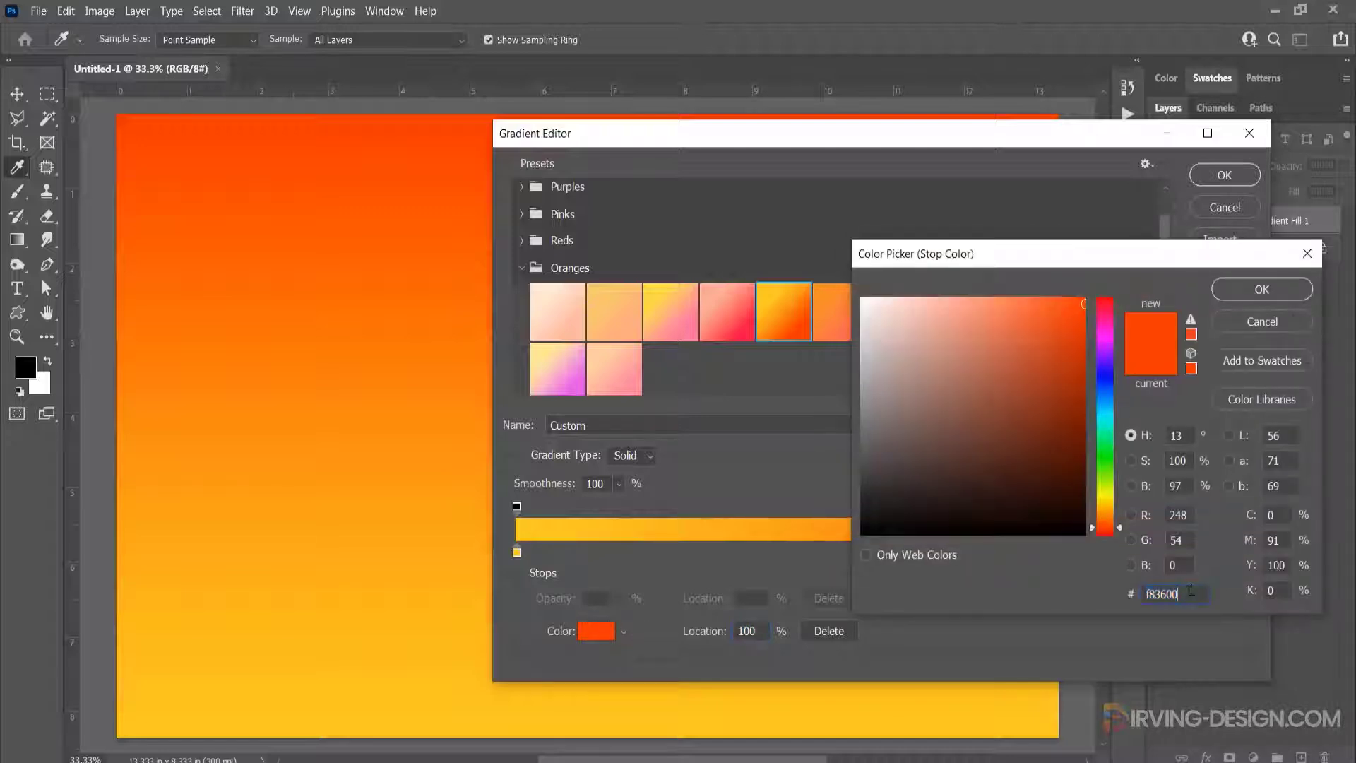
left_click(1262, 289)
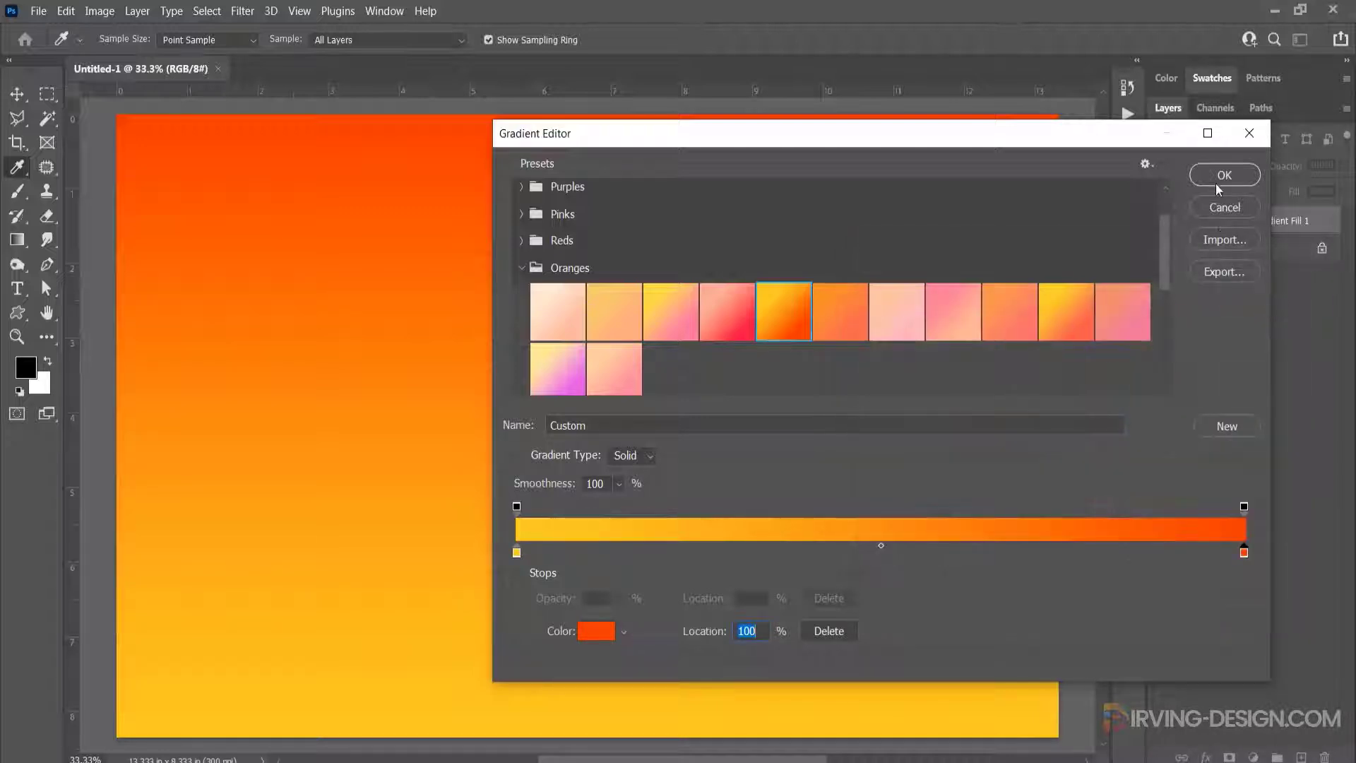
- Accept the gradient and shift it upward on the canvas so yellow fills the lower part, keeping the linear 90° fill
left_click(1224, 175)
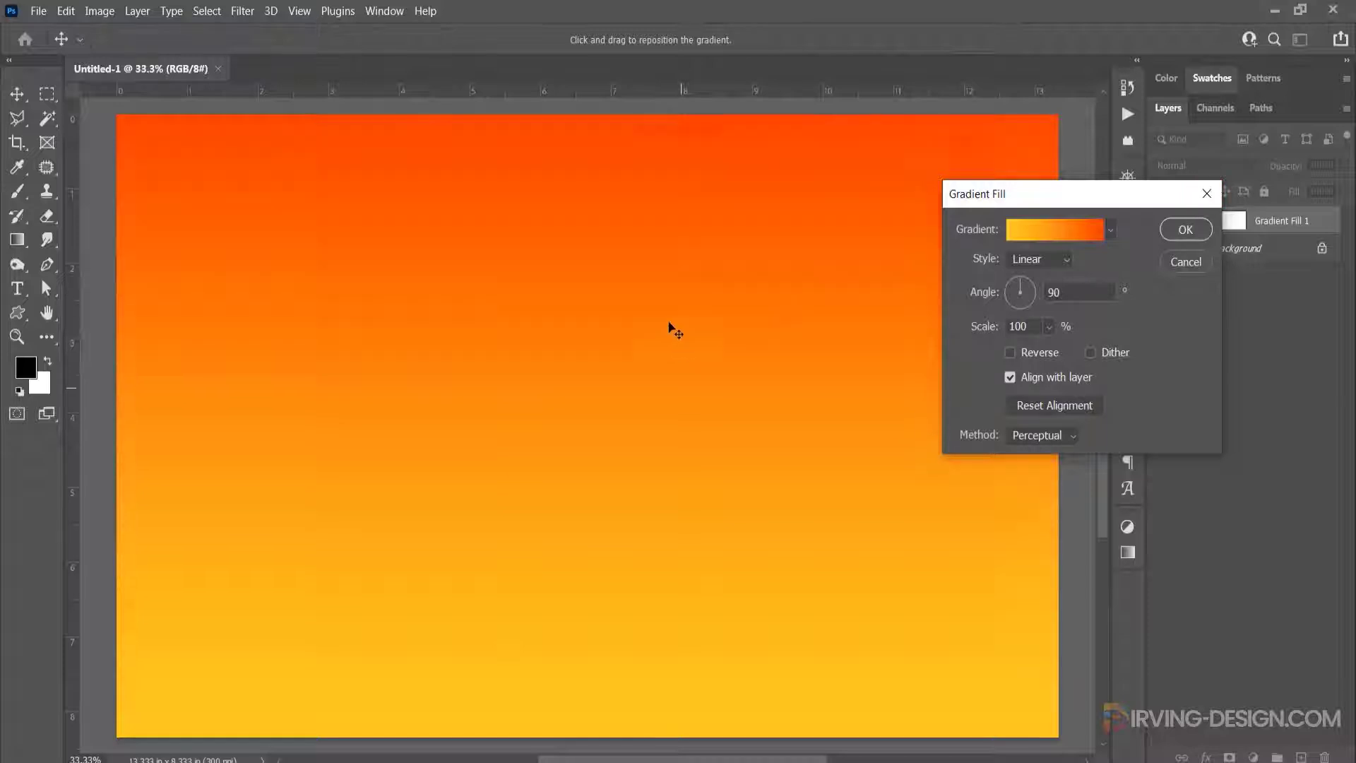
left_click_drag(674, 329, 678, 233)
left_click_drag(628, 373, 663, 221)
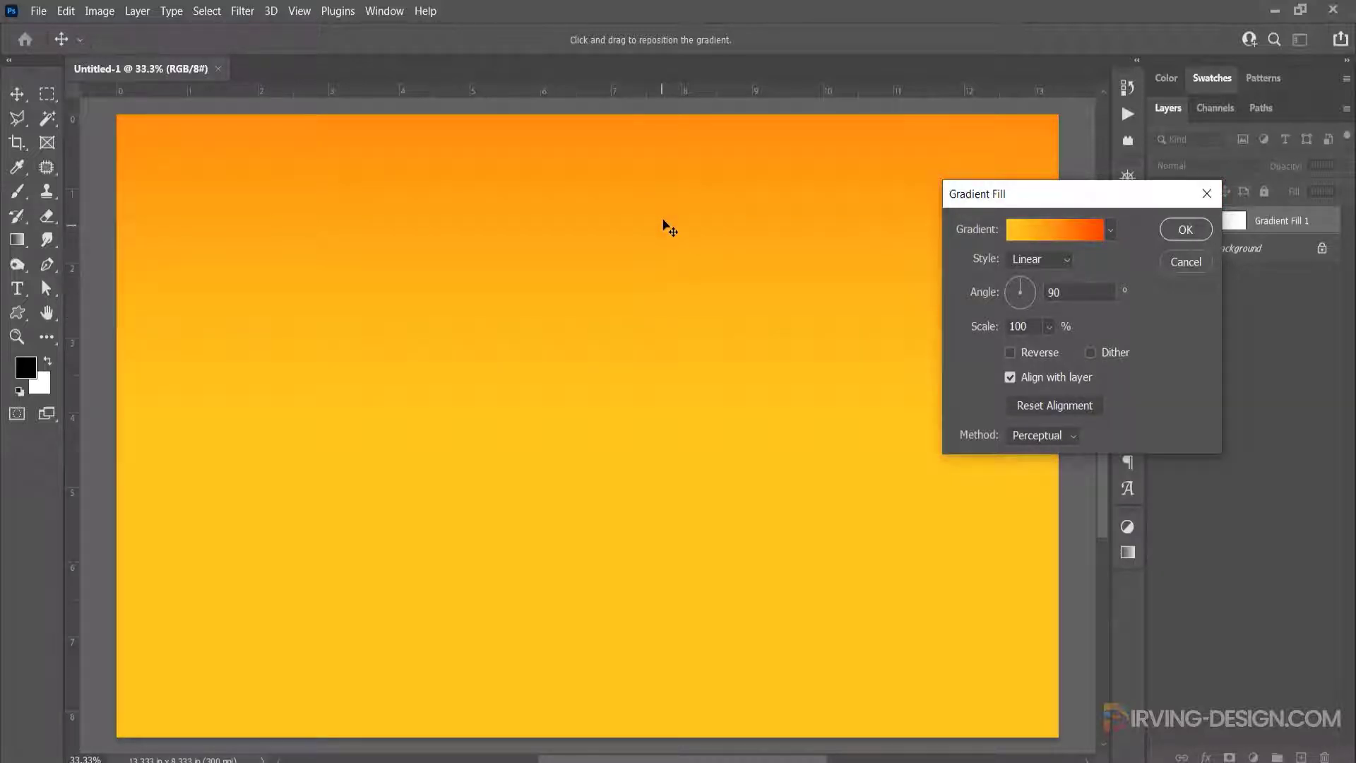
left_click(1187, 230)
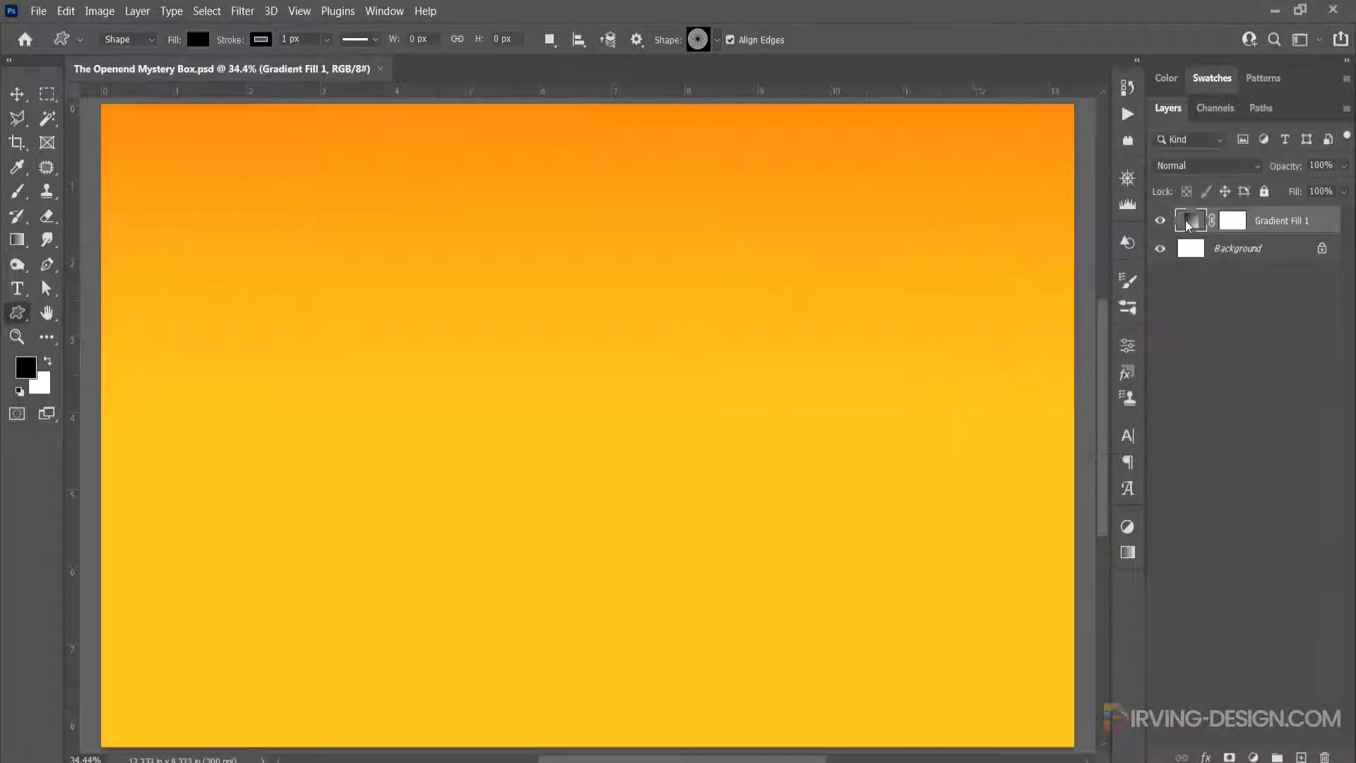
- Choose the Custom Shape tool and search the shapes library for "registr" to find the sunburst registration target
right_click(19, 316)
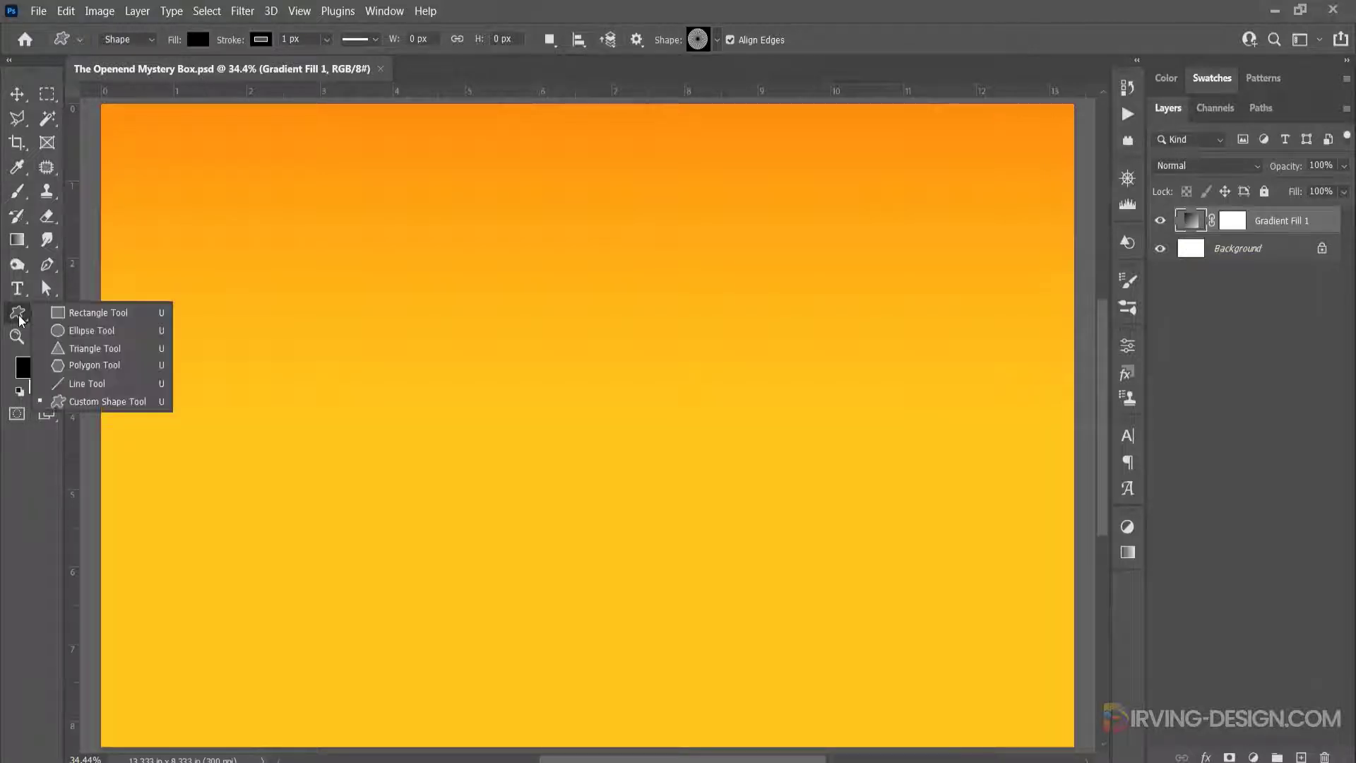
left_click(106, 402)
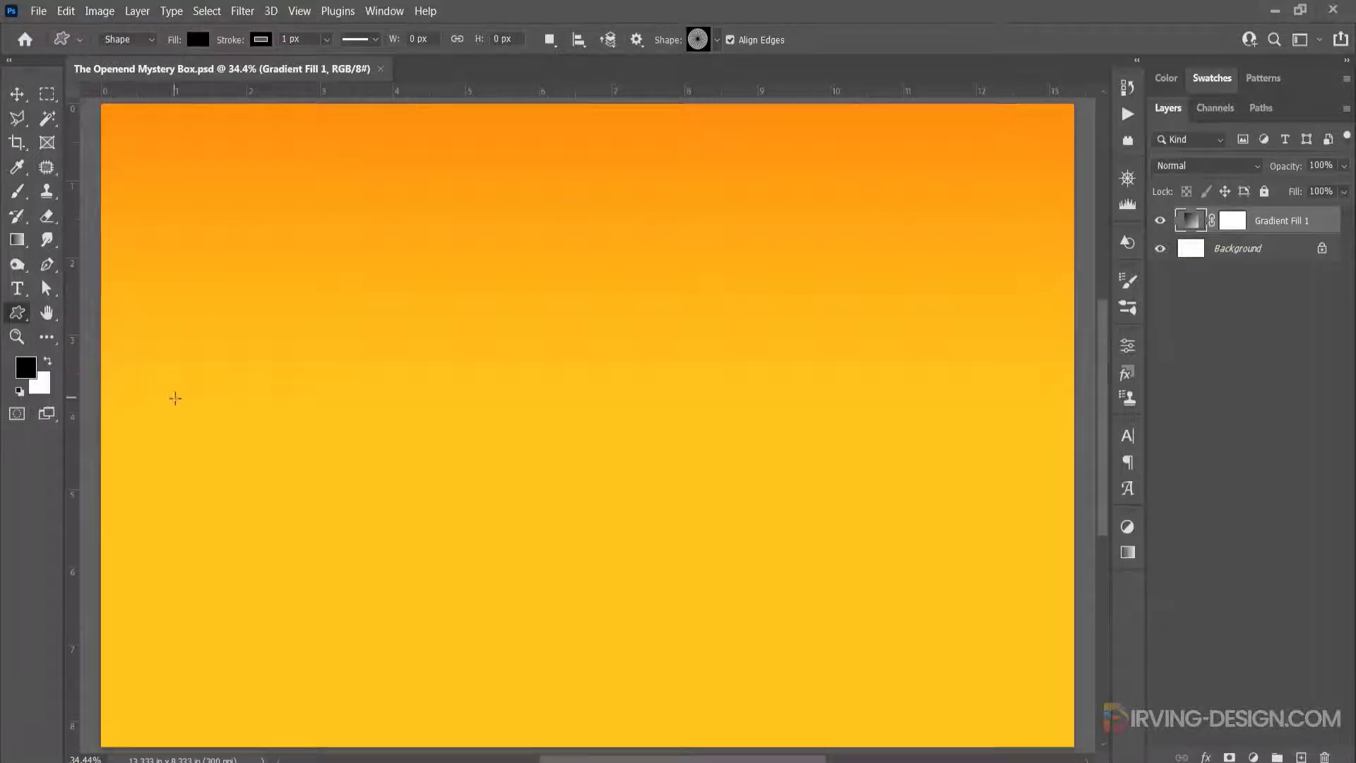
left_click(703, 41)
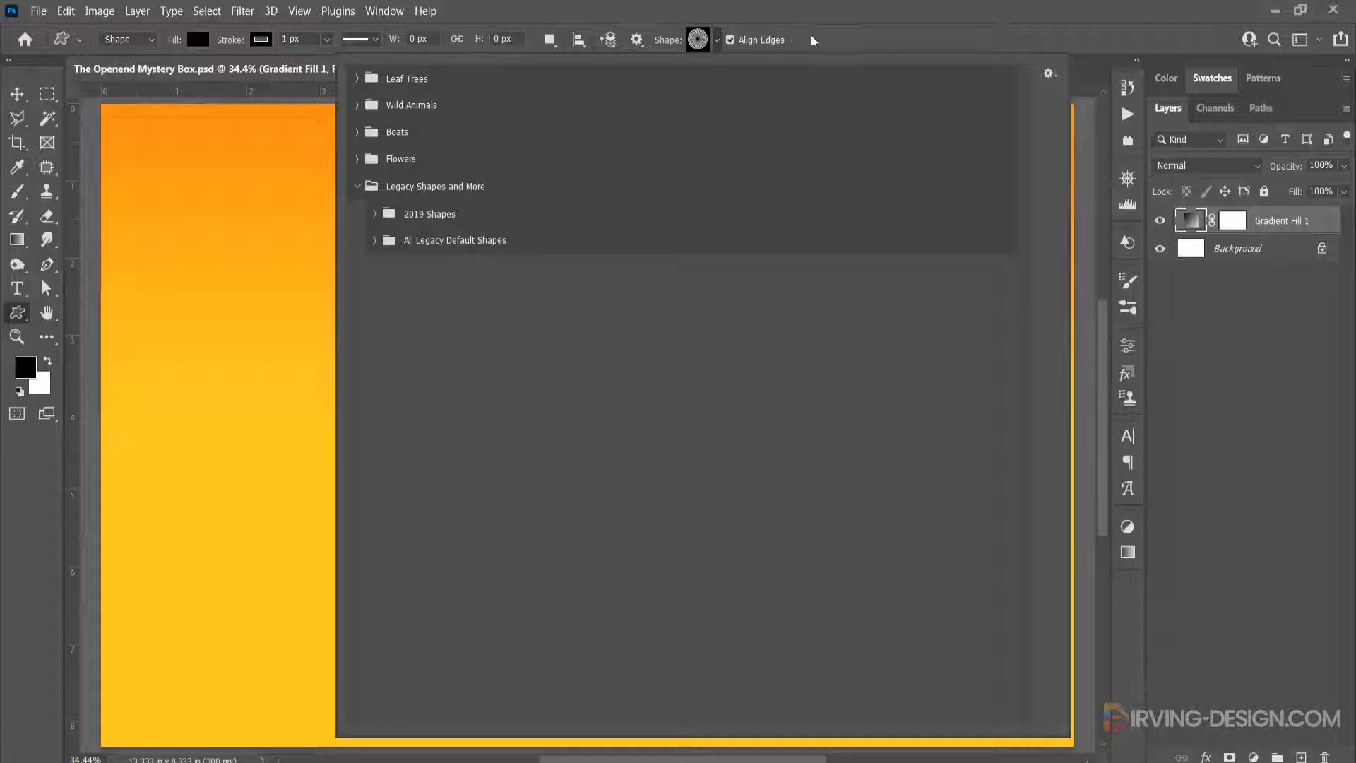
left_click(832, 39)
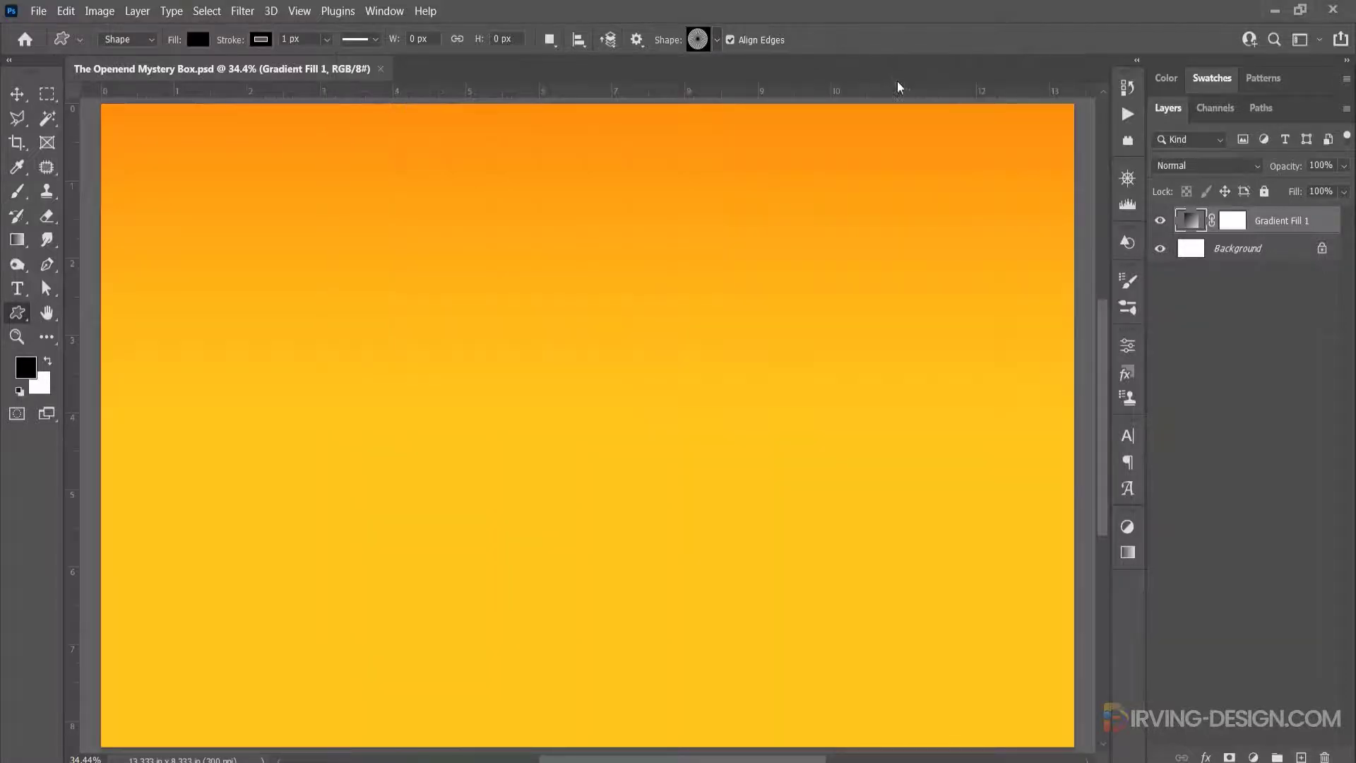
left_click(1127, 243)
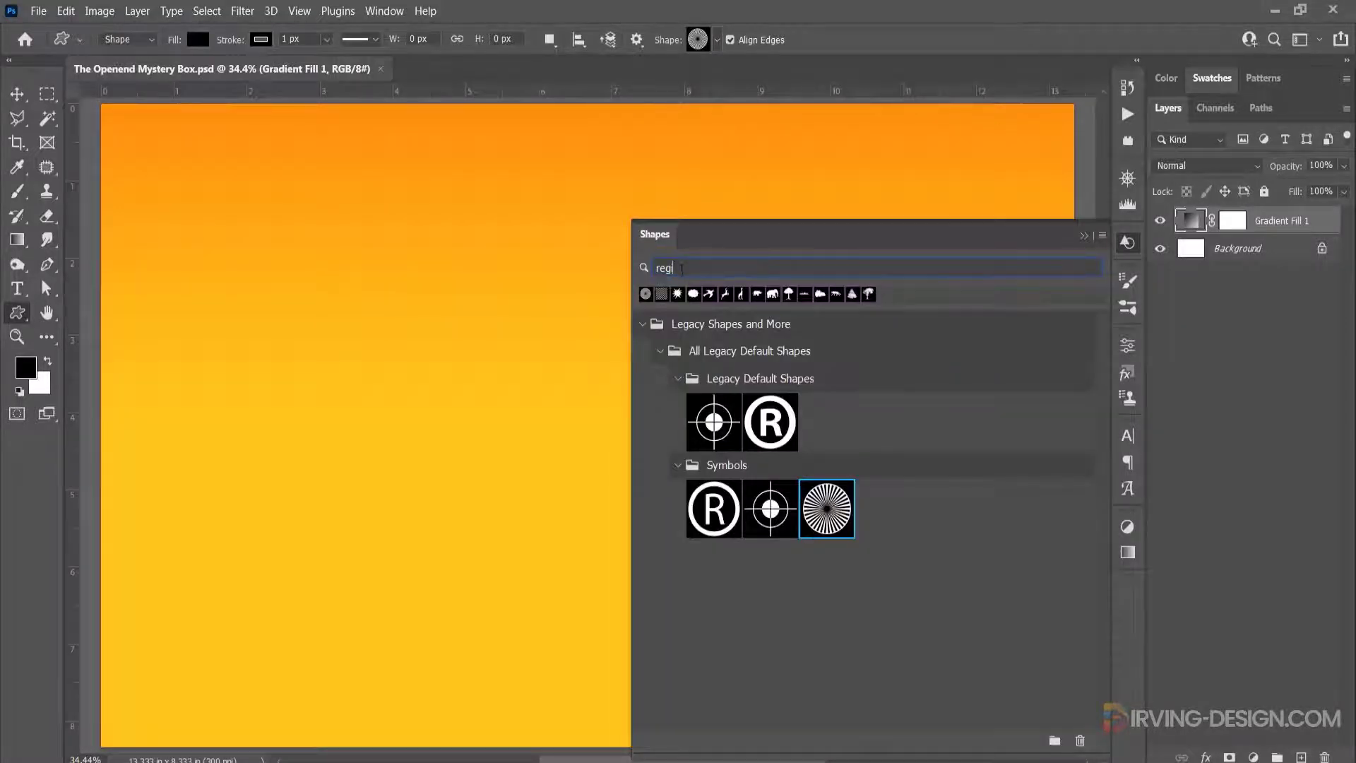
type("registr")
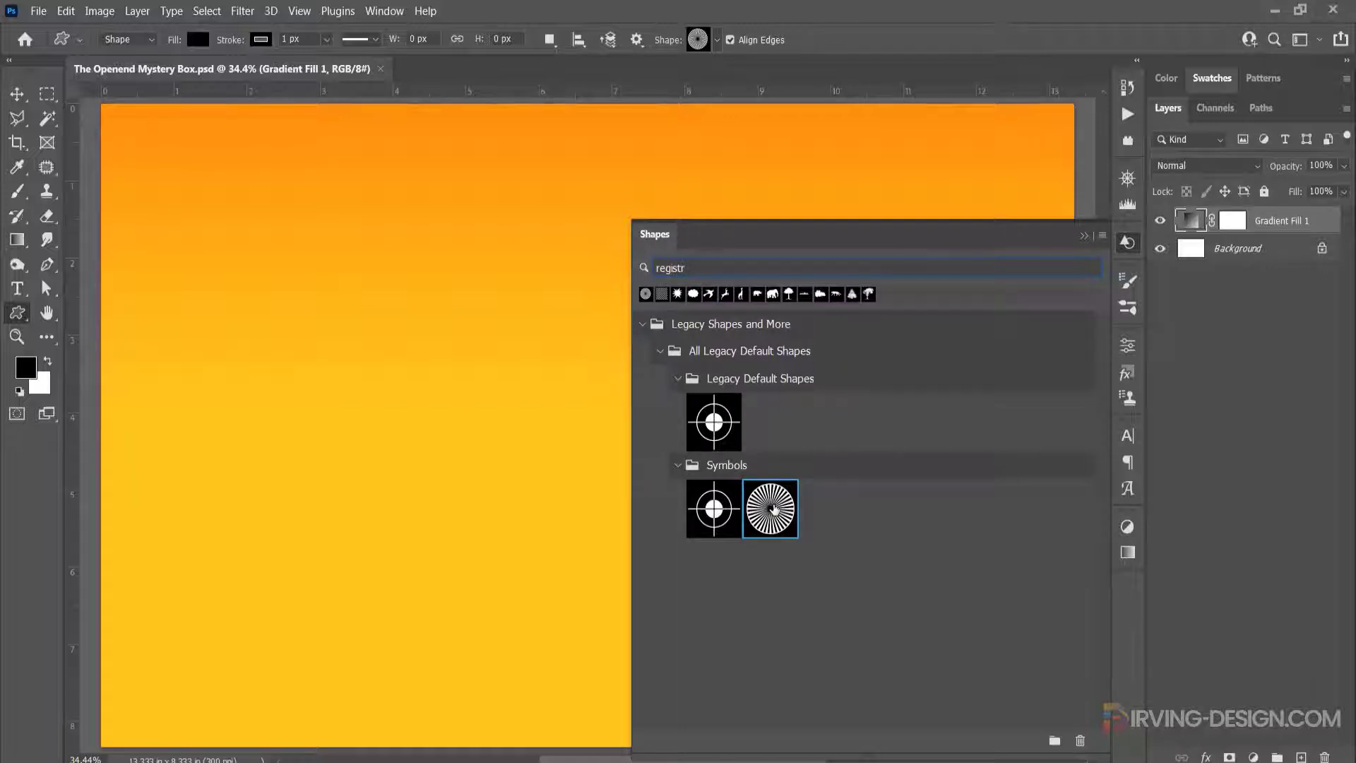
left_click(1101, 239)
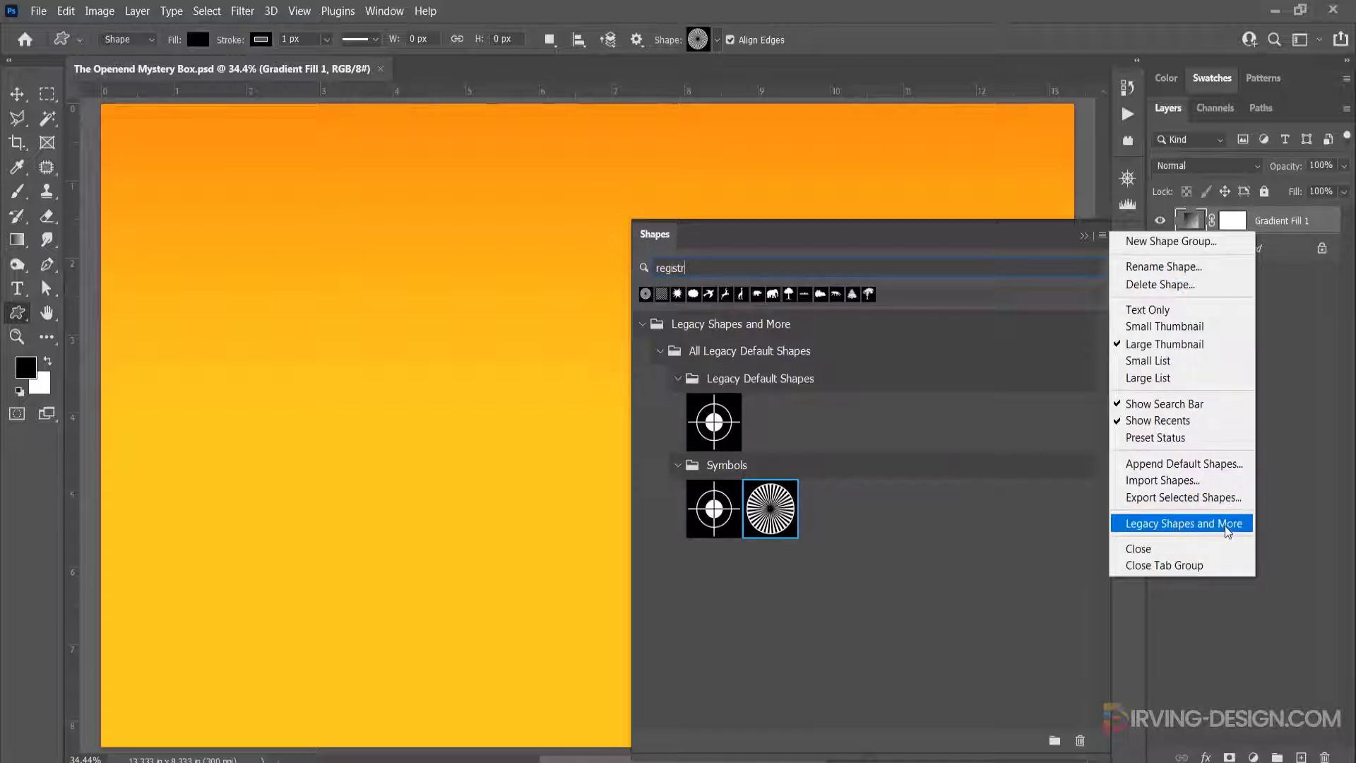
left_click(955, 597)
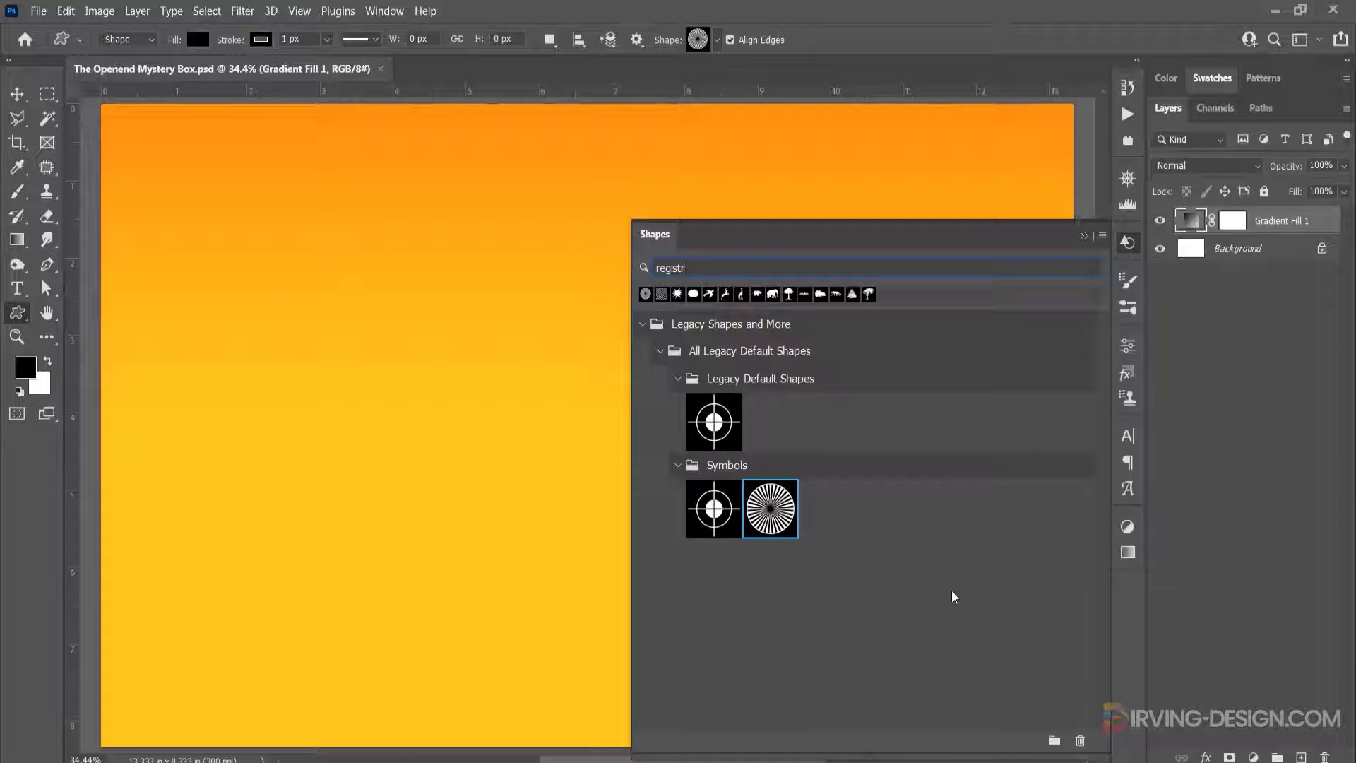
left_click(1083, 240)
left_click(383, 11)
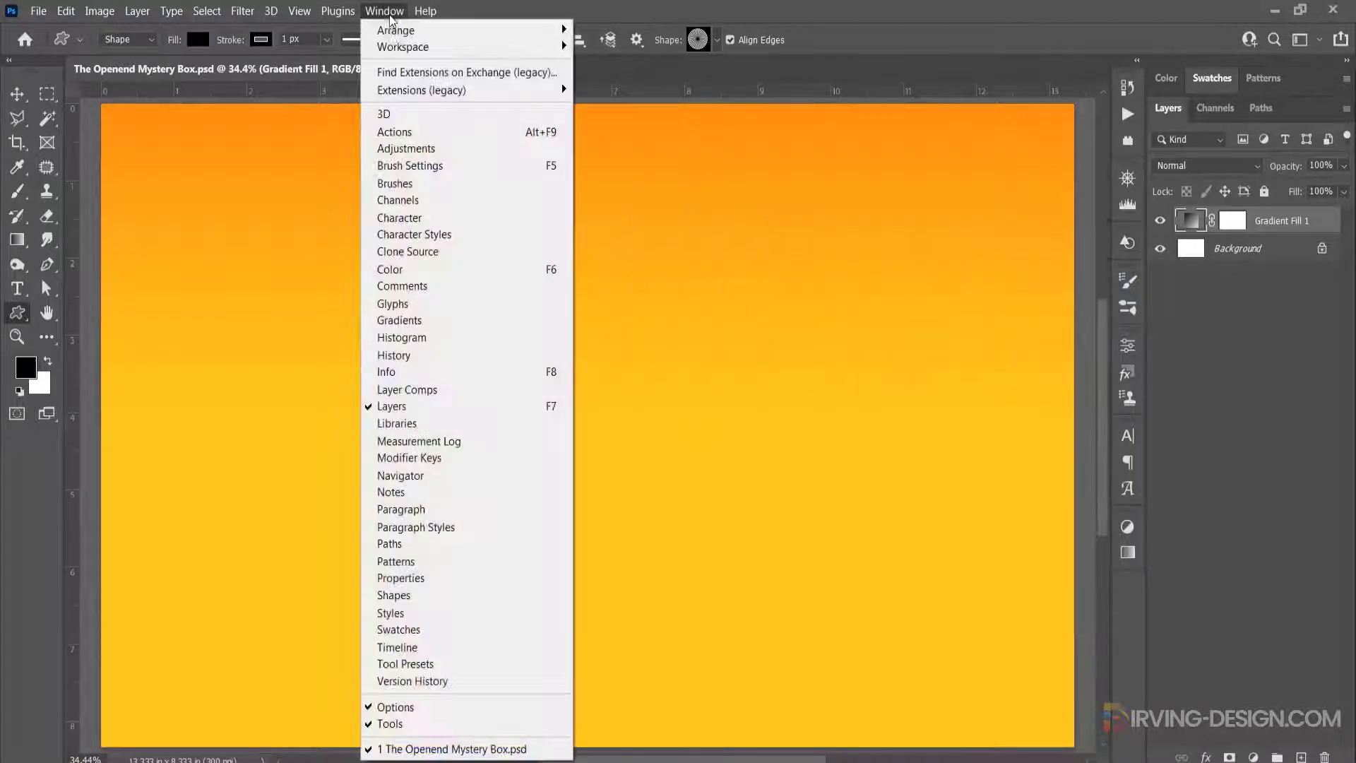
left_click(445, 598)
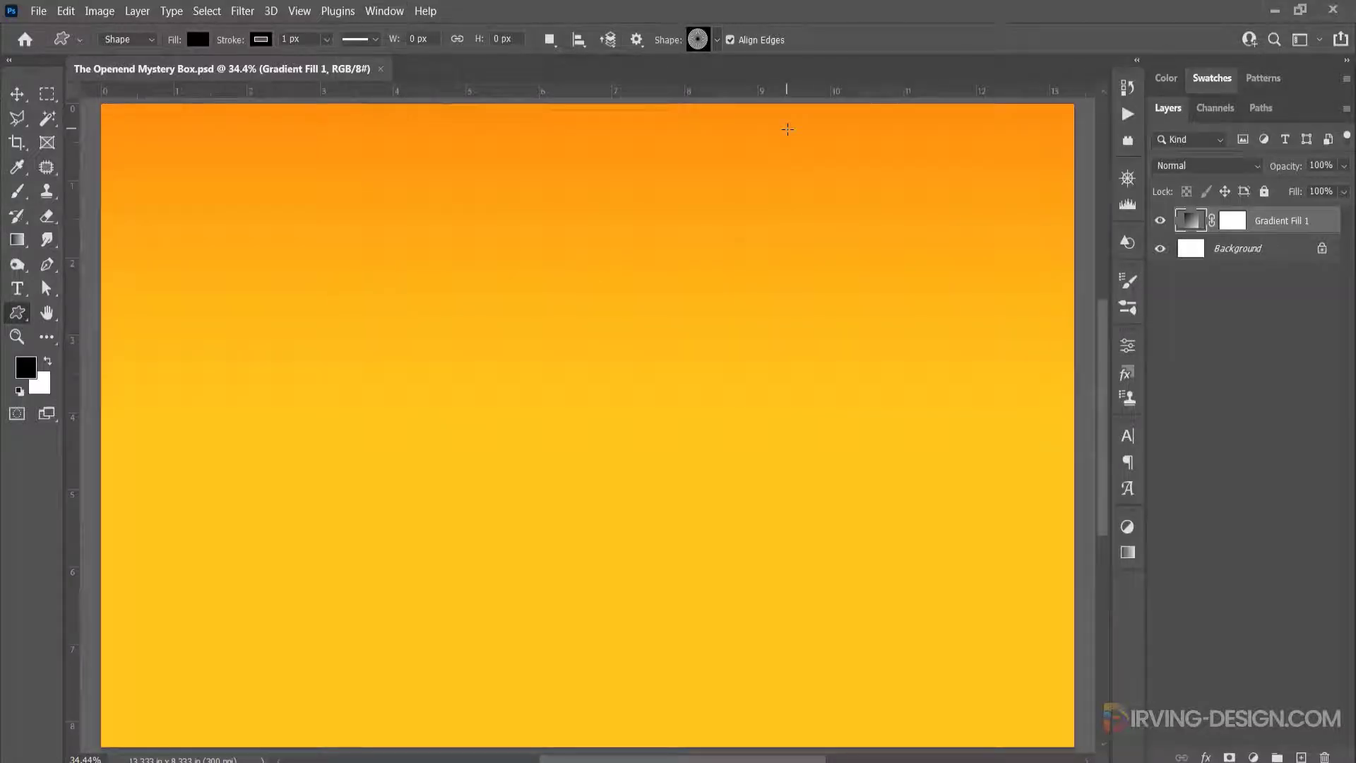
- Draw a Registration Target 2 sunburst about 6000 × 6000 px, extending past the canvas, and centre it on the image
key("ctrl+minus")
key("ctrl+minus")
key("ctrl+minus")
key("ctrl+minus")
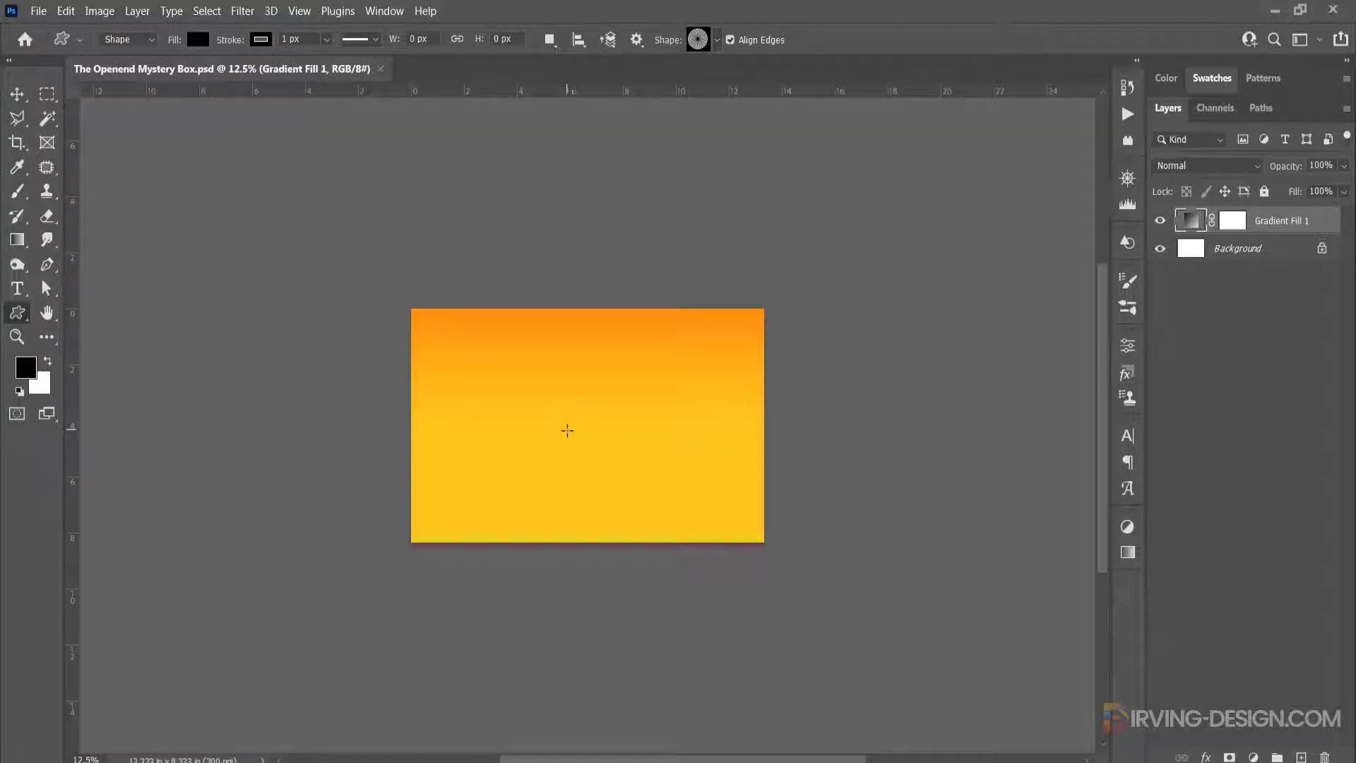
mouse_move(567, 430)
left_mouse_down()
mouse_move(669, 487)
mouse_move(871, 531)
mouse_move(1025, 667)
mouse_move(1052, 711)
left_mouse_up()
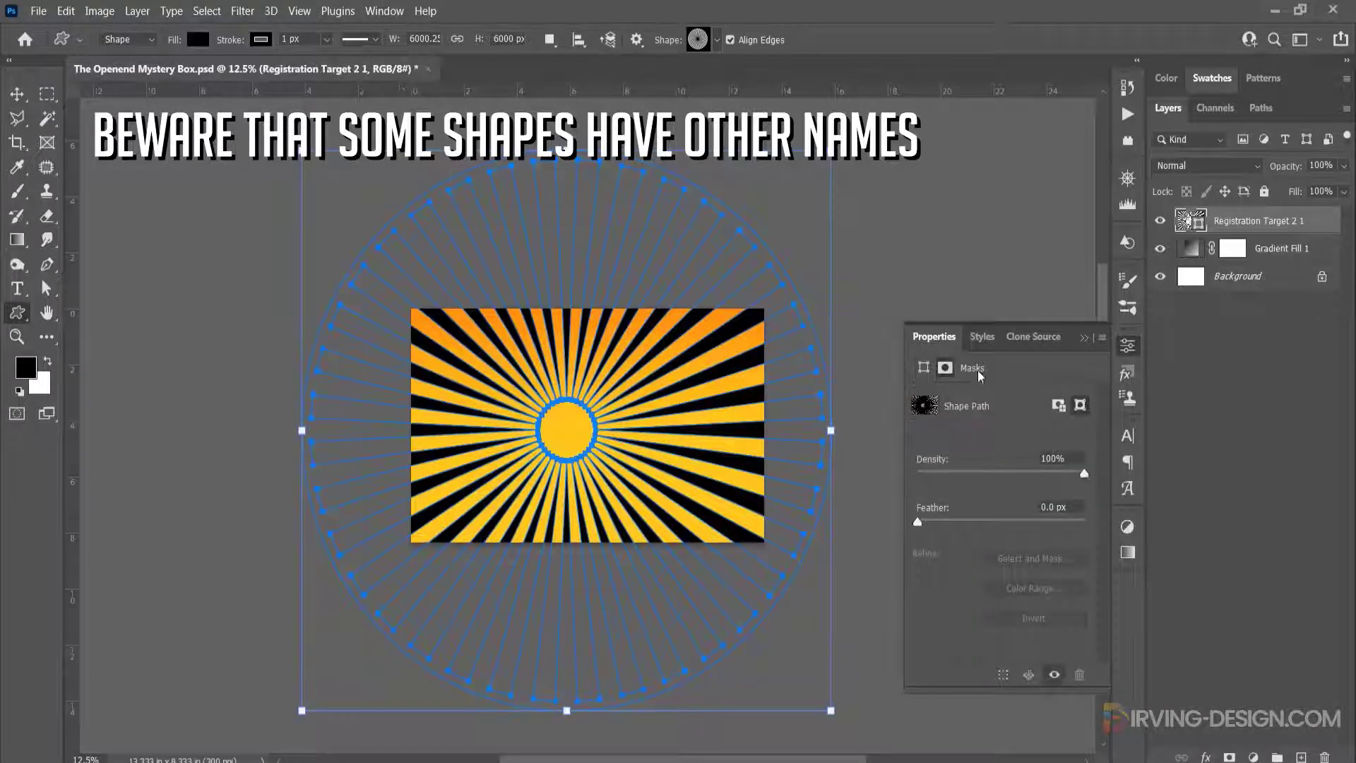
key("v")
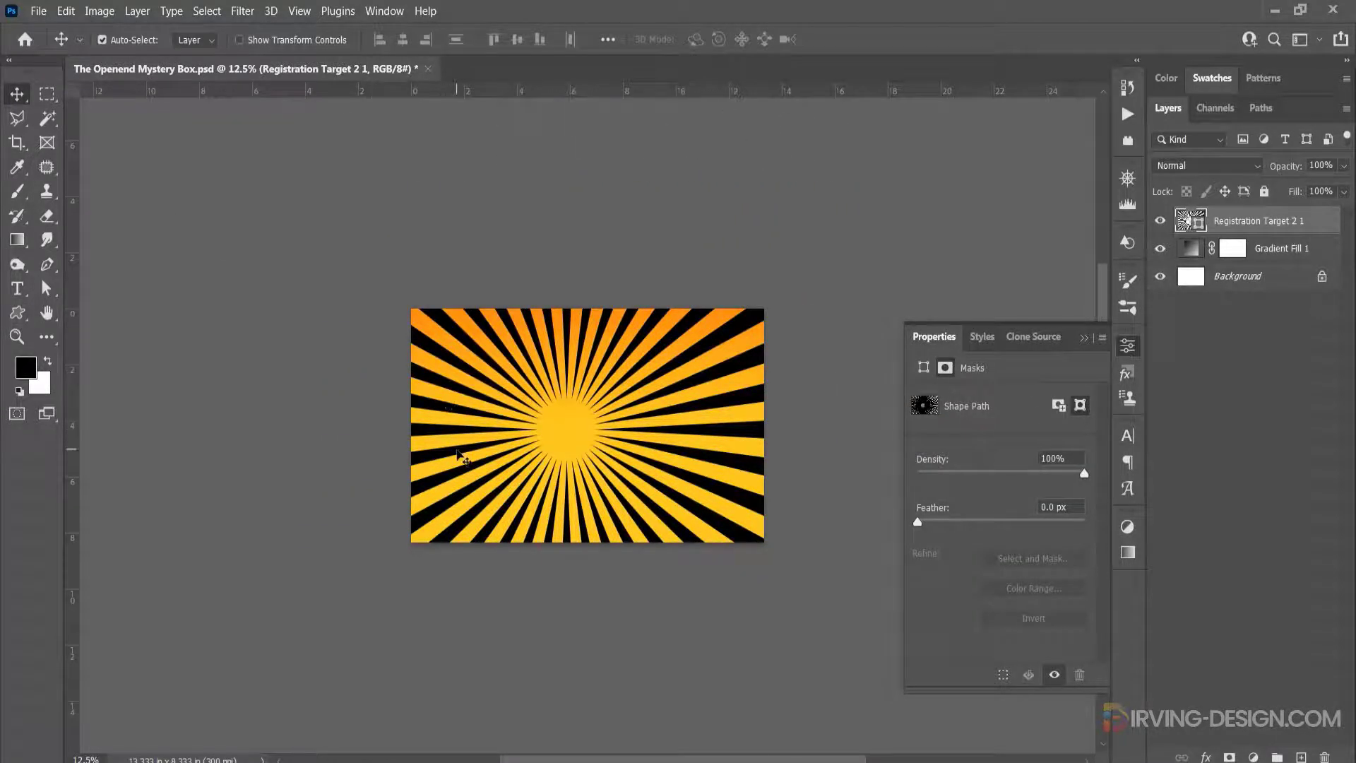
left_click_drag(458, 453, 477, 451)
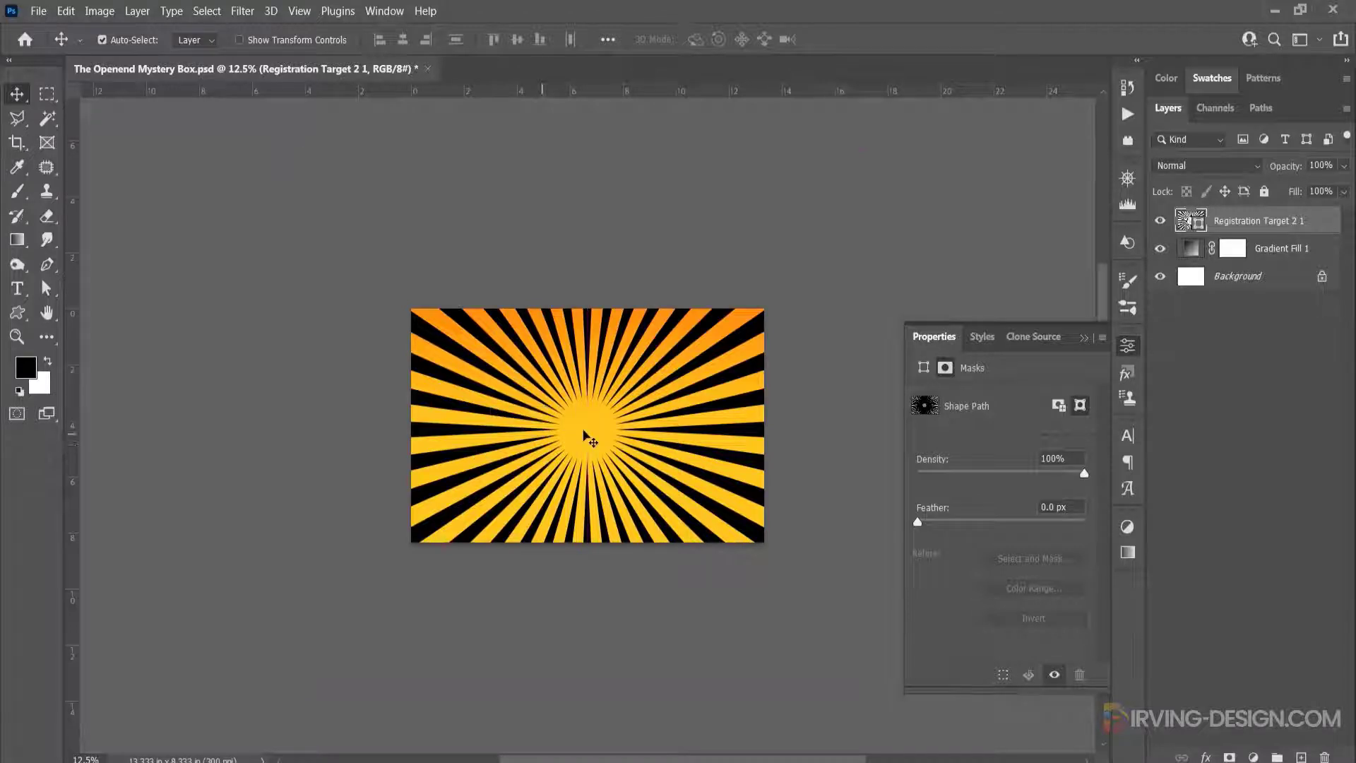
- Remove the sunburst shape's stroke and set its fill to white
left_click(924, 368)
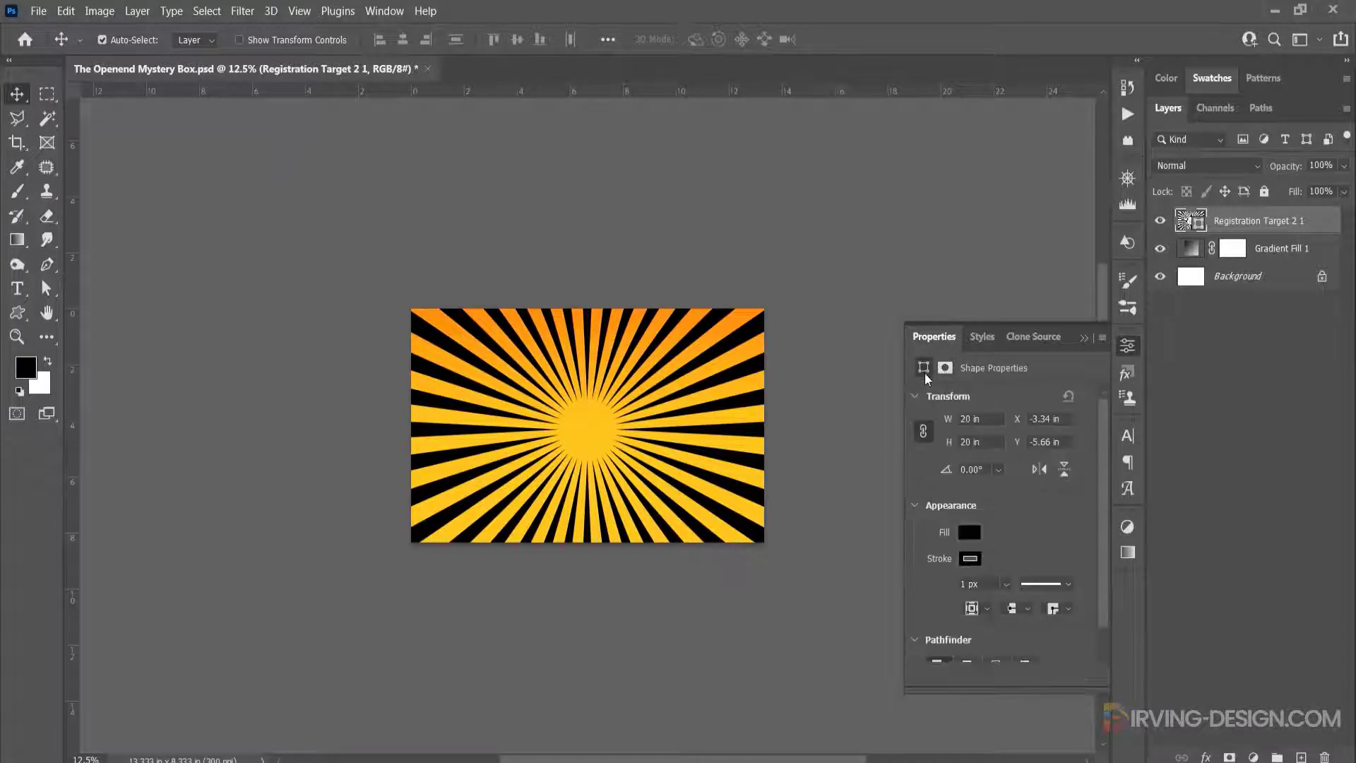
left_click(968, 559)
left_click(936, 466)
left_click(1044, 382)
left_click(976, 532)
left_click(991, 529)
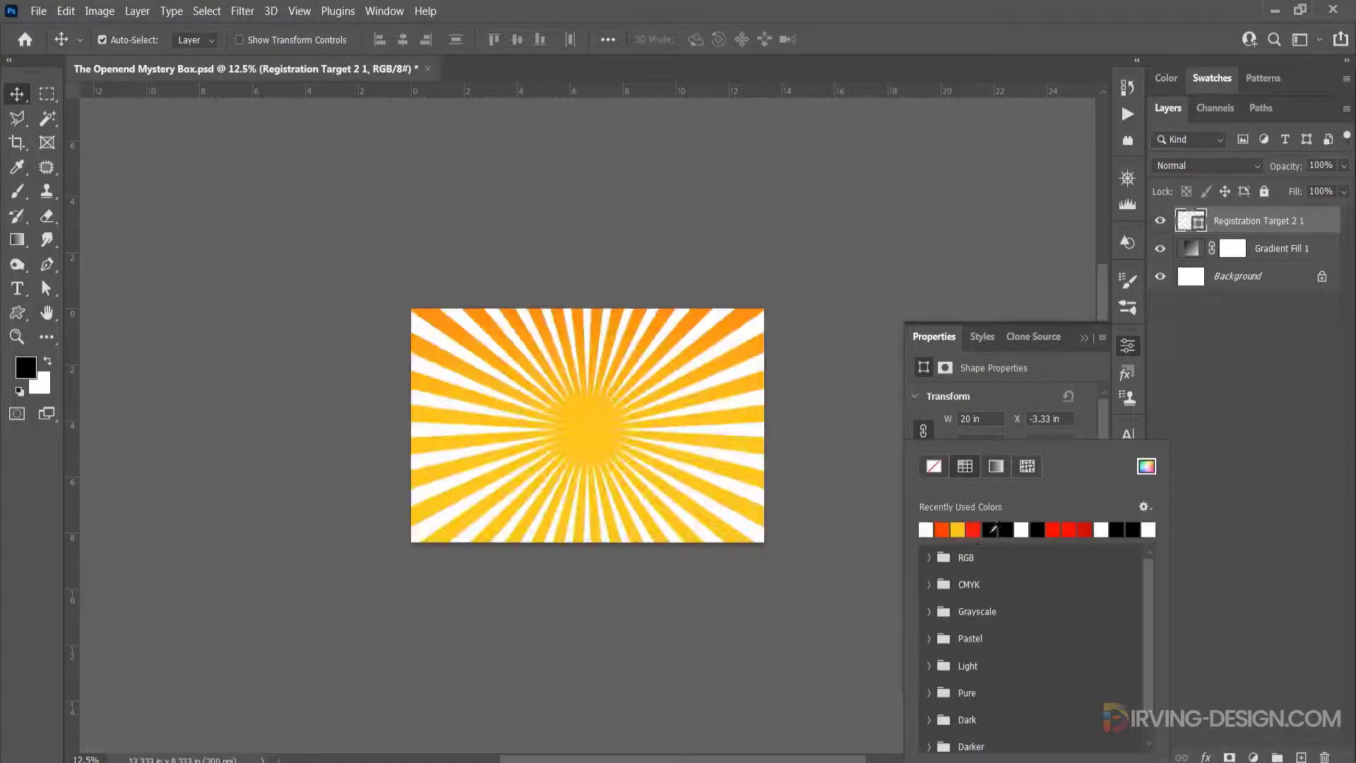
left_click(1047, 362)
left_click(1085, 338)
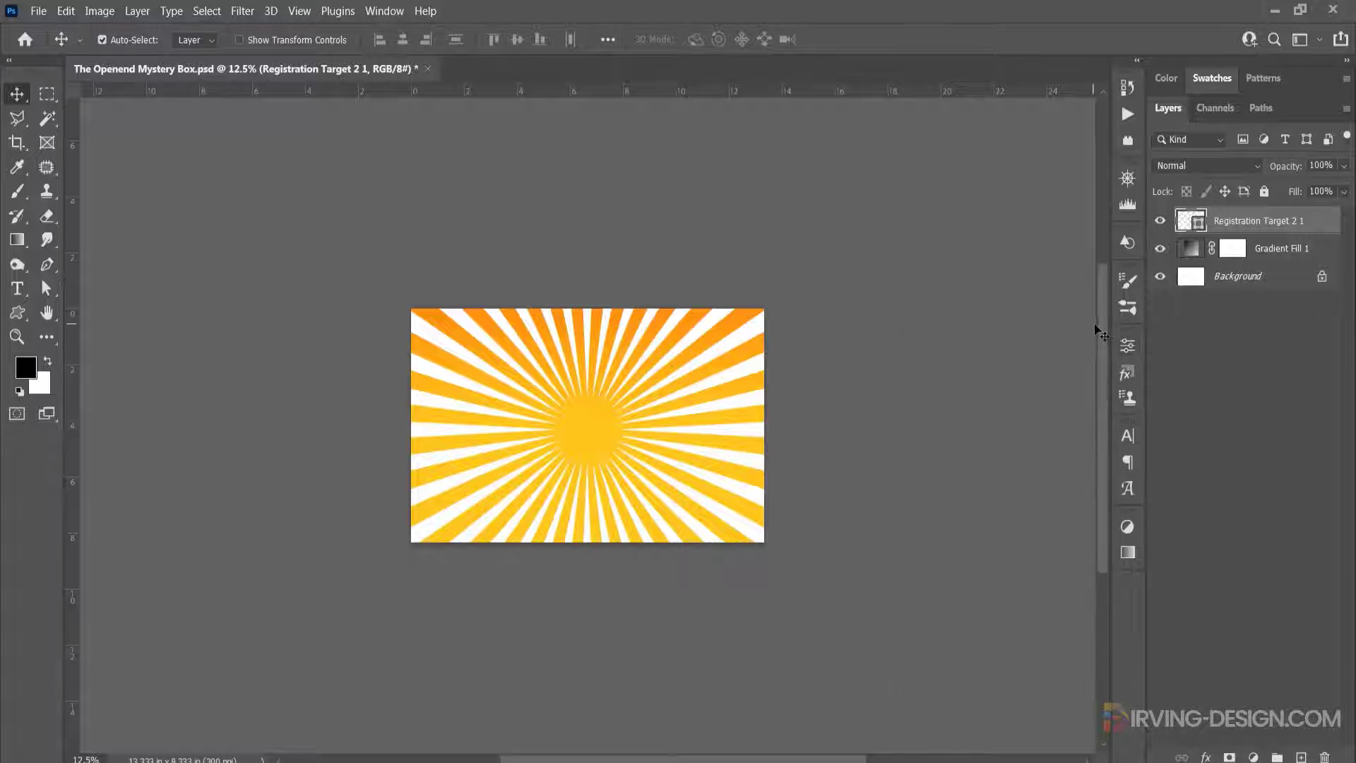
- Rename the sunburst shape layer to "Sunrise" and hide it
key("ctrl+0")
double_click(1237, 221)
type("Sunrise")
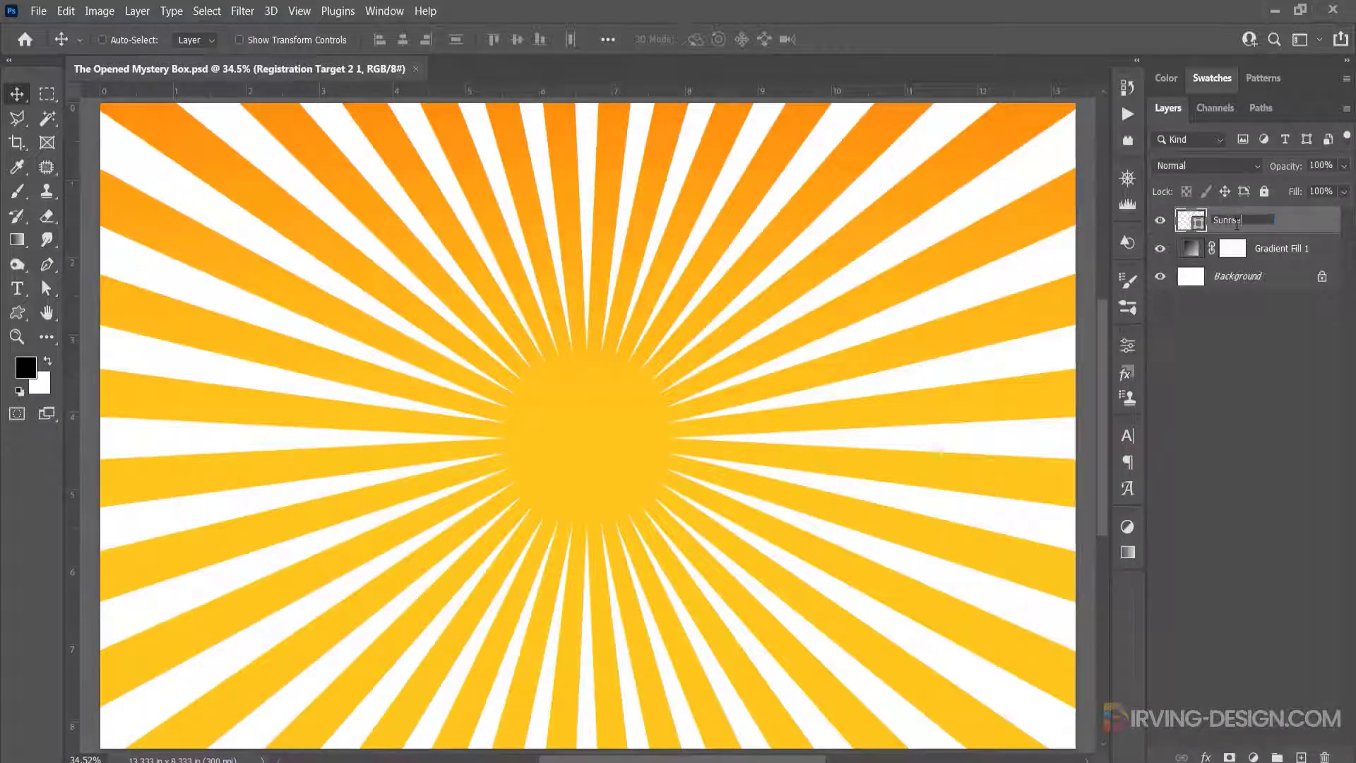
key("Return")
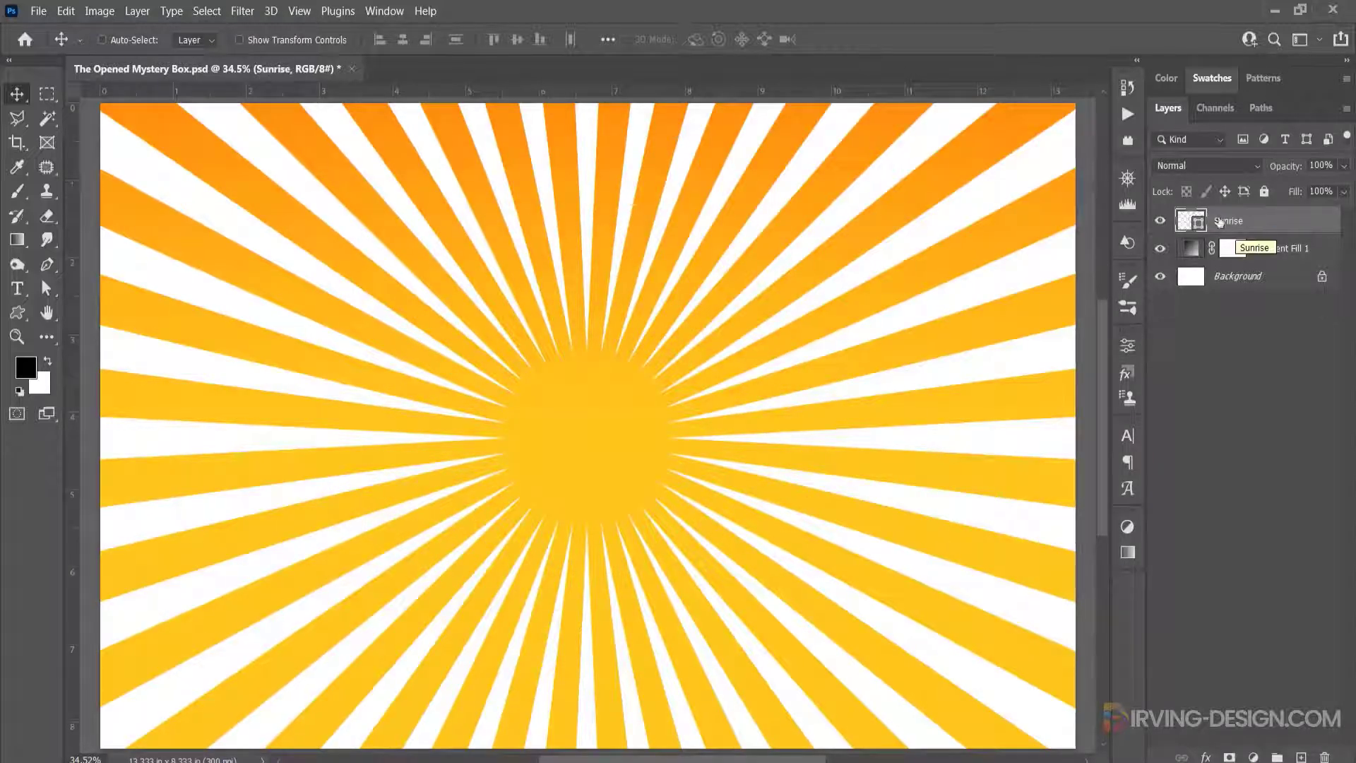
left_click(1160, 220)
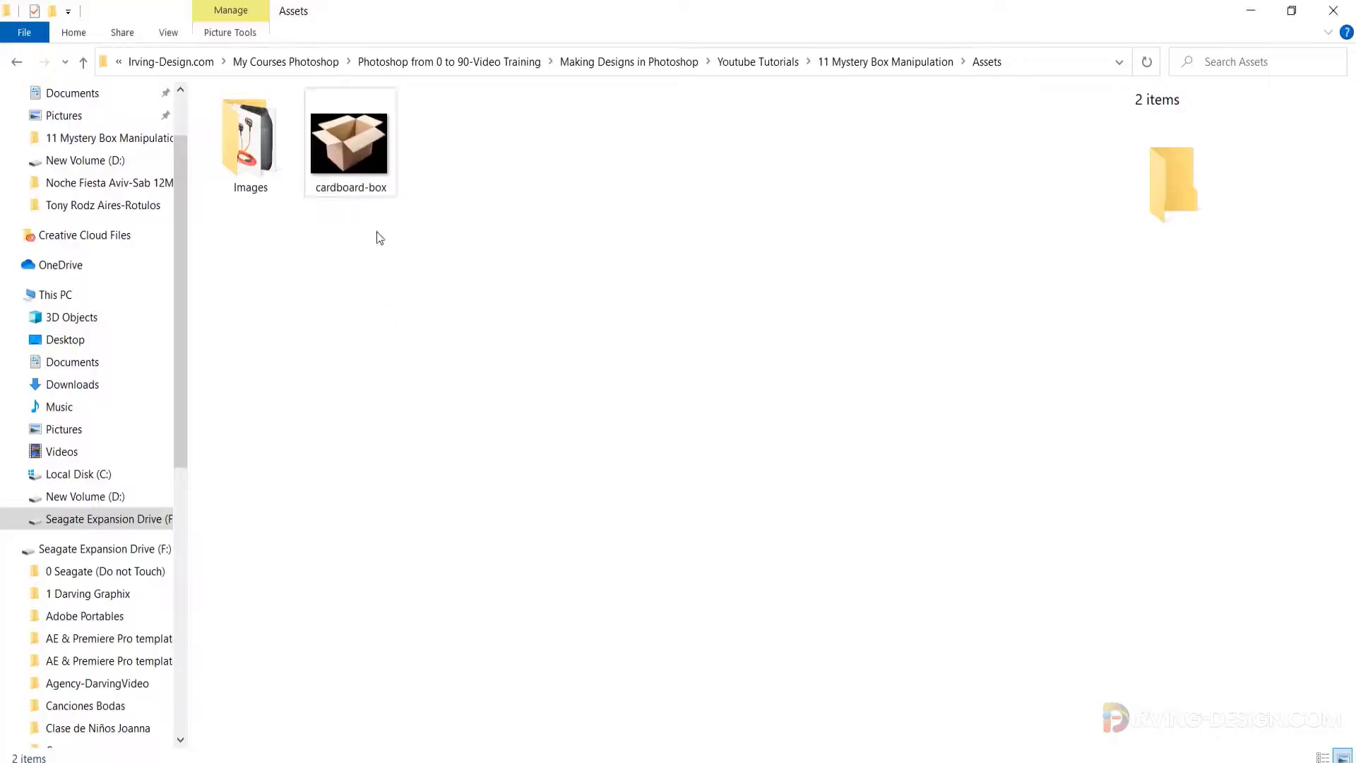
- Place the cardboard-box image from the Assets folder, scaled to about 56%, horizontally centred and slightly below the middle of the canvas
left_click(360, 145)
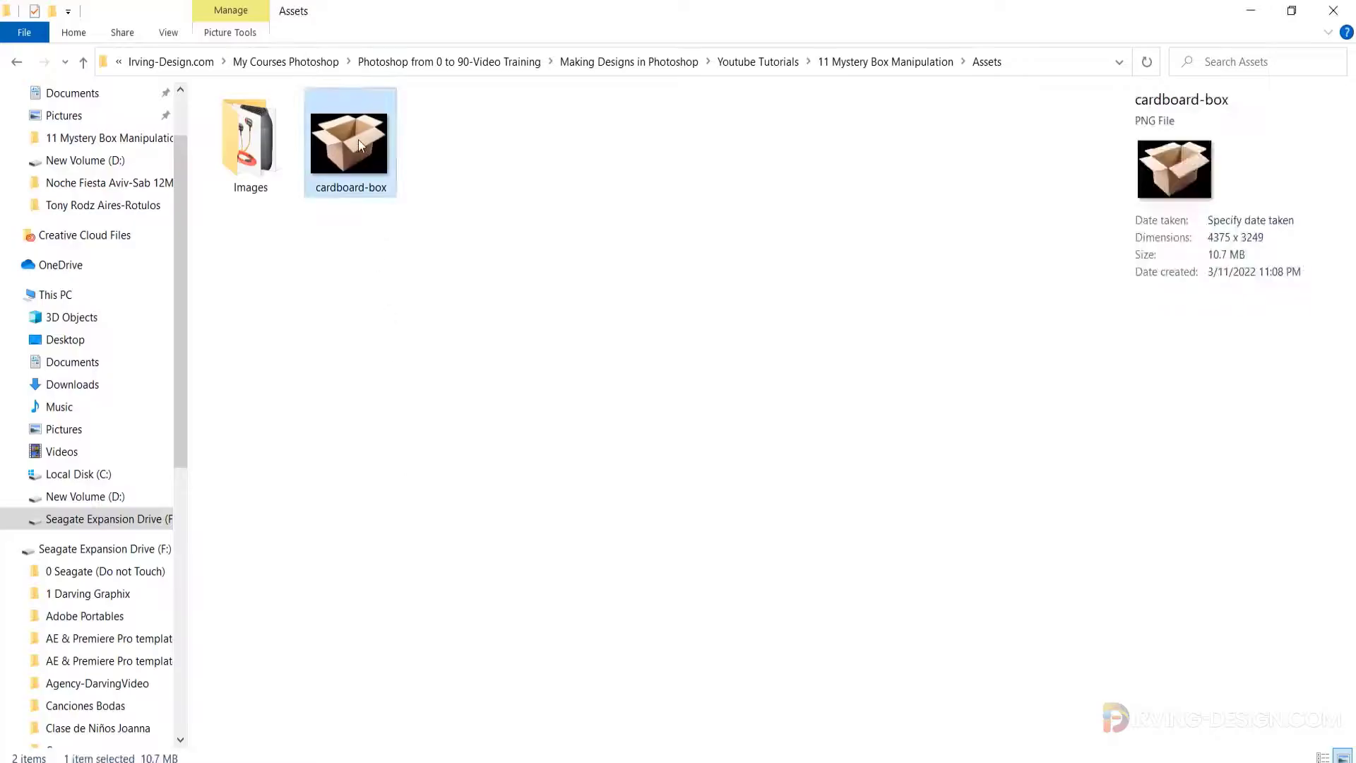
left_click_drag(356, 142, 573, 431)
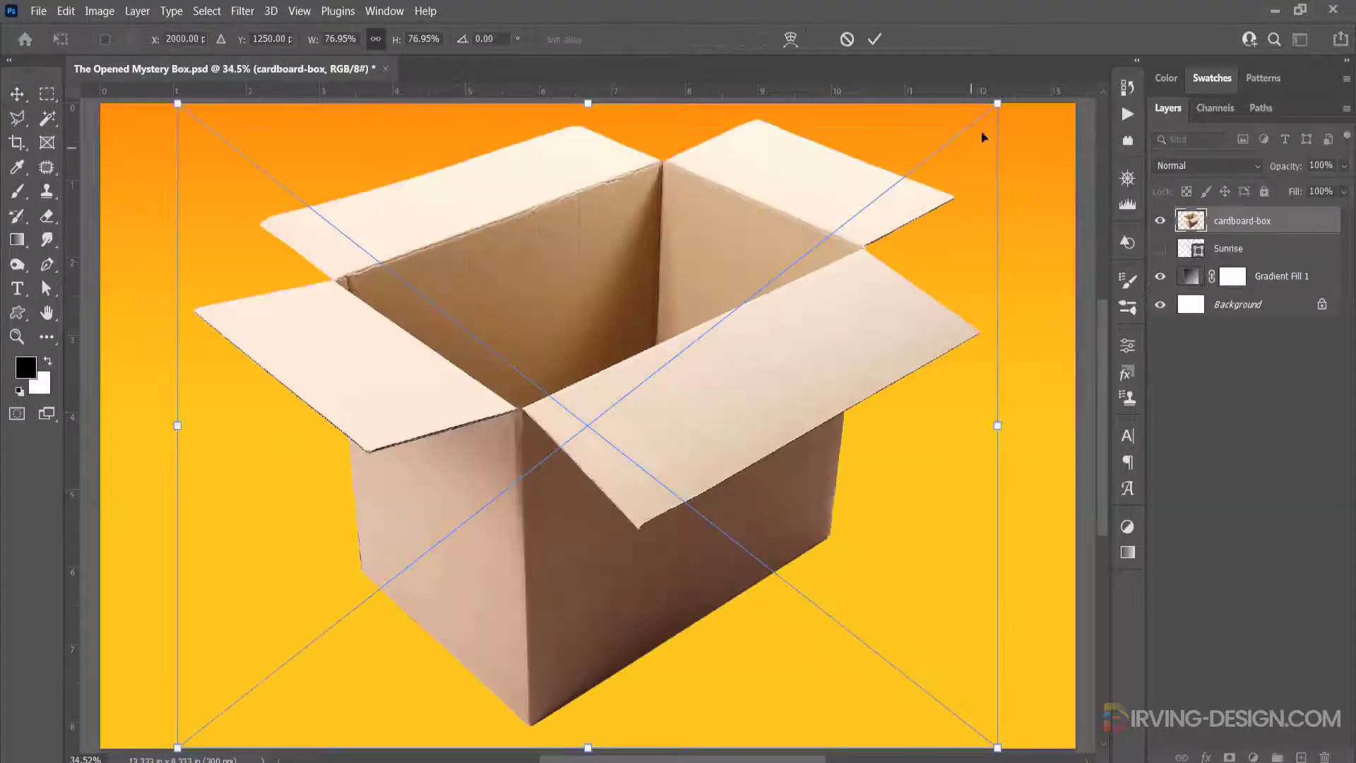
left_click_drag(987, 120, 862, 212)
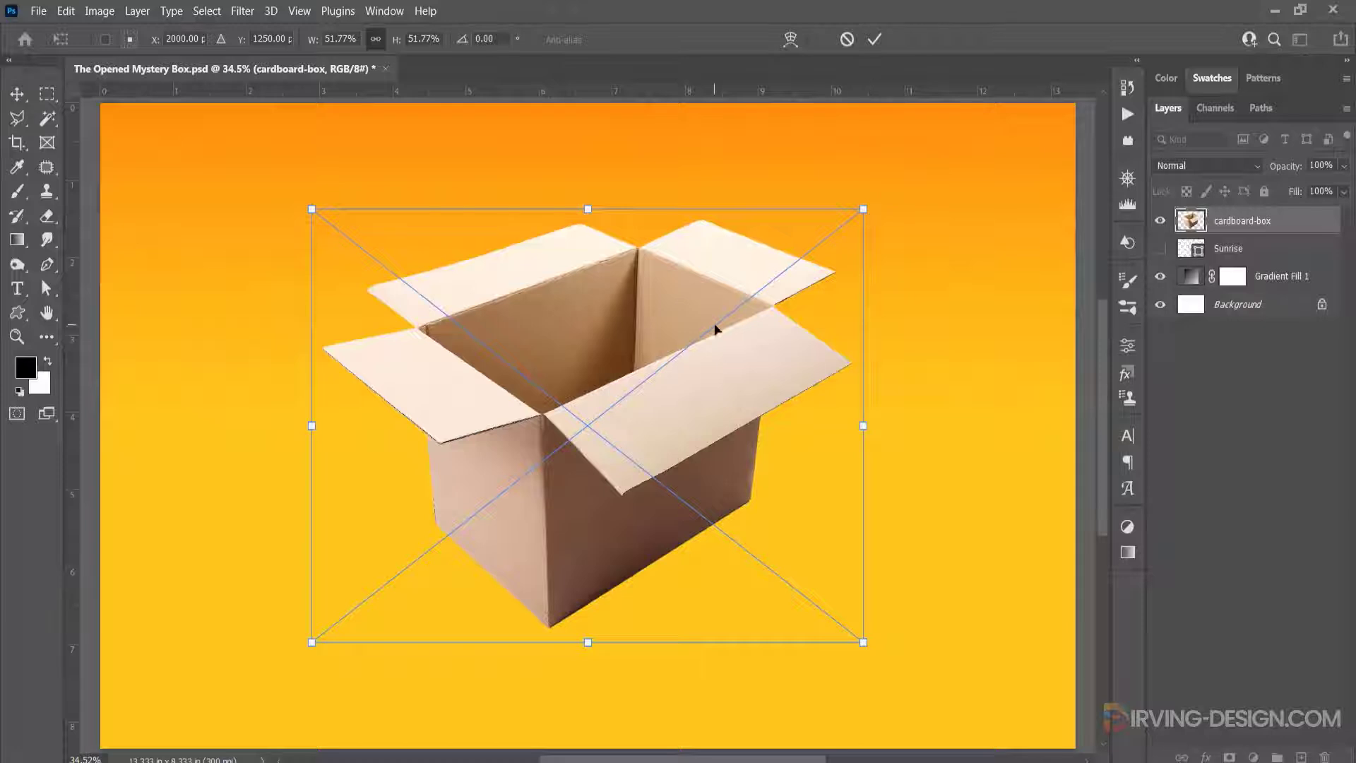
left_click_drag(718, 328, 718, 367)
left_click_drag(864, 247, 888, 227)
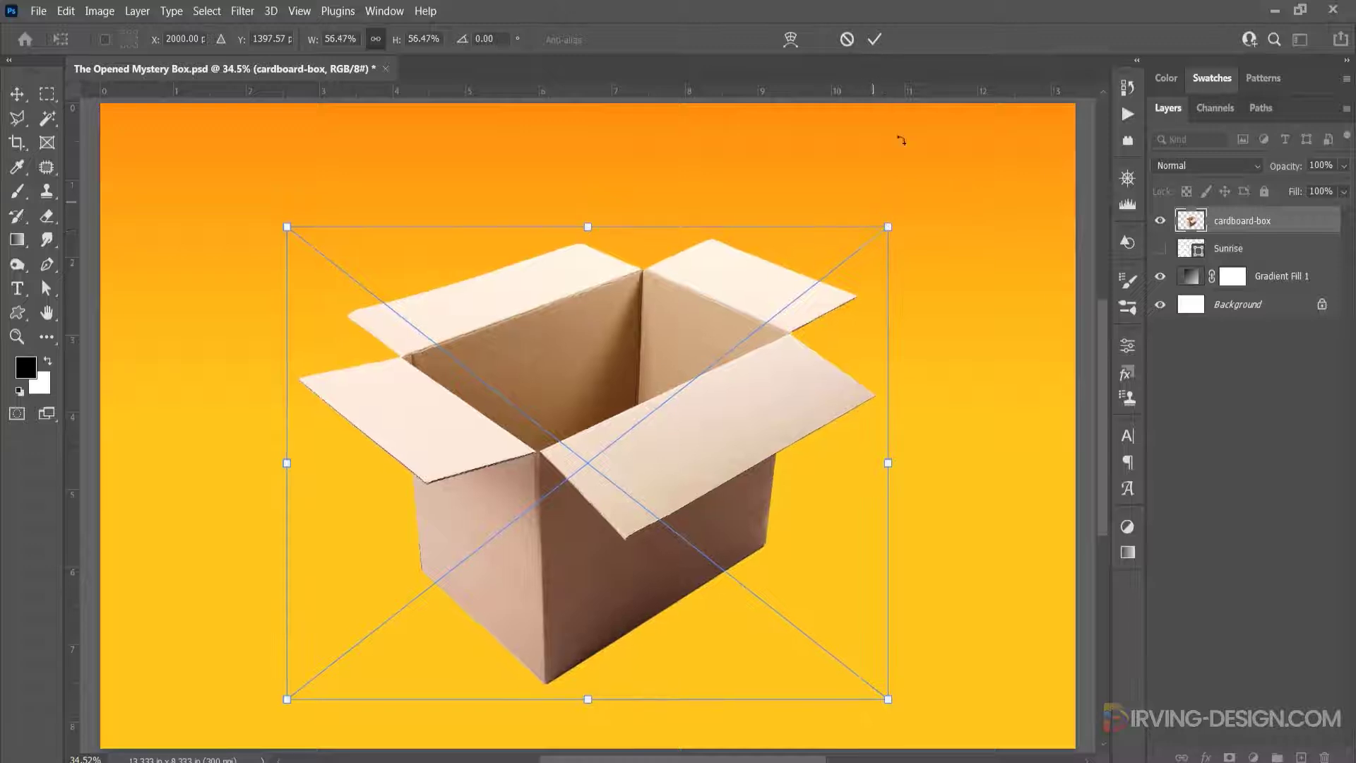
left_click(875, 39)
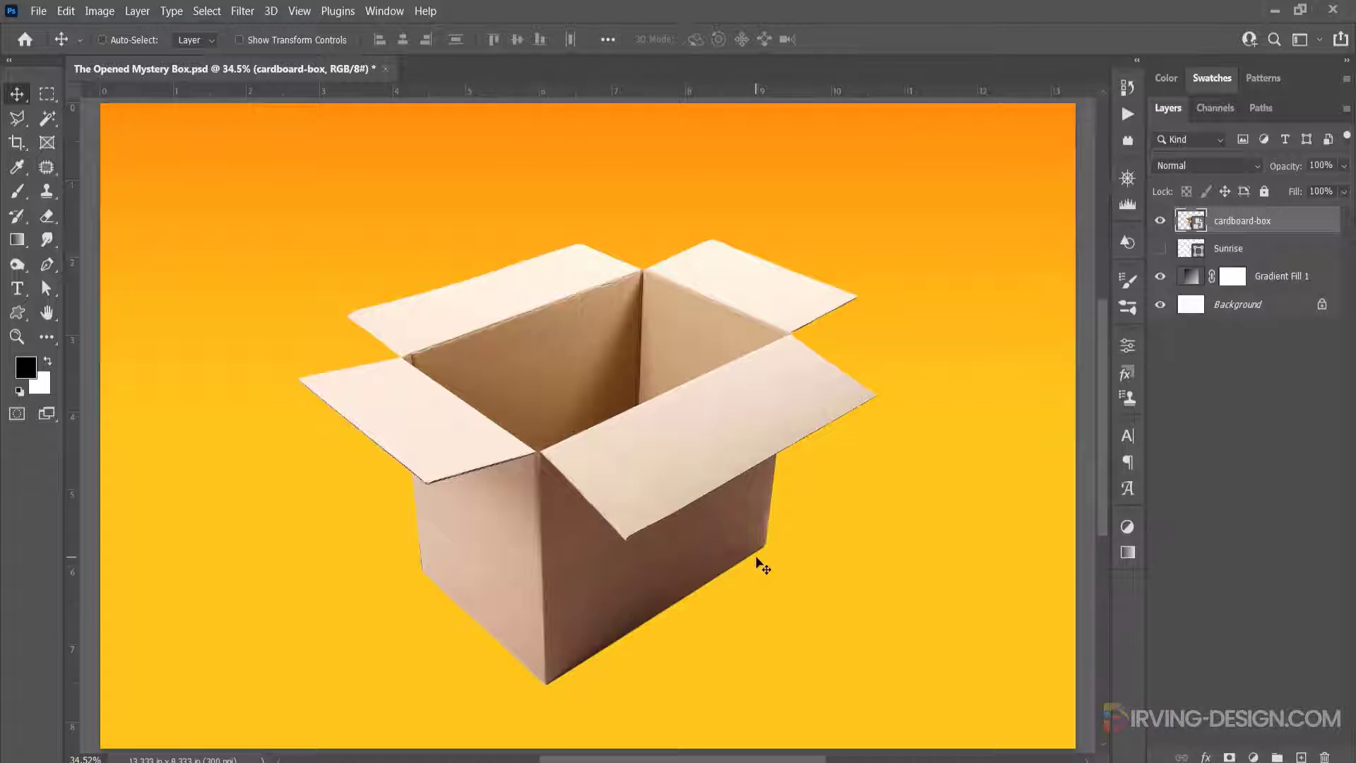
- Add a new layer directly beneath the cardboard-box layer and name it "Shadow"
left_click(1301, 756)
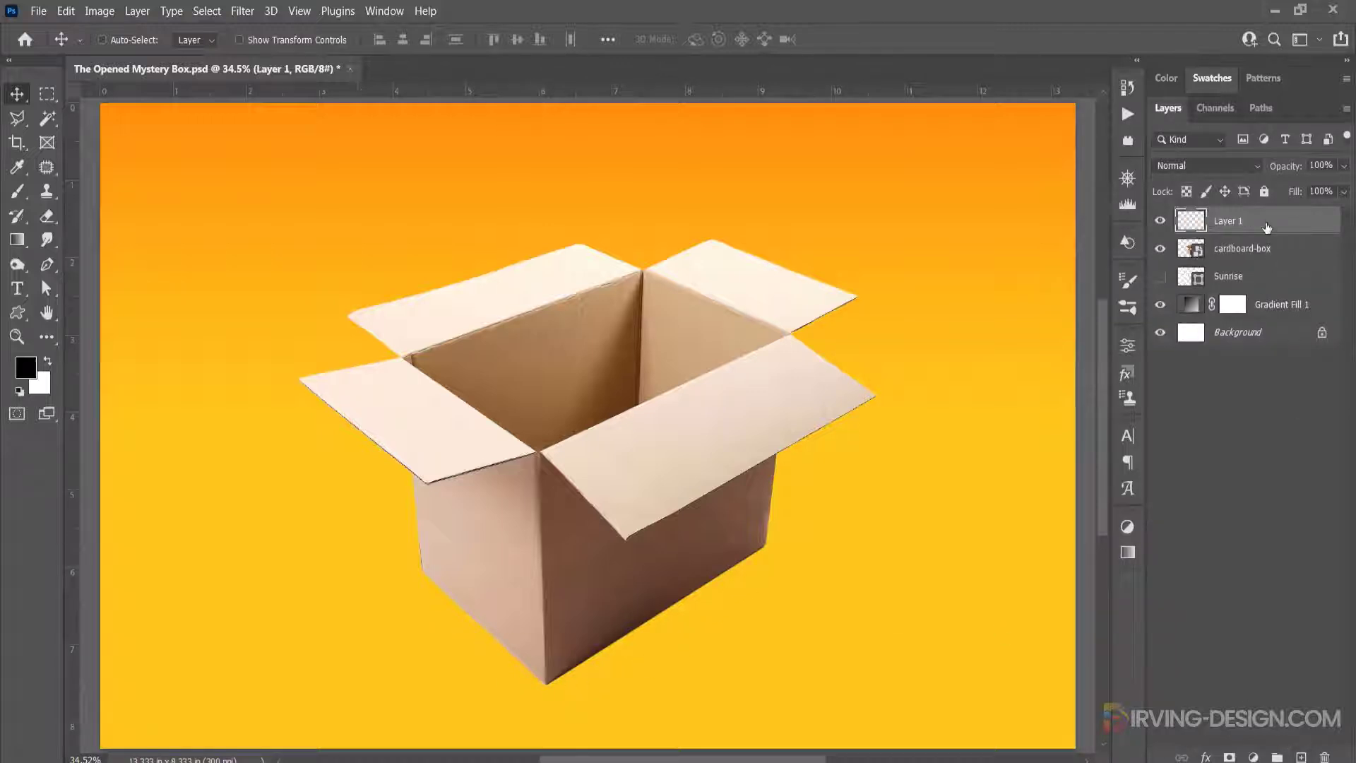
left_click_drag(1266, 227, 1237, 257)
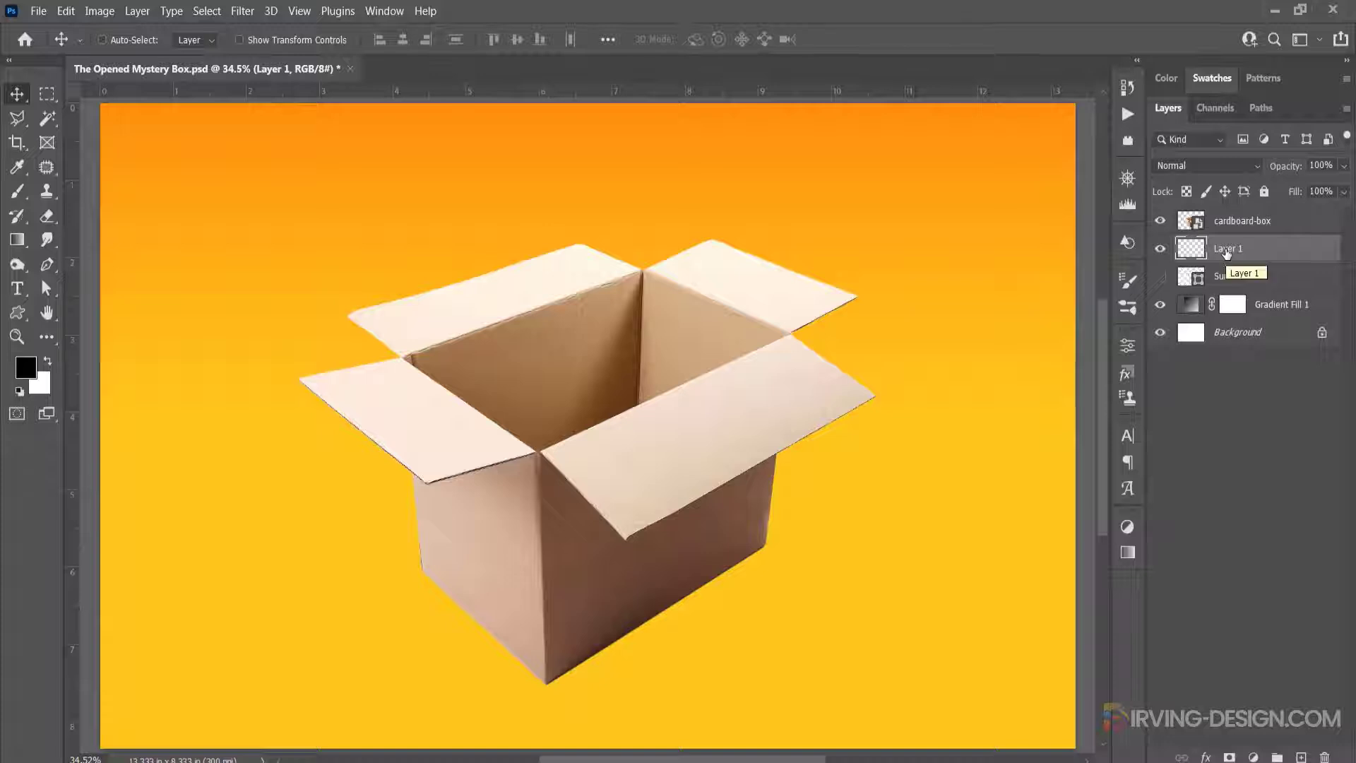
double_click(1226, 249)
type("Shado")
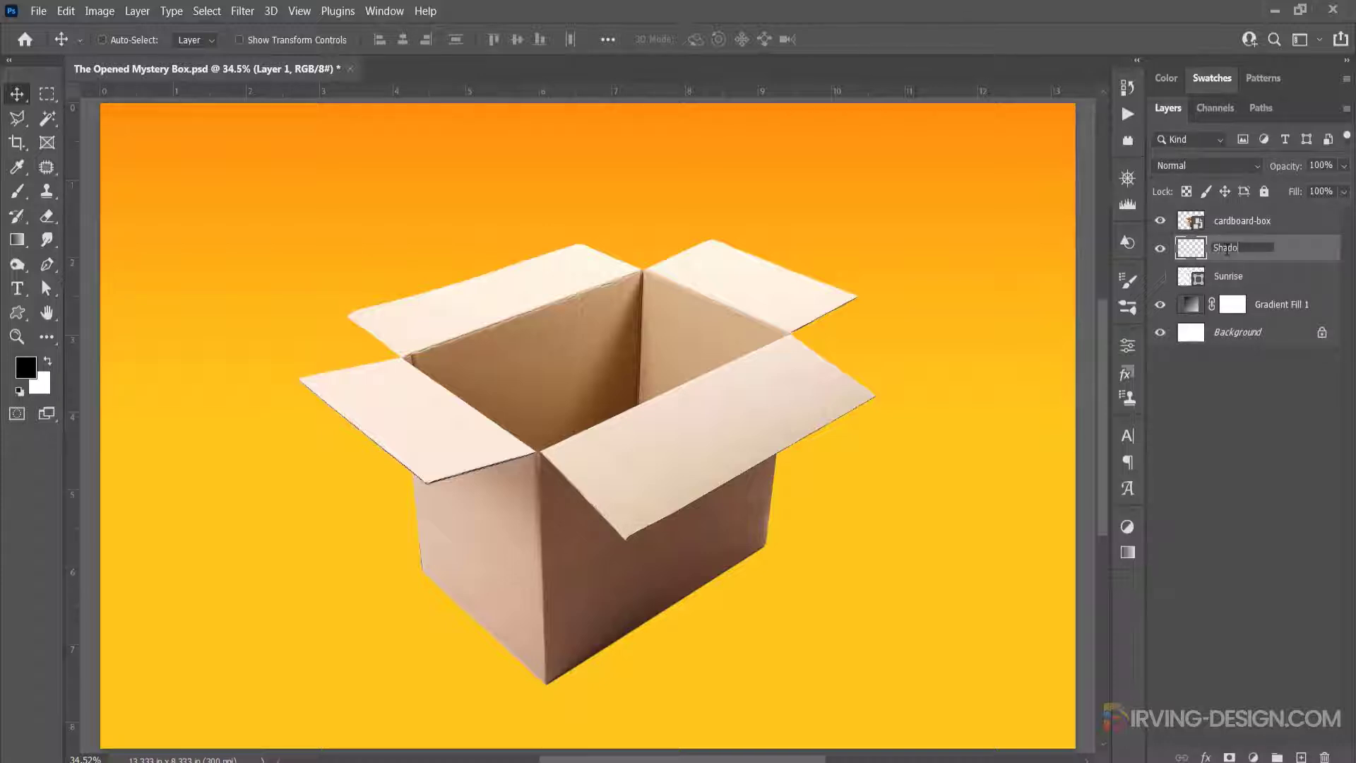
type("w")
key("Return")
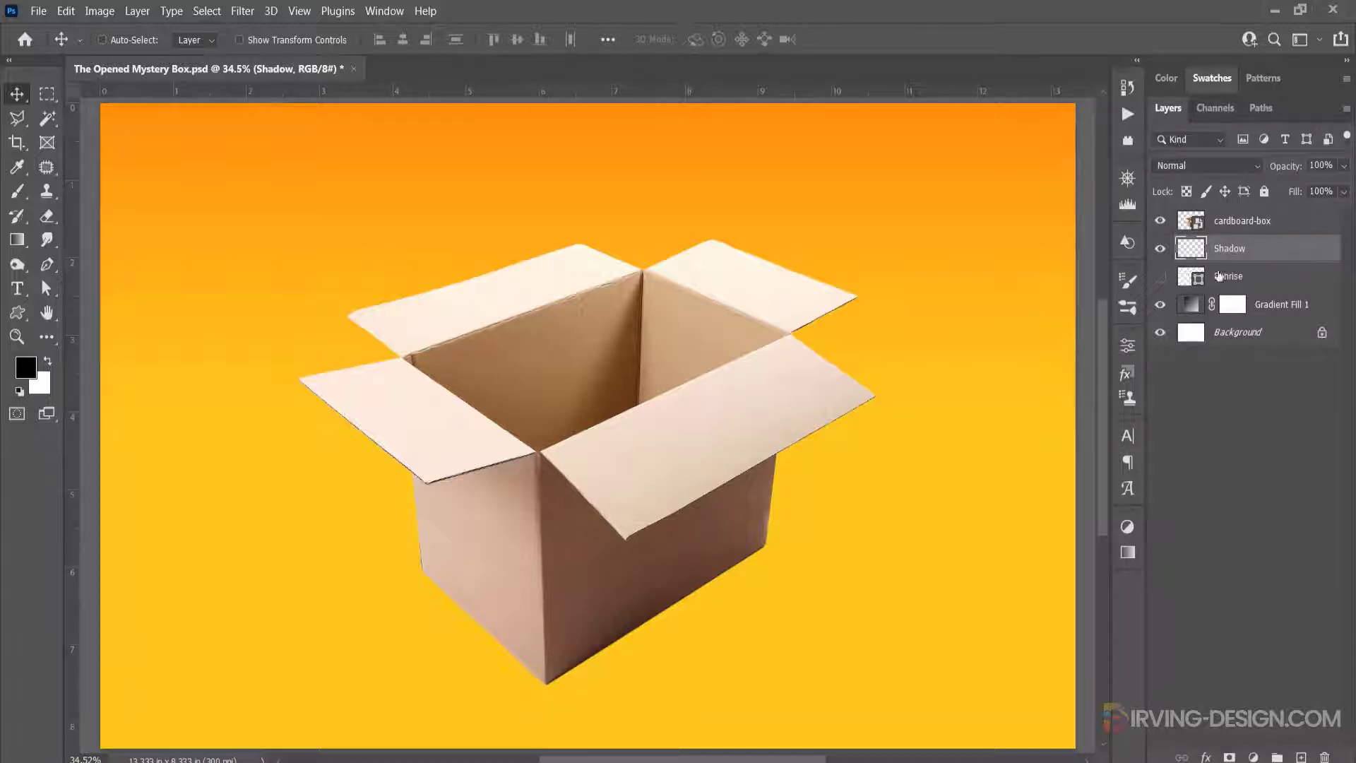
- Flatten the soft 270 px brush tip into a thin ellipse at 0% hardness and paint a straight horizontal black stroke behind the box's rear flaps
left_click(17, 190)
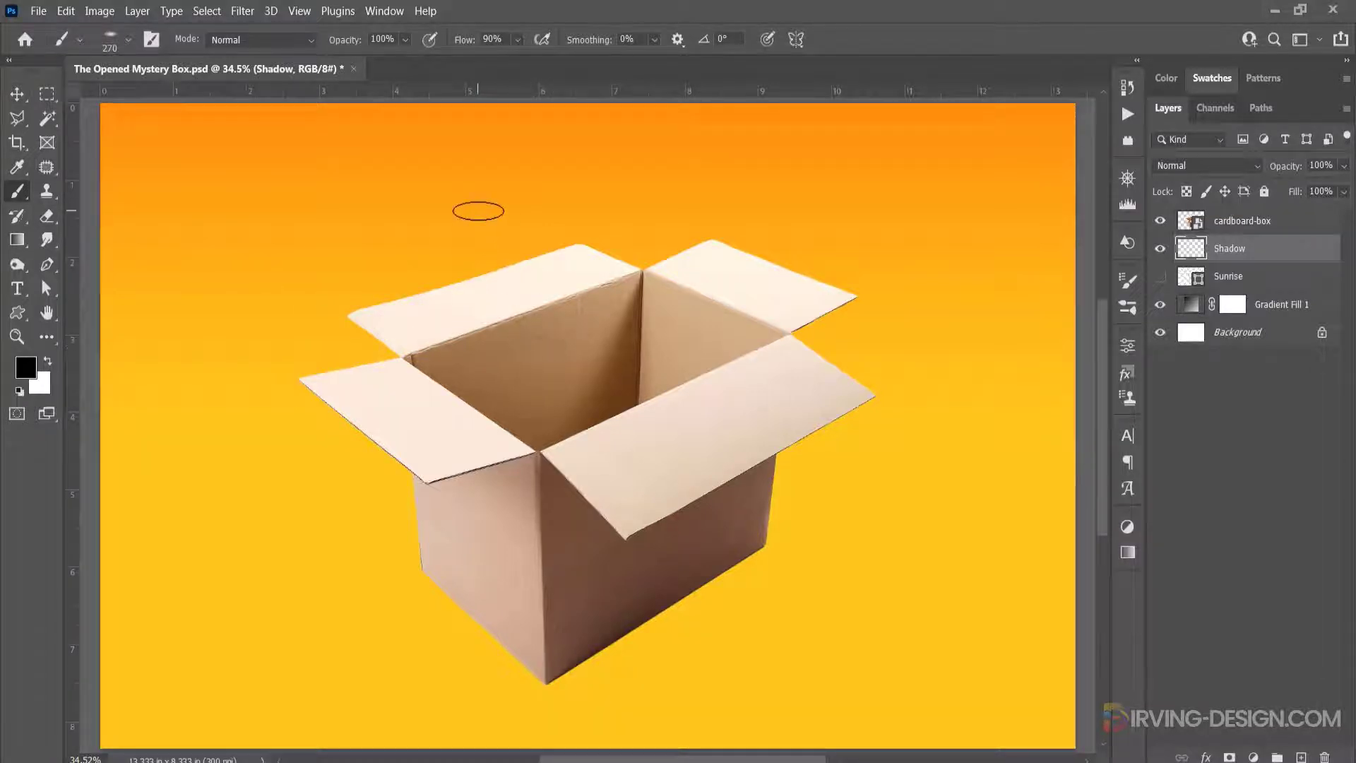
right_click(478, 211)
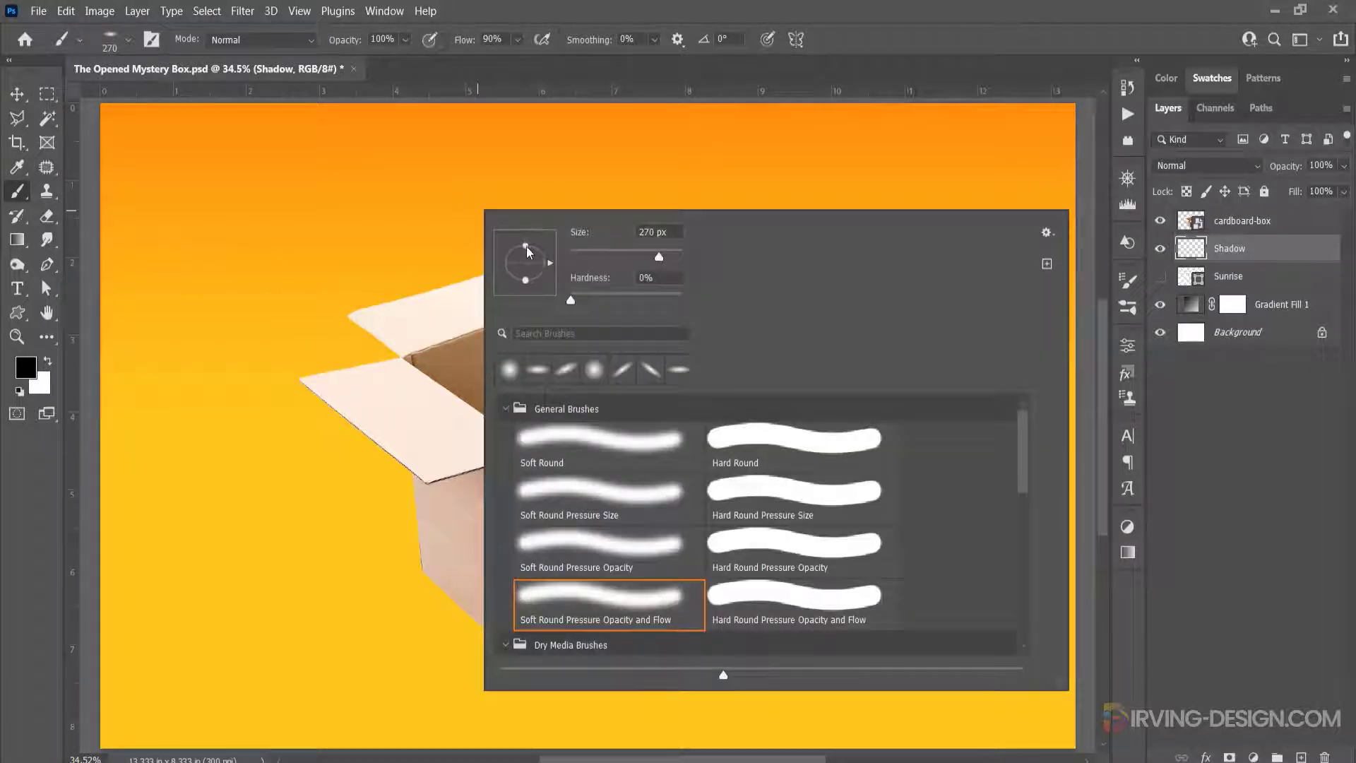
left_click_drag(529, 255, 528, 258)
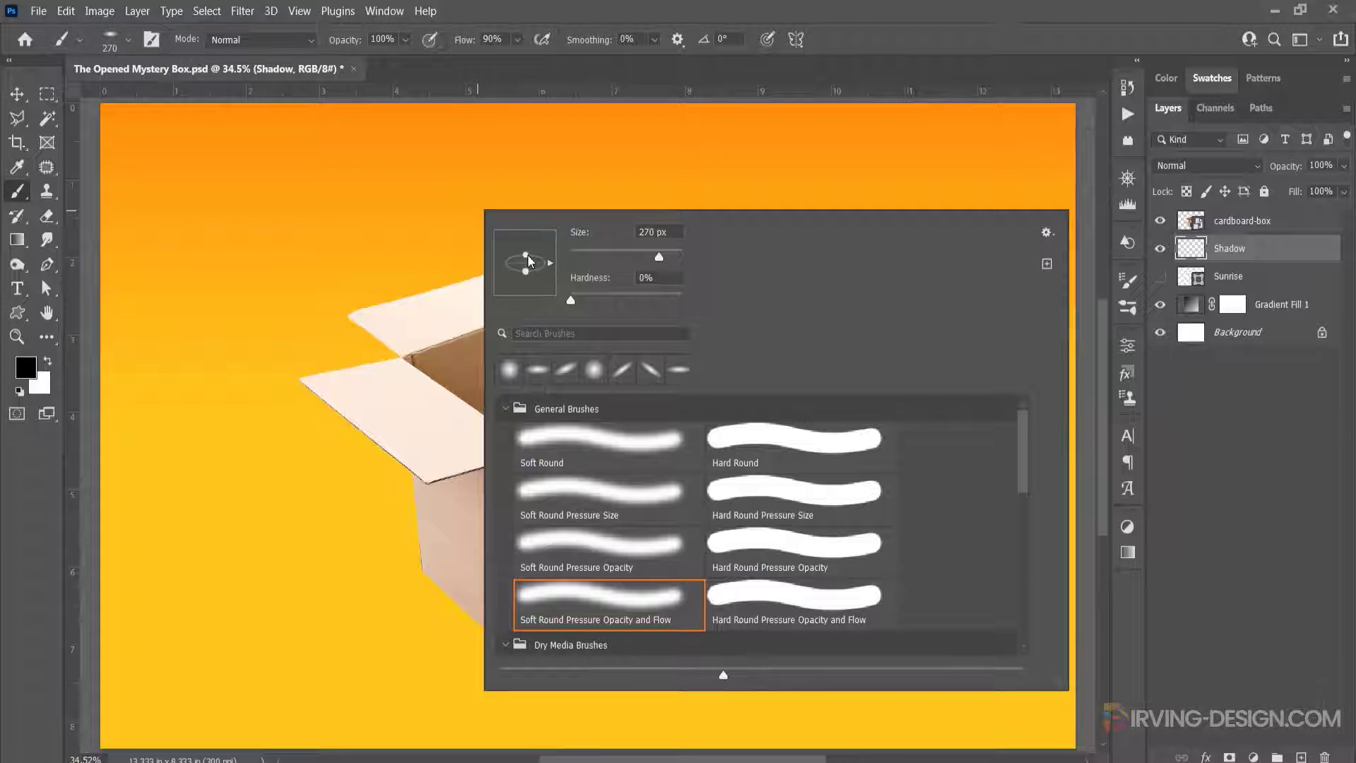
left_click(571, 300)
key("Return")
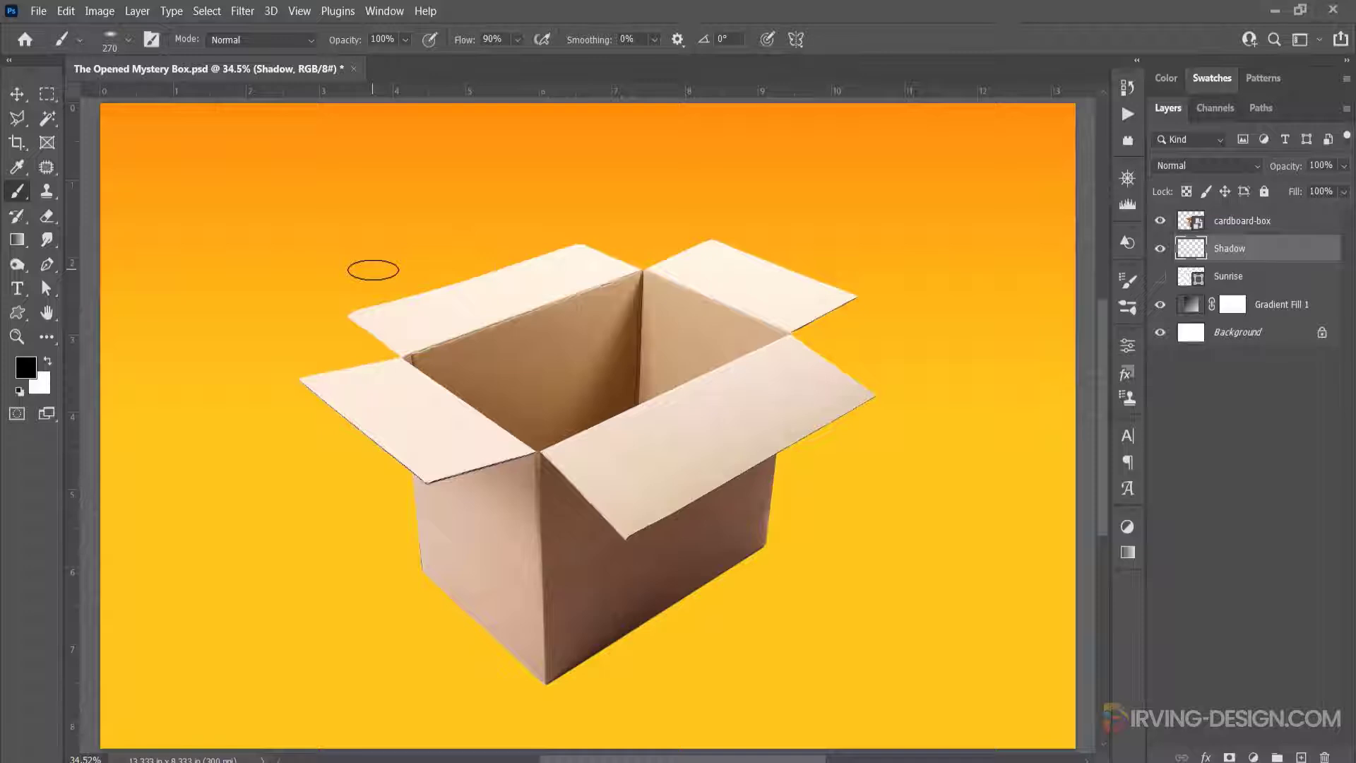
left_click(373, 270)
left_click_drag(373, 270, 828, 286)
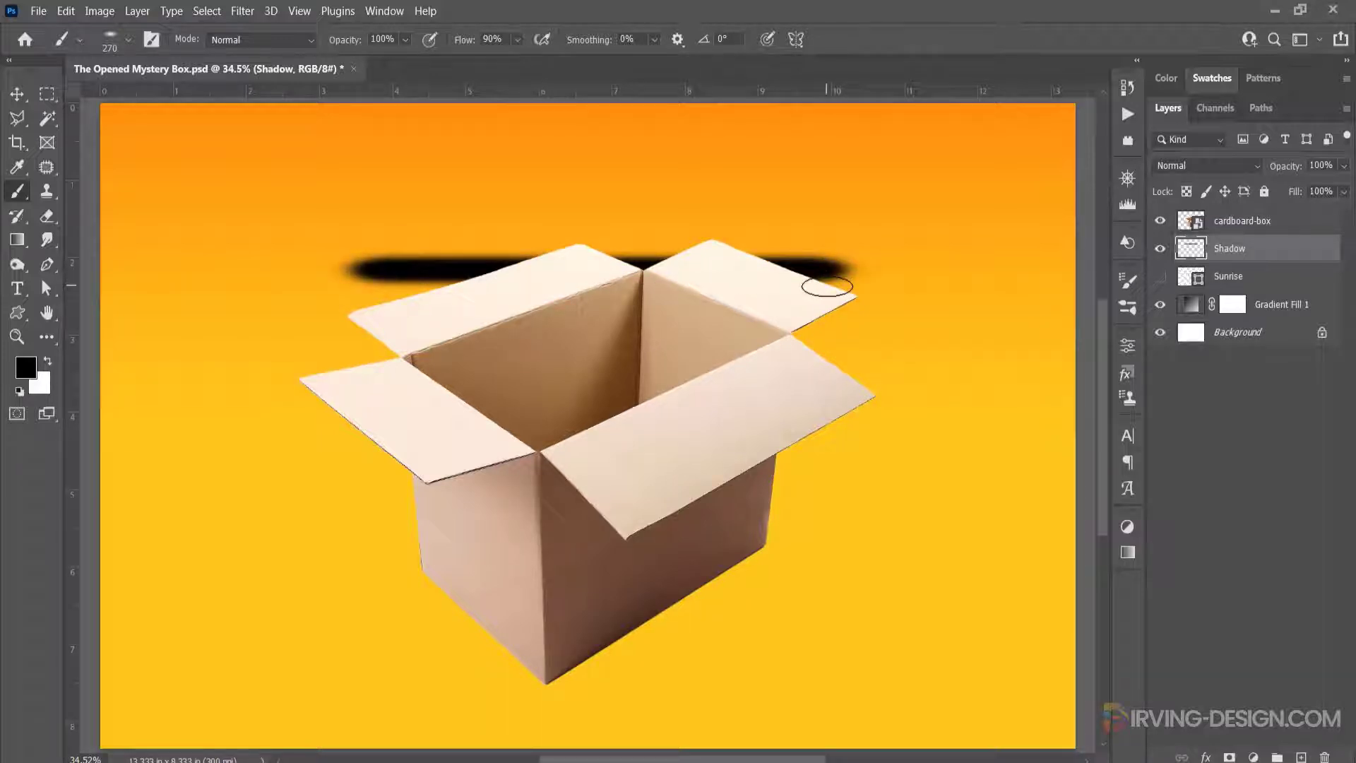
- Move the black stroke down to the box's base and rotate it about -31° to follow the bottom edge of the right front side
key("v")
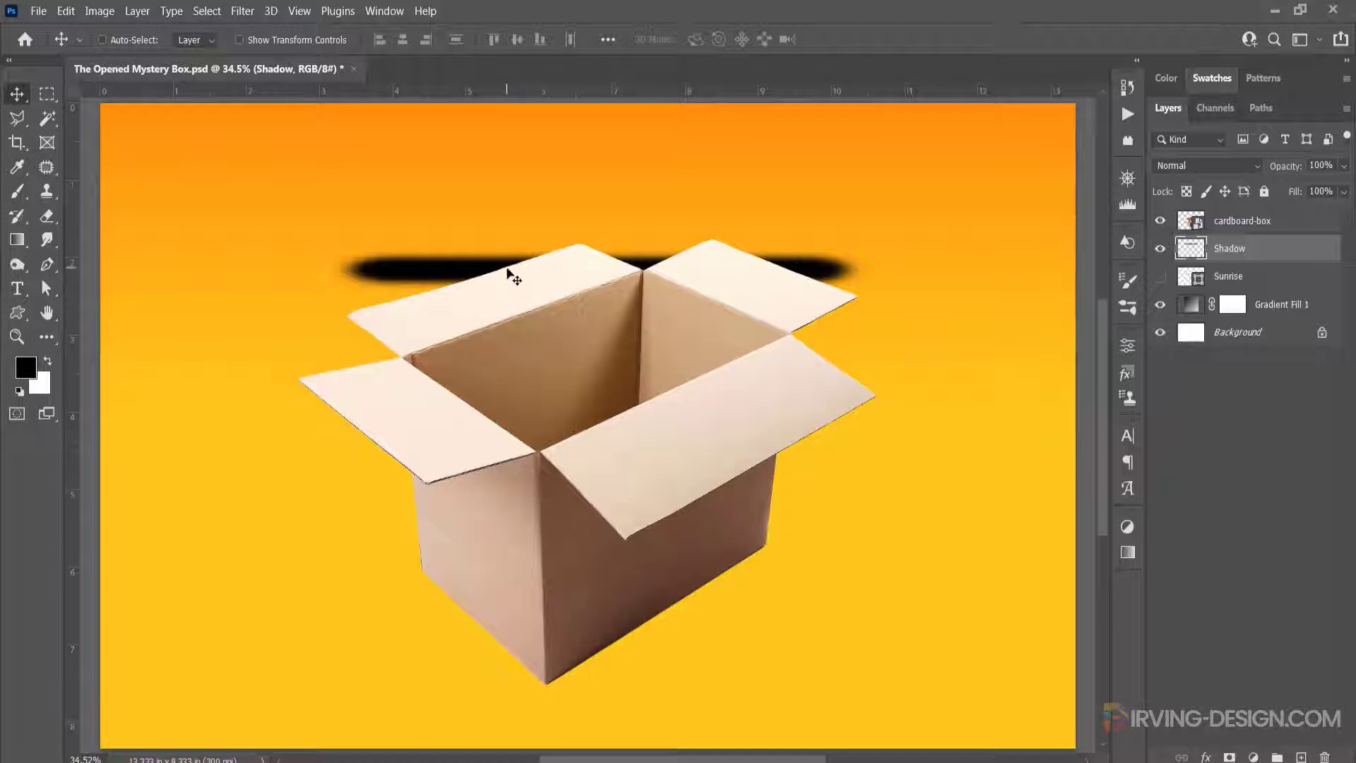
mouse_move(513, 277)
left_mouse_down()
mouse_move(536, 413)
mouse_move(531, 680)
left_mouse_up()
key("ctrl+t")
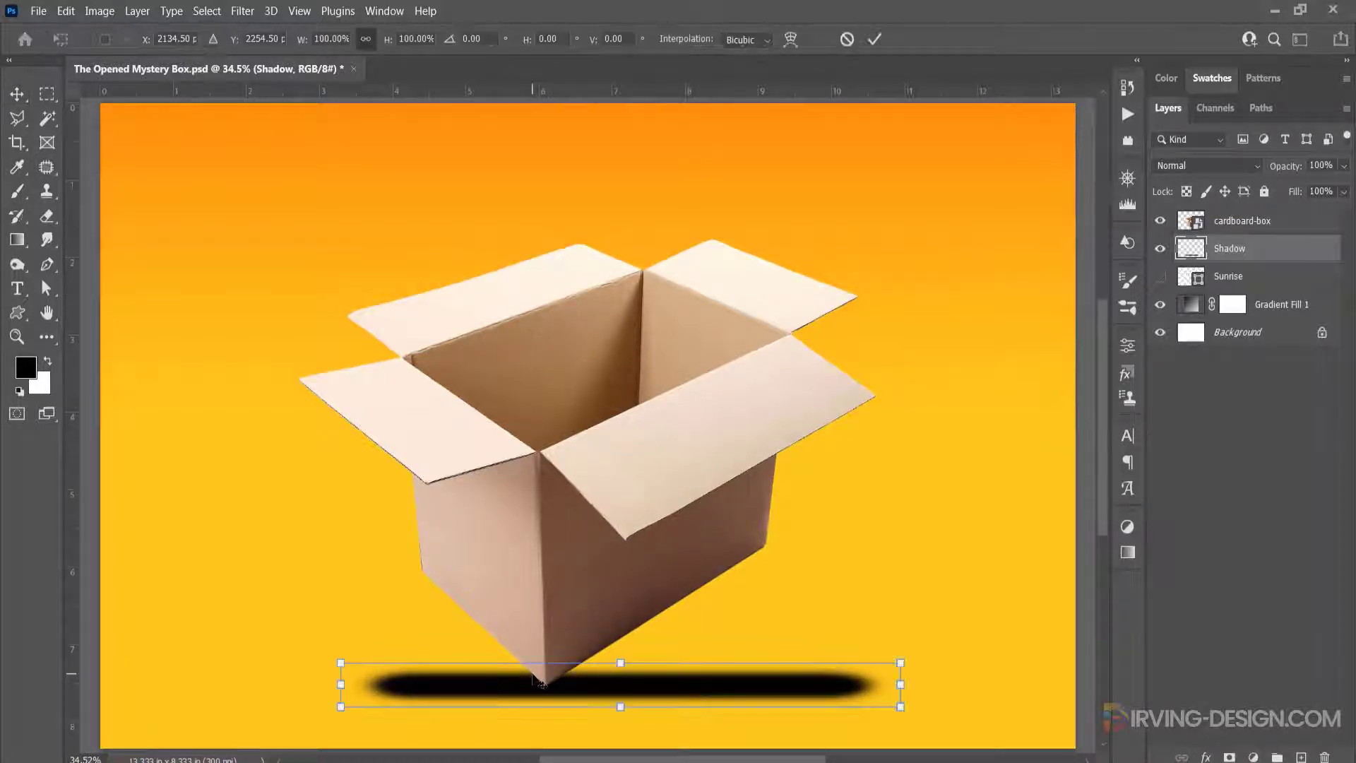
left_click_drag(923, 634, 872, 553)
left_click_drag(697, 657, 703, 600)
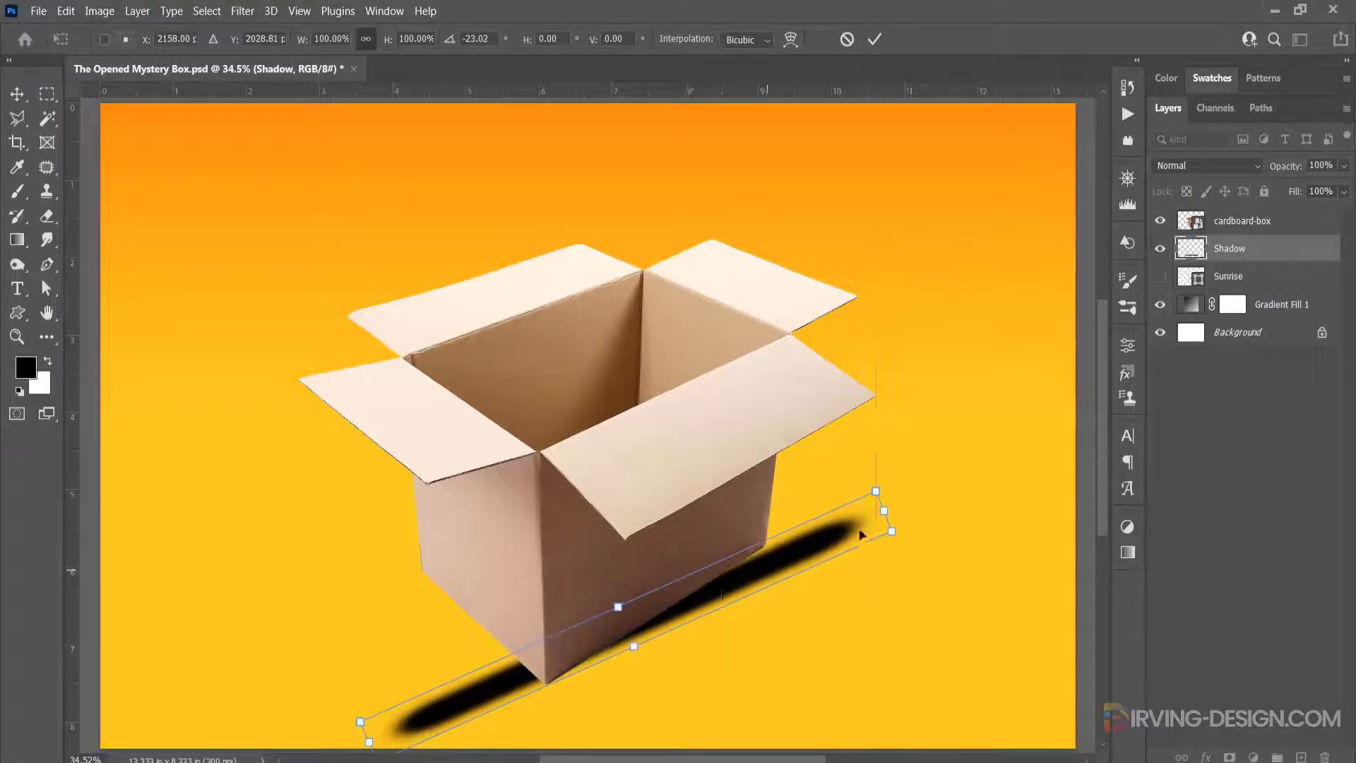
left_click_drag(903, 474, 886, 446)
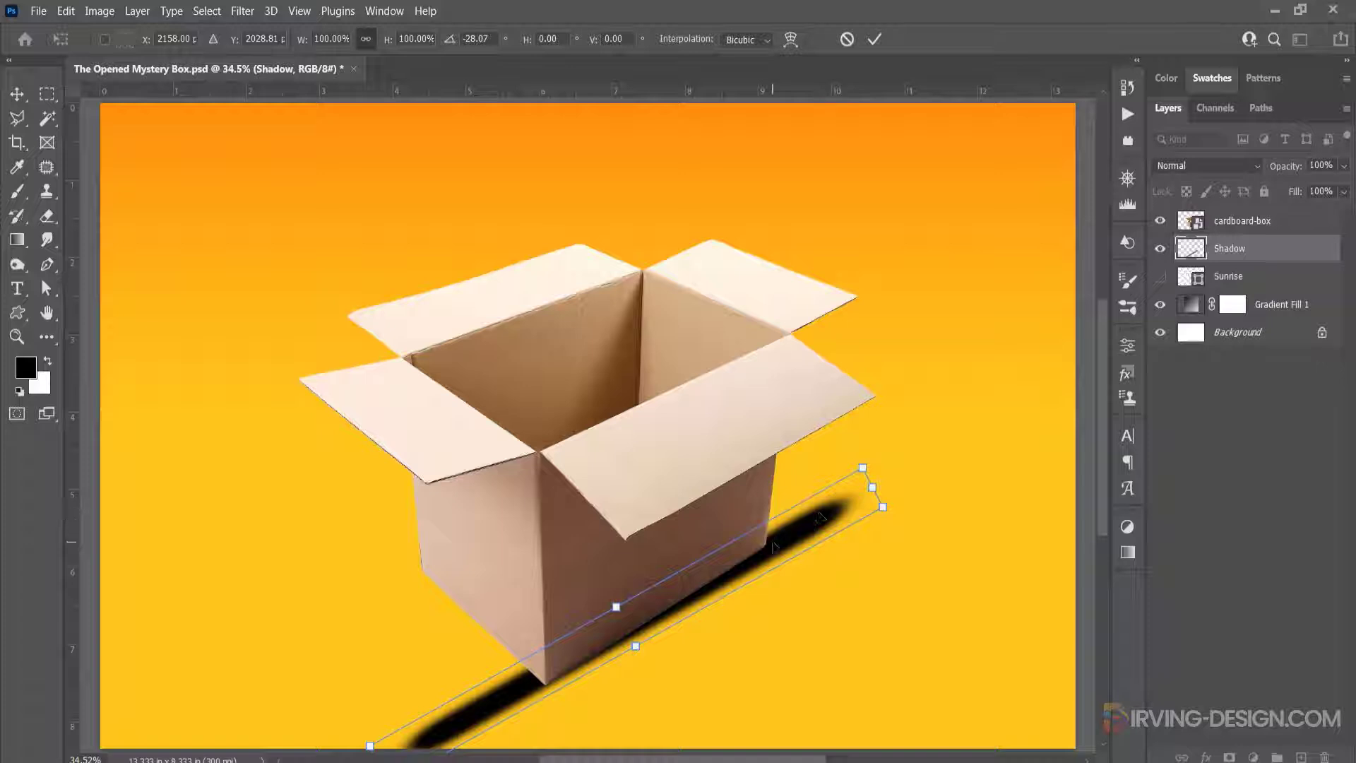
mouse_move(774, 546)
left_mouse_down()
mouse_move(776, 494)
mouse_move(772, 537)
mouse_move(767, 520)
left_mouse_up()
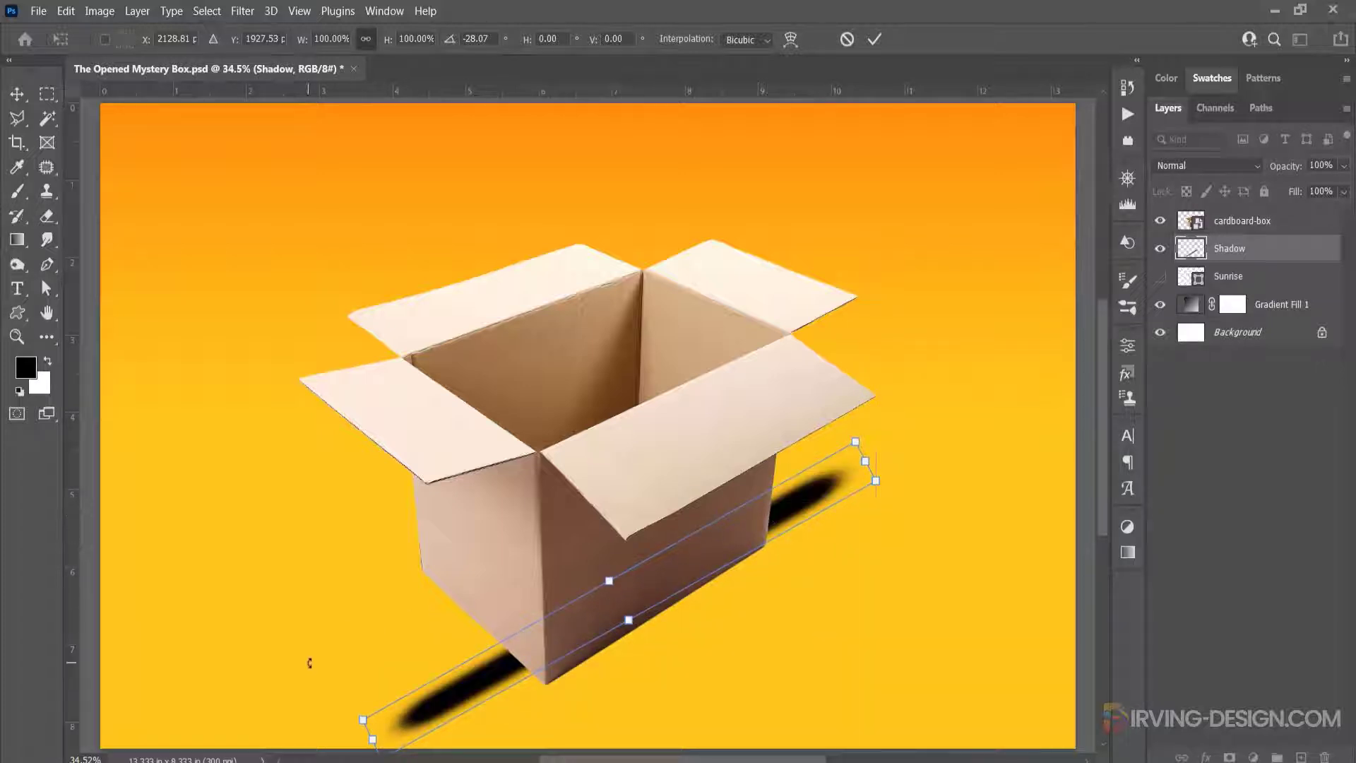
left_click_drag(341, 699, 358, 721)
left_click_drag(681, 582, 696, 594)
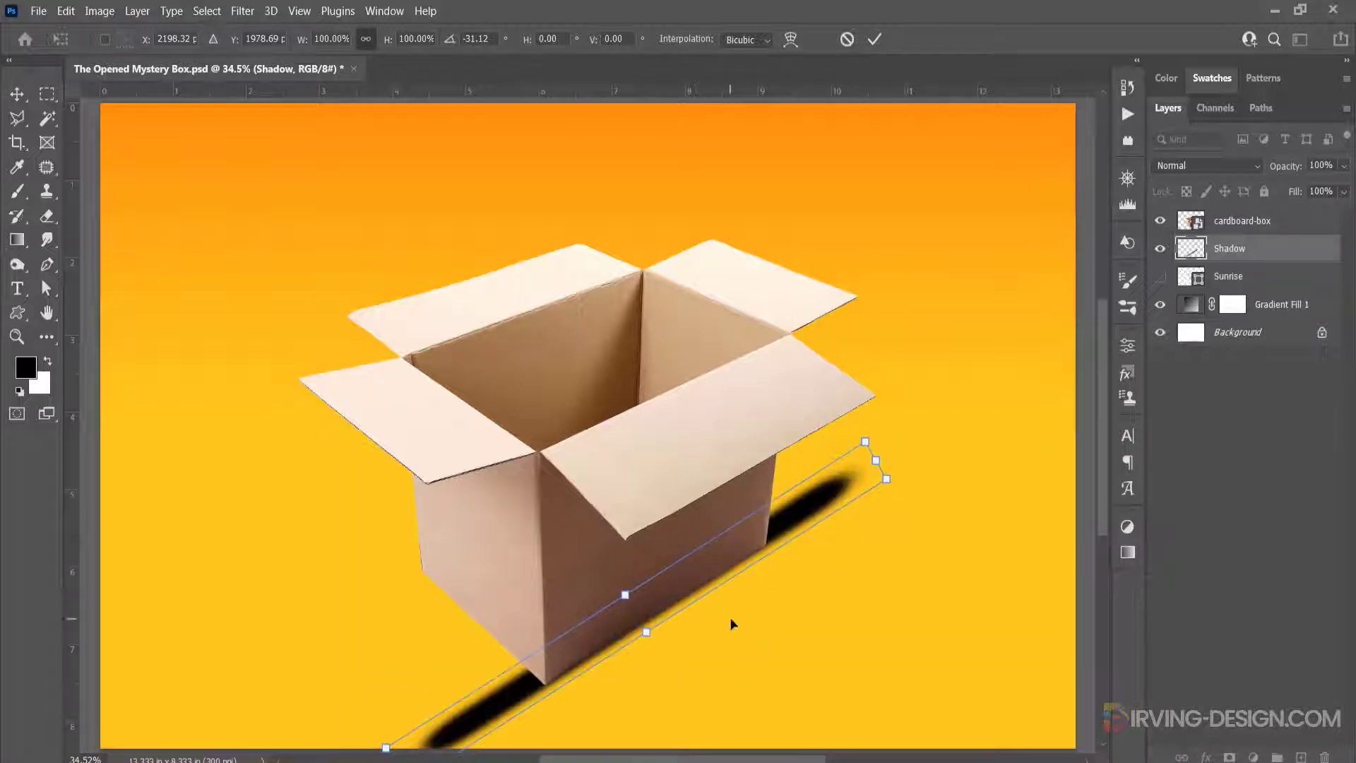
left_click(875, 39)
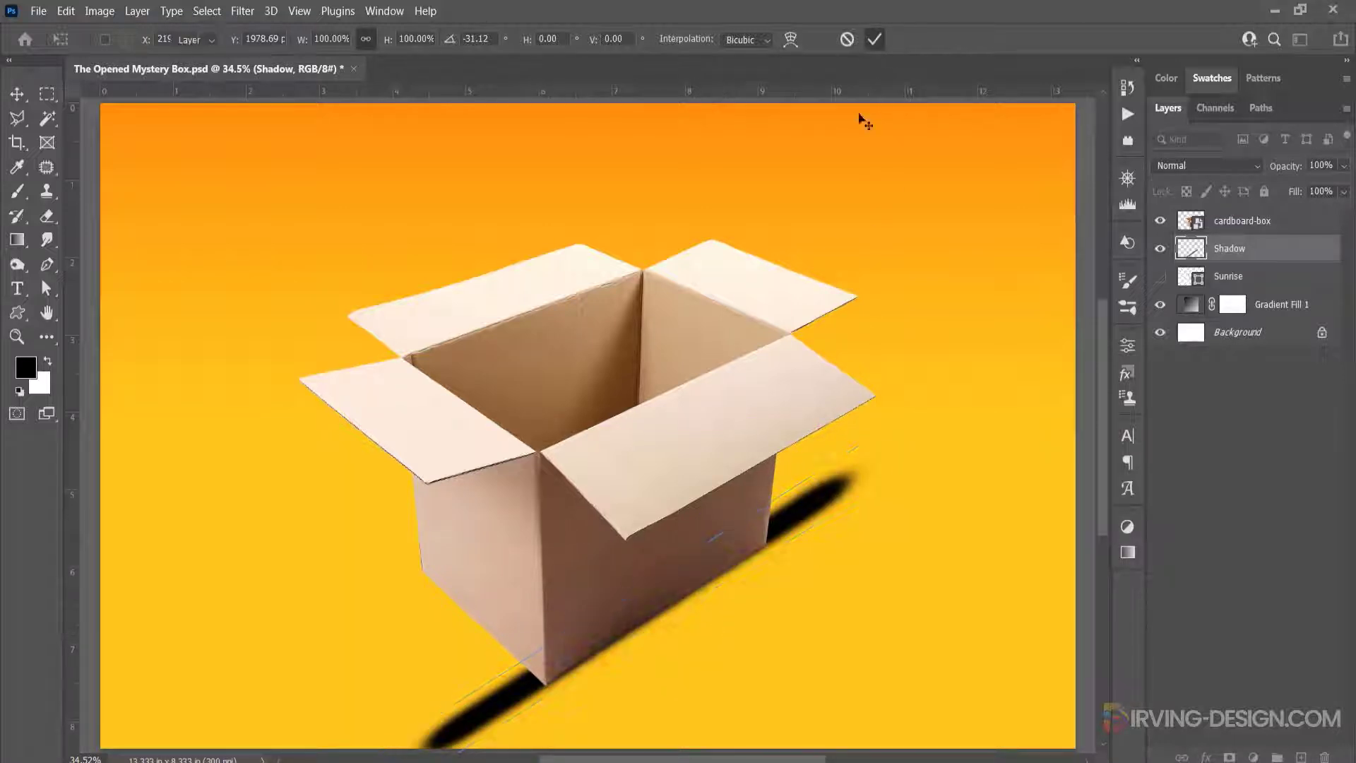
- Erase both protruding ends of the shadow and position it so only a thin strip shows under the box's right front side
left_click_drag(591, 637, 576, 585)
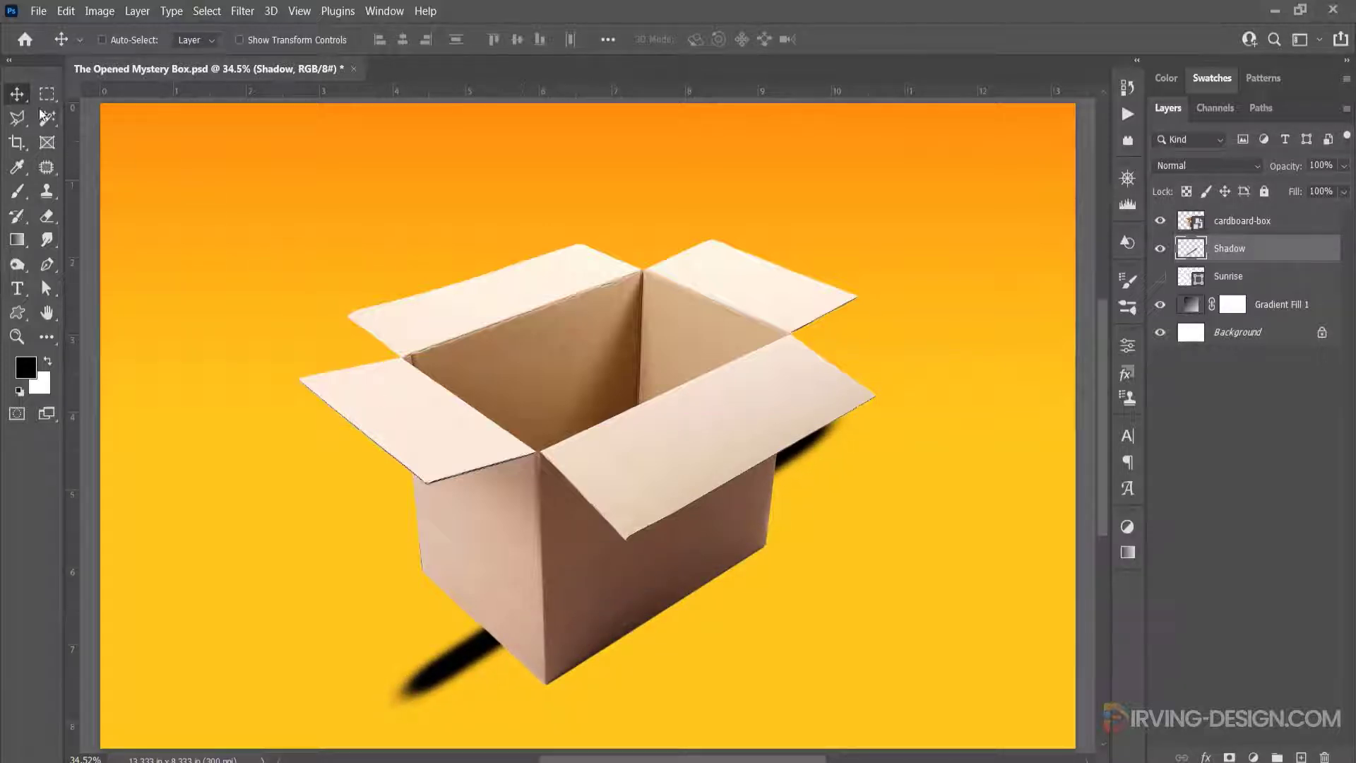
left_click(47, 215)
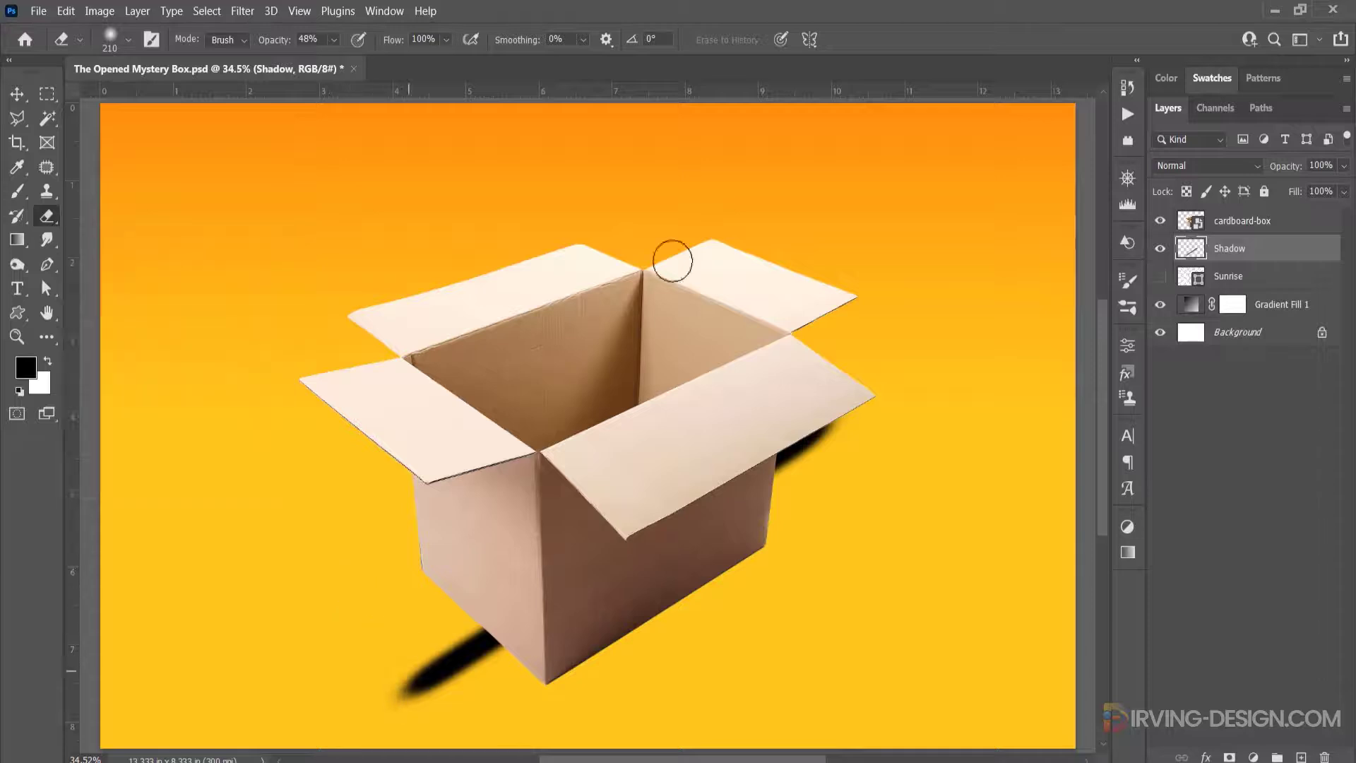
mouse_move(430, 664)
left_mouse_down()
mouse_move(380, 674)
mouse_move(433, 681)
mouse_move(447, 659)
mouse_move(420, 688)
mouse_move(445, 666)
mouse_move(410, 682)
mouse_move(442, 658)
left_mouse_up()
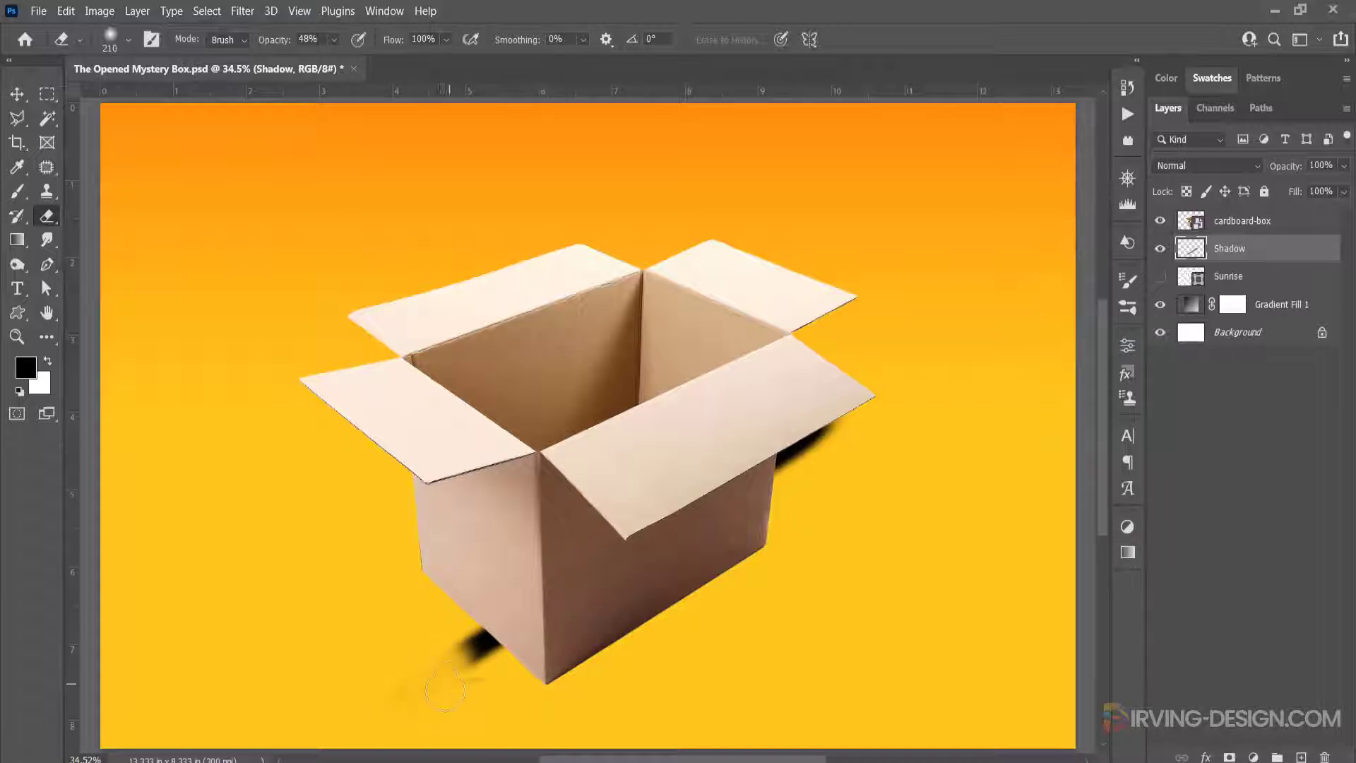
key("v")
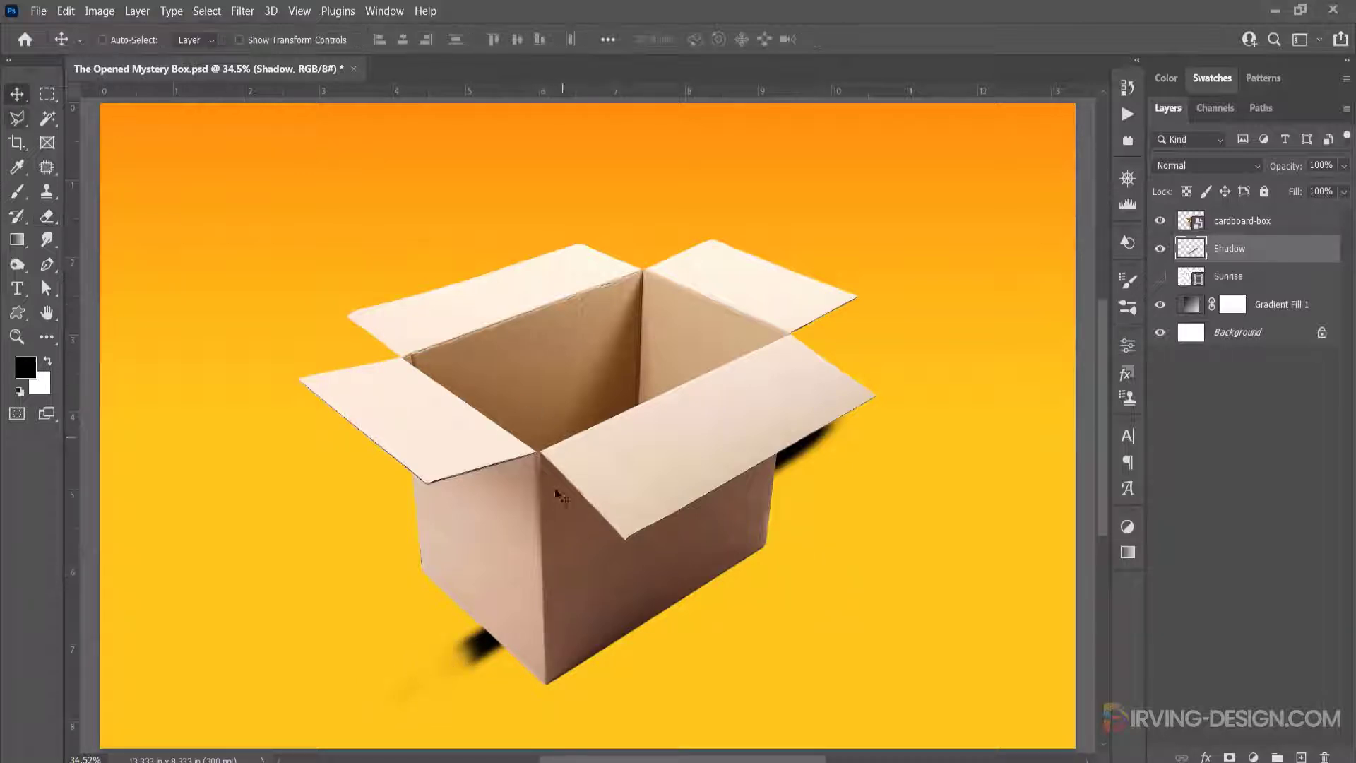
left_click_drag(534, 569, 584, 606)
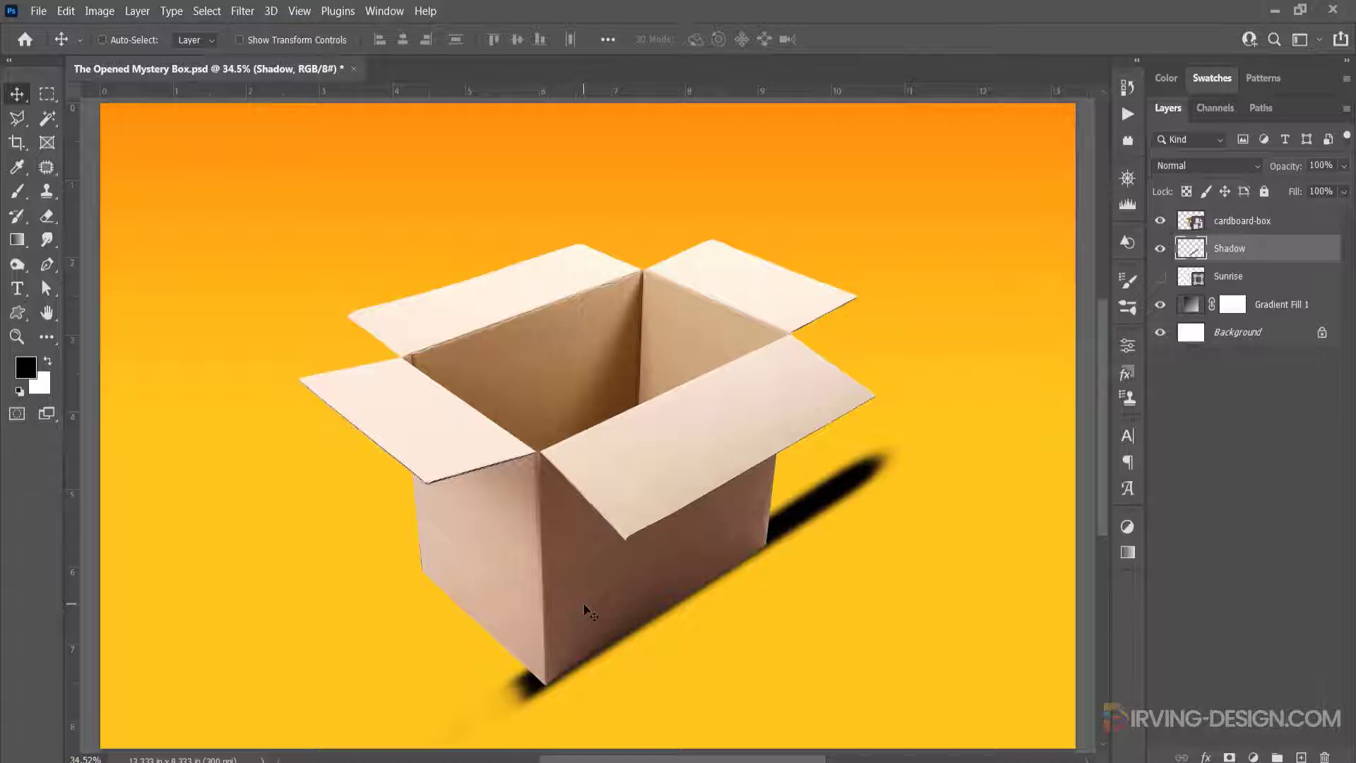
key("e")
mouse_move(499, 683)
left_mouse_down()
mouse_move(523, 703)
mouse_move(485, 683)
mouse_move(503, 678)
mouse_move(524, 699)
left_mouse_up()
mouse_move(869, 469)
left_mouse_down()
mouse_move(803, 500)
mouse_move(793, 533)
mouse_move(872, 464)
mouse_move(786, 525)
left_mouse_up()
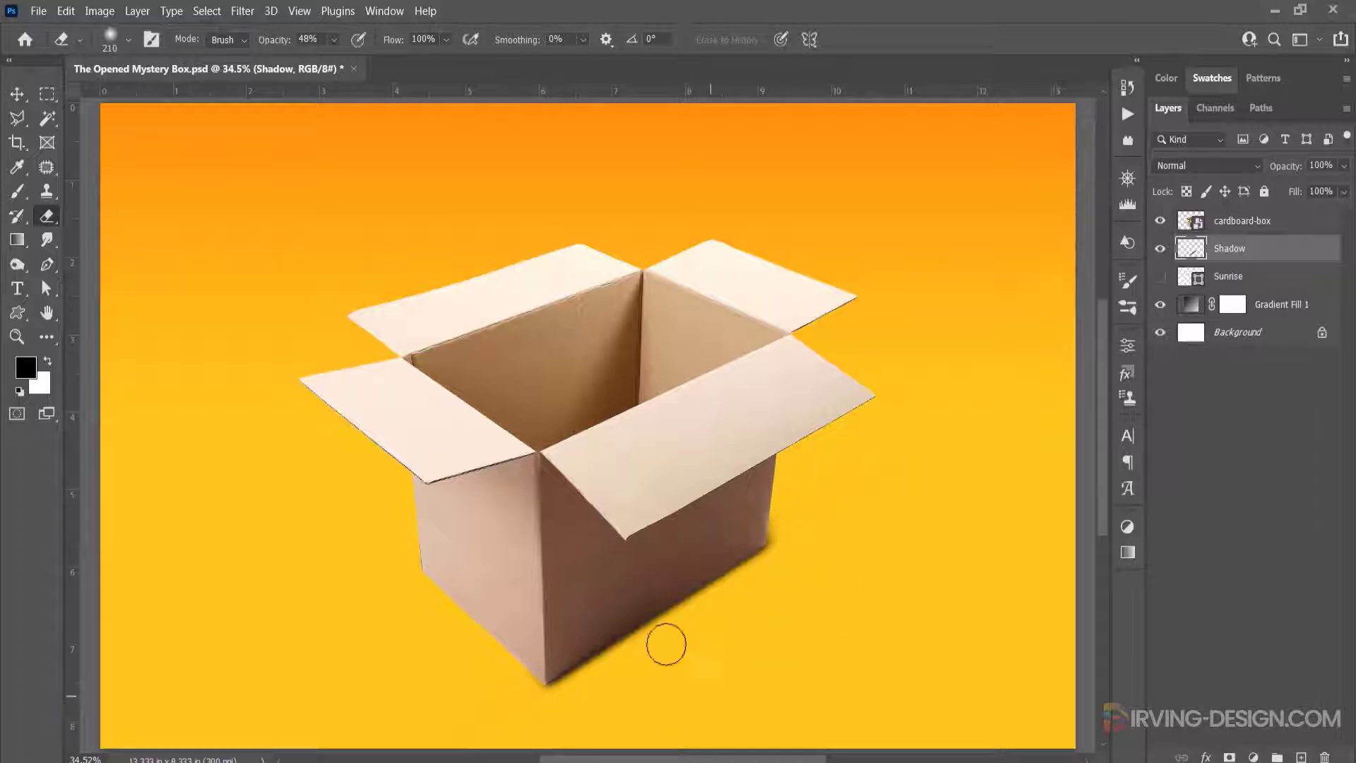
- Duplicate the shadow, then rotate and move the copy to follow the bottom edge of the box's left side
key("v")
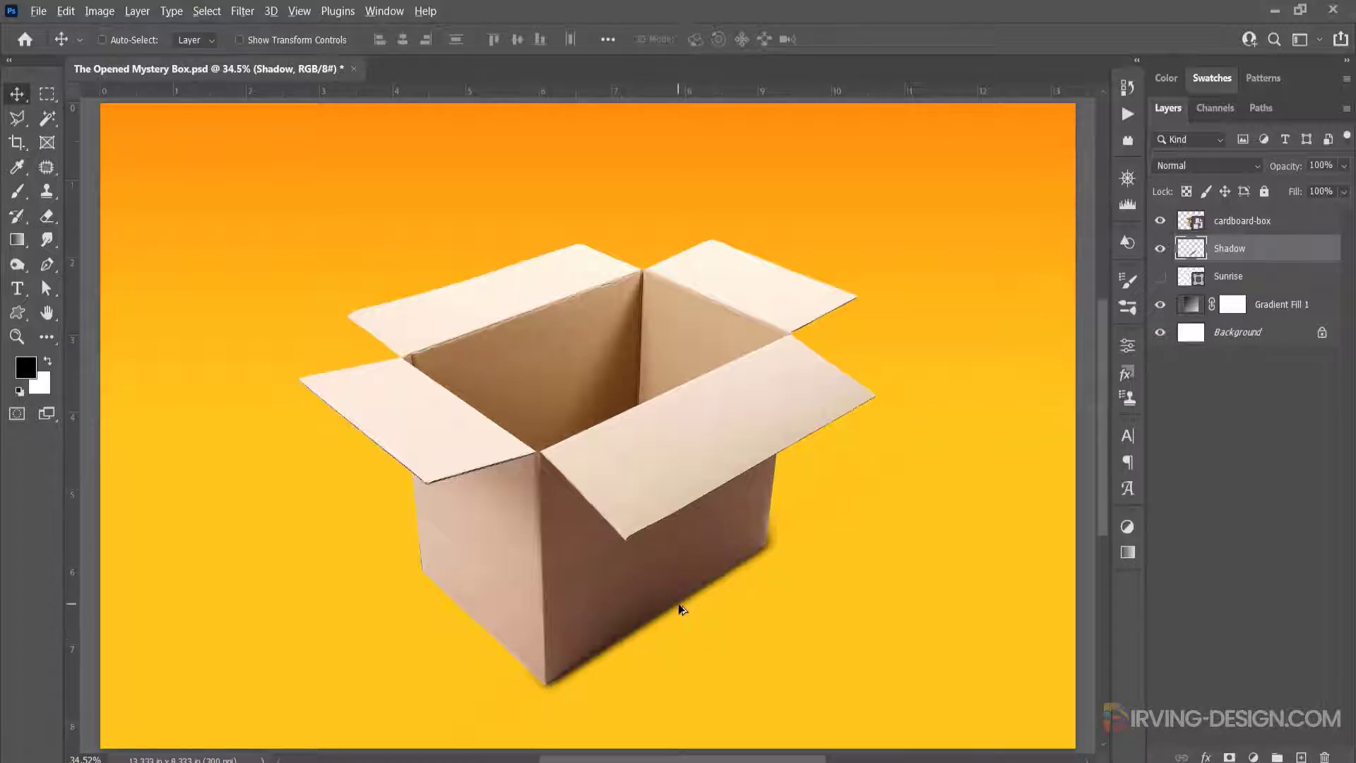
mouse_move(679, 604)
left_mouse_down()
mouse_move(498, 630)
mouse_move(392, 594)
left_mouse_up()
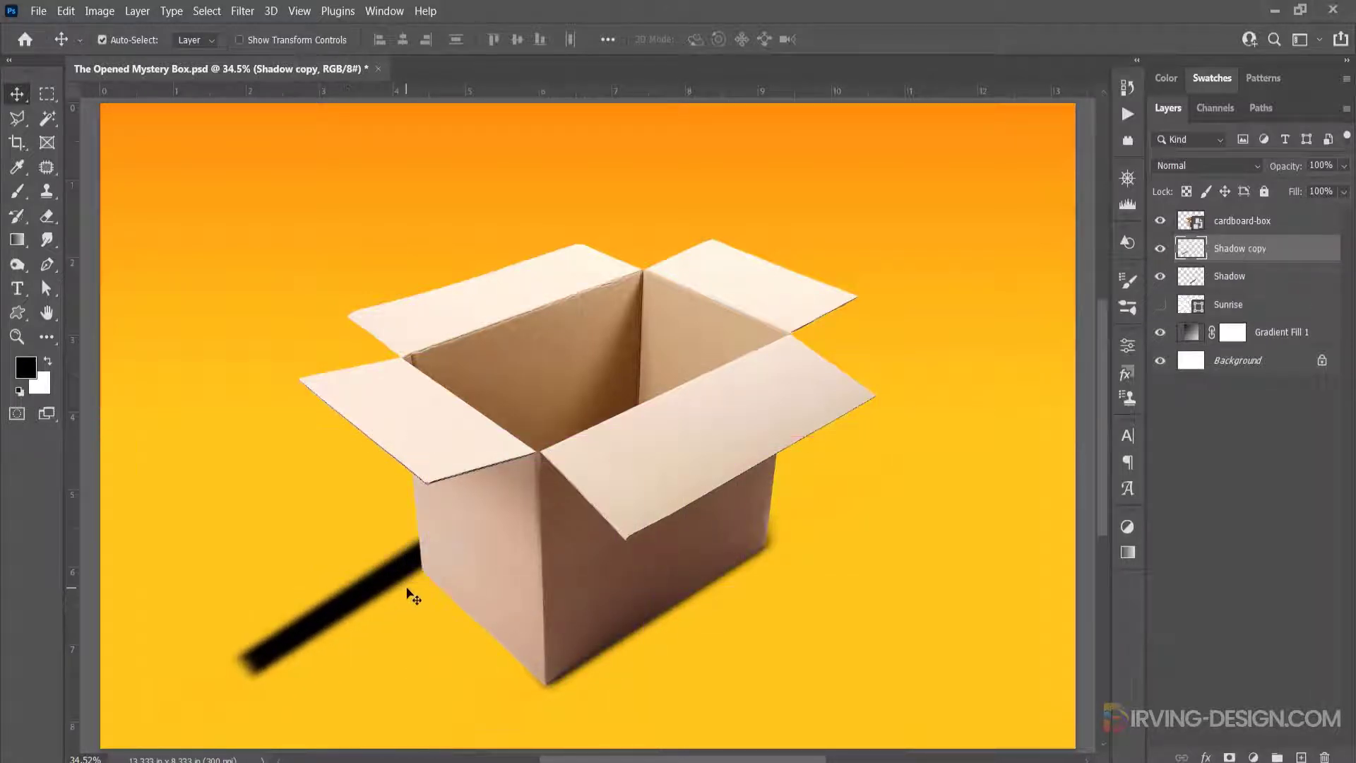
key("ctrl+t")
left_click_drag(423, 551, 369, 467)
left_click_drag(374, 538, 427, 548)
left_click_drag(463, 292, 519, 304)
left_click_drag(430, 569, 499, 598)
left_click(875, 39)
- Erase the ends of the copied shadow that stick out beyond the box's left and front bottom corners
key("e")
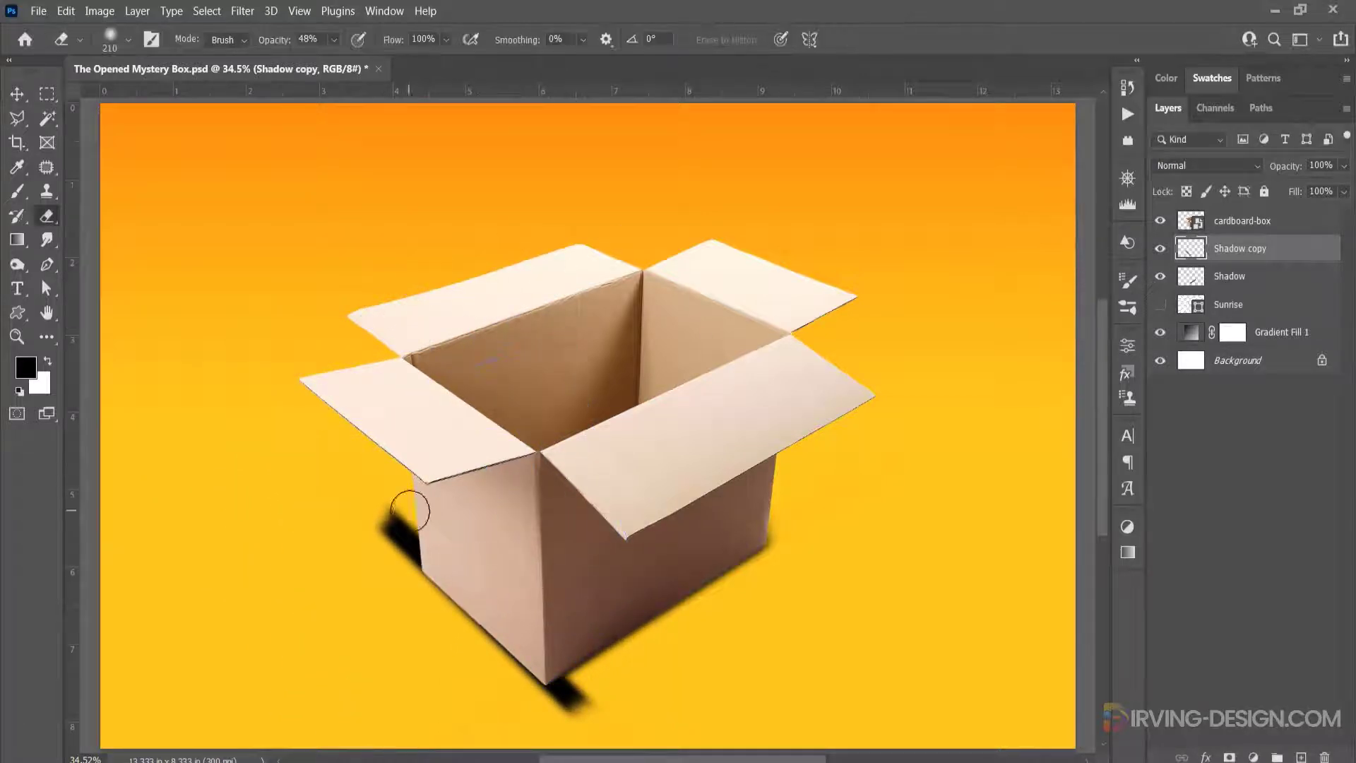
mouse_move(403, 499)
left_mouse_down()
mouse_move(379, 520)
mouse_move(391, 554)
mouse_move(402, 551)
mouse_move(392, 544)
left_mouse_up()
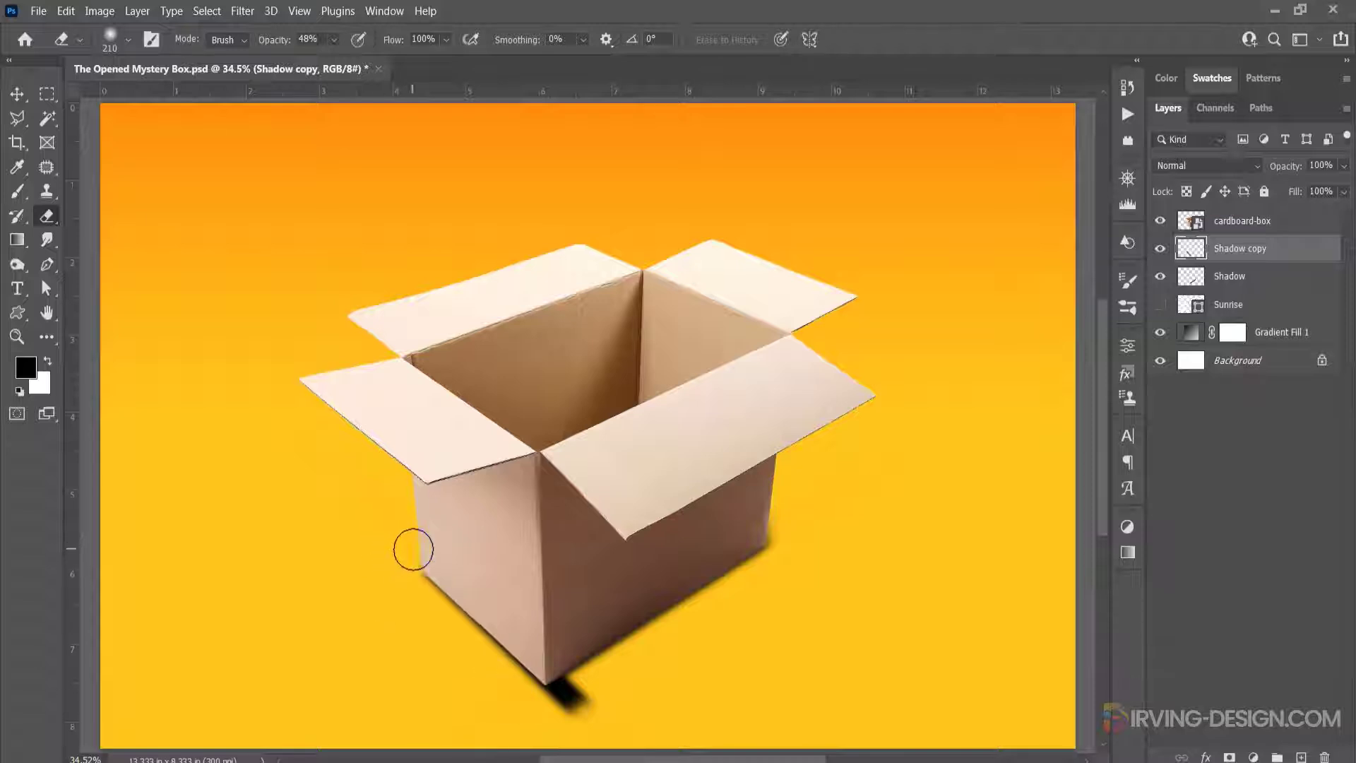
mouse_move(621, 714)
left_mouse_down()
mouse_move(592, 707)
mouse_move(567, 724)
left_mouse_up()
mouse_move(584, 699)
left_mouse_down()
mouse_move(549, 715)
mouse_move(587, 693)
left_mouse_up()
- Merge the Shadow and Shadow copy layers into one and select the cardboard-box layer
left_click(1271, 282, "shift")
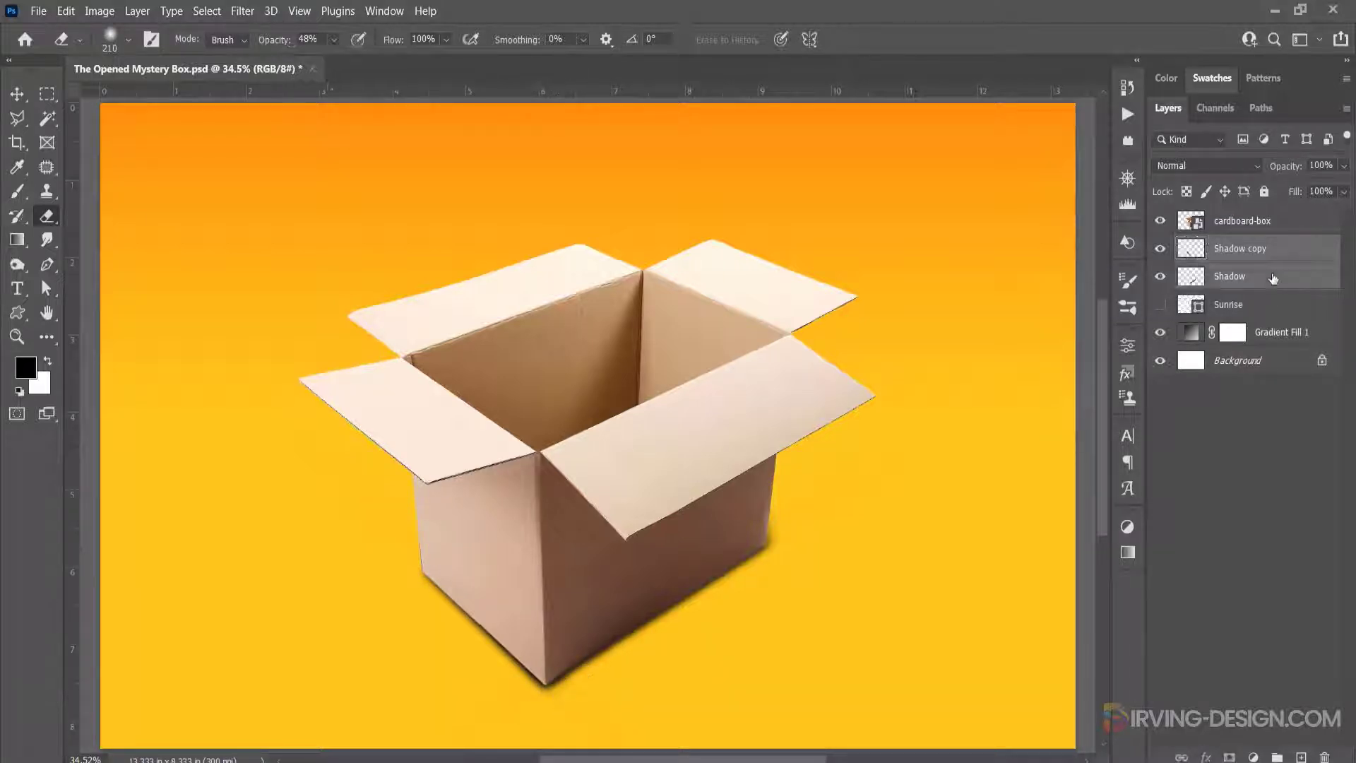
key("ctrl+e")
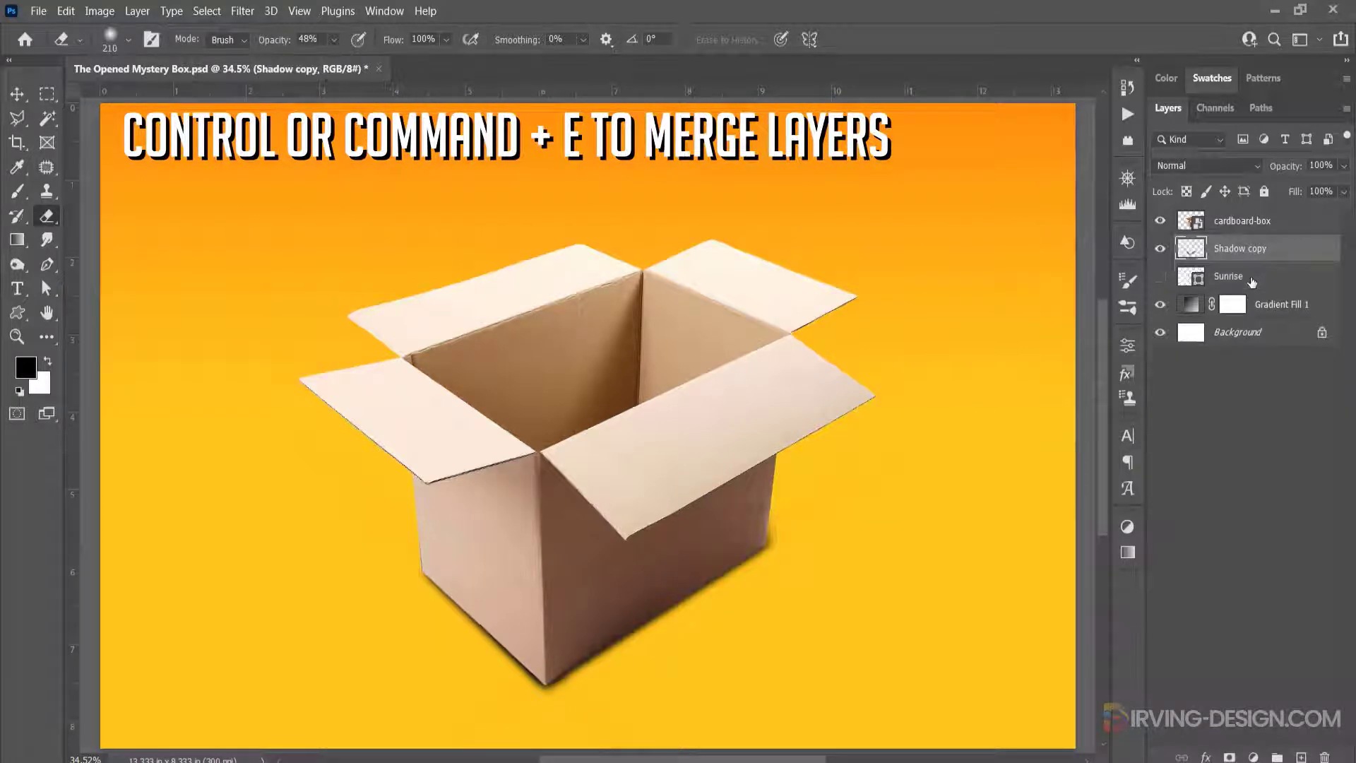
left_click(1158, 248)
left_click(1159, 249)
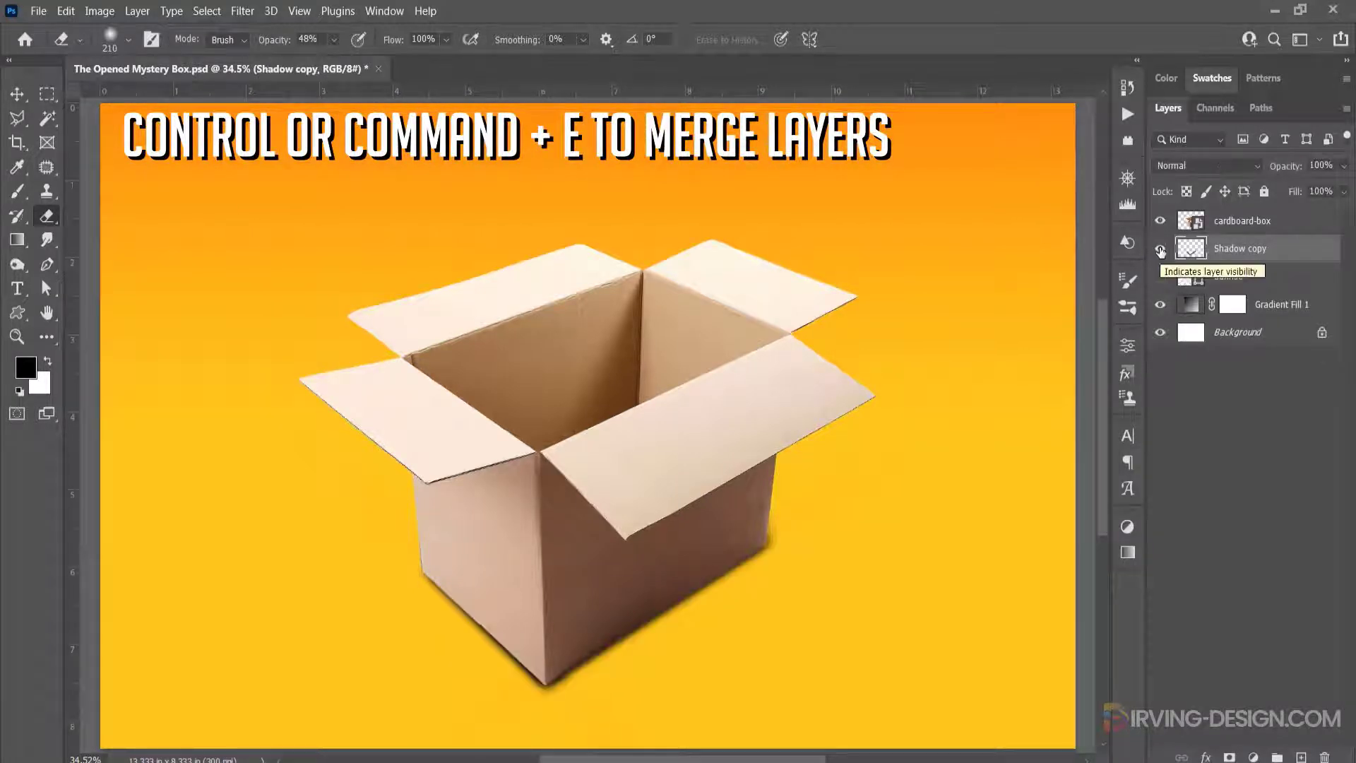
left_click(1297, 223)
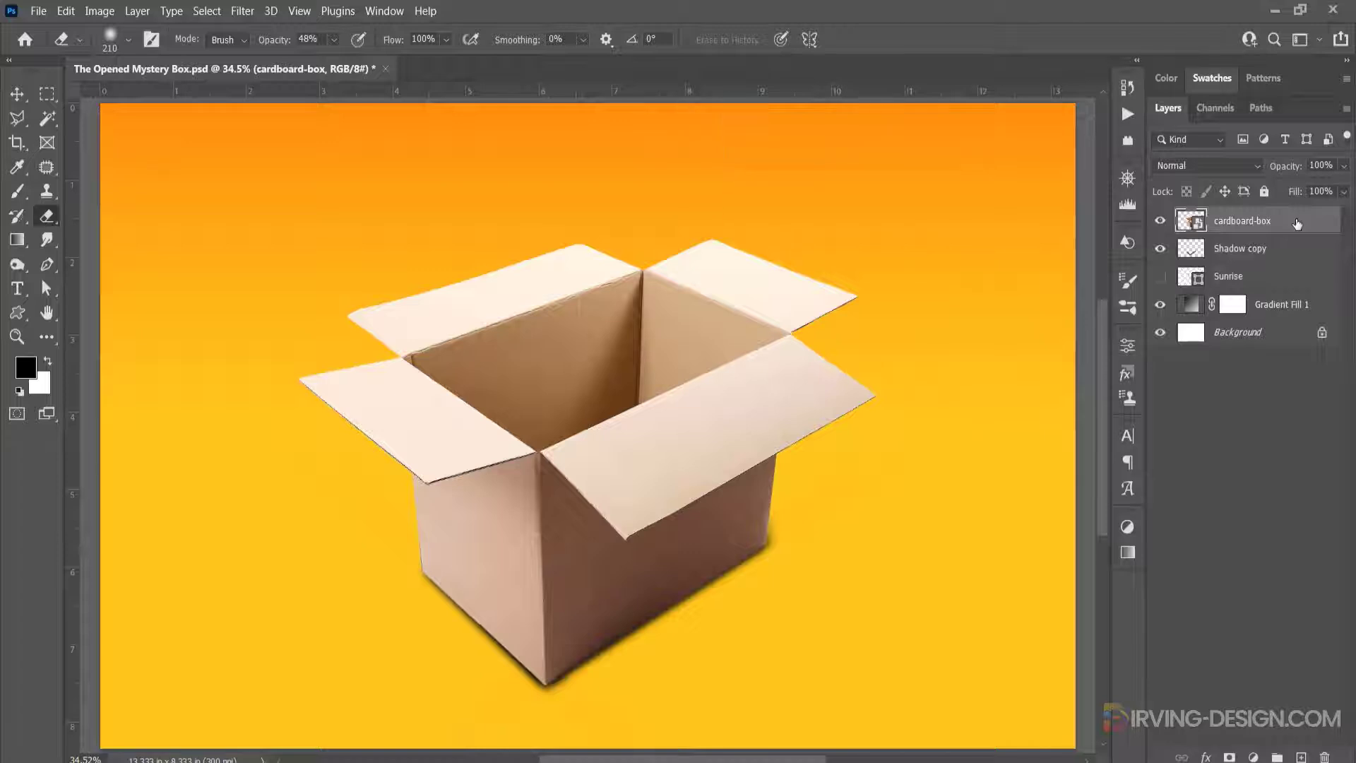
- Add a Drop Shadow effect to the cardboard-box layer and accept its preset settings
double_click(1297, 223)
left_click_drag(565, 122, 758, 122)
left_click(720, 477)
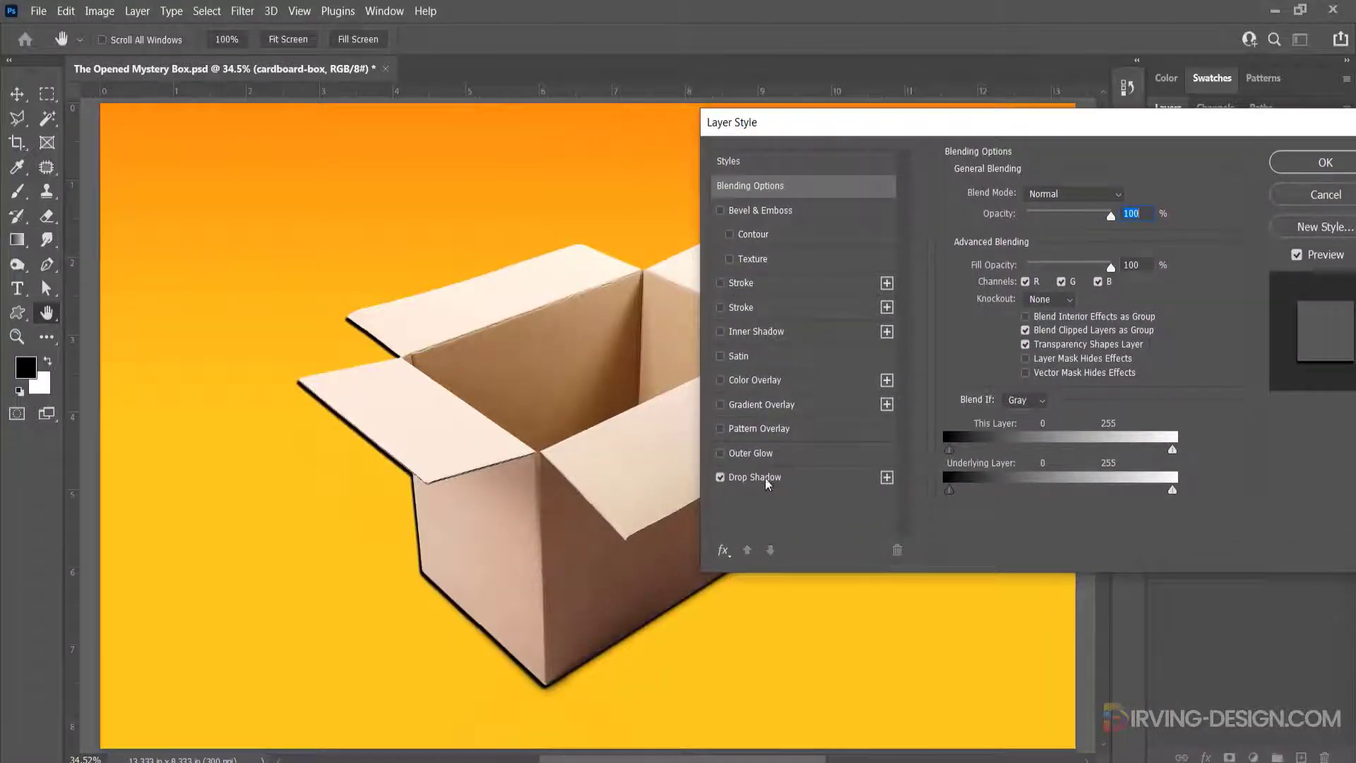
left_click(767, 479)
left_click_drag(875, 123, 961, 115)
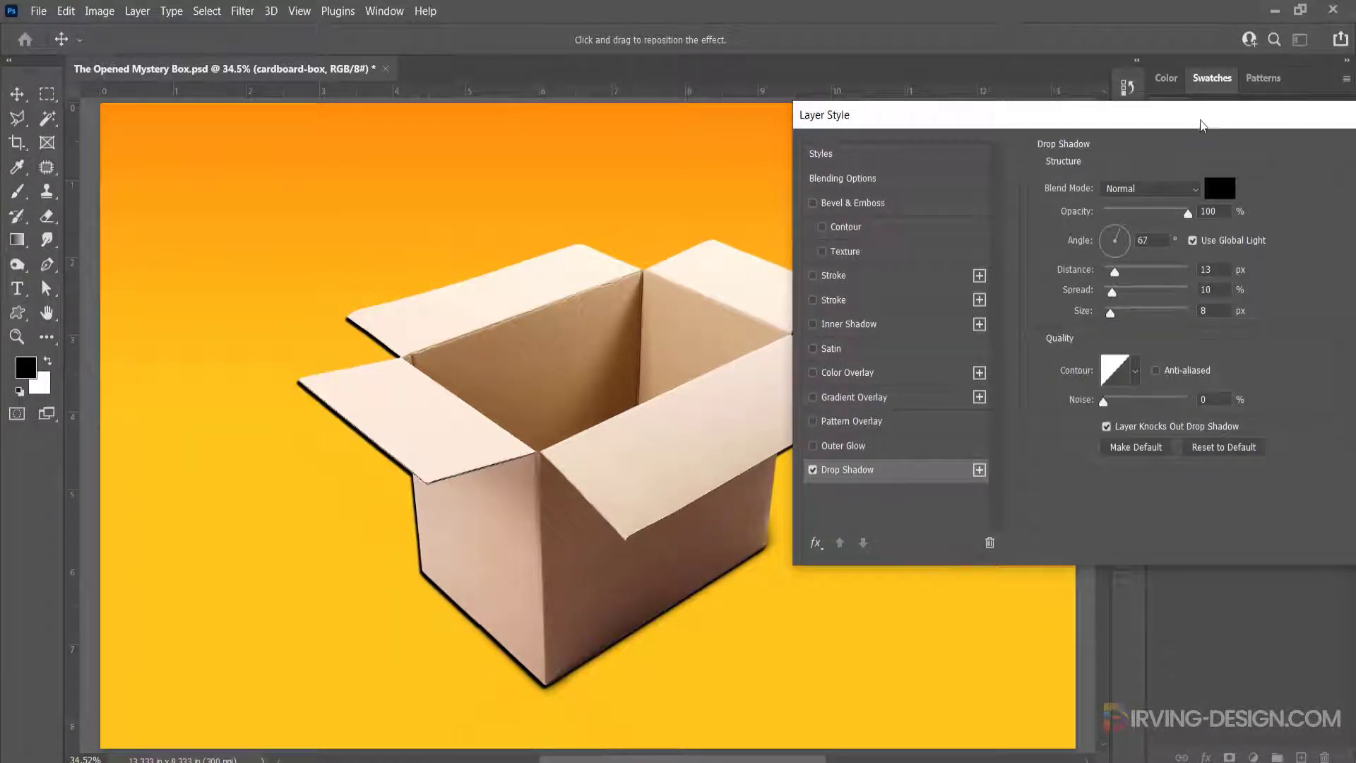
left_click_drag(1203, 125, 985, 122)
left_click(1205, 151)
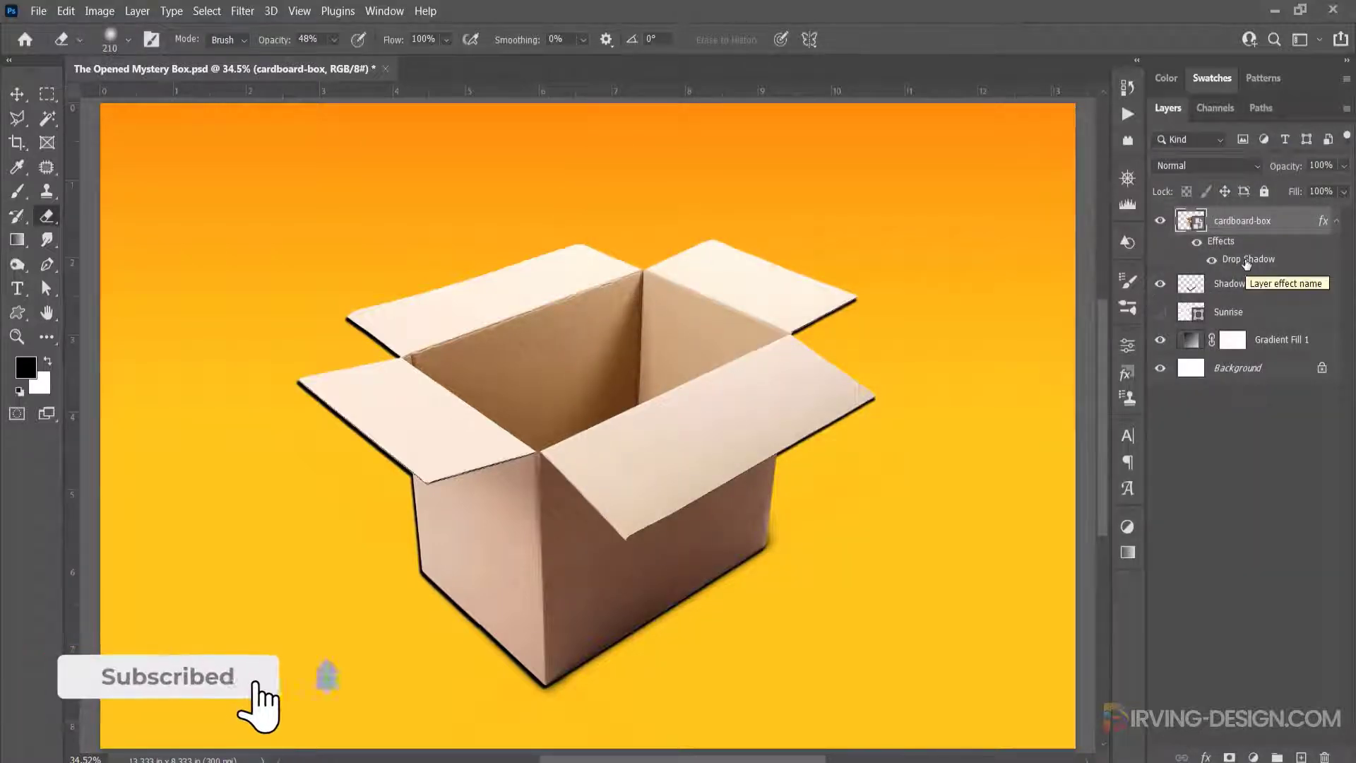
- Convert the cardboard box's drop shadow effect into its own layer and check it by hiding and showing the box and shadow layers
right_click(1248, 262)
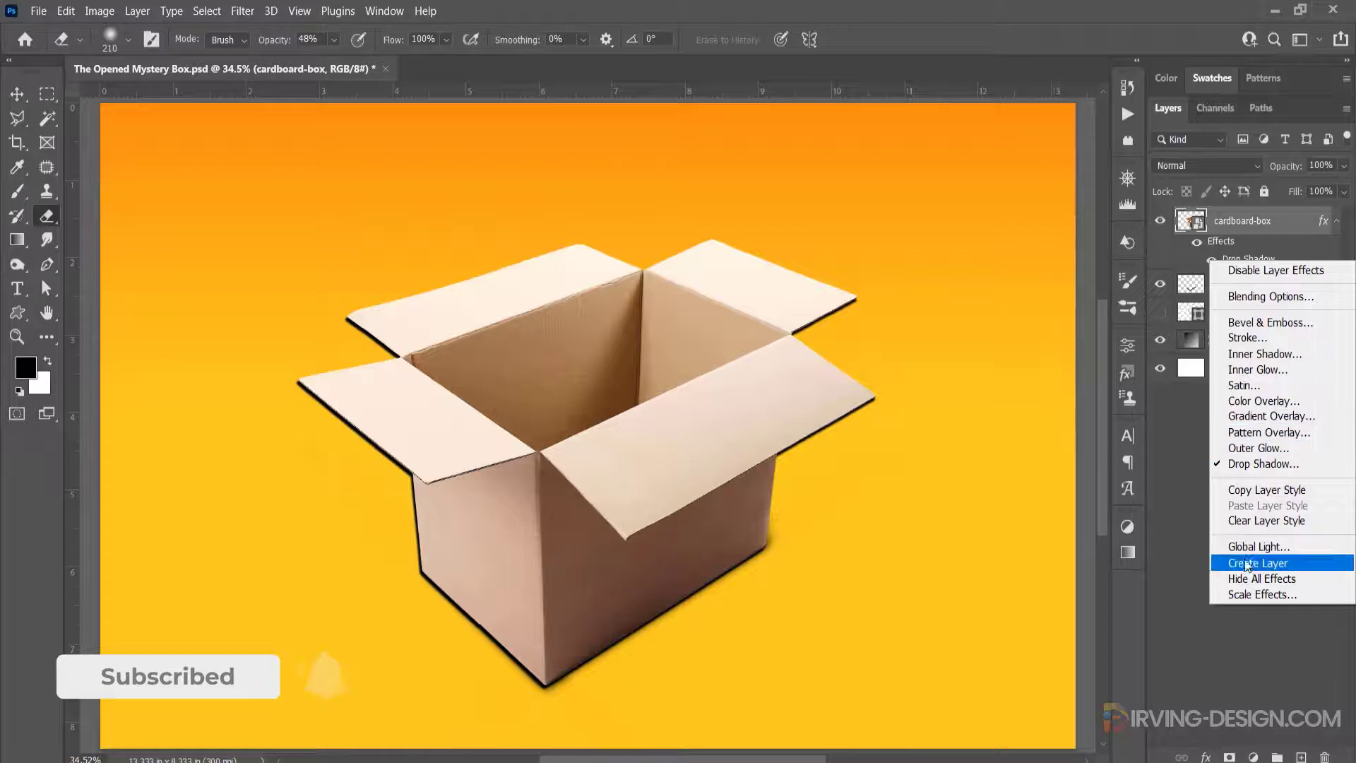
left_click(1307, 570)
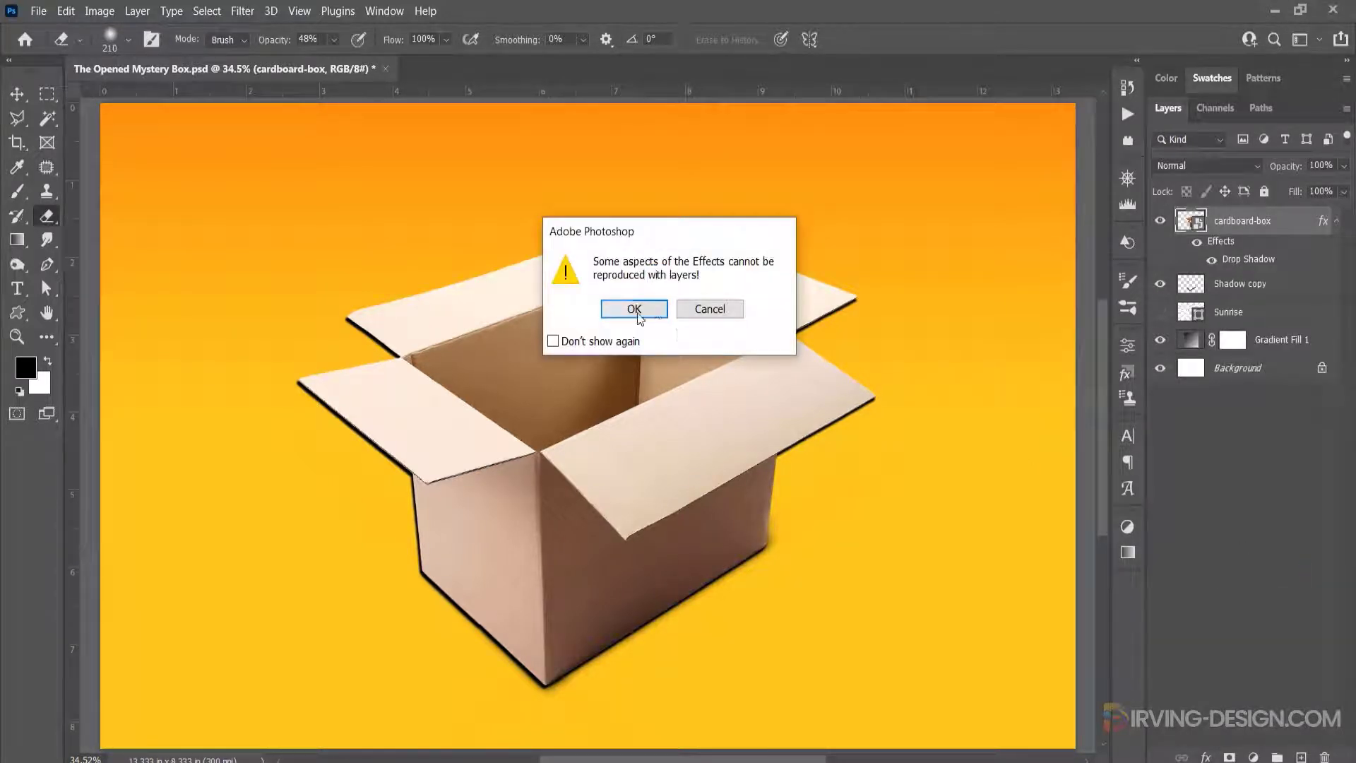
left_click(635, 309)
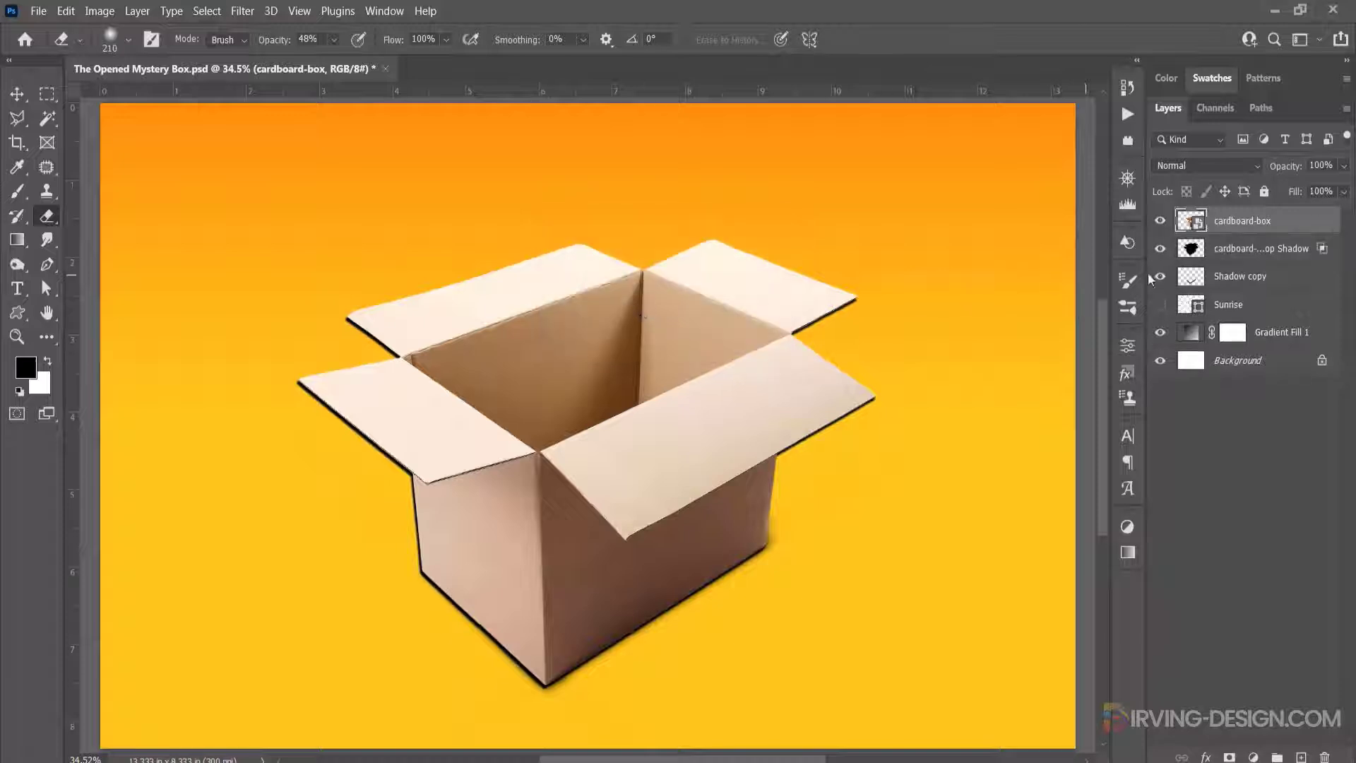
left_click(1246, 251)
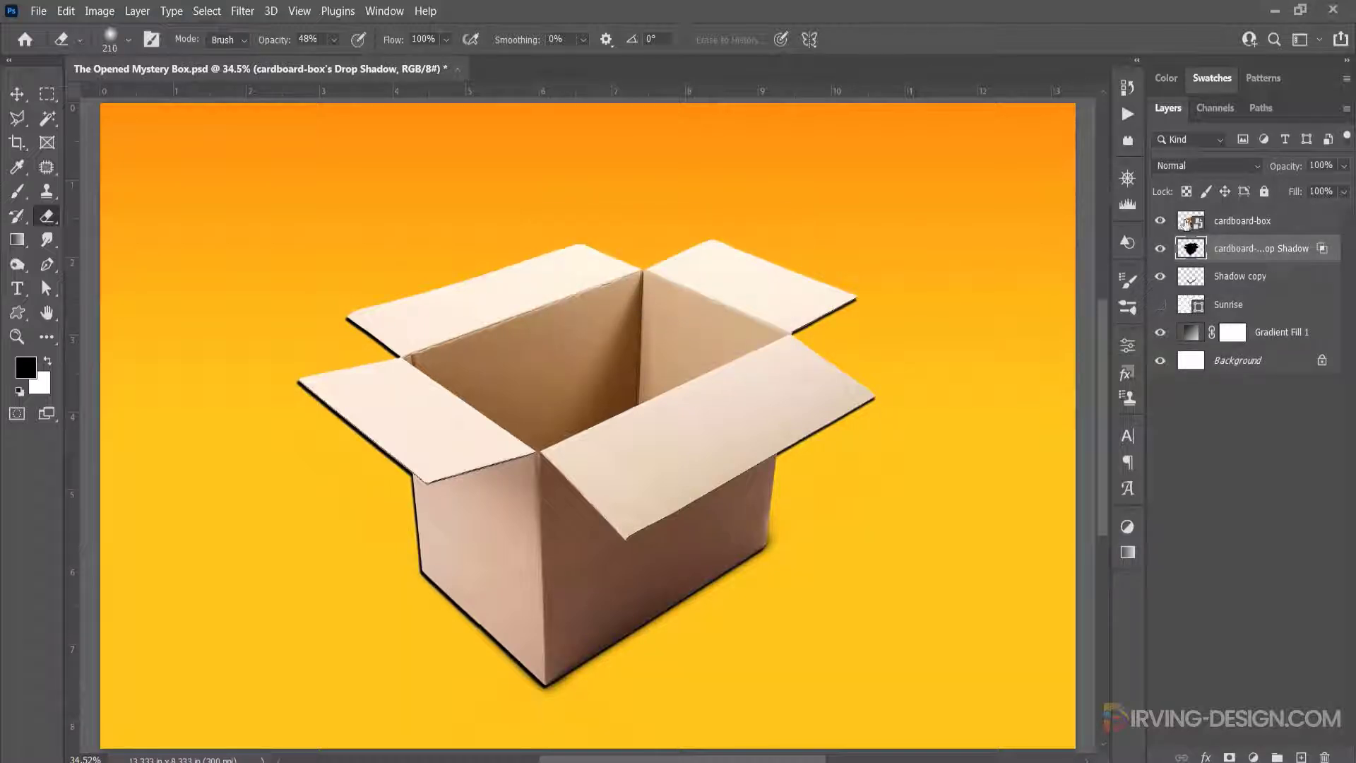
left_click(1187, 224)
left_click(1159, 222)
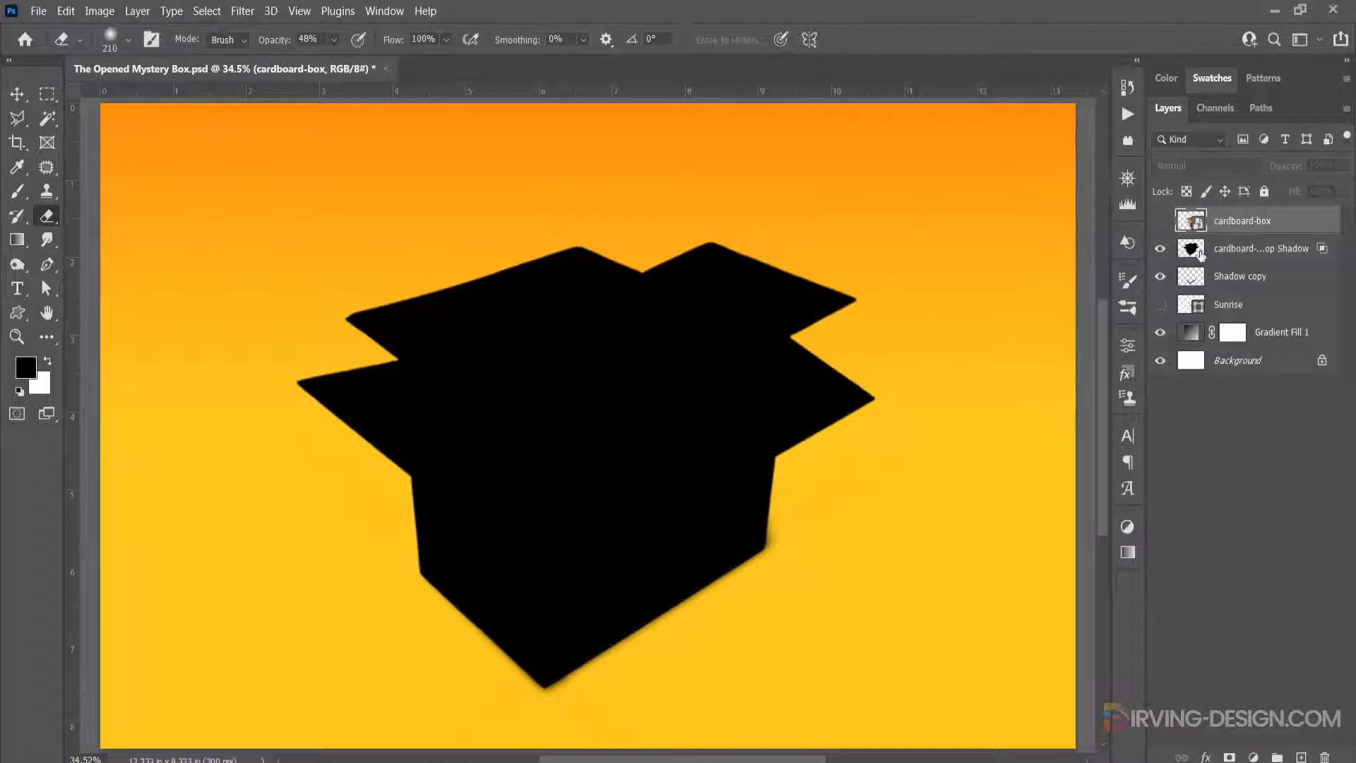
left_click(1160, 220)
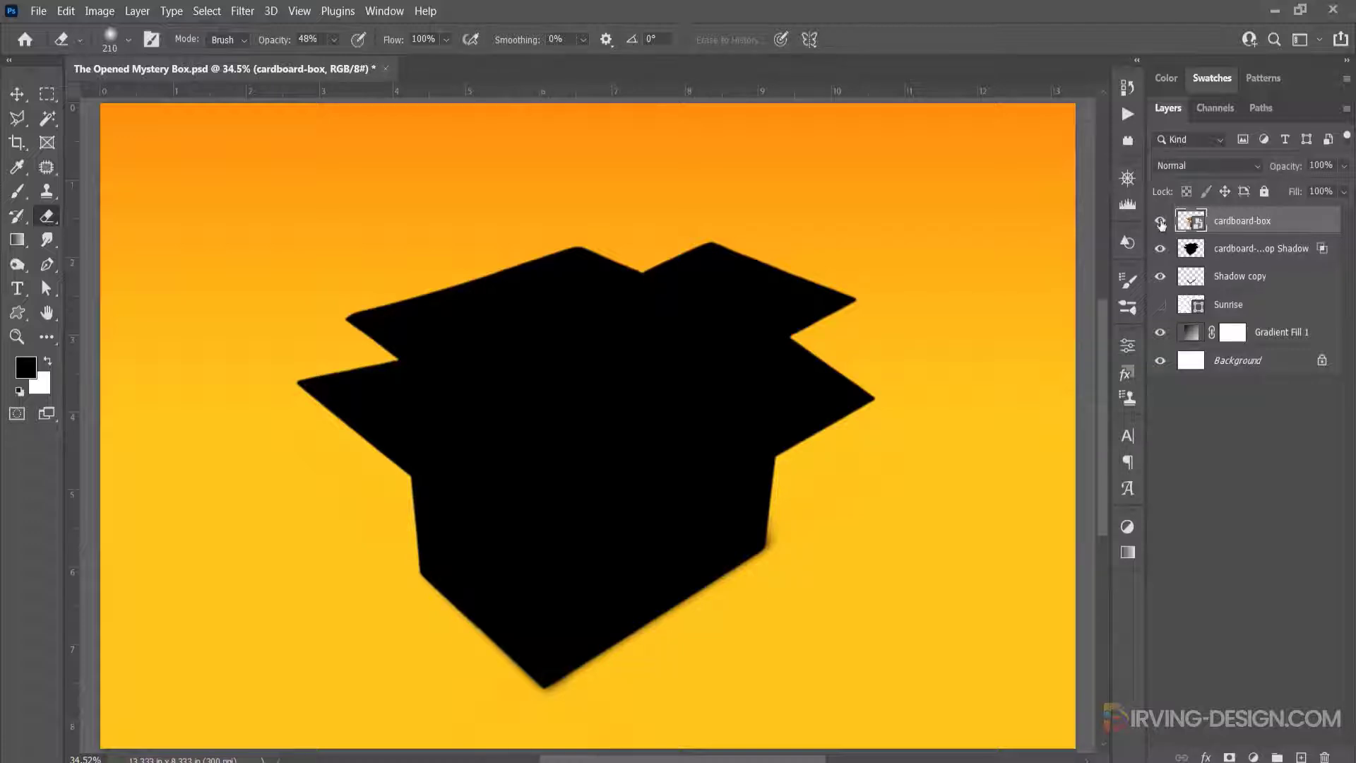
left_click(1161, 249)
left_click(1160, 248)
- Flatten the box's drop shadow layer to about 36% height and skew its upper edge so the shadow falls on the ground right of the box
left_click(1191, 251)
key("v")
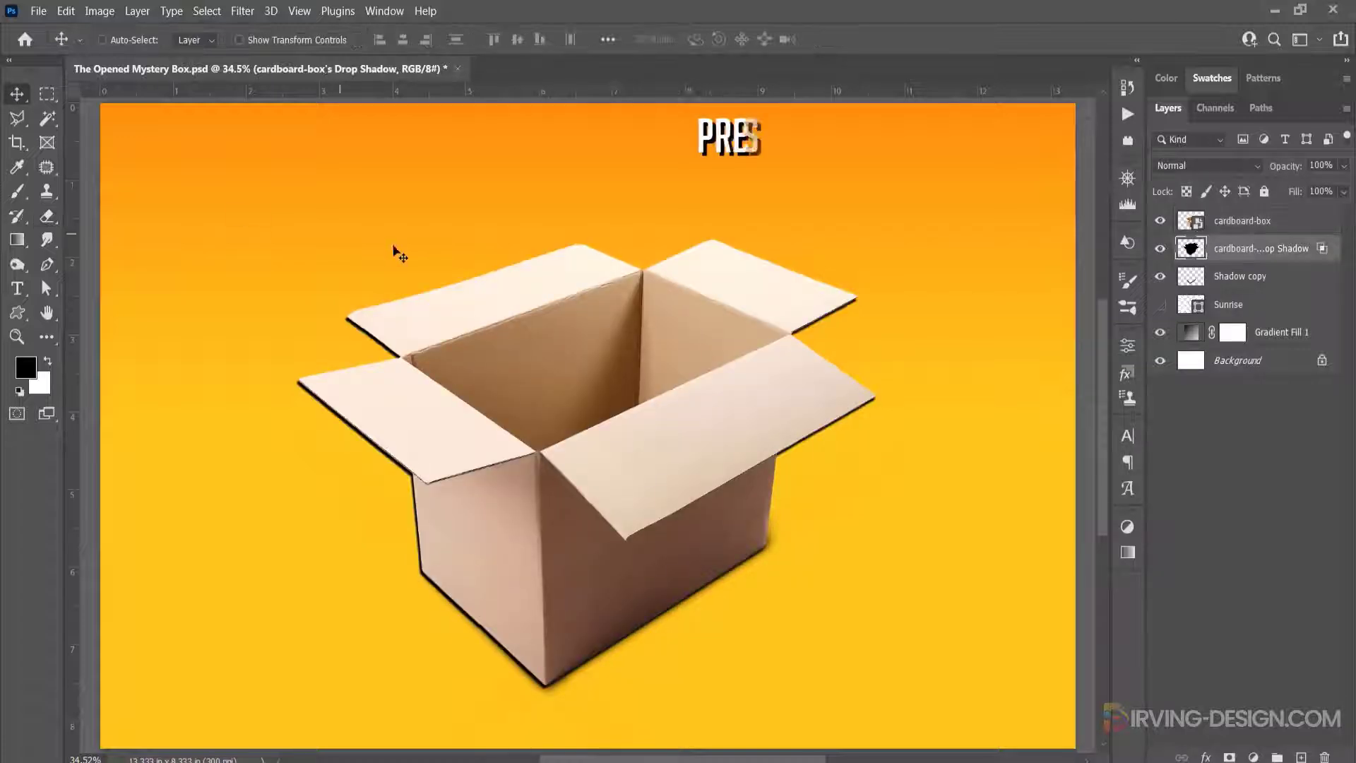
key("ctrl+t")
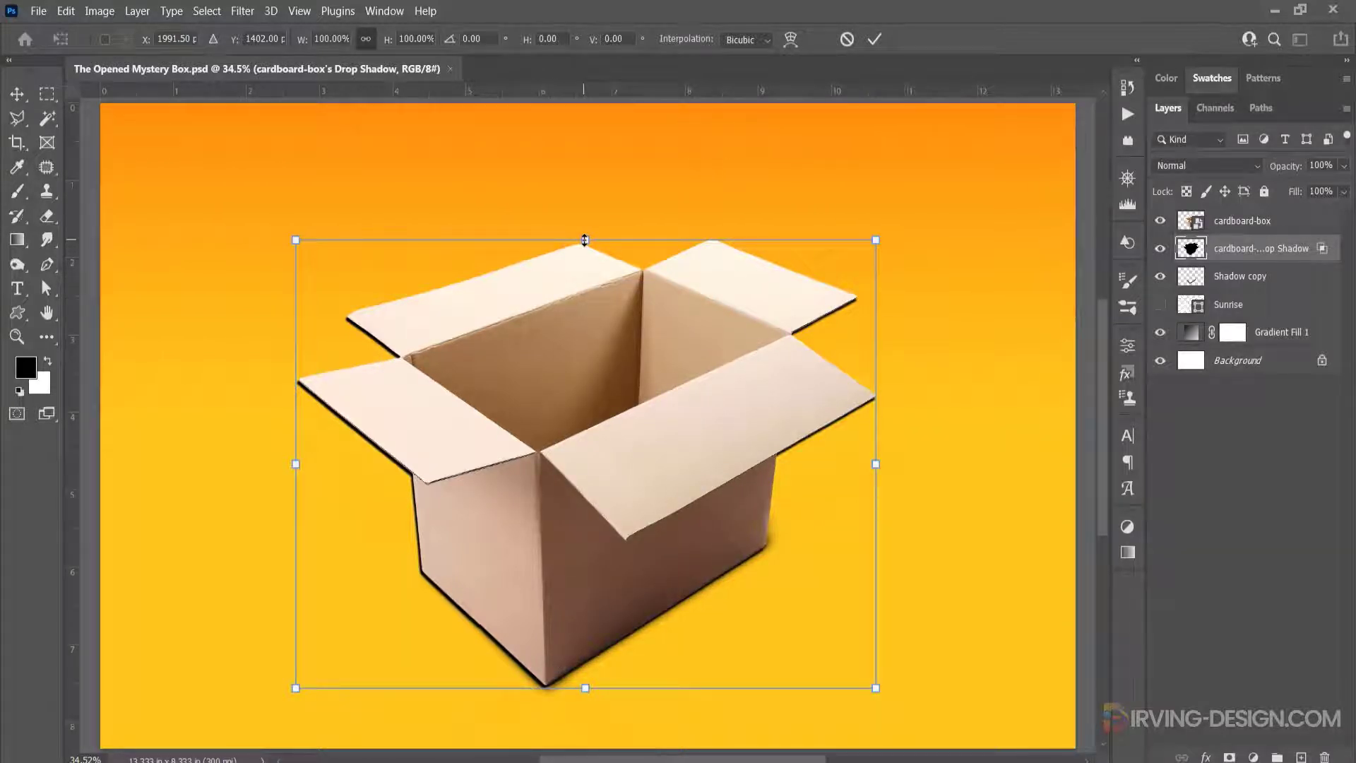
left_click_drag(585, 238, 595, 530)
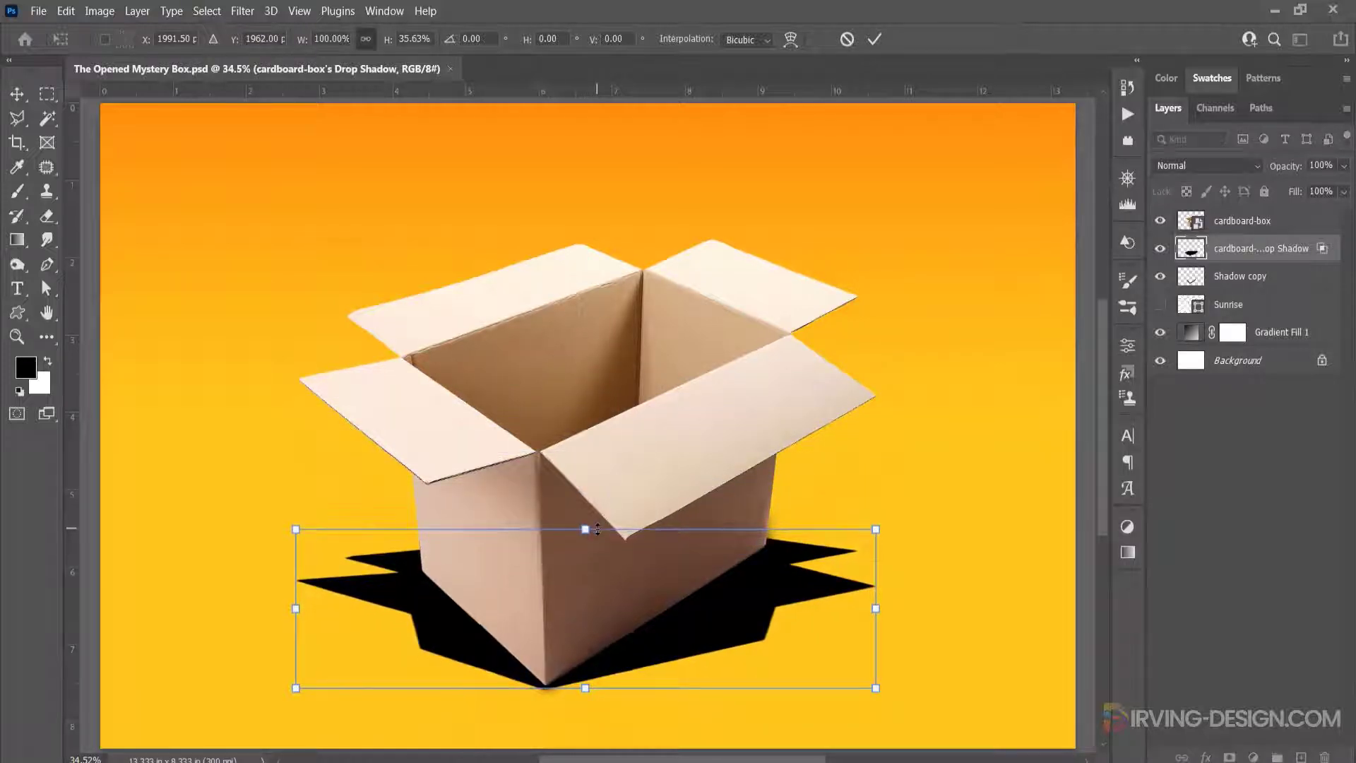
right_click(558, 541)
left_click(619, 225)
left_click_drag(586, 530, 898, 529)
left_click(875, 39)
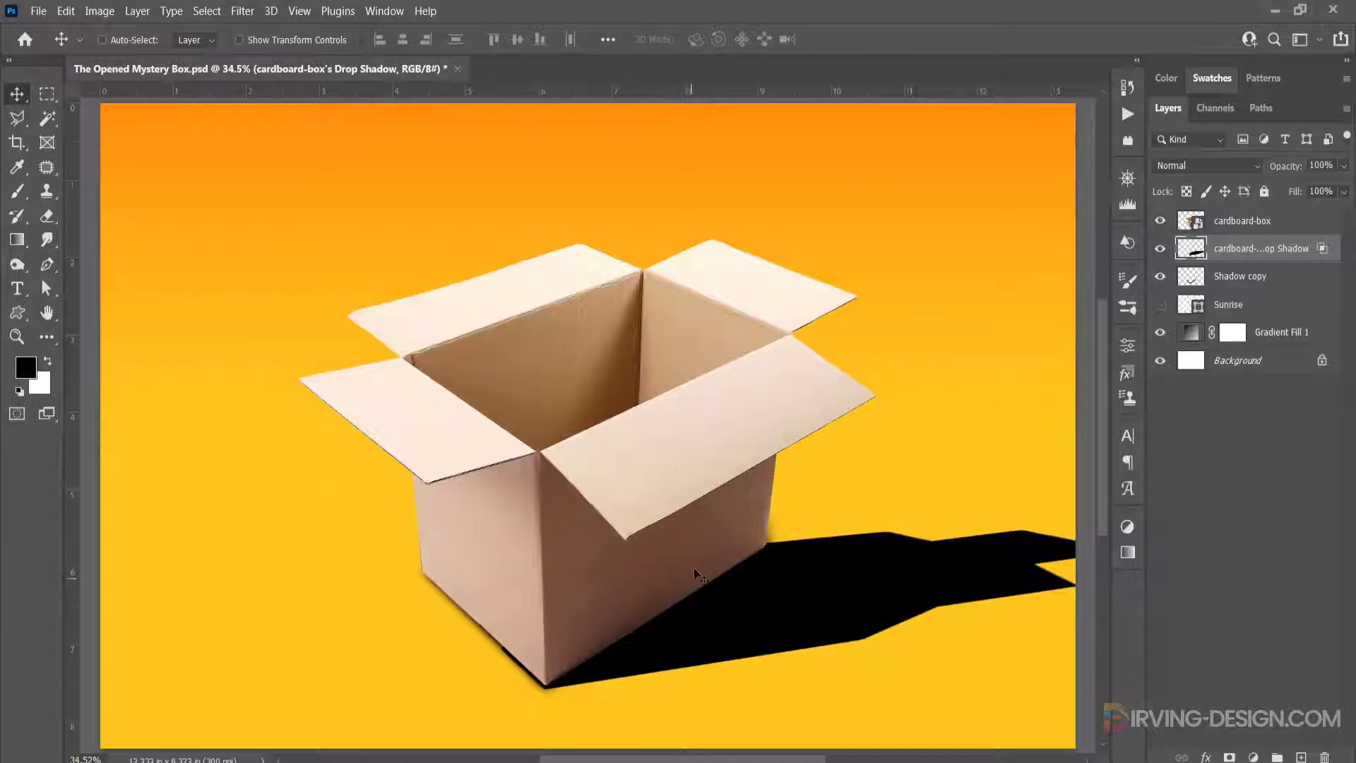
- Apply a Gaussian Blur with a 32-pixel radius to the skewed drop shadow layer
left_click(242, 10)
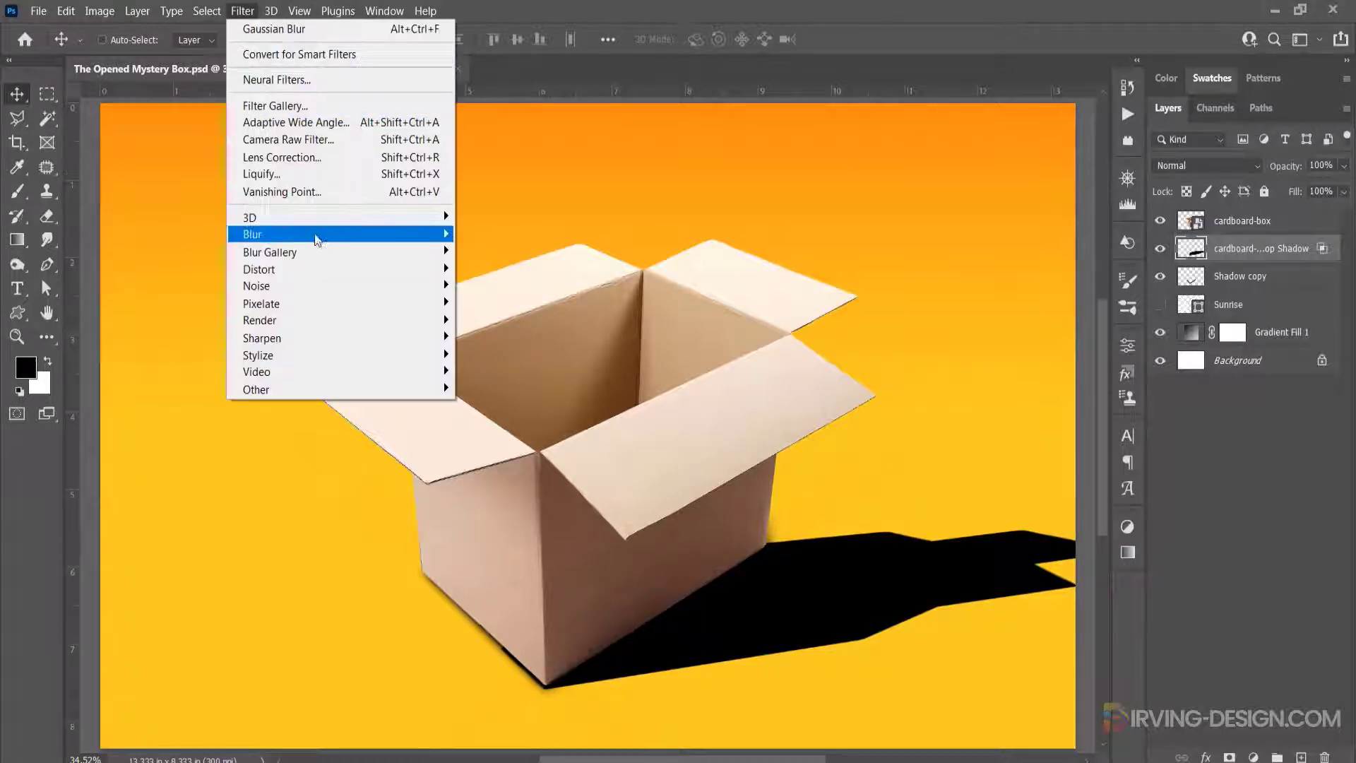
mouse_move(395, 234)
left_click(500, 303)
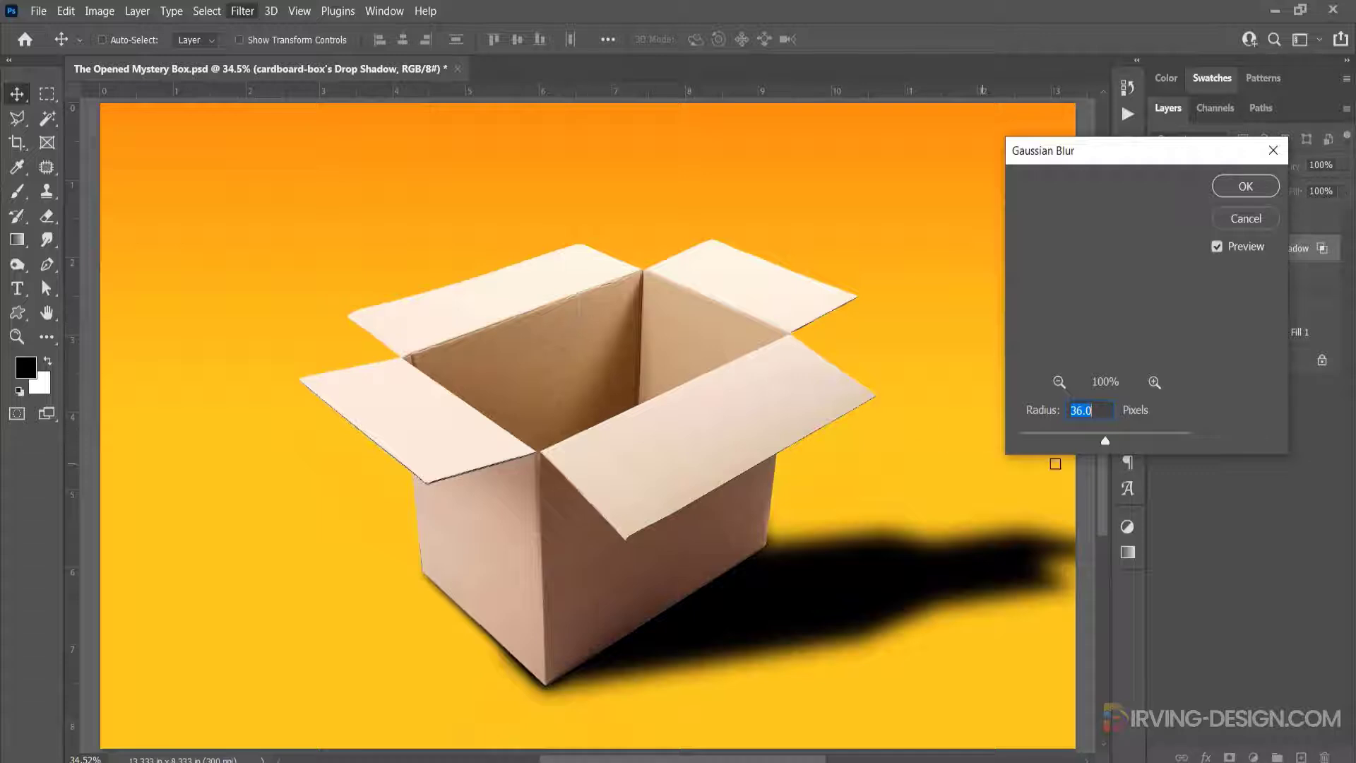
mouse_move(1095, 443)
left_mouse_down()
mouse_move(1082, 443)
mouse_move(1108, 444)
left_mouse_up()
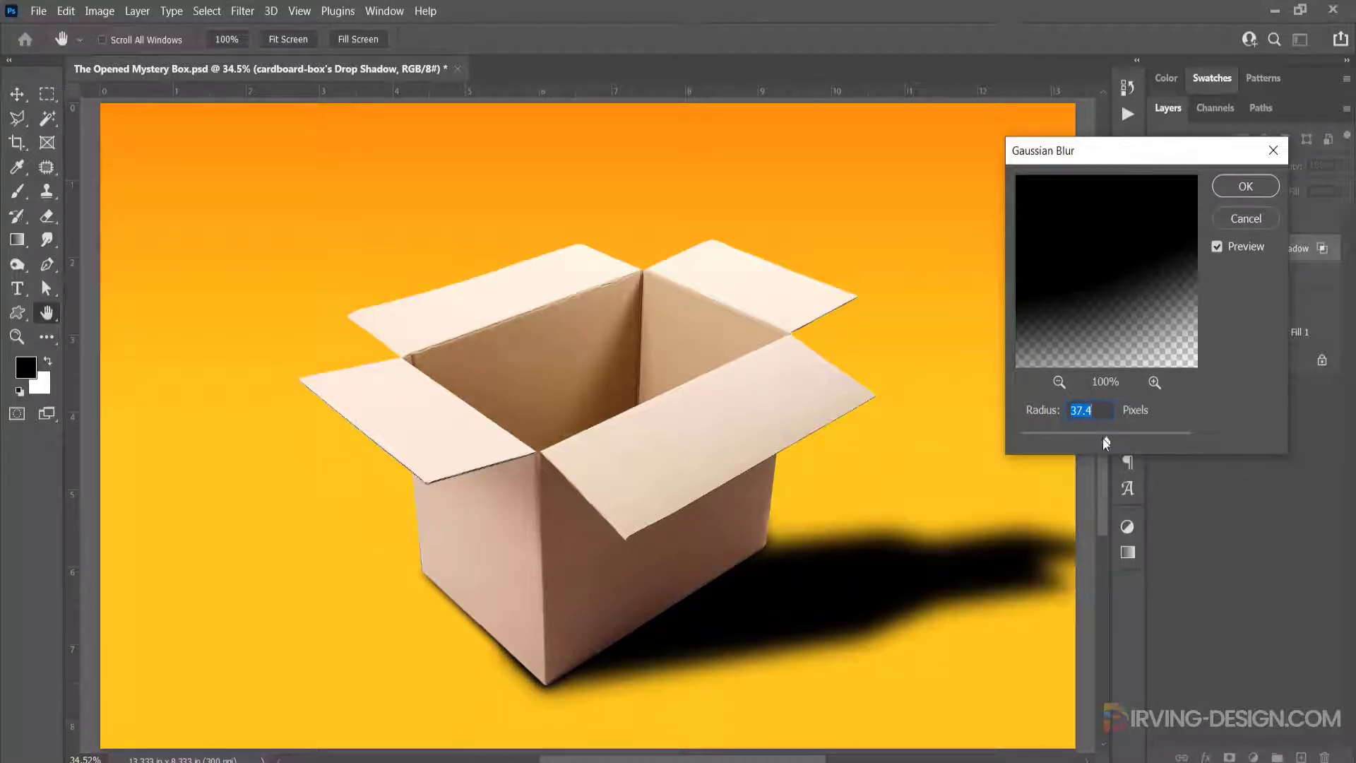
type("32")
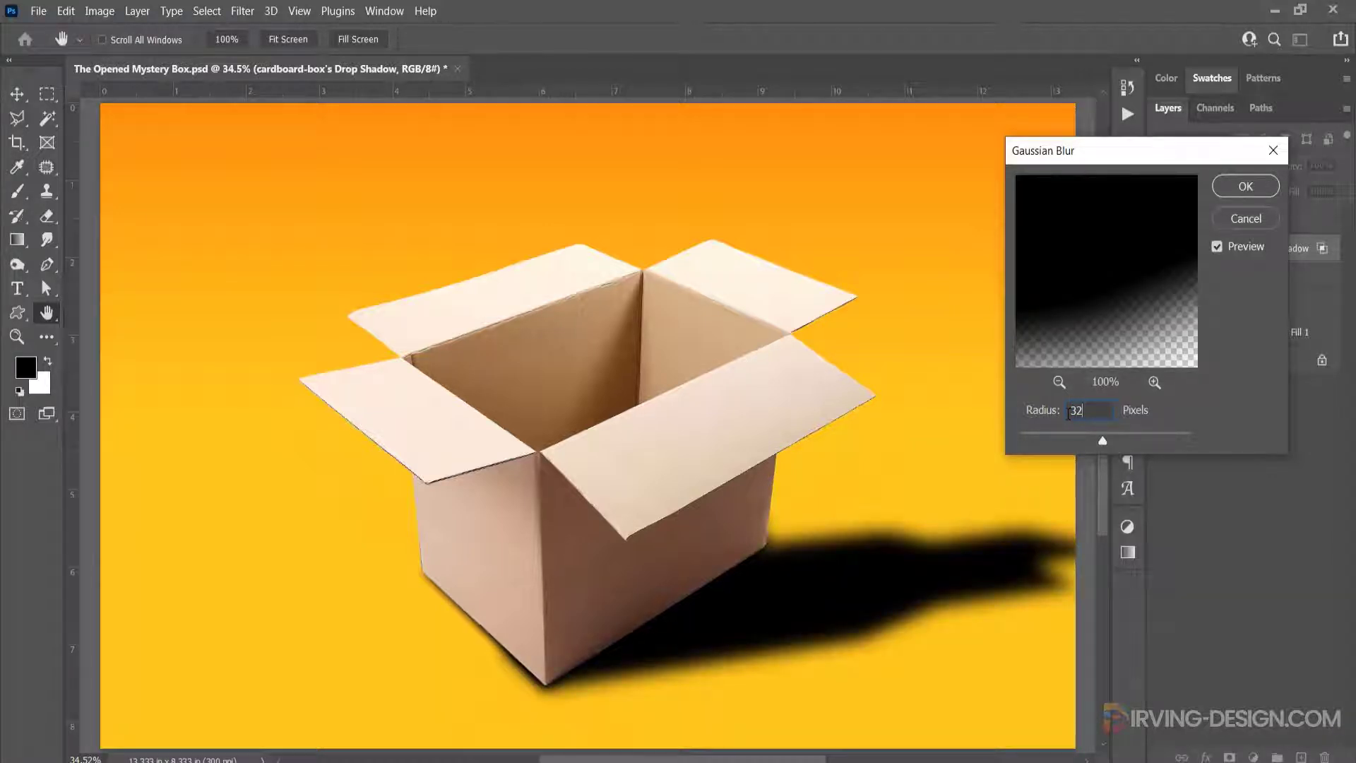
left_click(1246, 192)
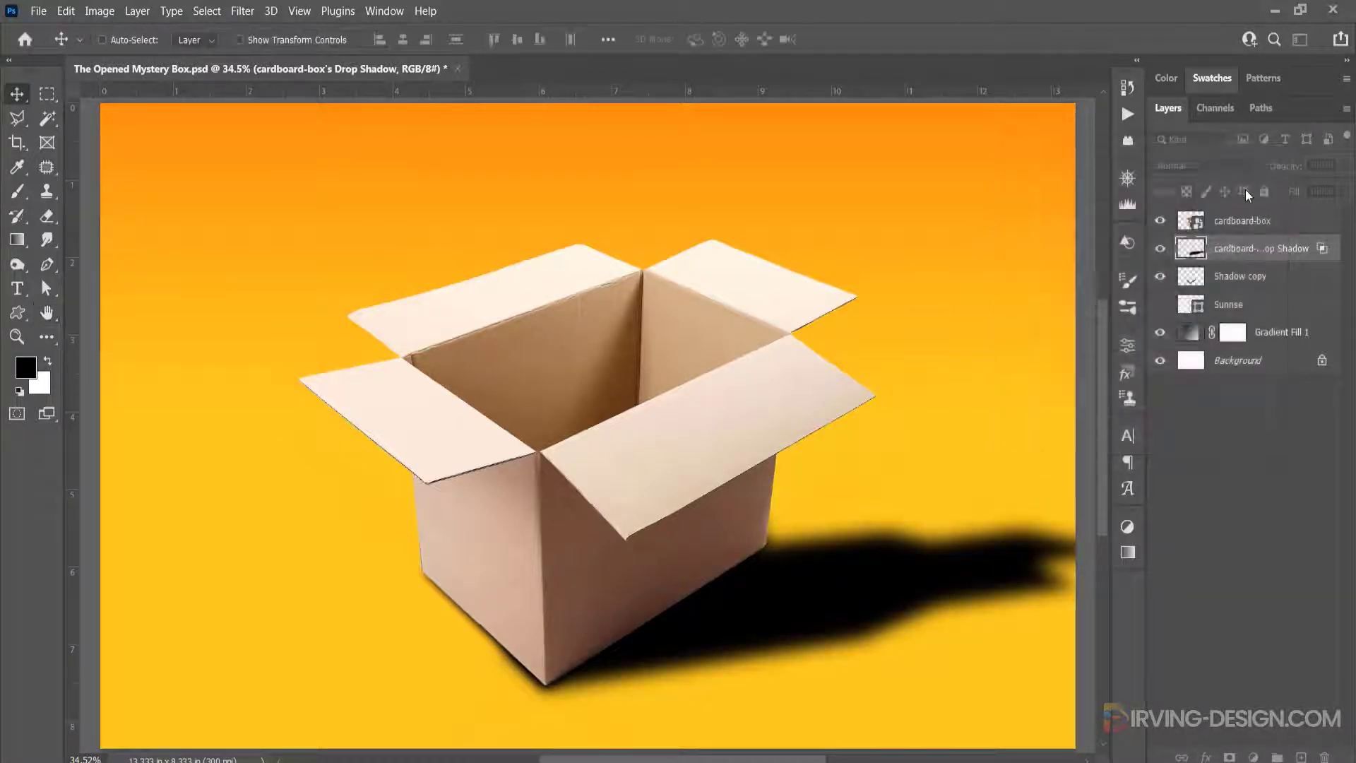
- Set the opacity of the blurred drop shadow layer to 75%
left_click(1344, 165)
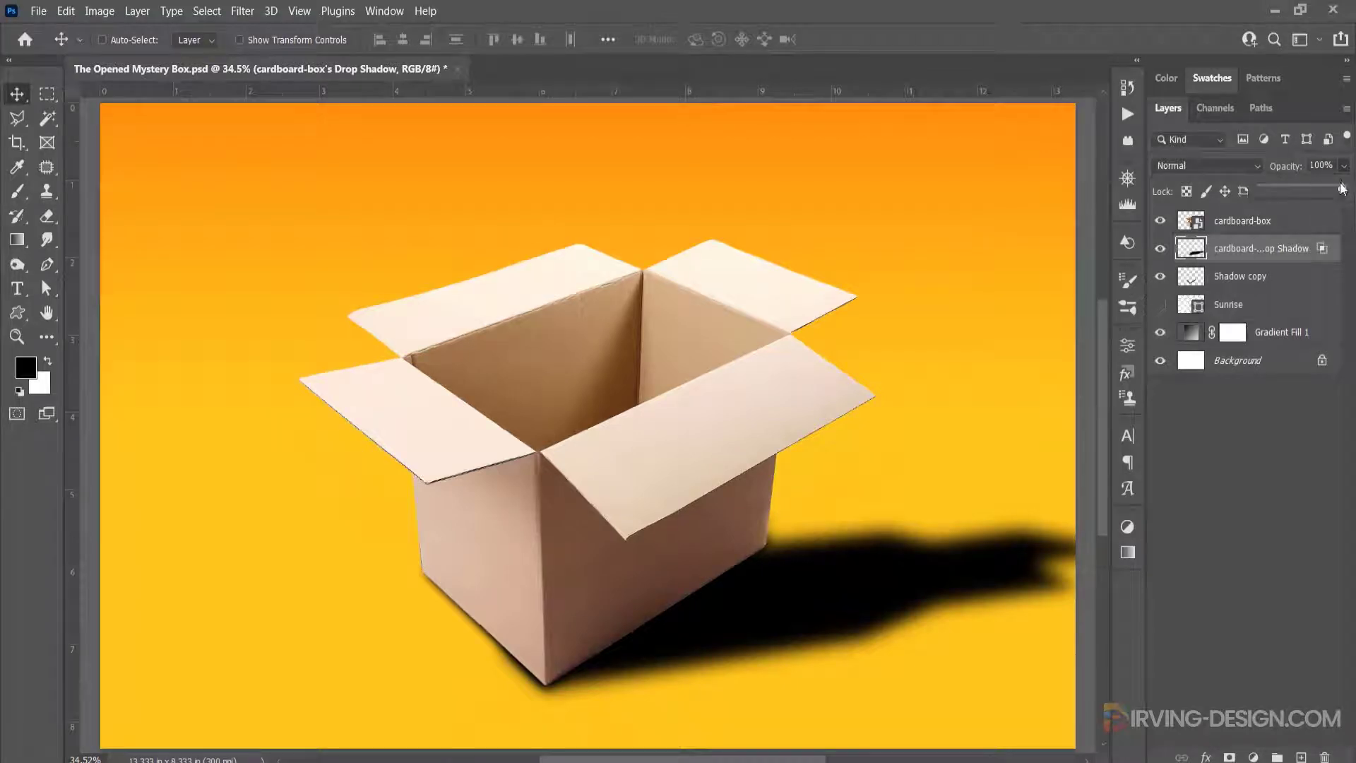
left_click_drag(1345, 188, 1328, 189)
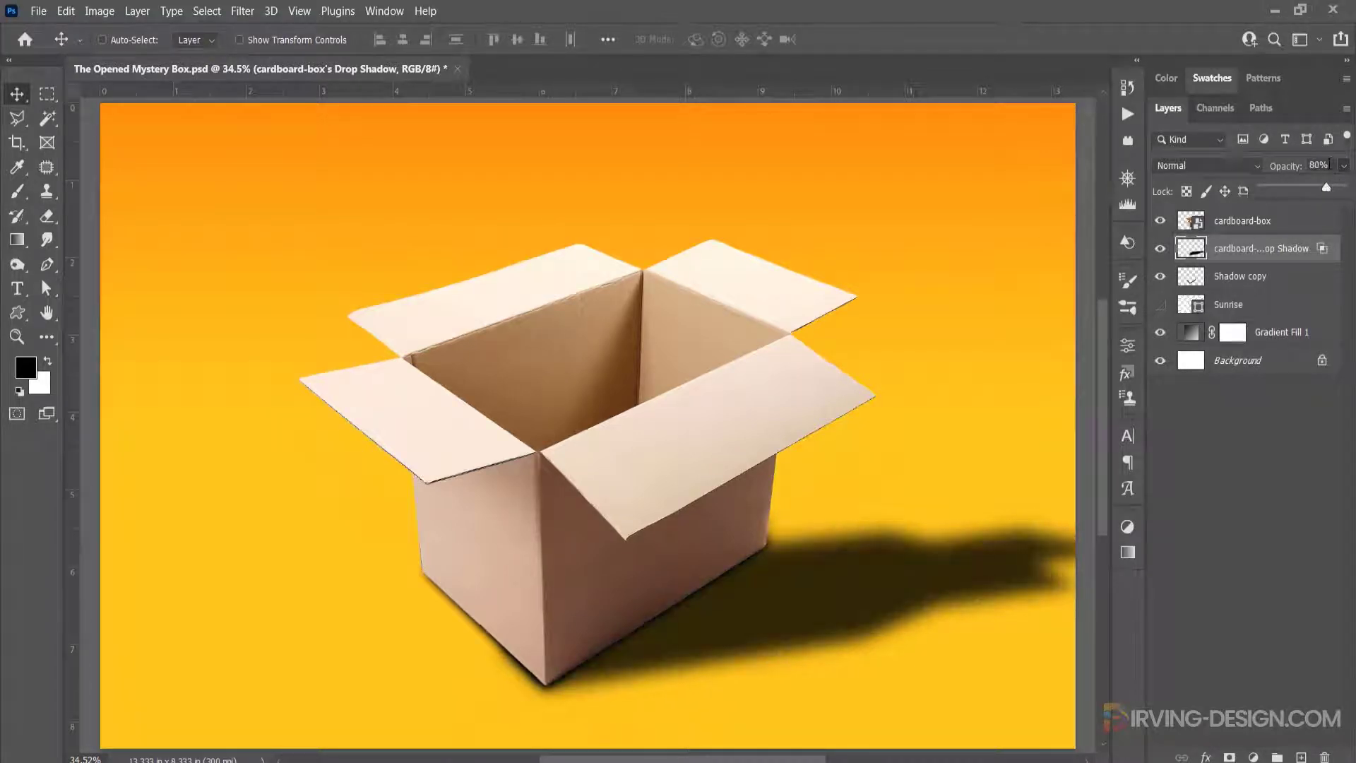
left_click(1307, 165)
type("75")
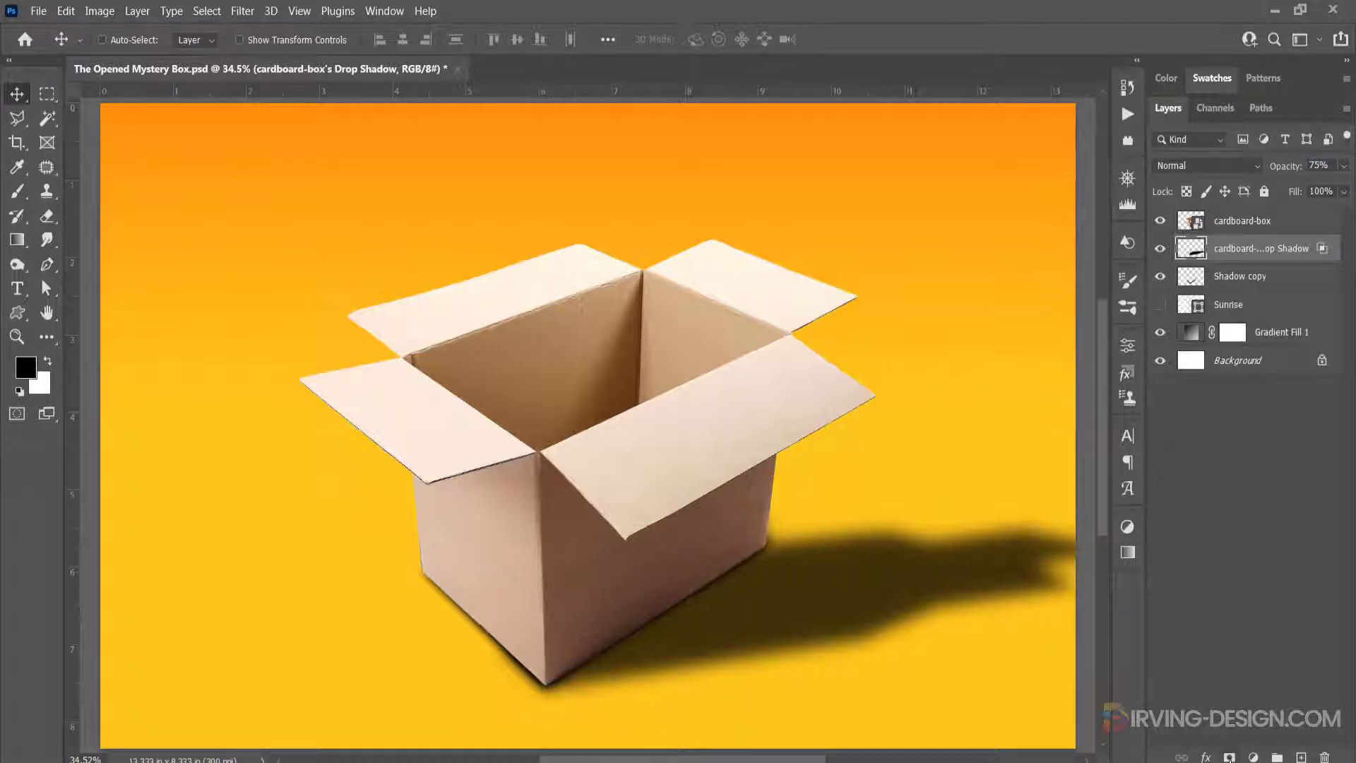
- Add a mask to the drop shadow layer and fade the shadow's far right end using black gradients drawn toward the box
left_click(1230, 758)
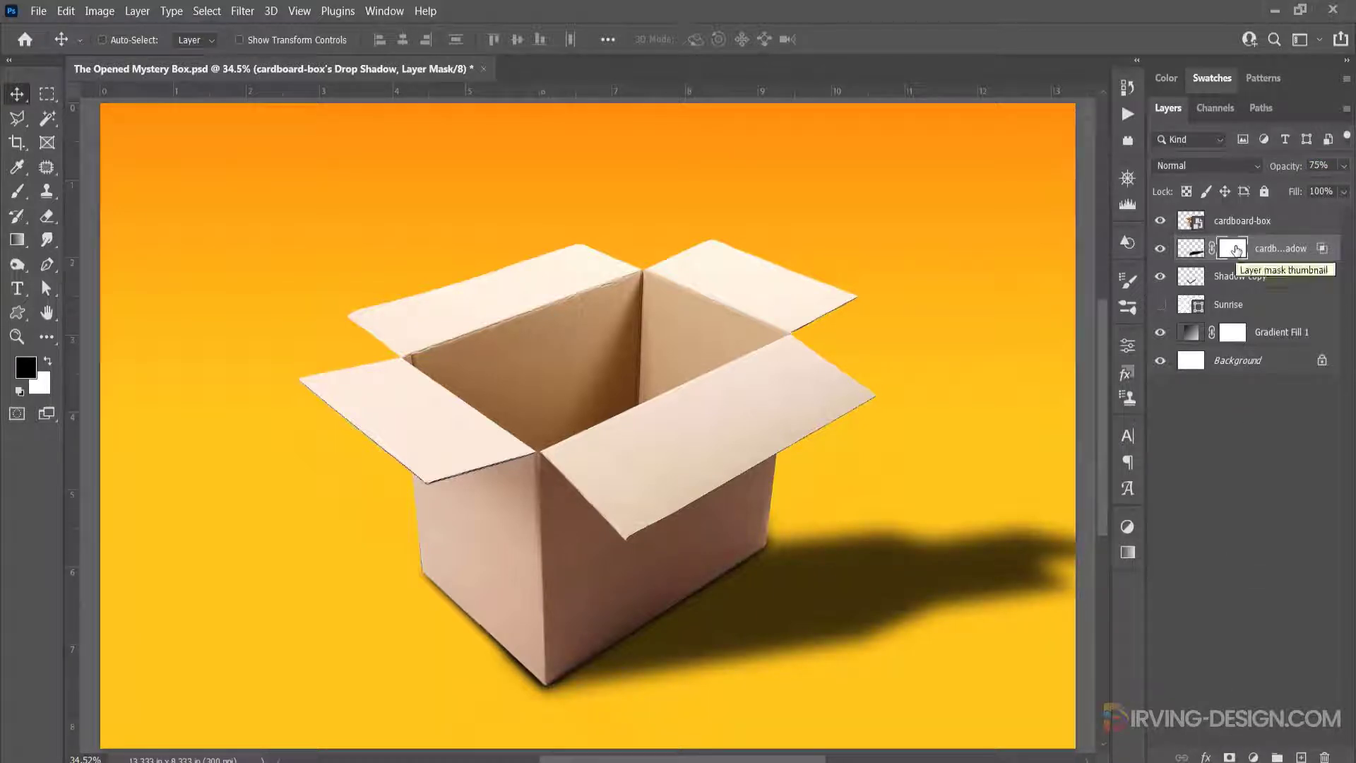
left_click(14, 244)
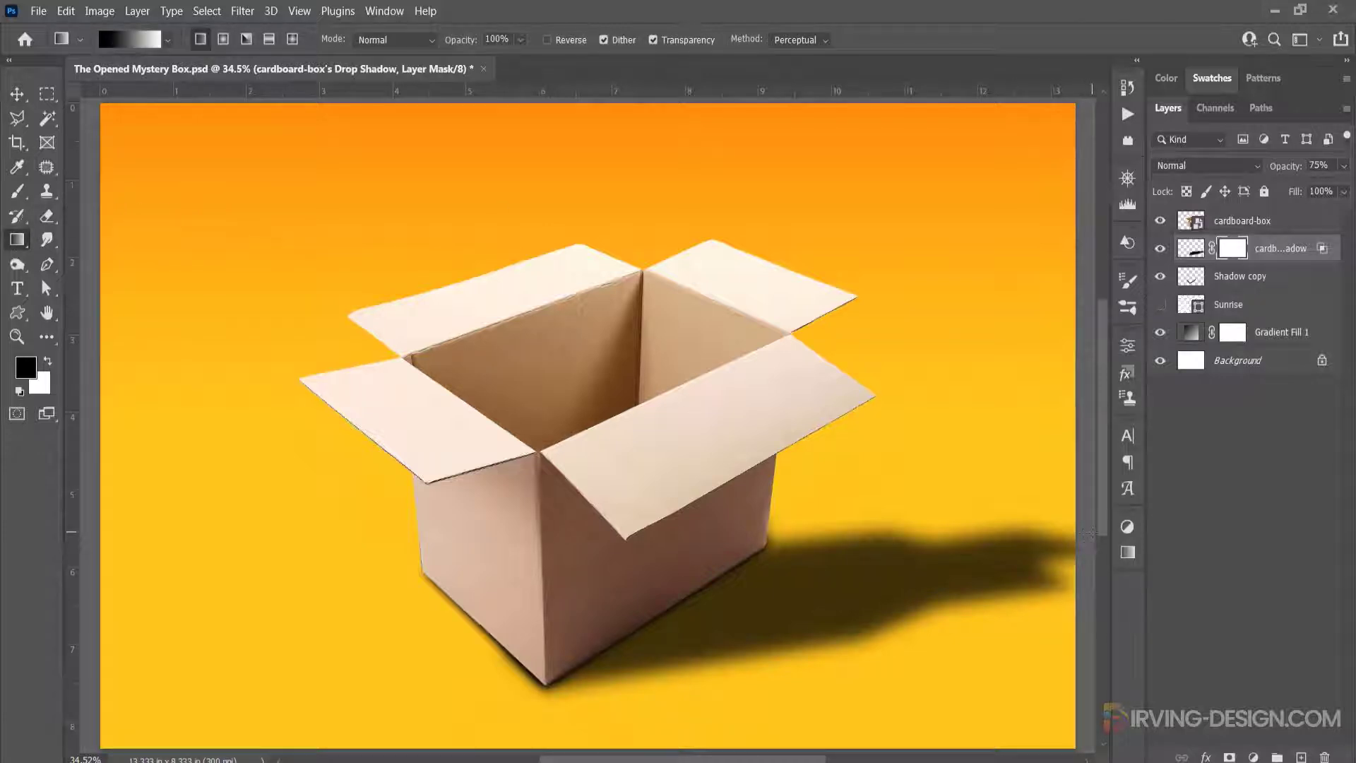
scroll(1087, 541, "down", 2)
left_click_drag(1012, 513, 711, 583)
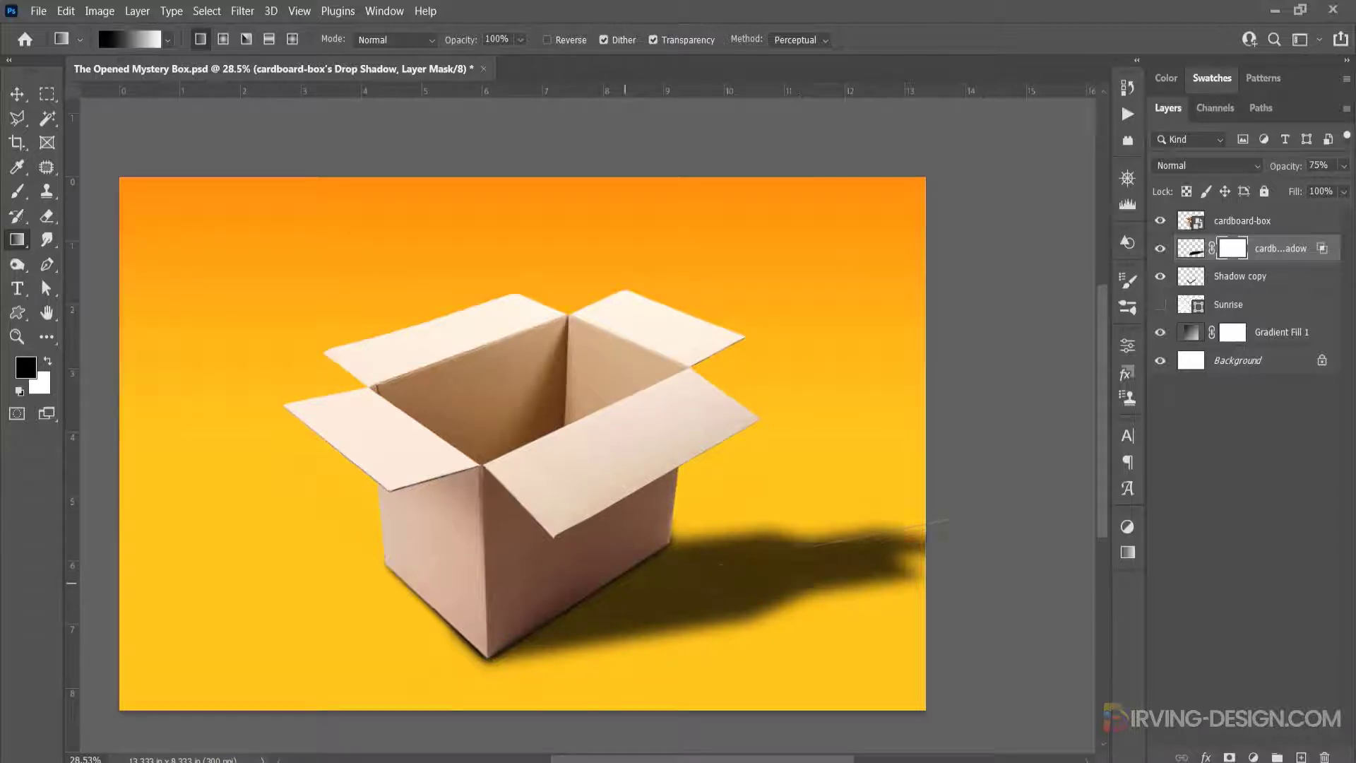
left_click_drag(955, 545, 544, 600)
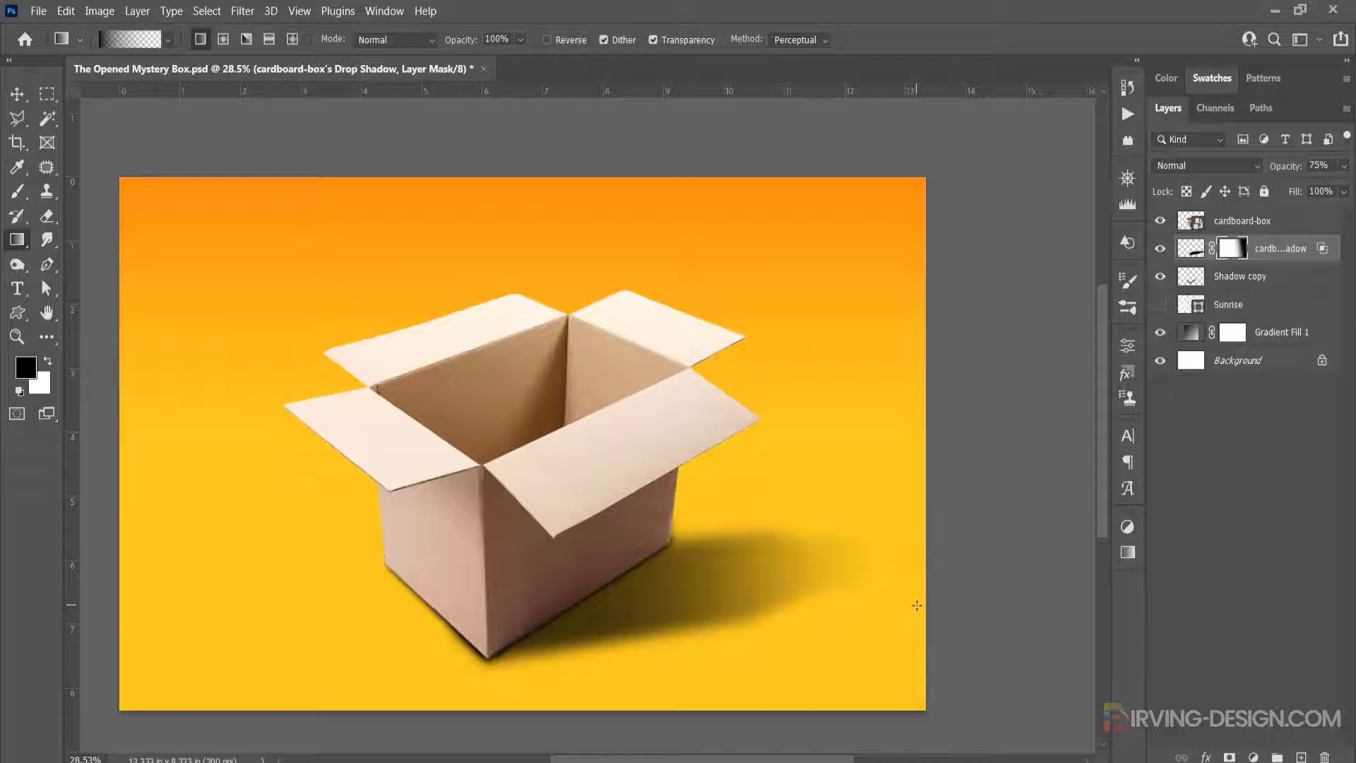
scroll(917, 605, "up", 1)
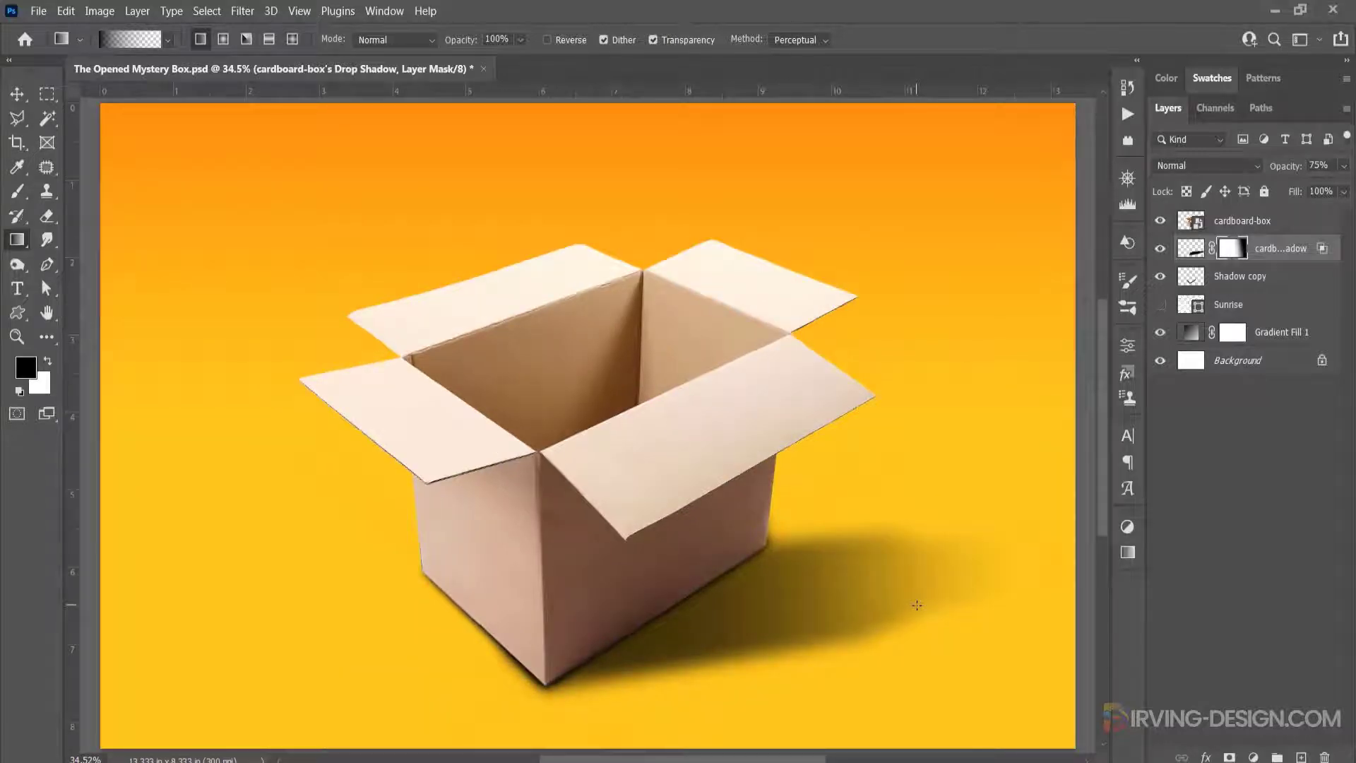
key("v")
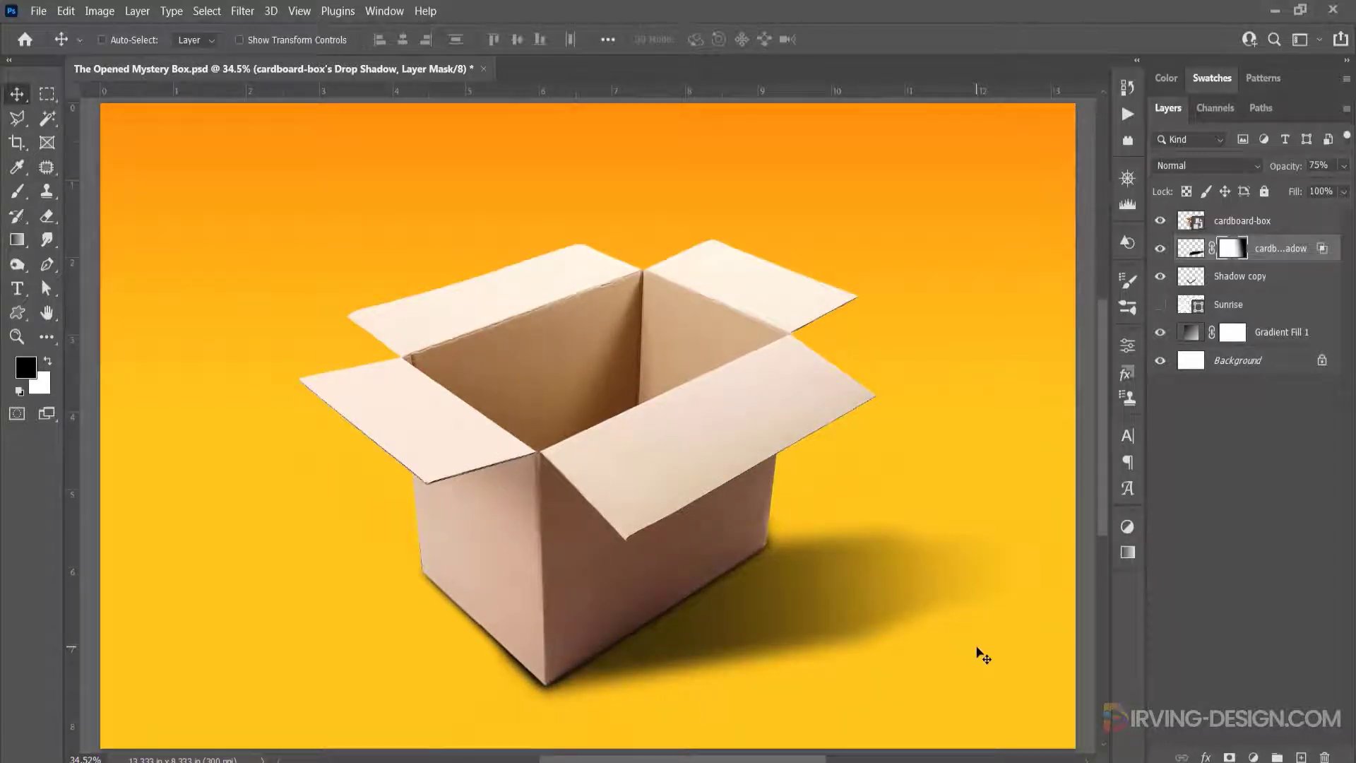
- Group the cardboard-box, drop shadow and Shadow copy layers, name the group Box and check it by toggling its visibility
key("ctrl")
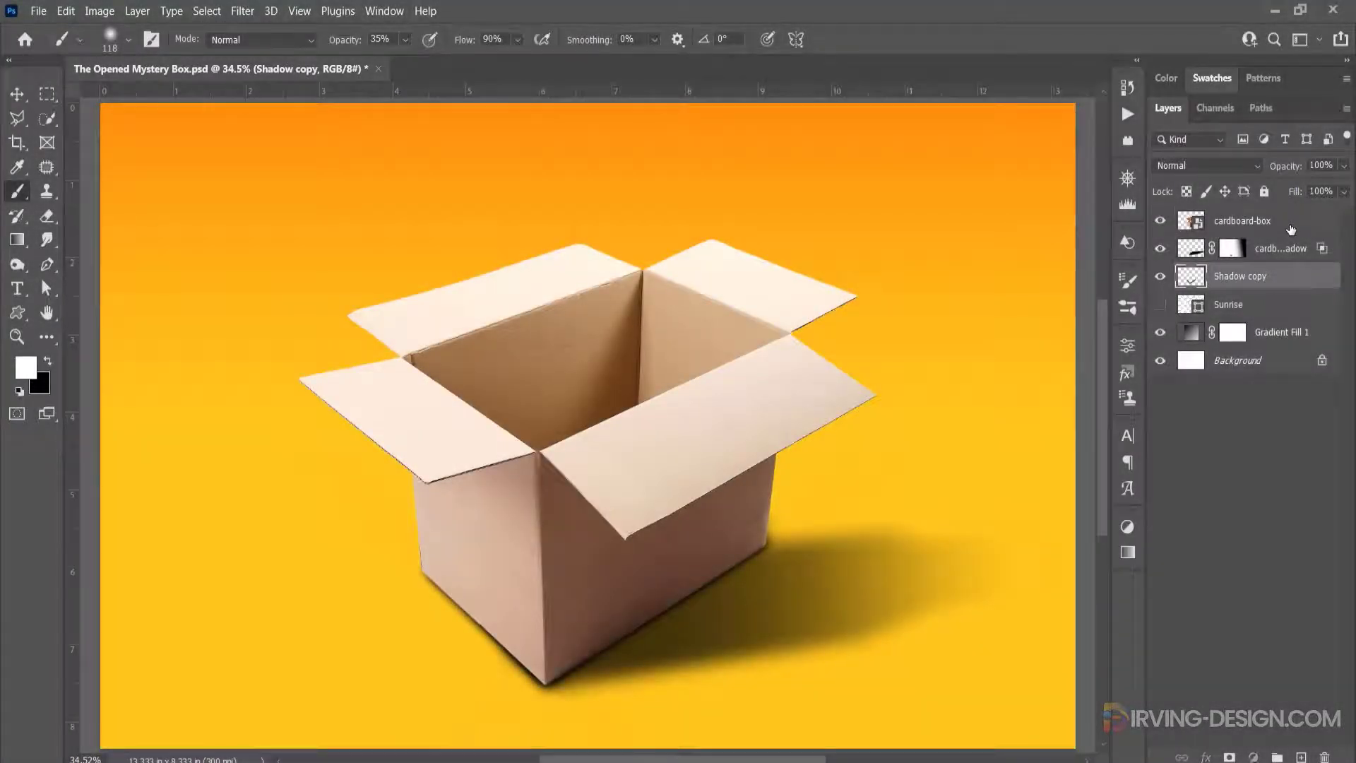
left_click(1292, 227, "shift")
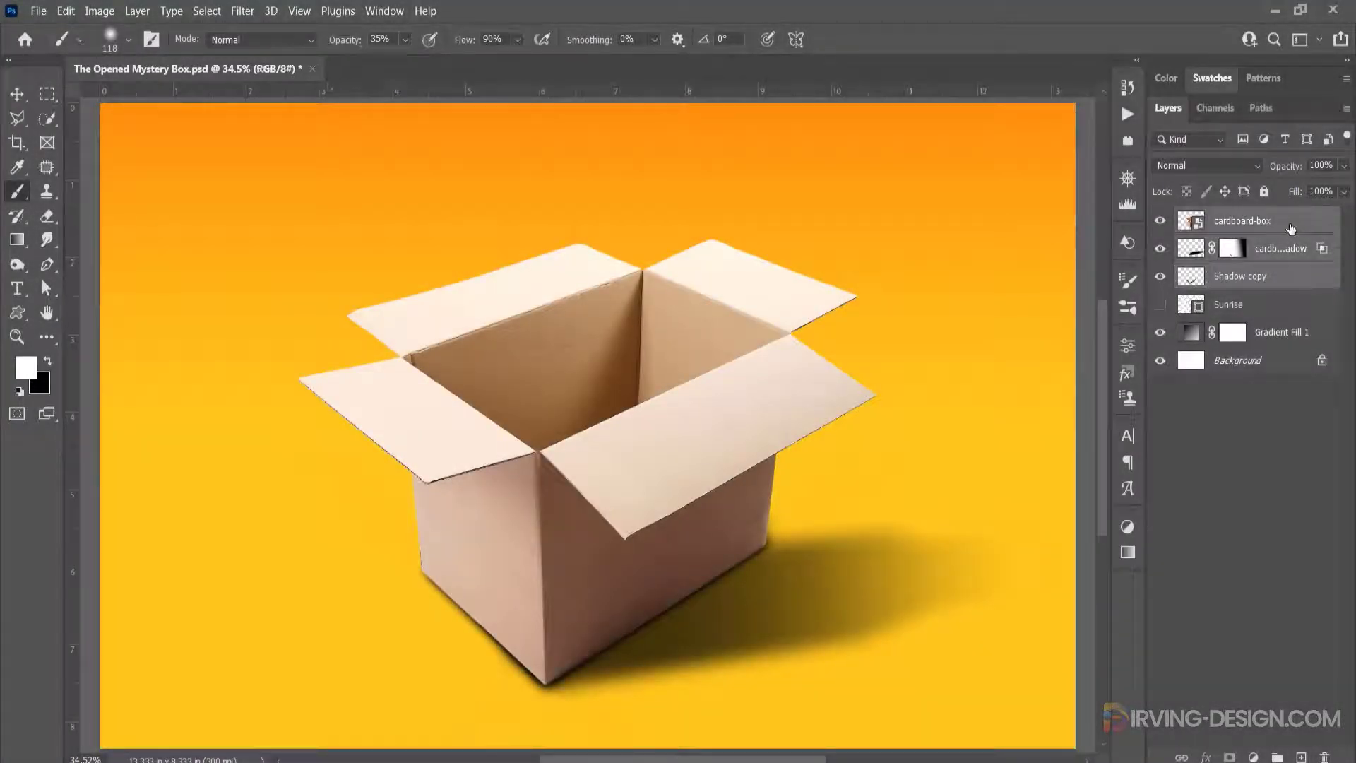
key("ctrl+g")
double_click(1228, 219)
type("Box")
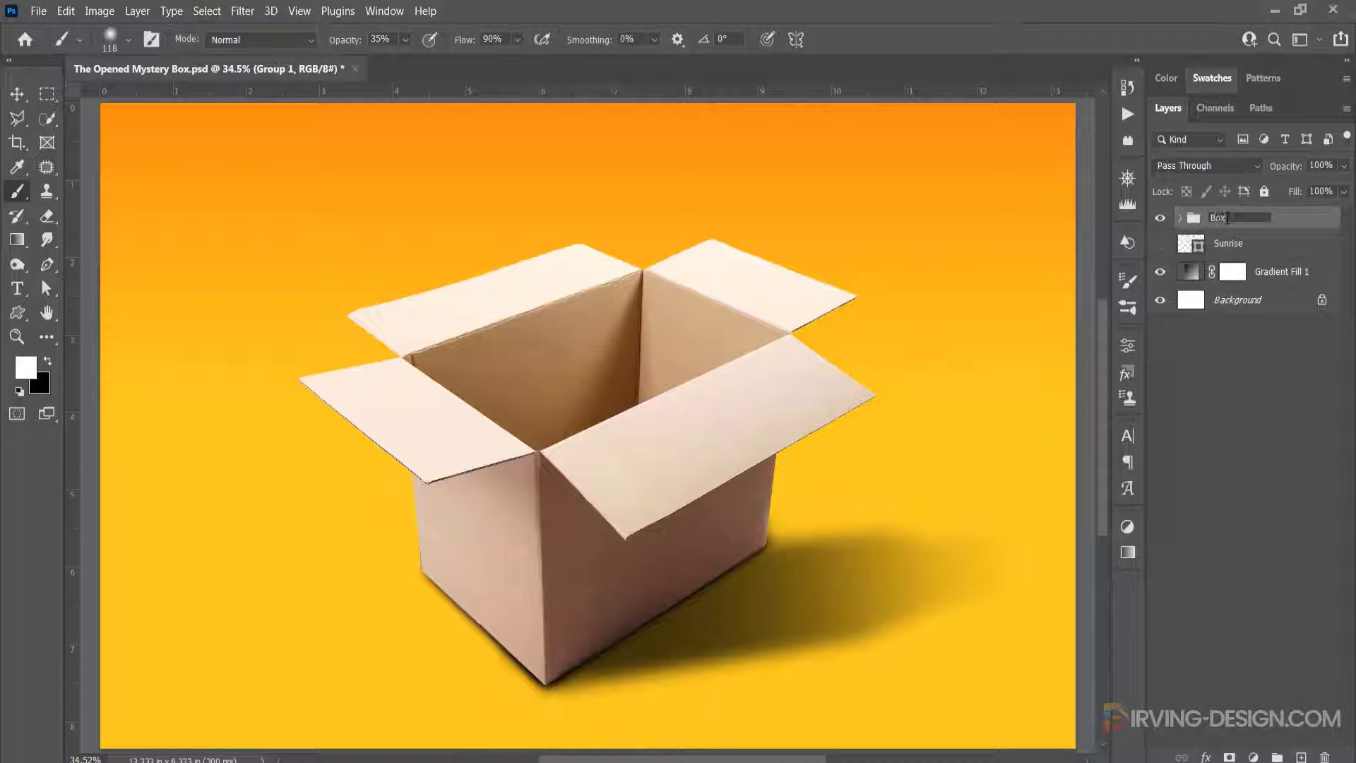
key("Return")
left_click(1161, 219)
left_click(1160, 218)
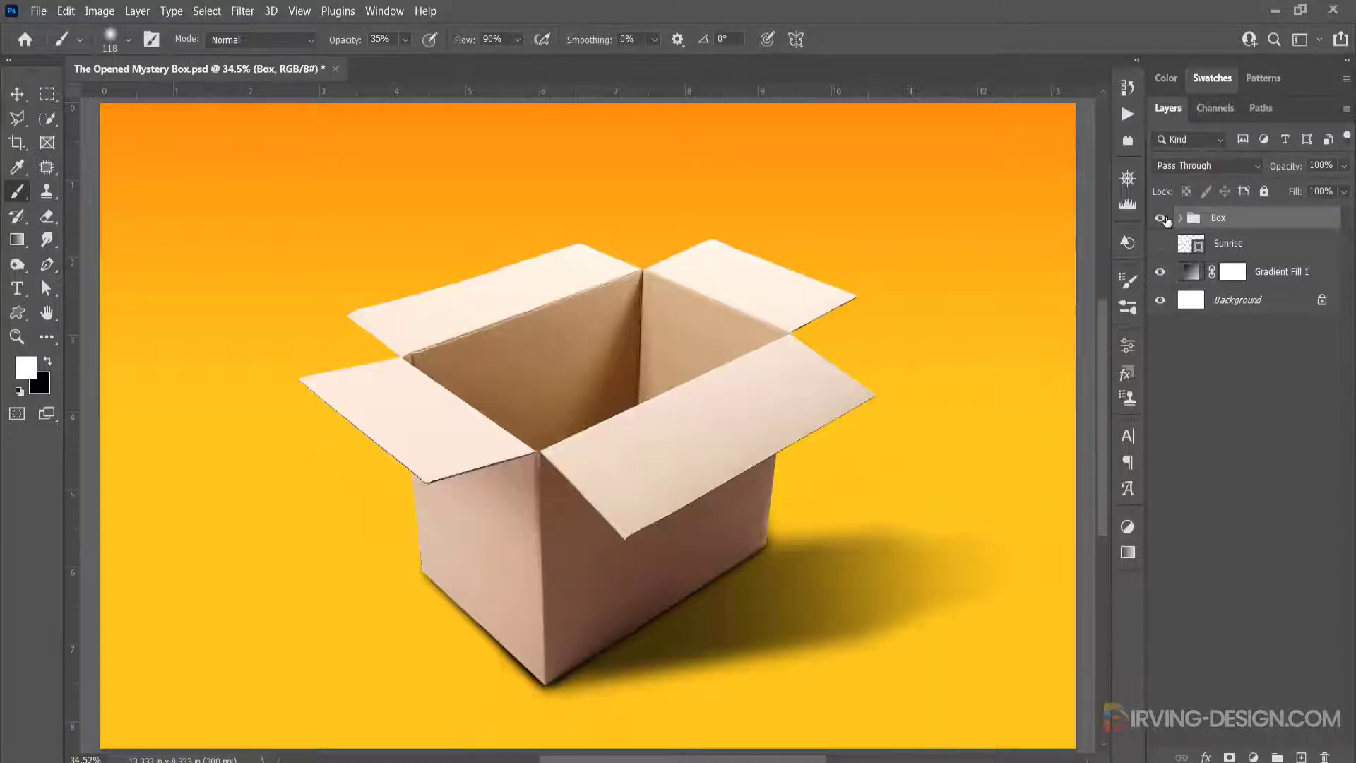
- Group the Sunrise and Gradient Fill 1 layers and name the group BG
left_click(1229, 244)
left_click(1197, 280, "shift")
key("ctrl+g")
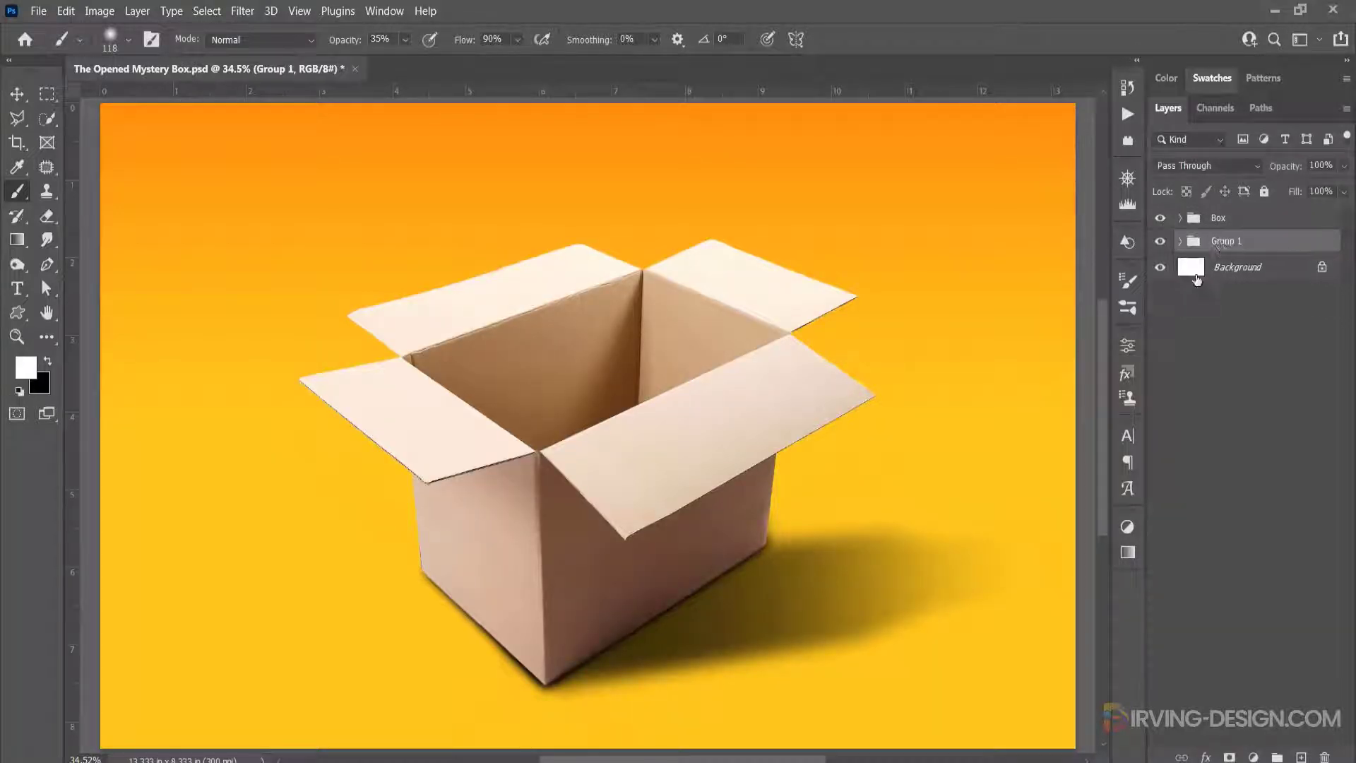
double_click(1223, 242)
type("BG")
key("Return")
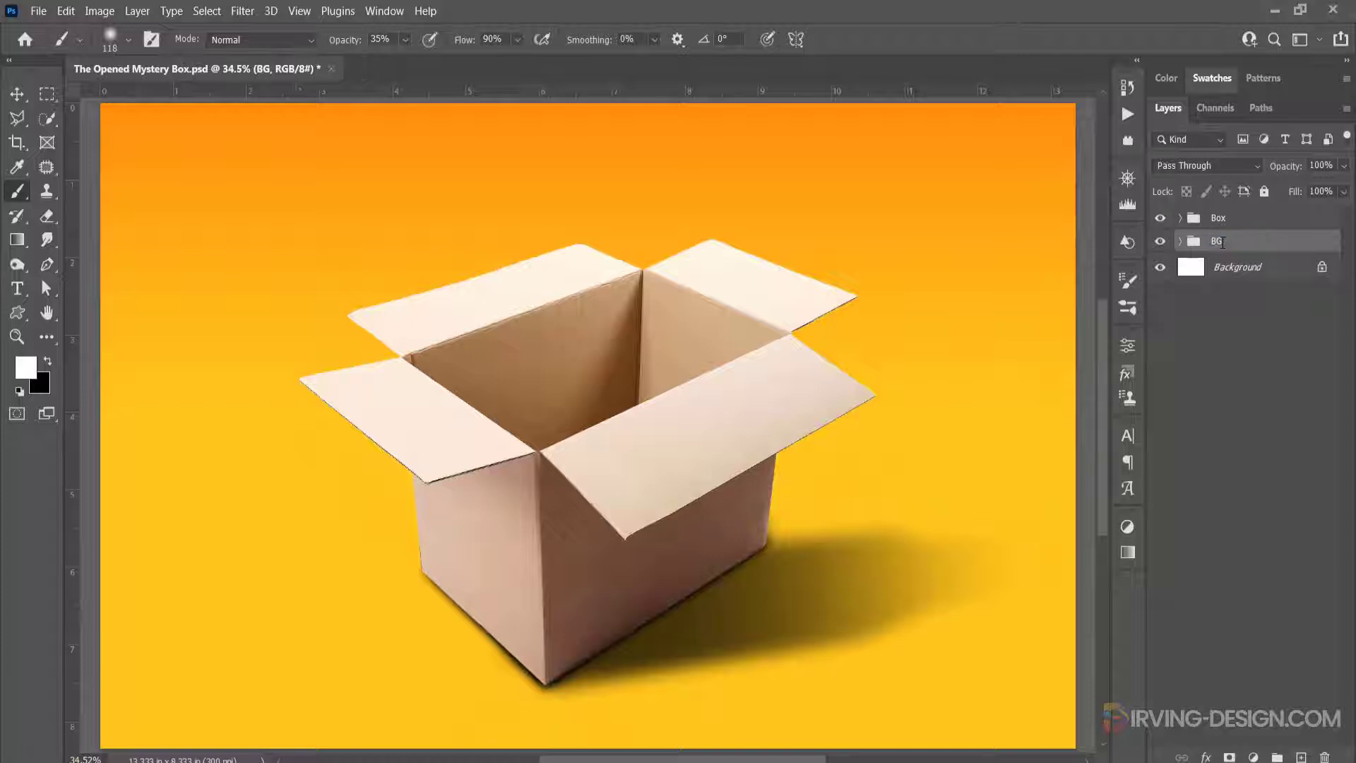
- Expand the Box group and select the cardboard-box layer inside it
left_click(1220, 220)
left_click(1180, 219)
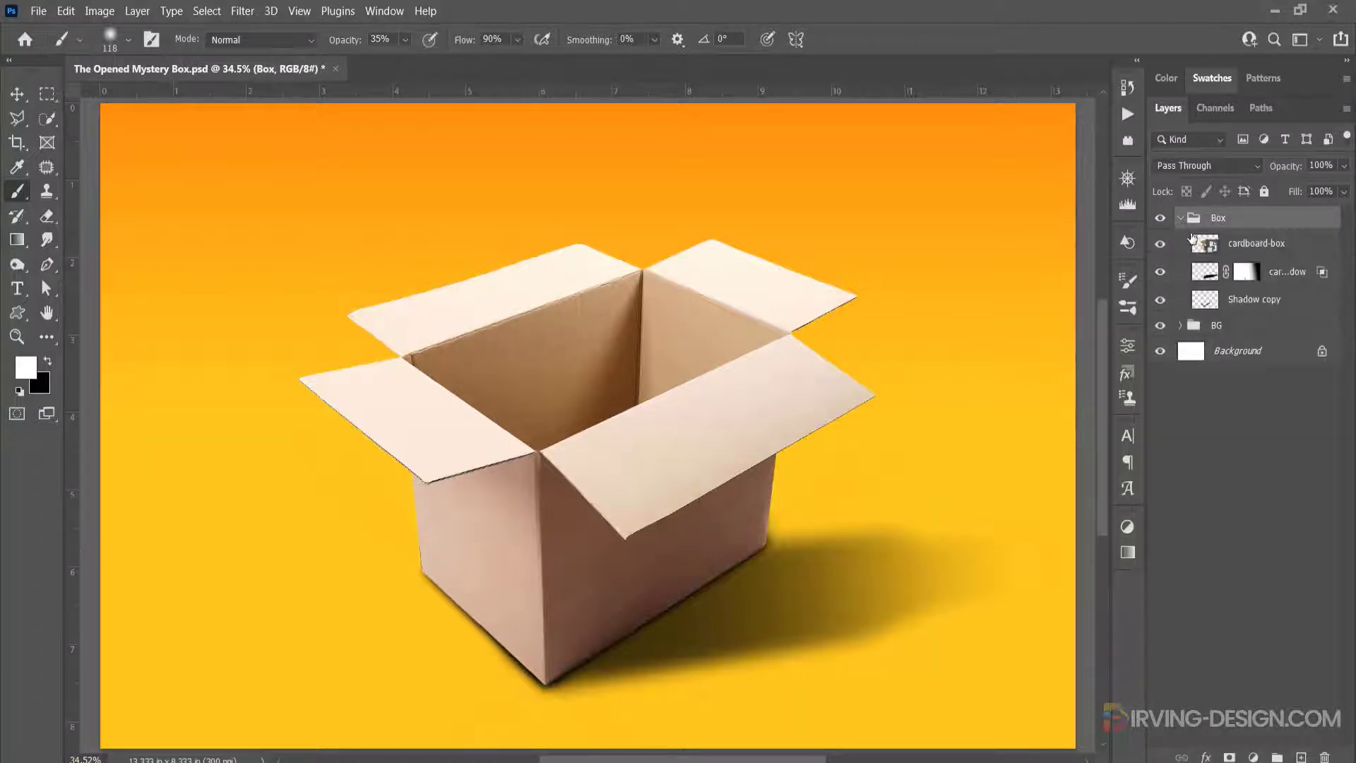
left_click(1206, 247)
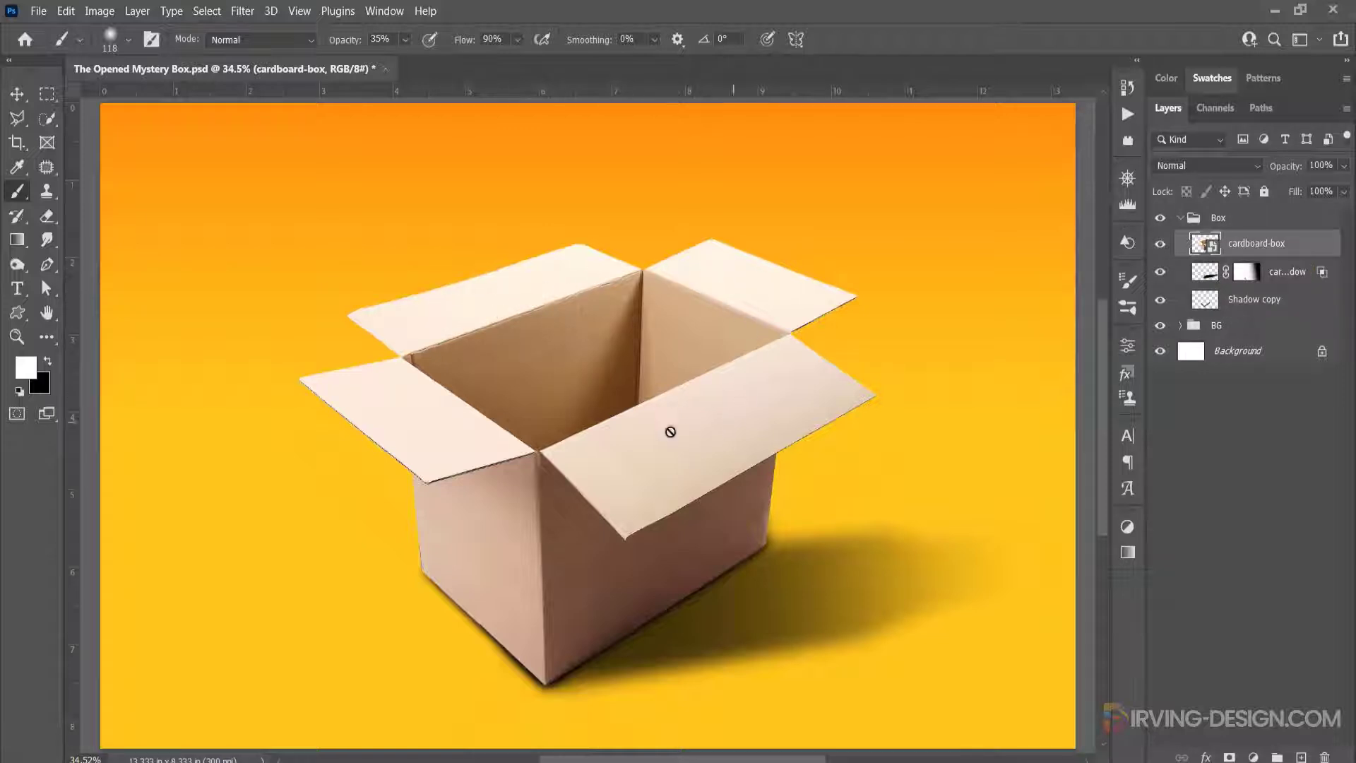
- Select the box's four open flaps with the Magic Wand and copy them from the cardboard-box layer to a new layer
right_click(41, 119)
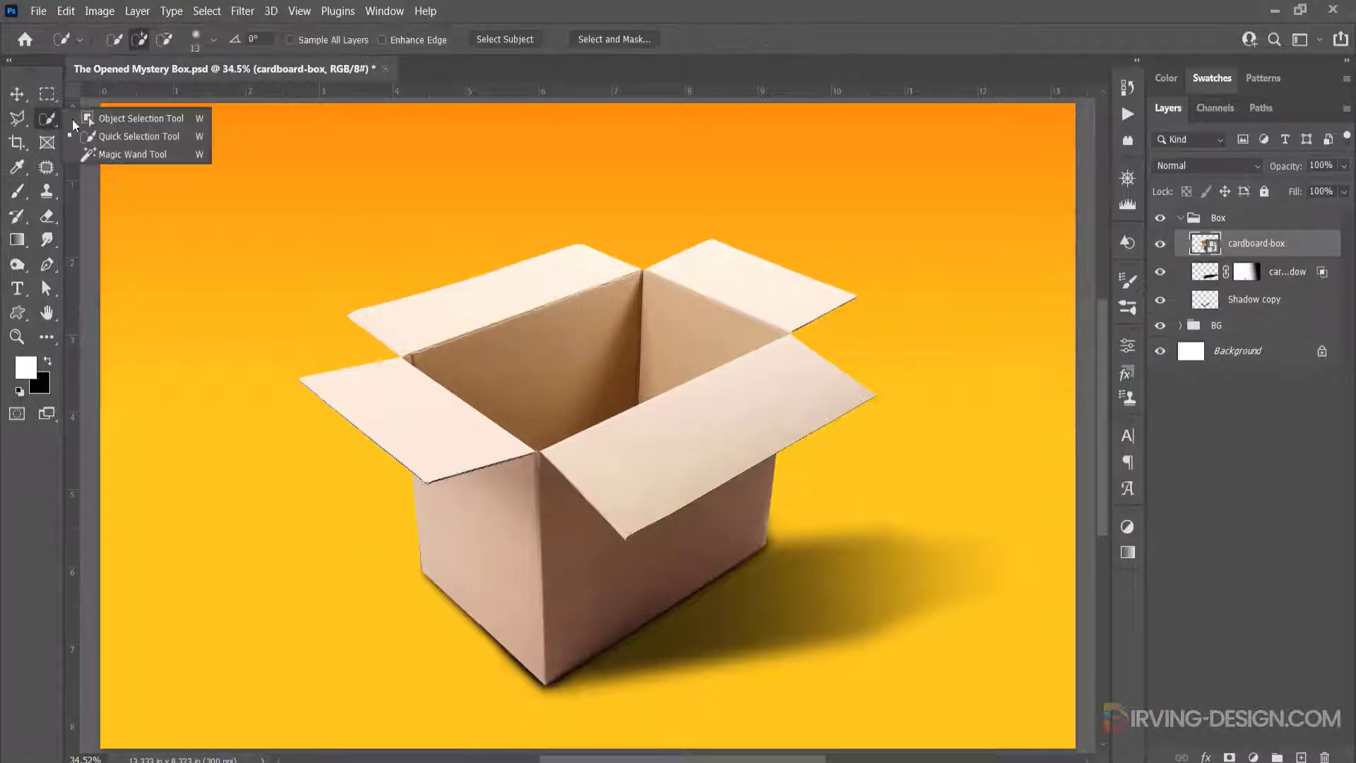
left_click(117, 156)
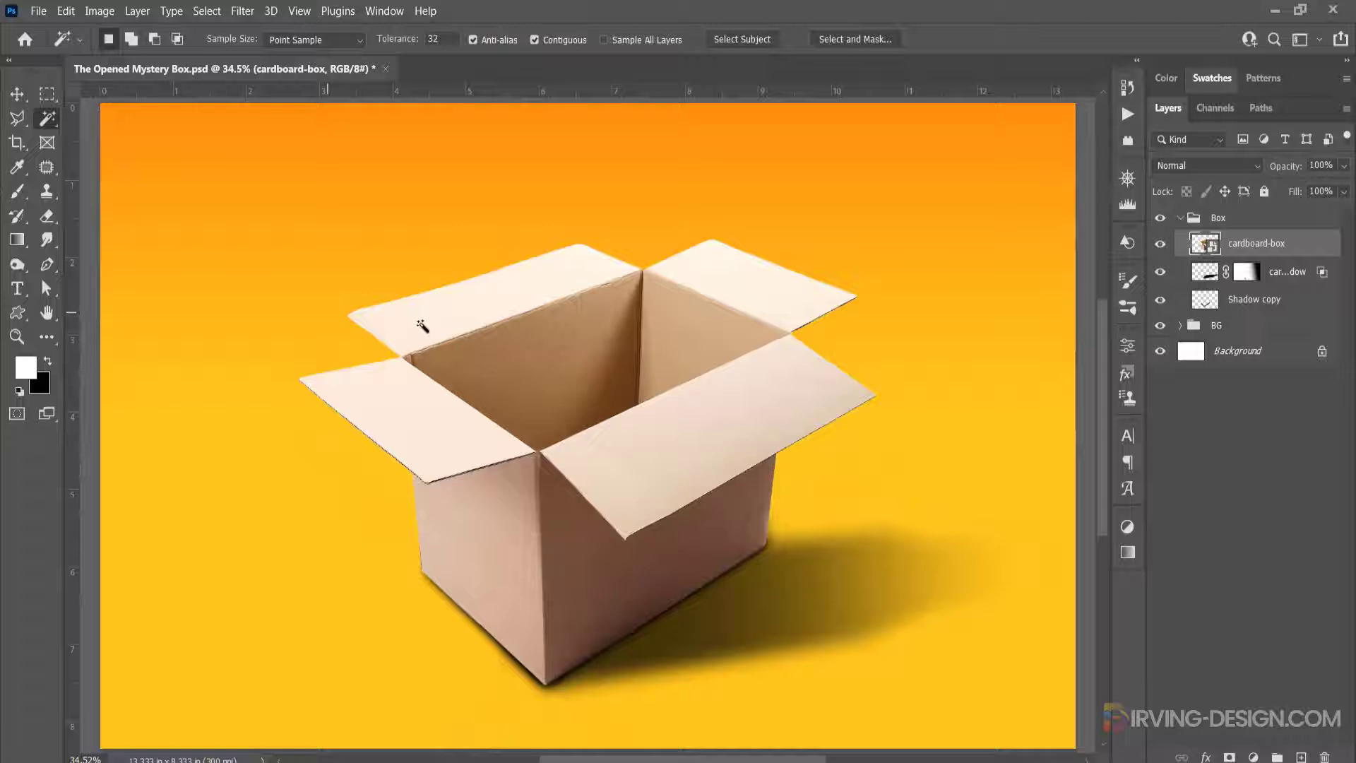
left_click(485, 313)
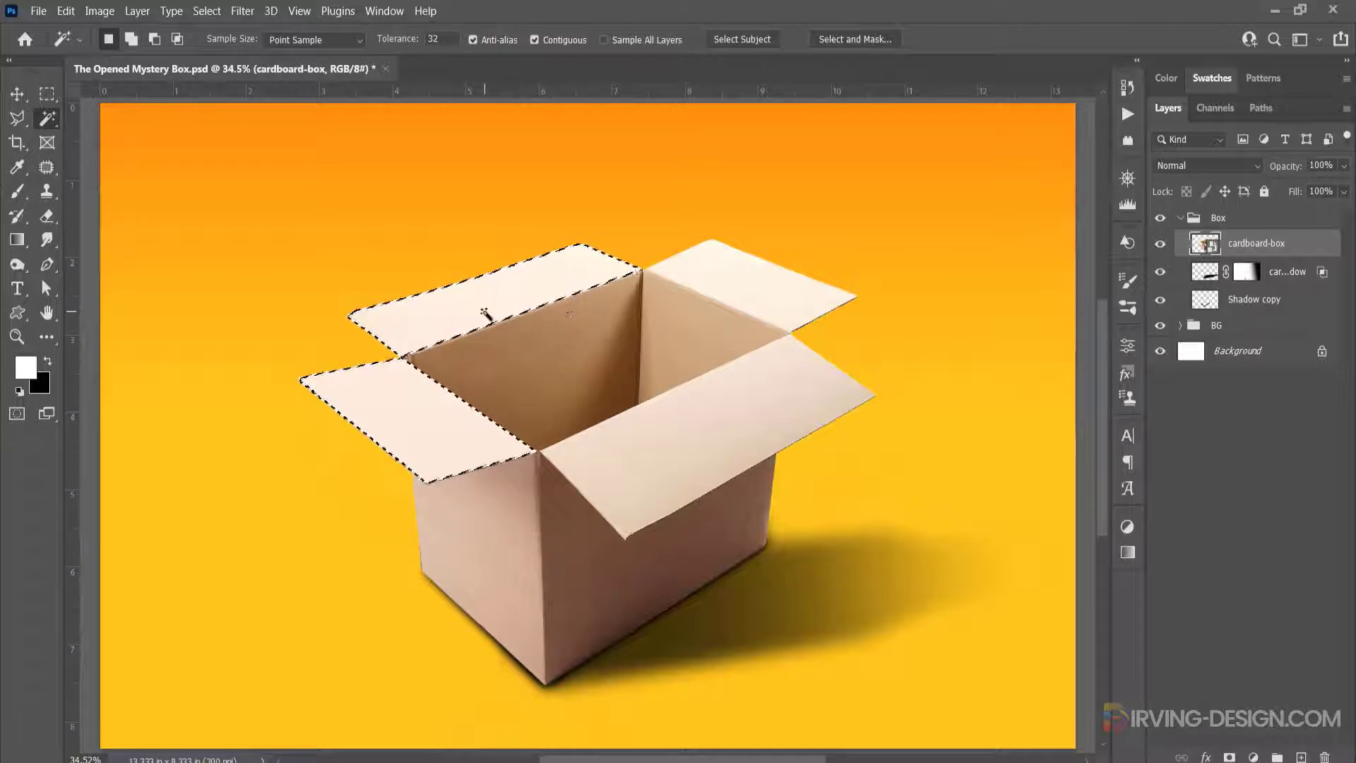
left_click(695, 456, "shift")
left_click(790, 298, "shift")
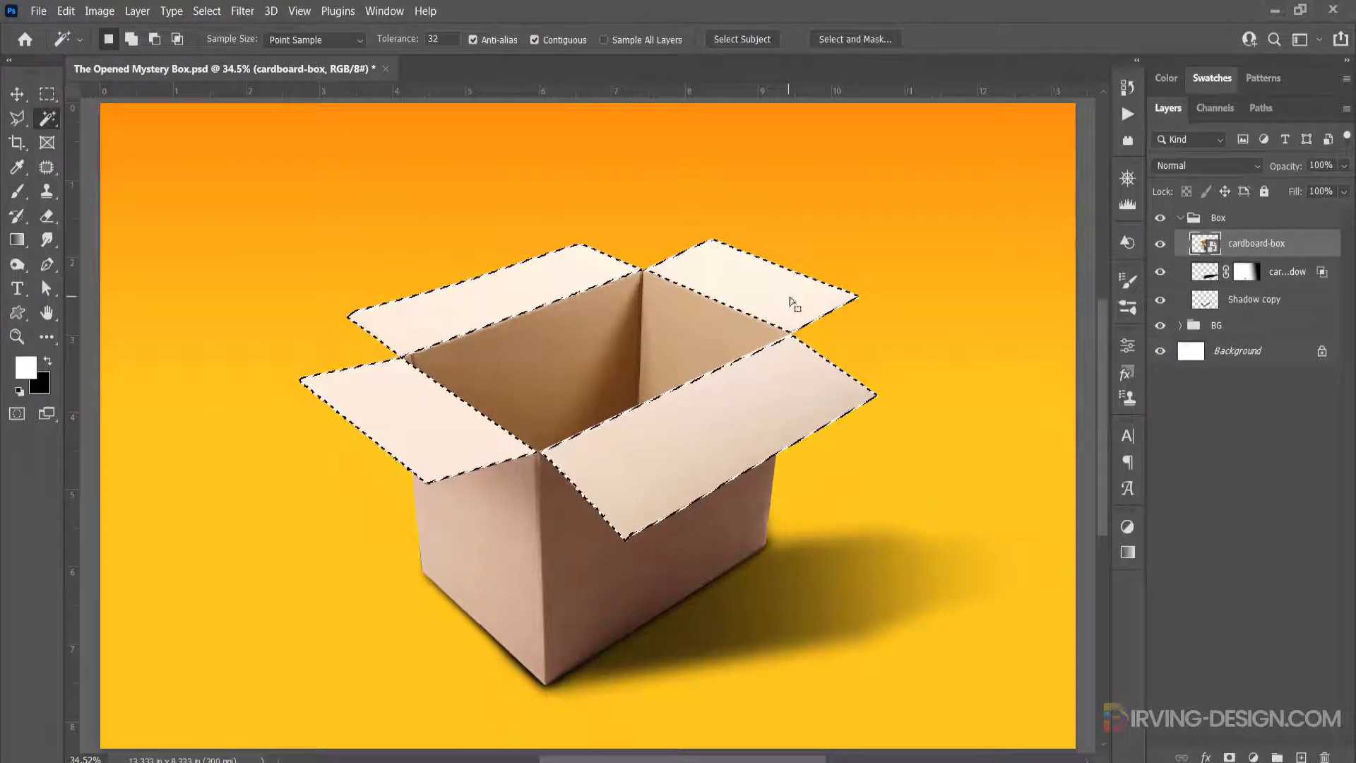
key("ctrl+j")
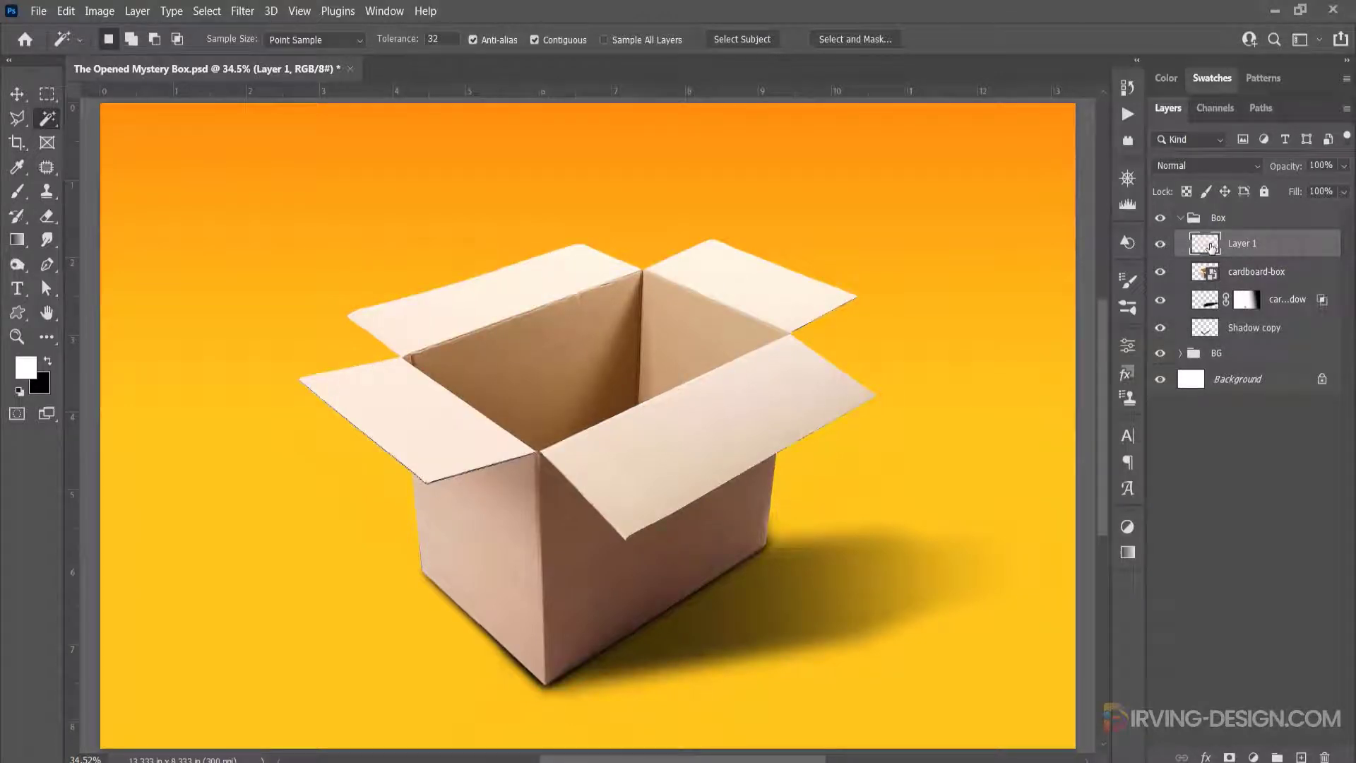
- Check the copied flaps' outline, then place their layer below Shadow copy in the Box group and hide it
left_click(1213, 245, "ctrl")
key("ctrl+d")
left_click_drag(1248, 245, 1160, 331)
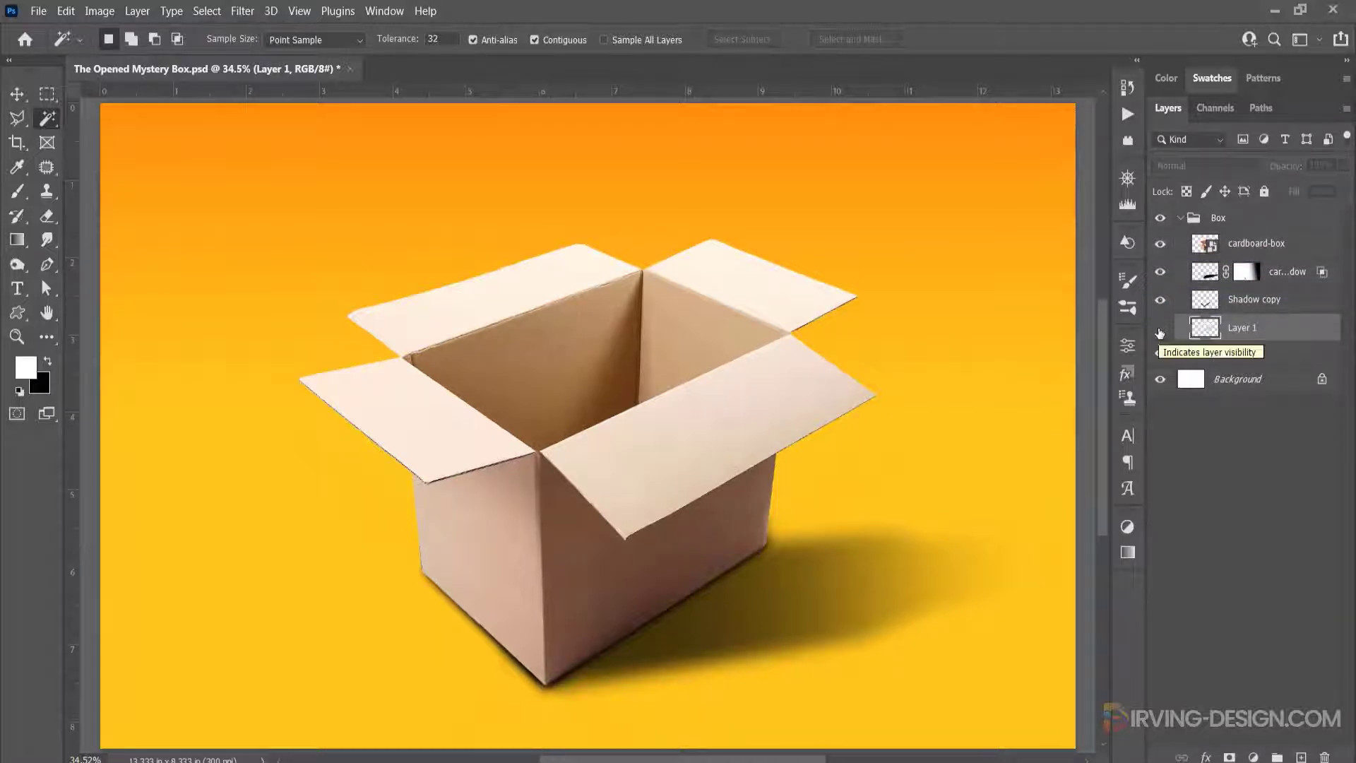
left_click(1160, 332)
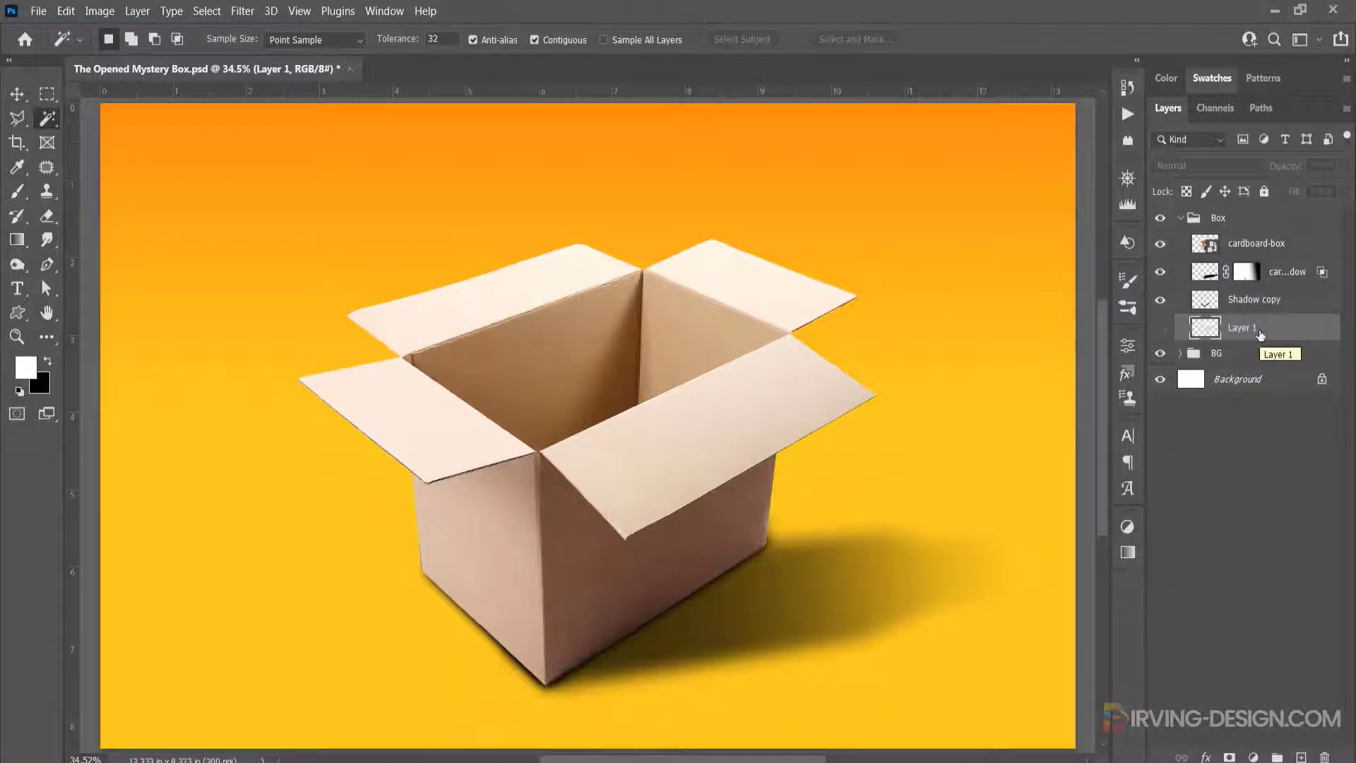
left_click(18, 120)
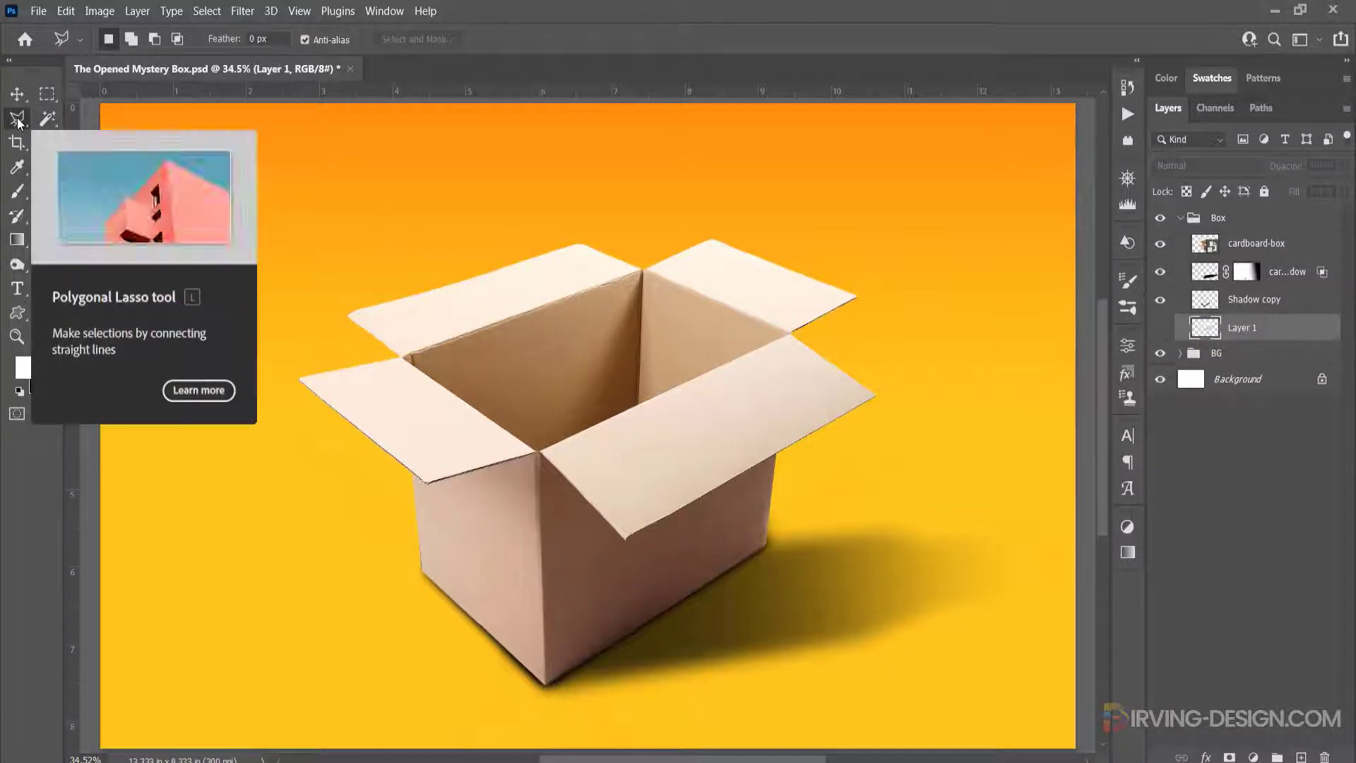
left_click(784, 351, "ctrl")
left_click(46, 115)
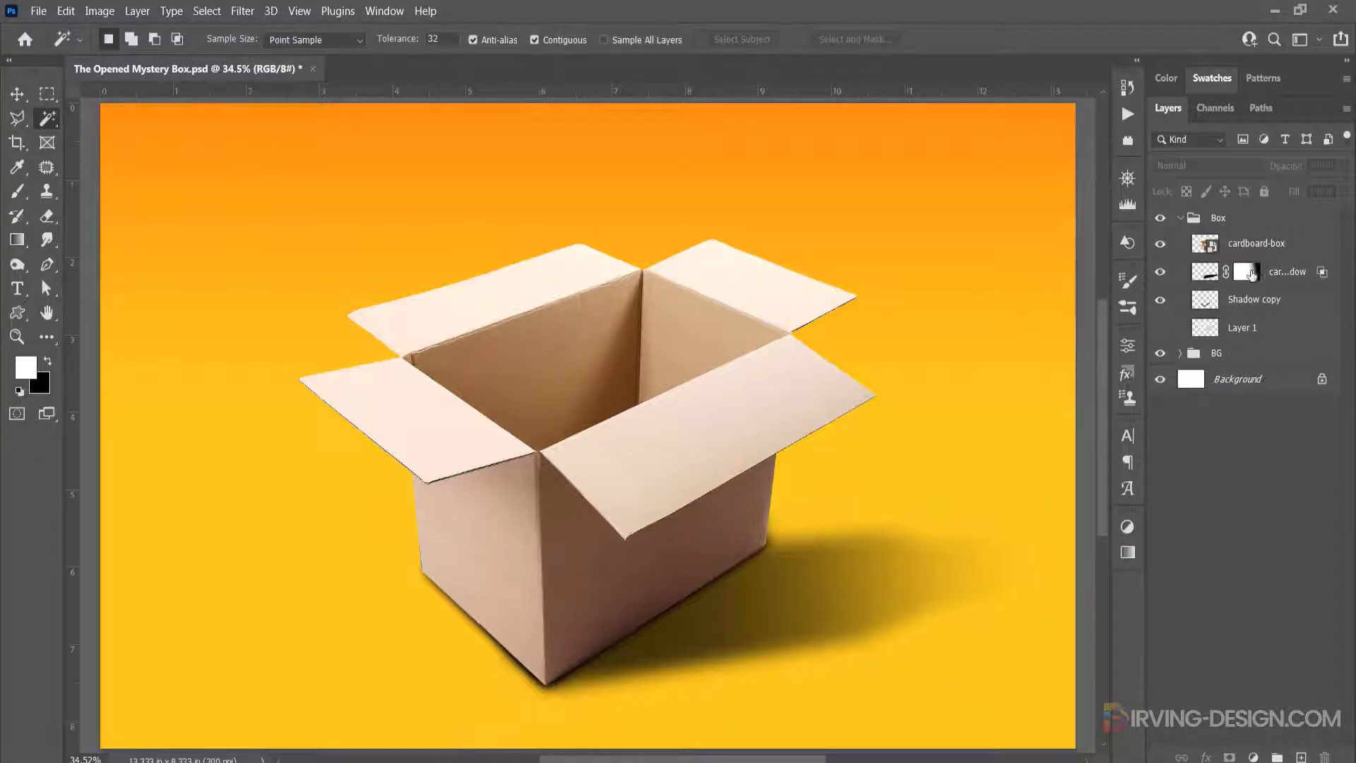
left_click(1257, 332)
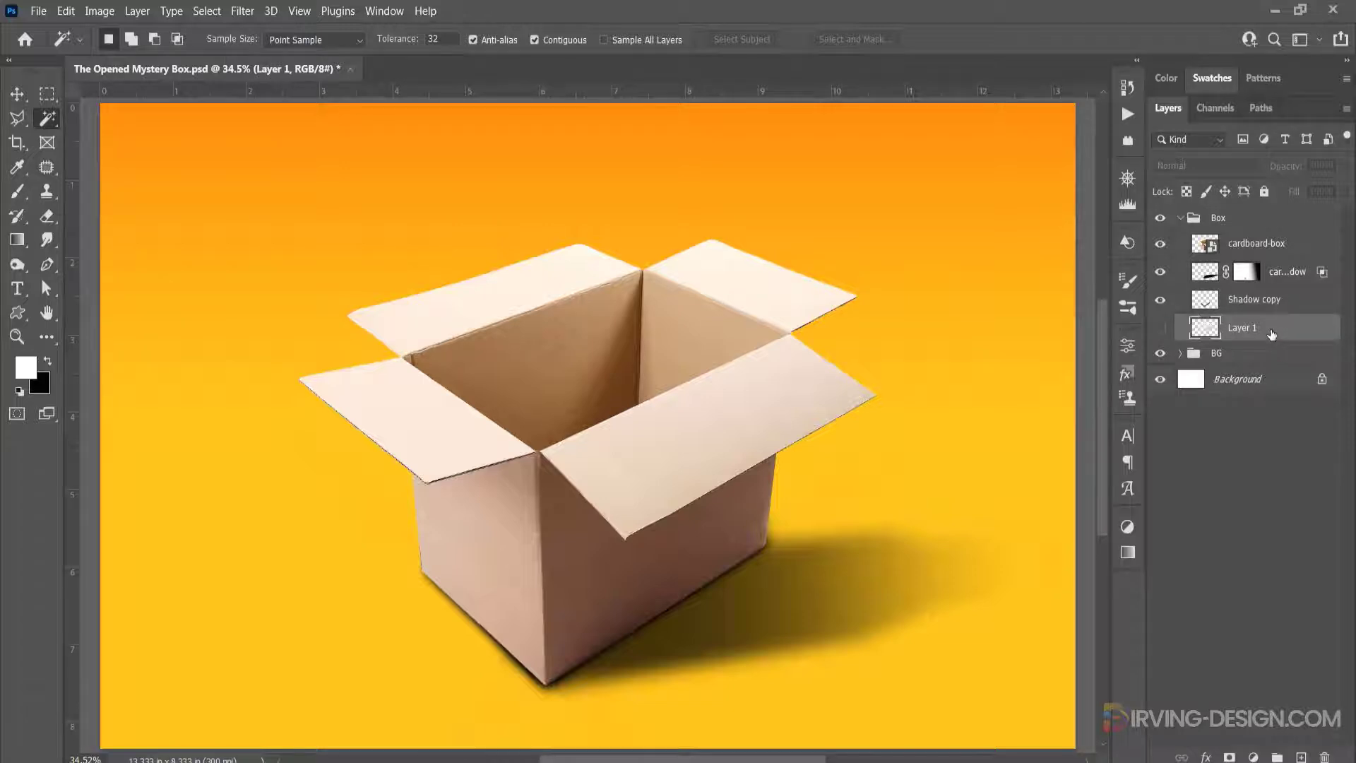
- Trace a closed Pen tool path around the box's opening, with anchor points at its four corners
left_click(46, 264)
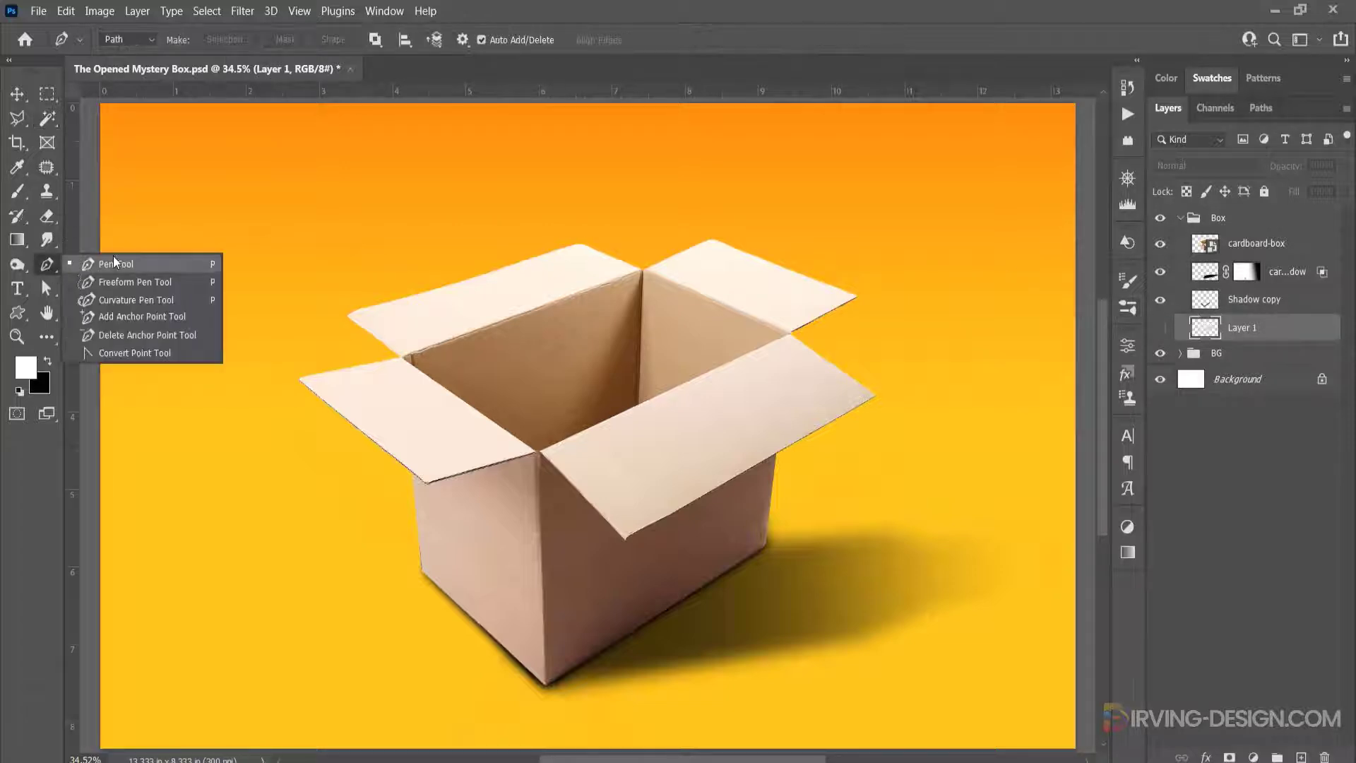
left_click(113, 260)
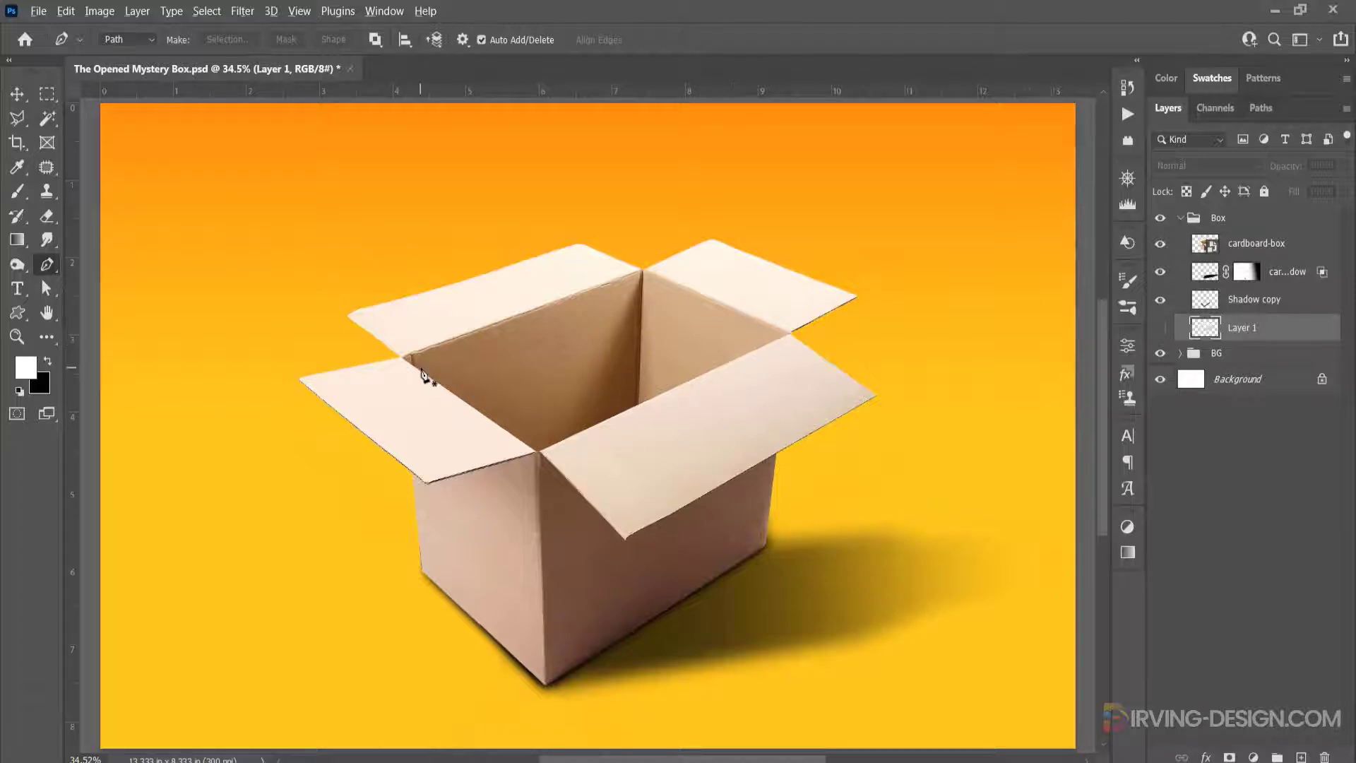
scroll(424, 376, "up", 5)
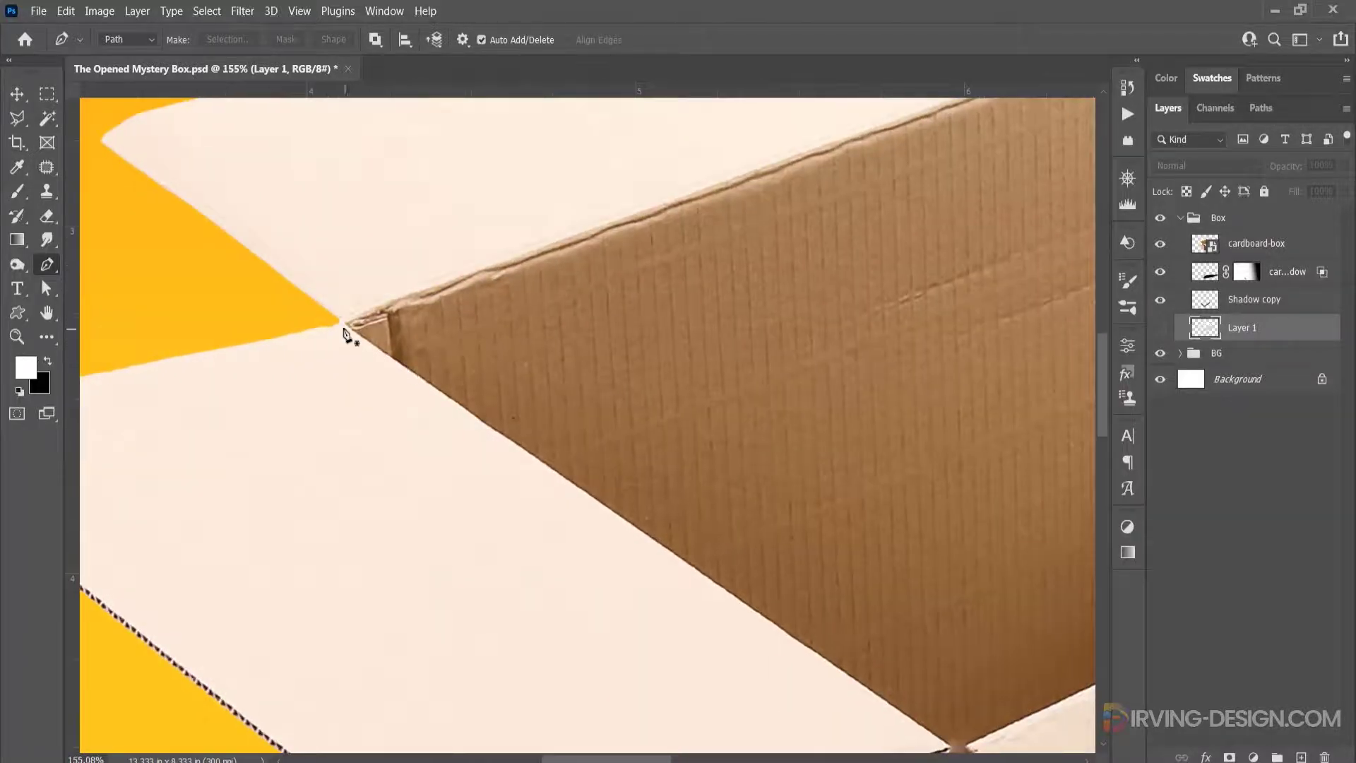
left_click(343, 327)
left_click_drag(806, 589, 692, 425)
scroll(834, 587, "up", 3)
left_click(833, 588)
scroll(830, 601, "down", 7)
left_click_drag(1088, 533, 657, 617)
scroll(1039, 400, "up", 4)
left_click(1039, 400)
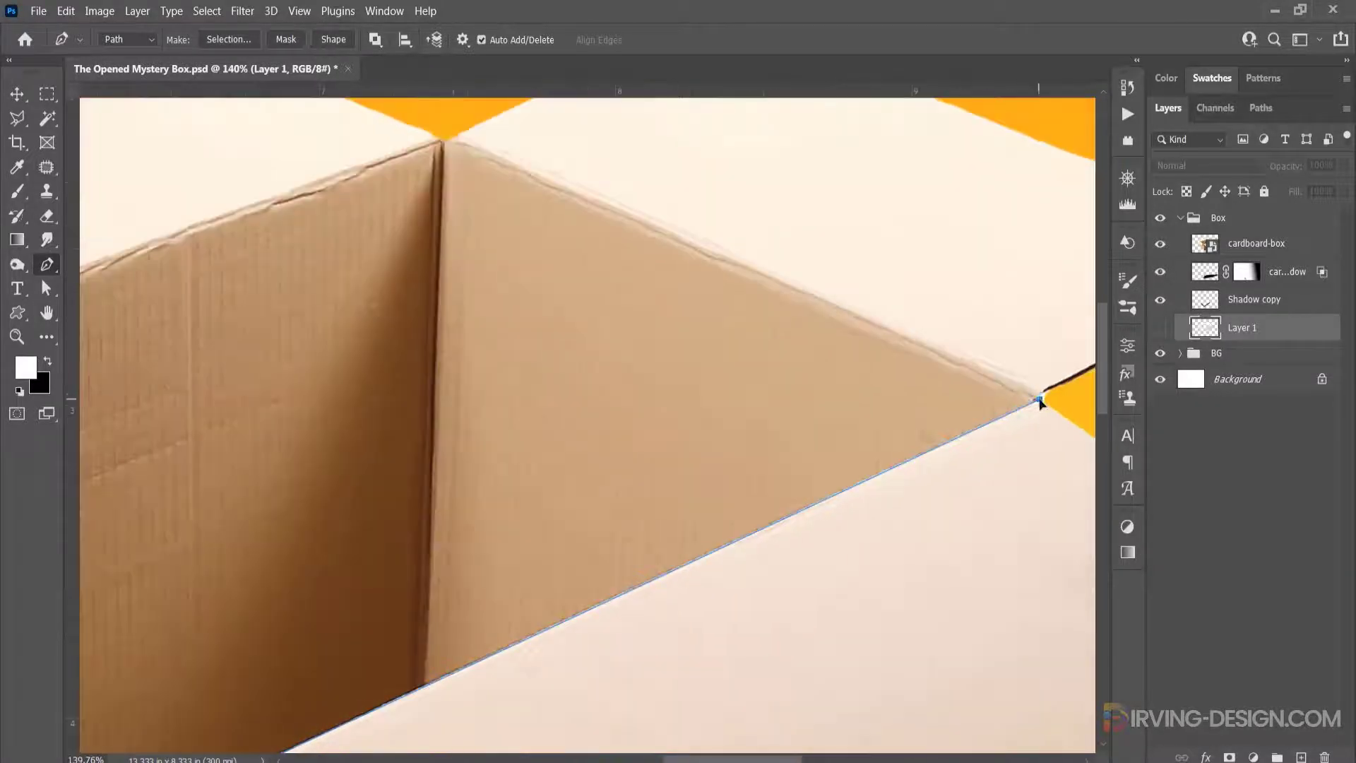
scroll(454, 138, "up", 3)
left_click_drag(453, 139, 455, 212)
left_click(449, 213)
scroll(348, 336, "down", 3)
left_click_drag(348, 337, 989, 297)
left_click(182, 470)
- Convert the path around the box opening into a new anti-aliased selection with a feather radius of 0 pixels
scroll(544, 476, "down", 6)
right_click(581, 359)
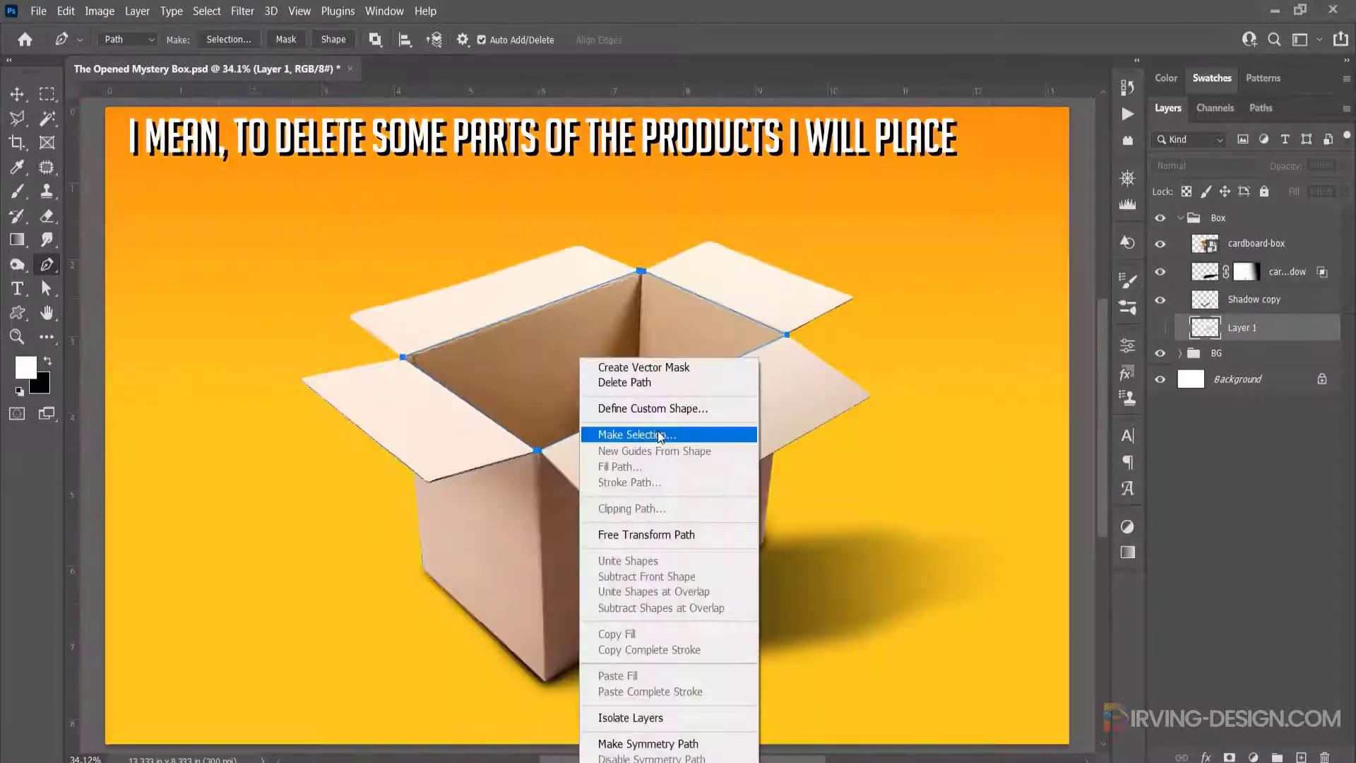
left_click(661, 435)
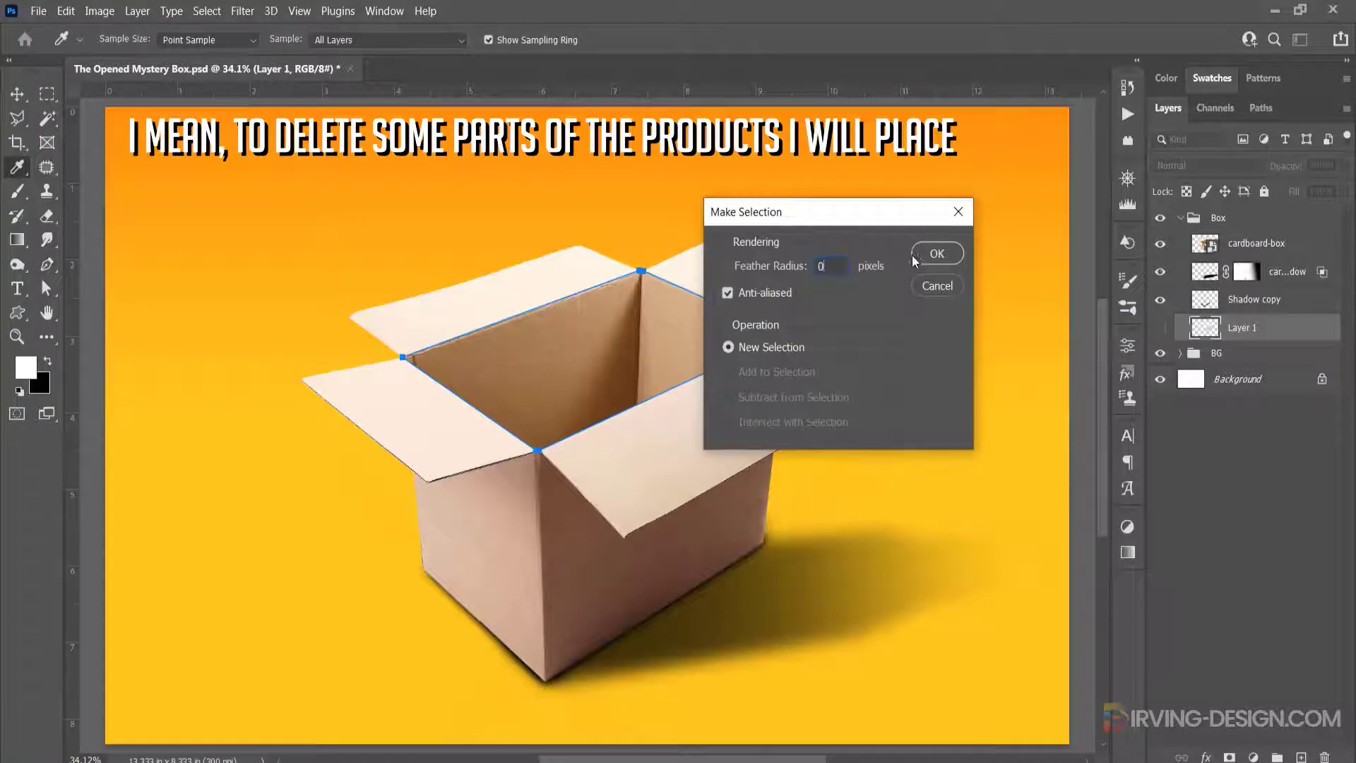
left_click(935, 256)
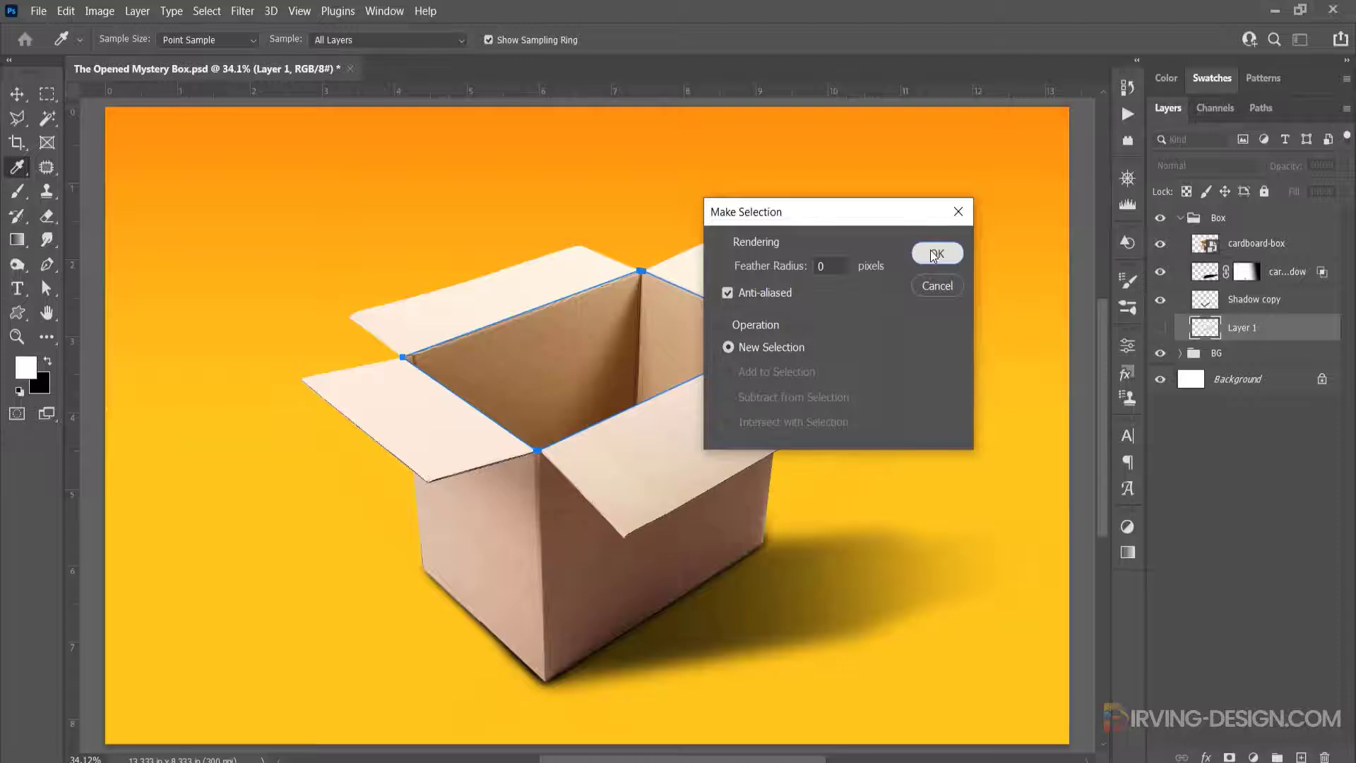
left_click(934, 254)
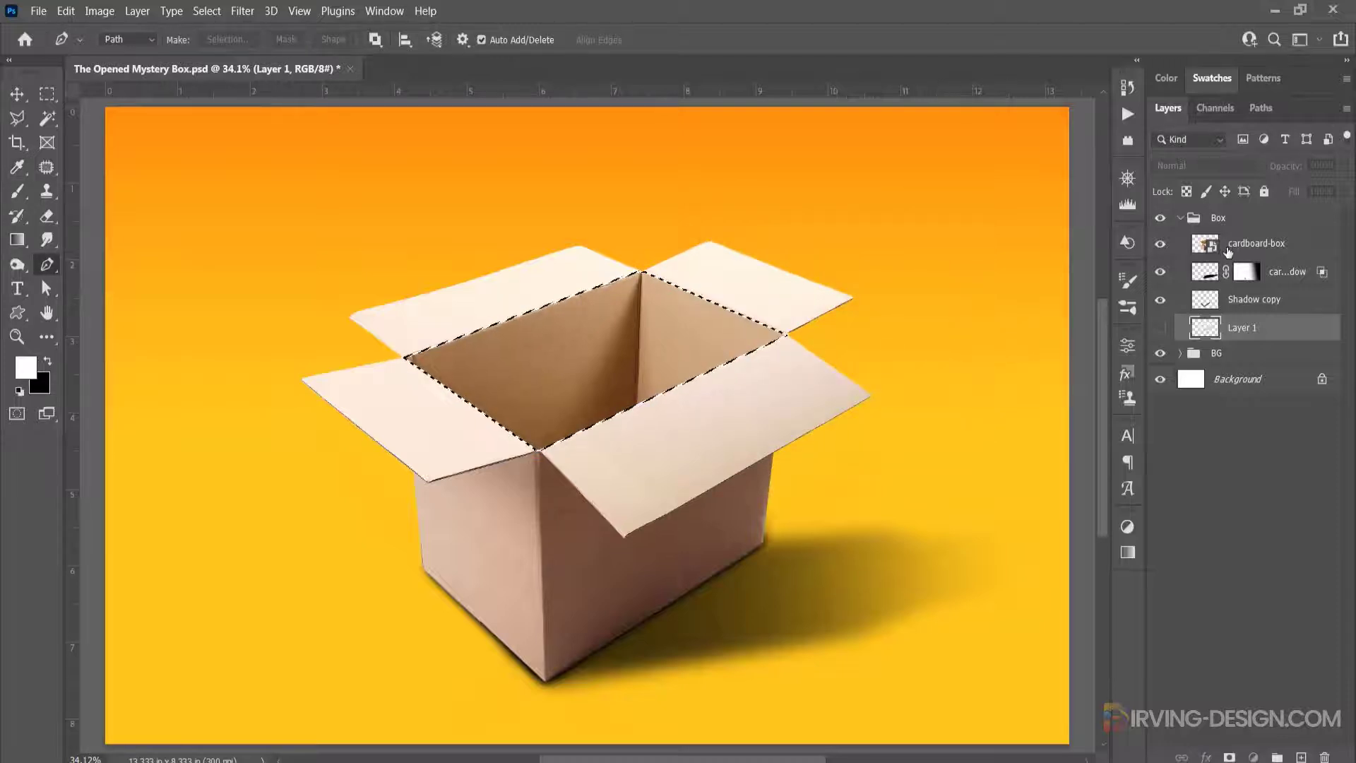
- Copy the selected opening from the cardboard-box layer to a new layer and place it below Shadow copy
left_click(1229, 249)
key("ctrl+j")
left_click_drag(1265, 249, 1251, 331)
- Rename the hidden flaps layer as Box ears and the copied opening's layer as Box hole
left_click(1251, 358)
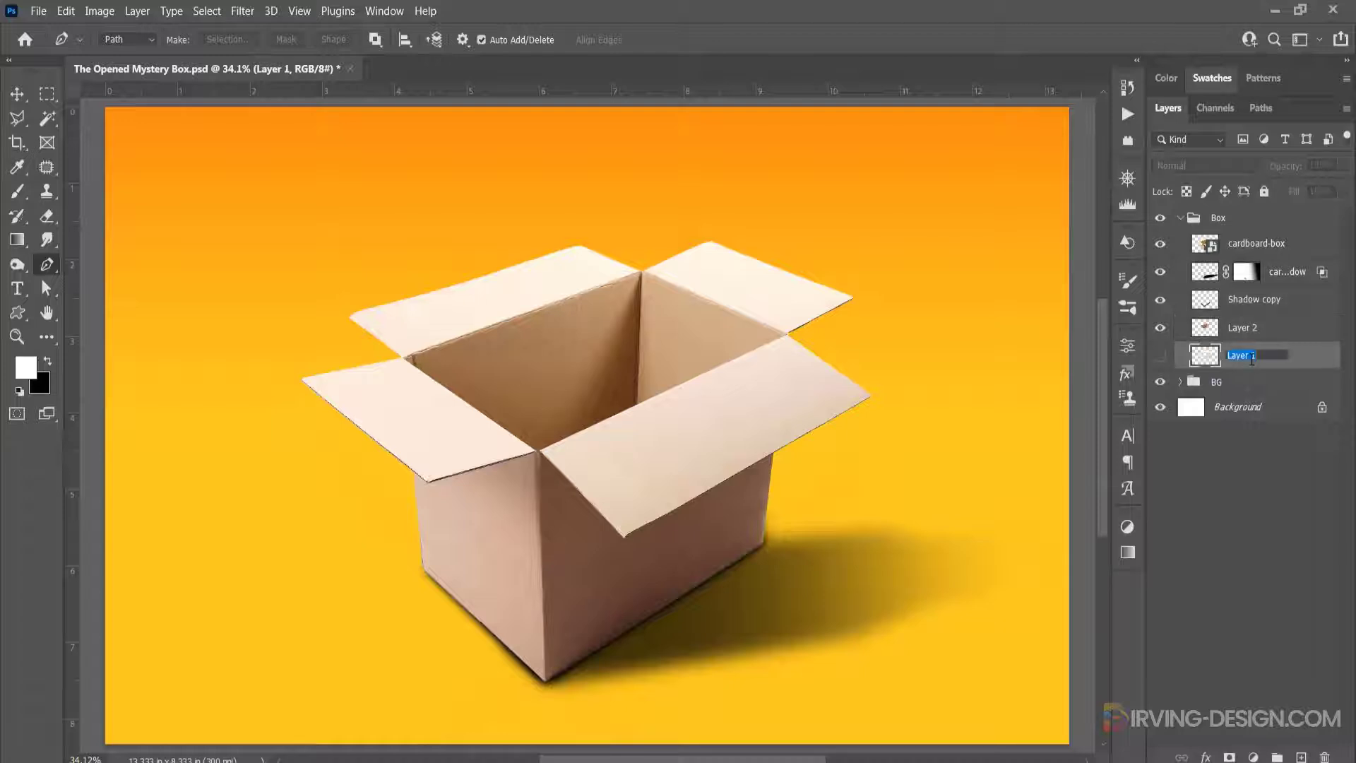
type("Box ears")
key("Return")
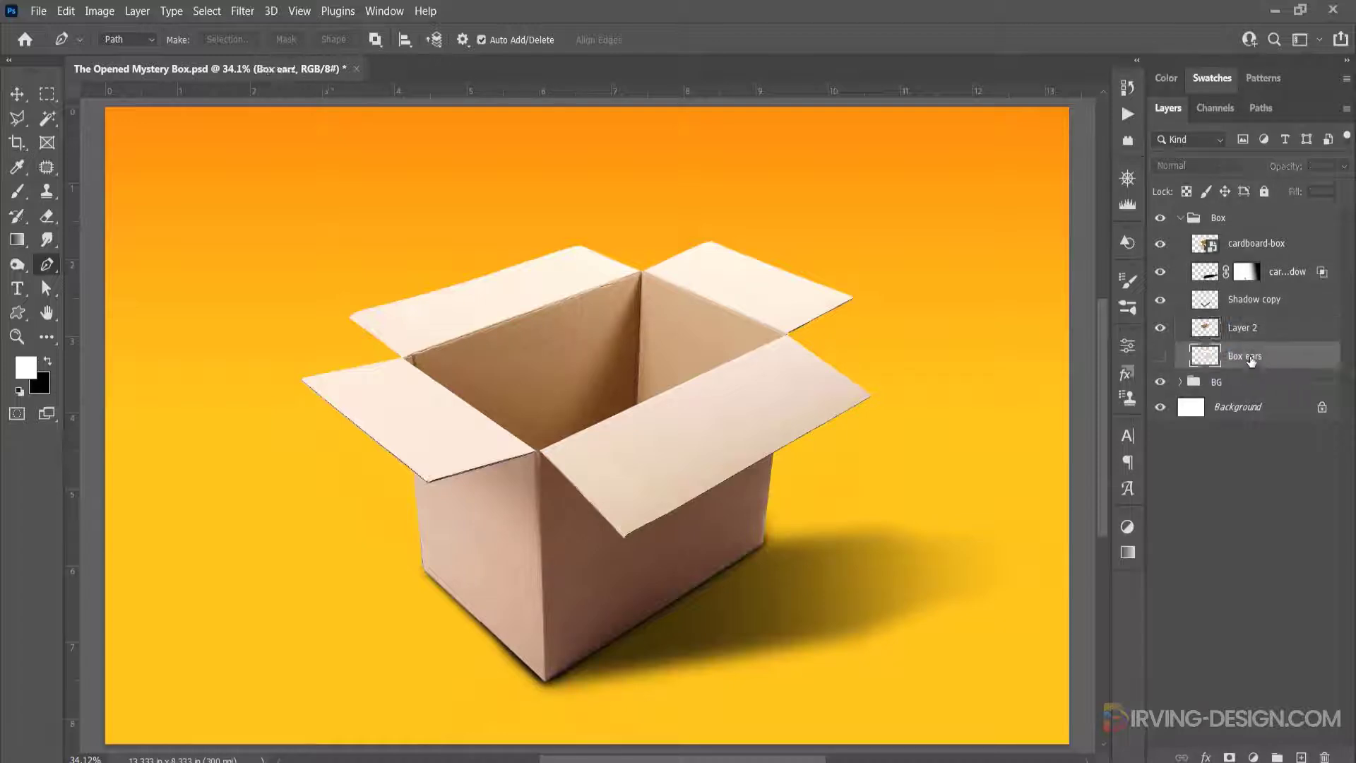
double_click(1245, 328)
type("Box hole")
key("Return")
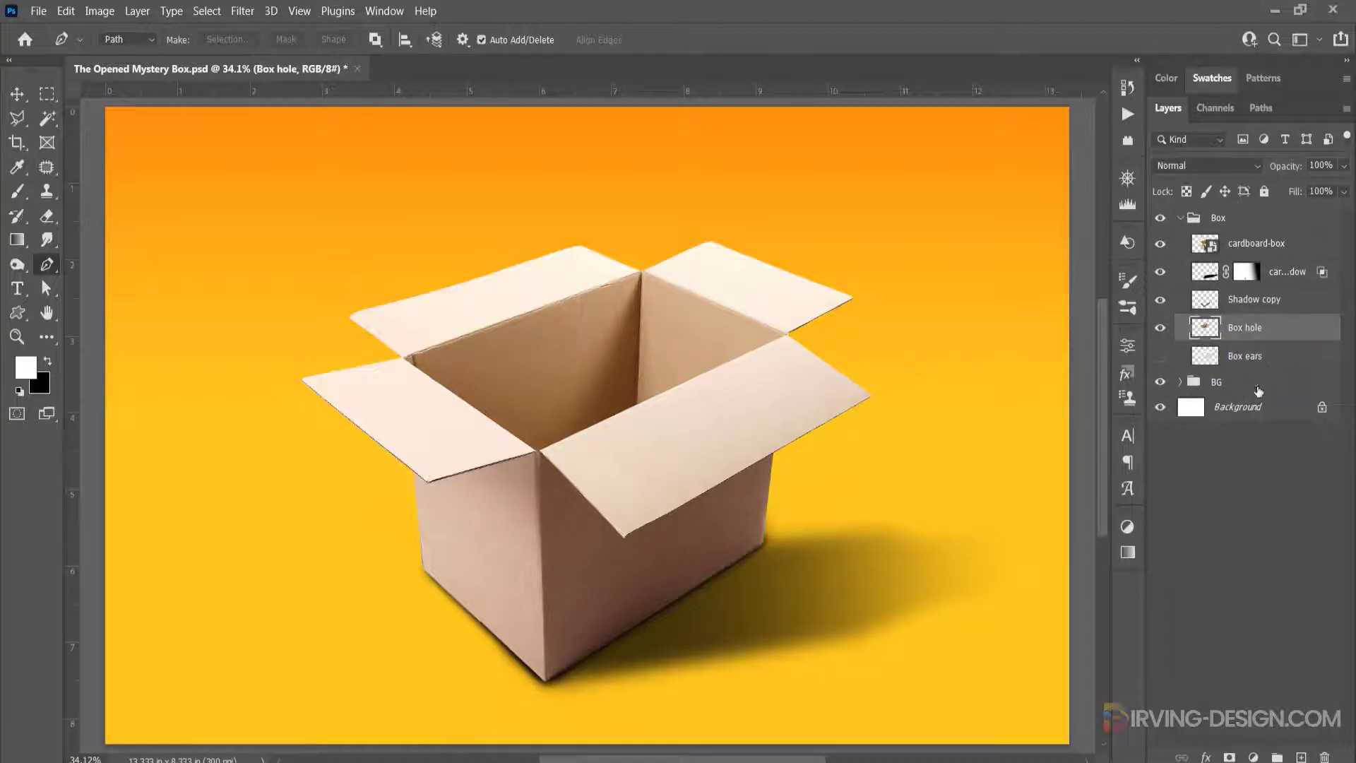
- Collapse the Box group and place the android phones image above it, scaled down and positioned at the back of the opening
key("v")
left_click(1181, 218)
left_click(1240, 231)
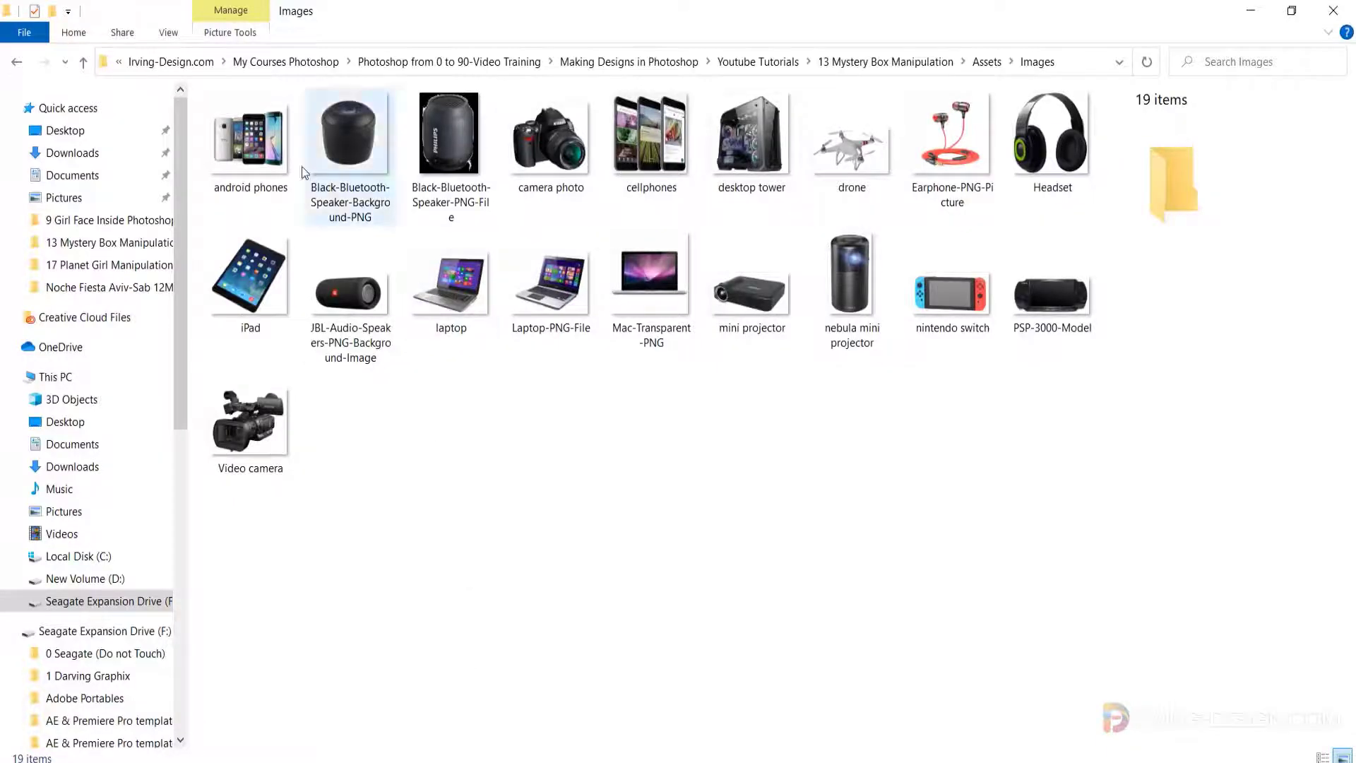
left_click_drag(248, 141, 546, 417)
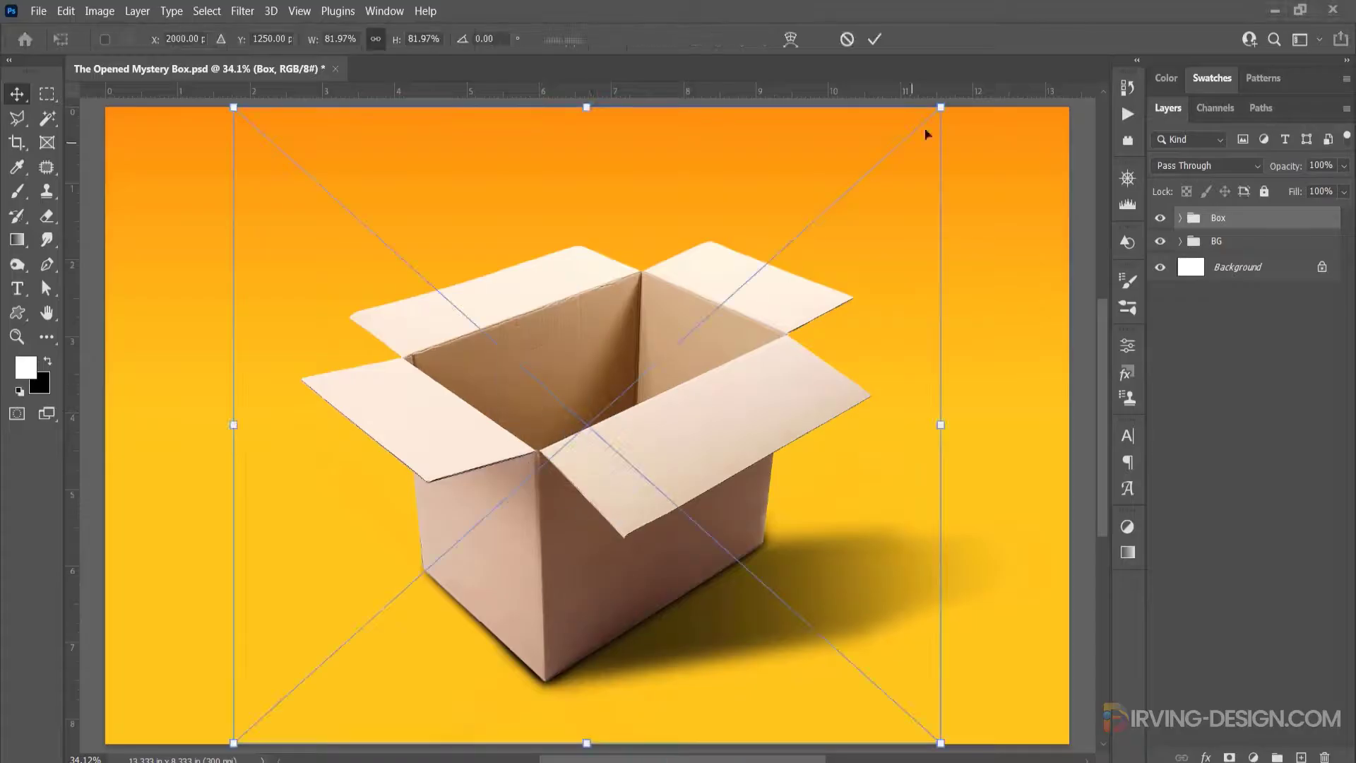
left_click_drag(939, 110, 657, 272)
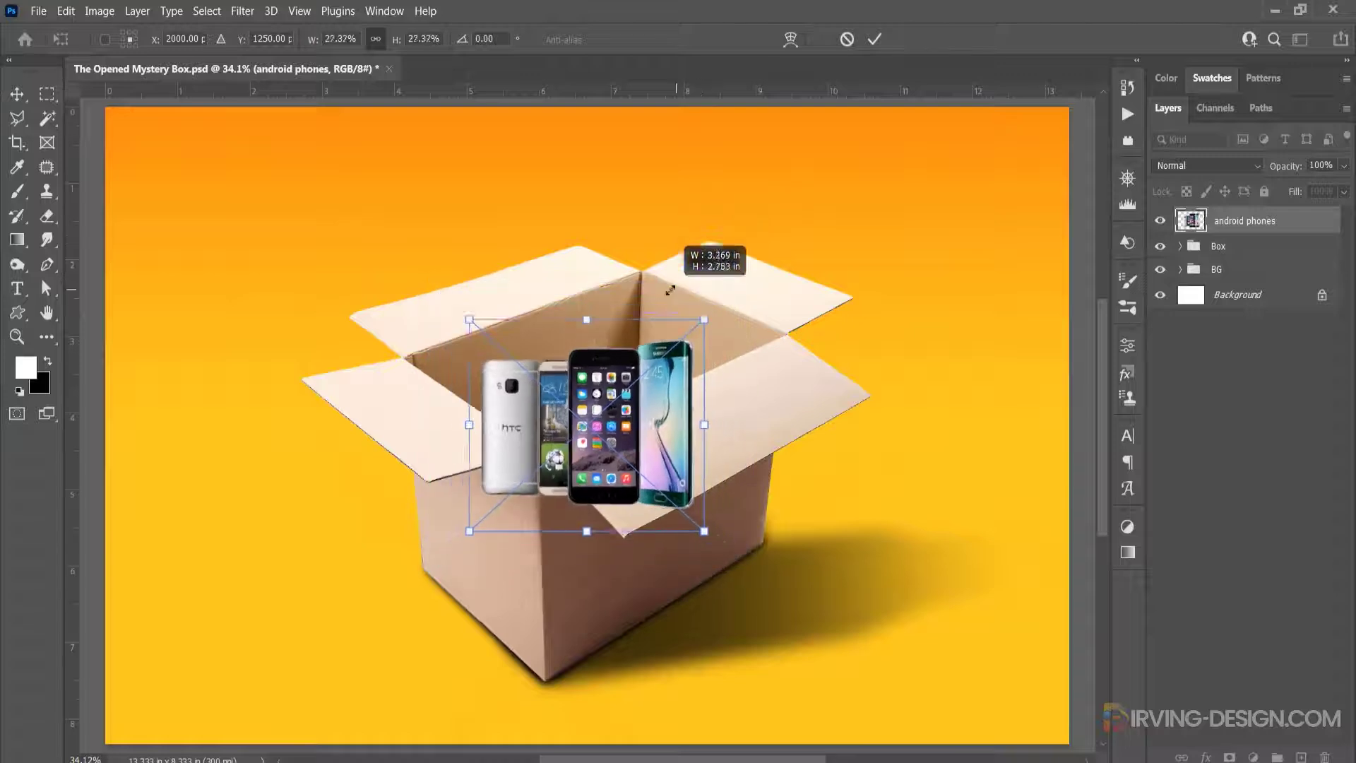
left_click_drag(689, 332, 681, 276)
left_click_drag(651, 324, 686, 289)
key("Return")
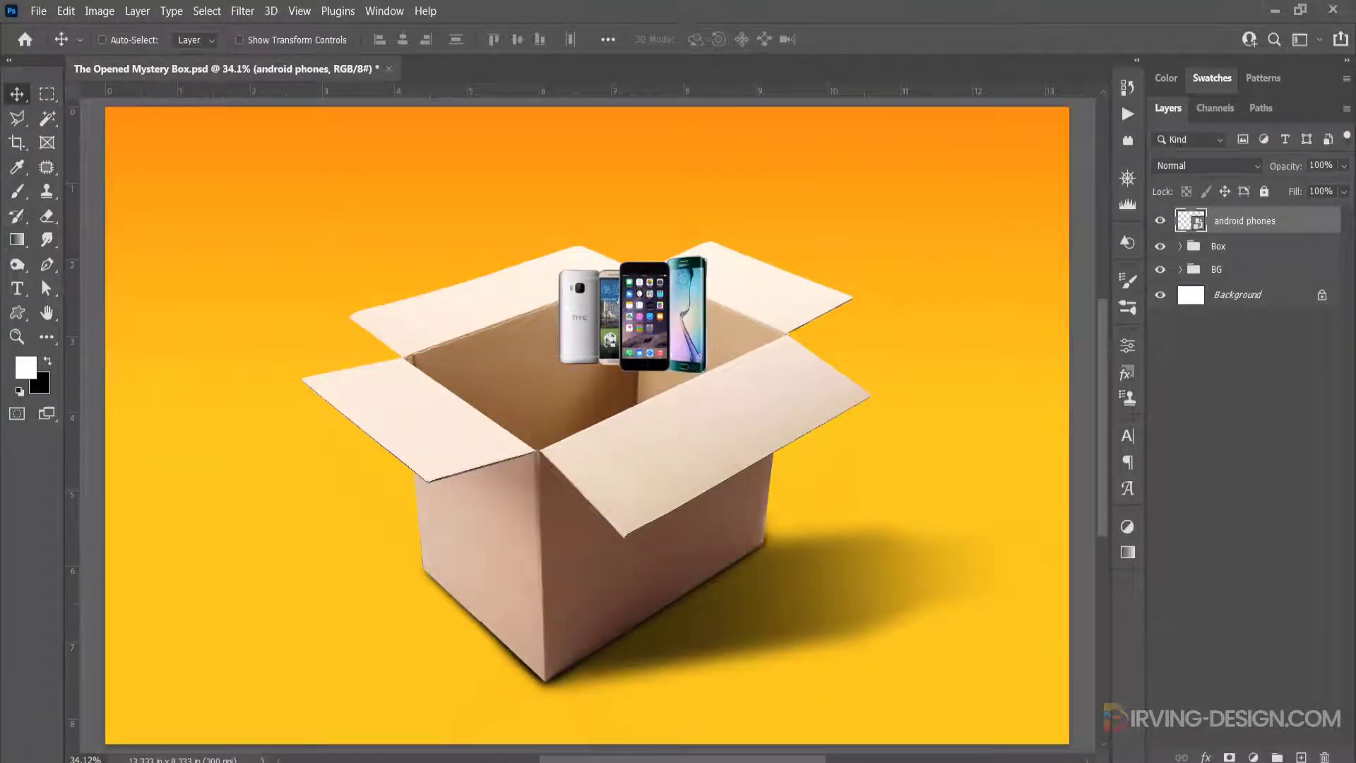
- Place the desktop tower image over the box opening, scaled to about 25.2% and rotated about -5.7°
key("alt+Tab")
left_click_drag(752, 138, 573, 460)
left_click_drag(889, 117, 679, 277)
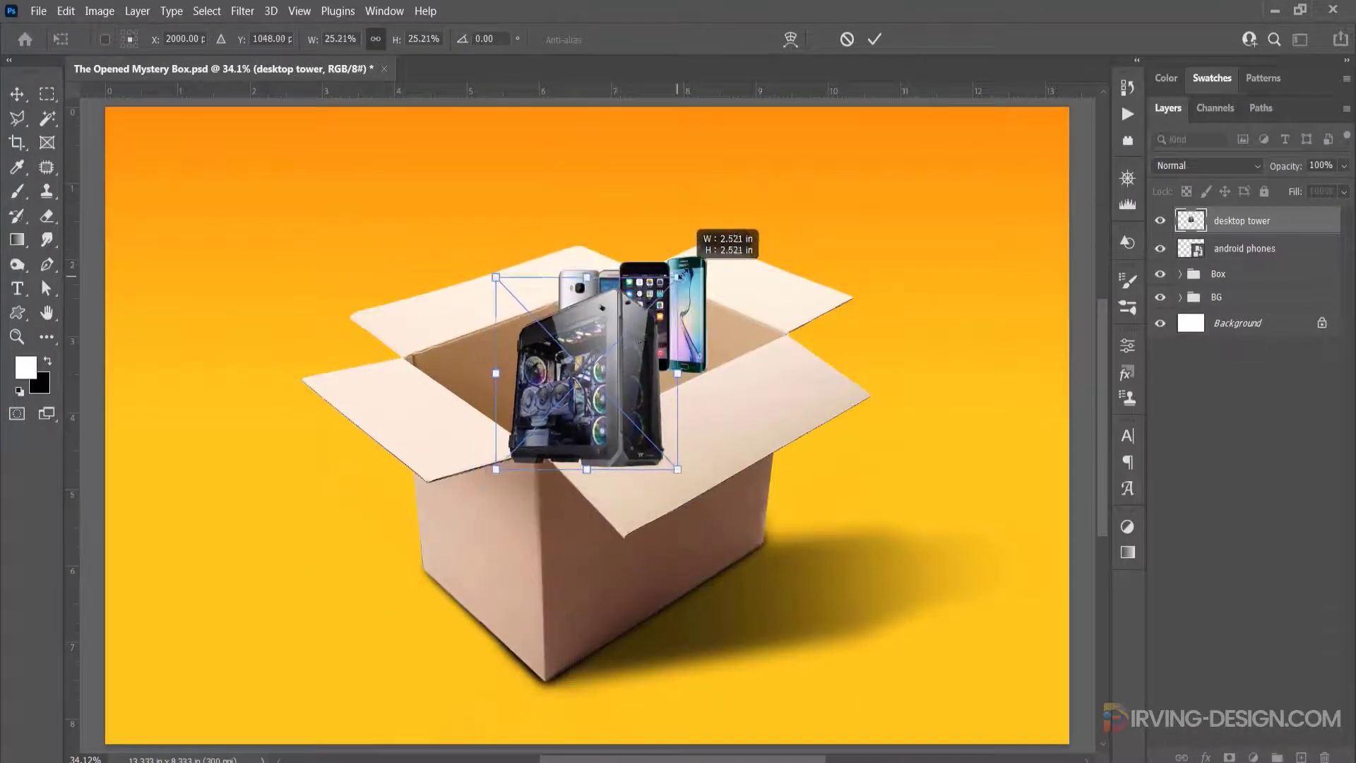
left_click_drag(634, 357, 625, 364)
left_click_drag(685, 489, 696, 477)
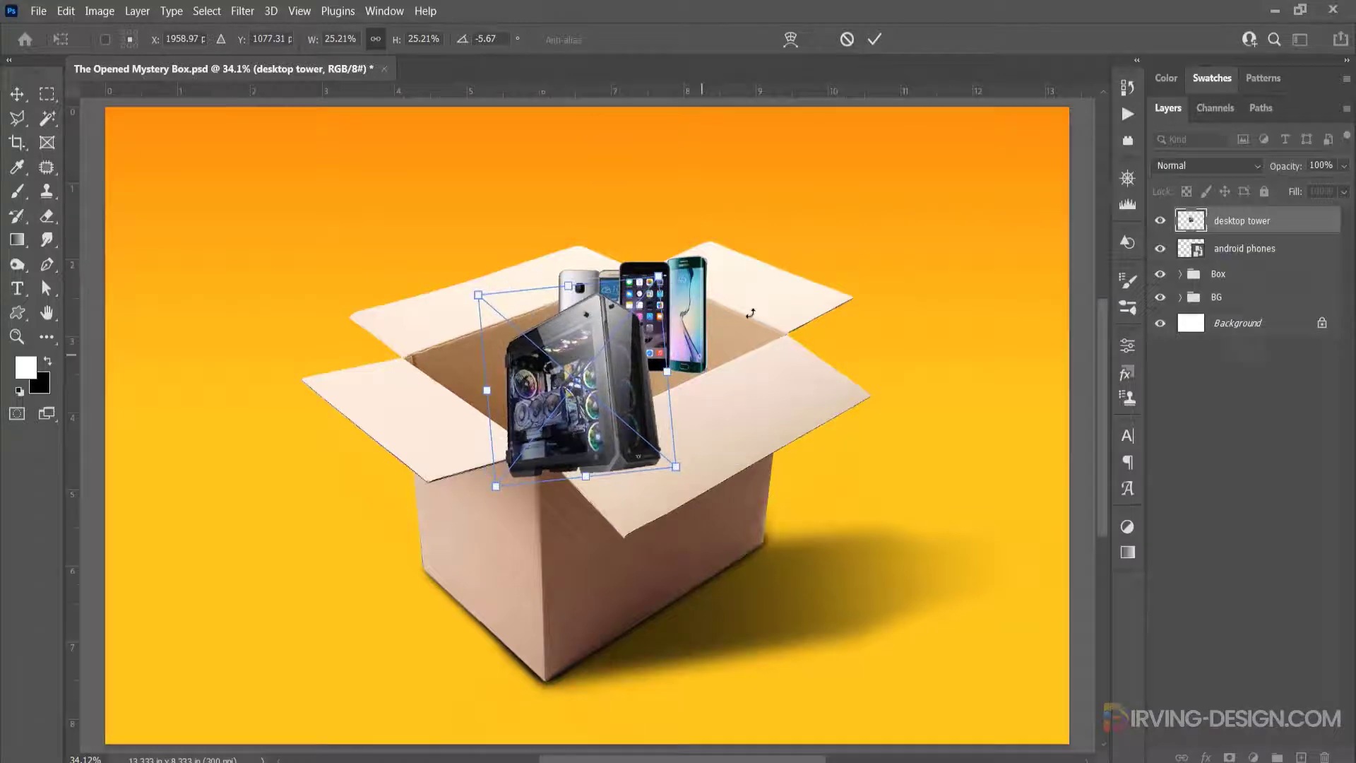
left_click(876, 41)
- Scale the android phones to about 13.9% and rotate them about 12° behind the desktop tower
key("alt+bracketleft")
key("ctrl+t")
left_click_drag(719, 237, 735, 206)
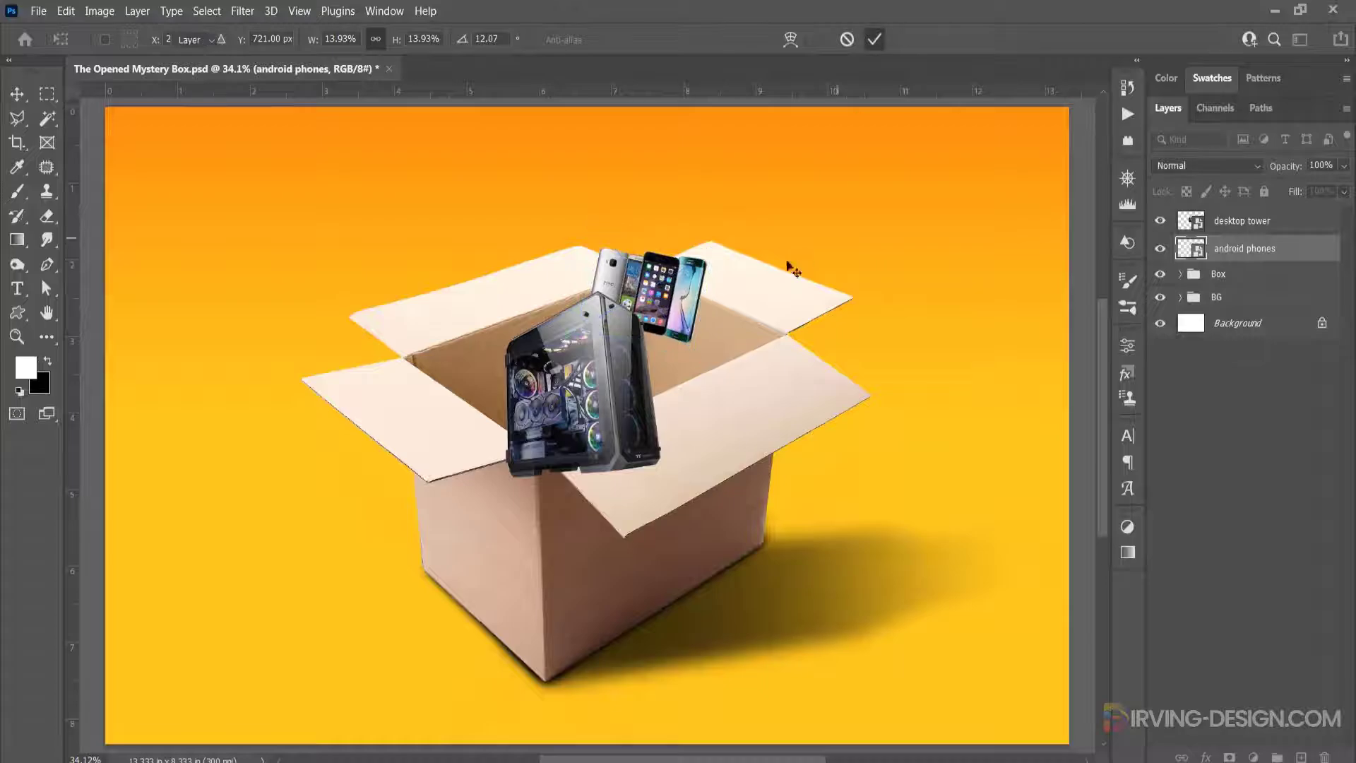
key("Return")
- Place the Laptop-PNG-File image between the tower and phones layers, scaled down and positioned over the box's left flaps
key("alt+Tab")
left_click_drag(549, 269, 452, 368)
left_click_drag(981, 111, 694, 266)
left_click_drag(593, 438, 417, 357)
left_click_drag(550, 231, 503, 249)
left_click_drag(424, 349, 433, 331)
left_click(875, 41)
- Expand the Box group, load the Box hole layer's outline as a selection to check it, and deselect it
left_click(1181, 302)
left_click(1231, 414)
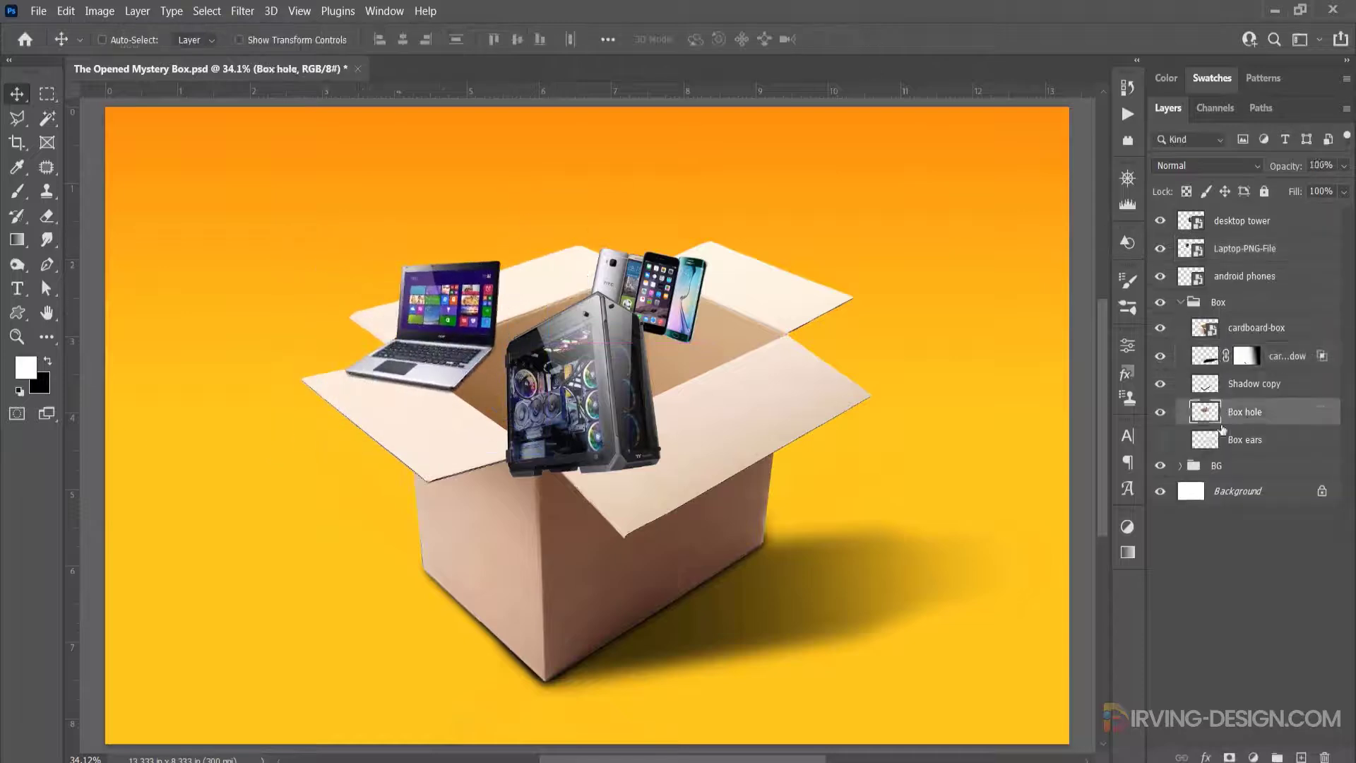
left_click(1216, 439)
left_click(1211, 415)
left_click(1206, 421, "ctrl")
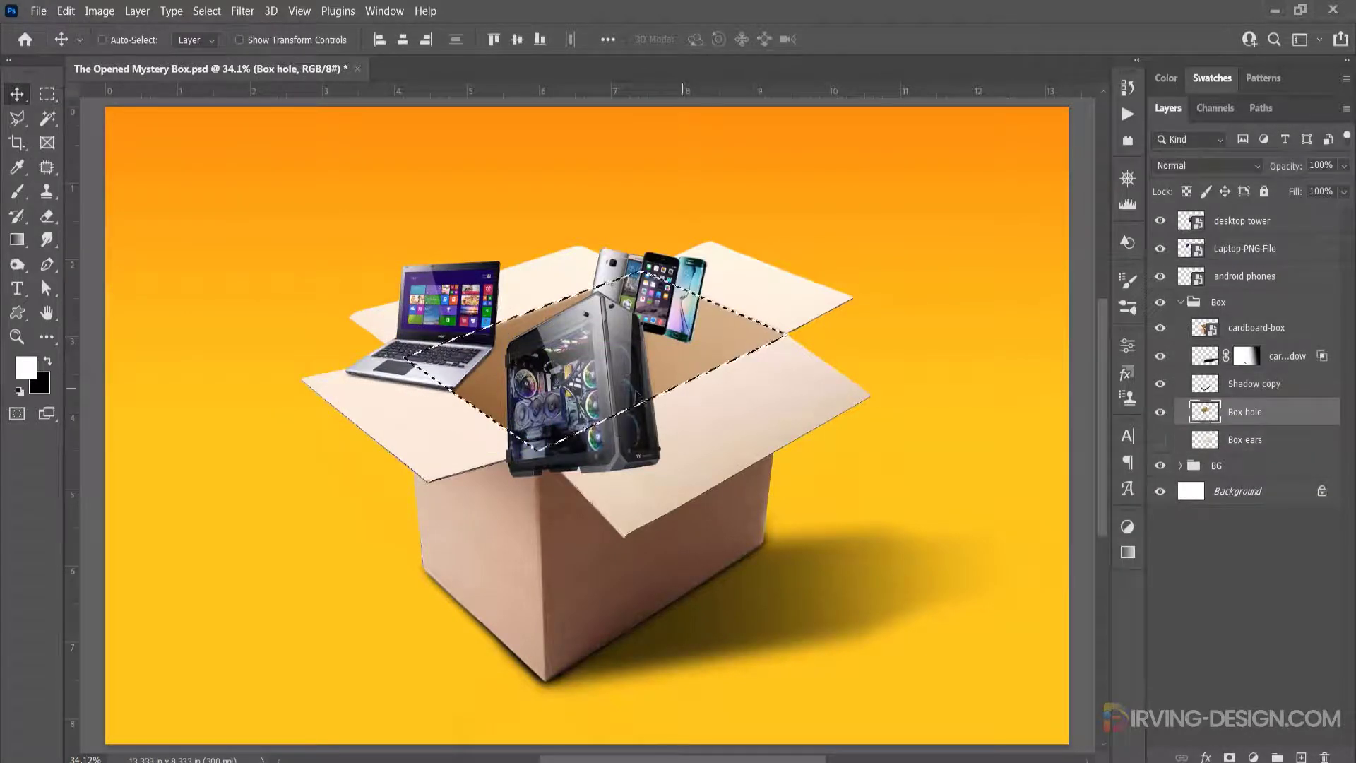
key("ctrl+d")
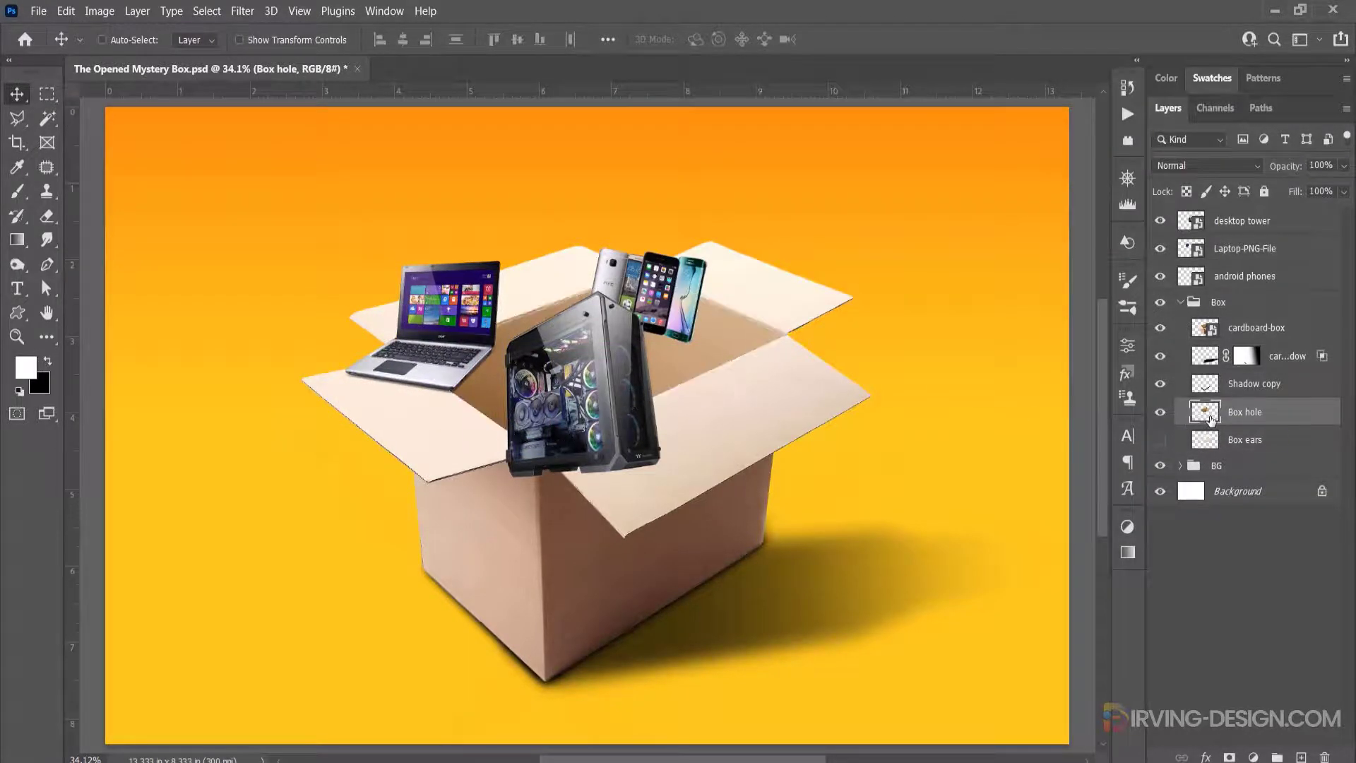
- Mask the desktop tower layer with the Box hole outline so only the part inside the opening shows
left_click(1192, 223)
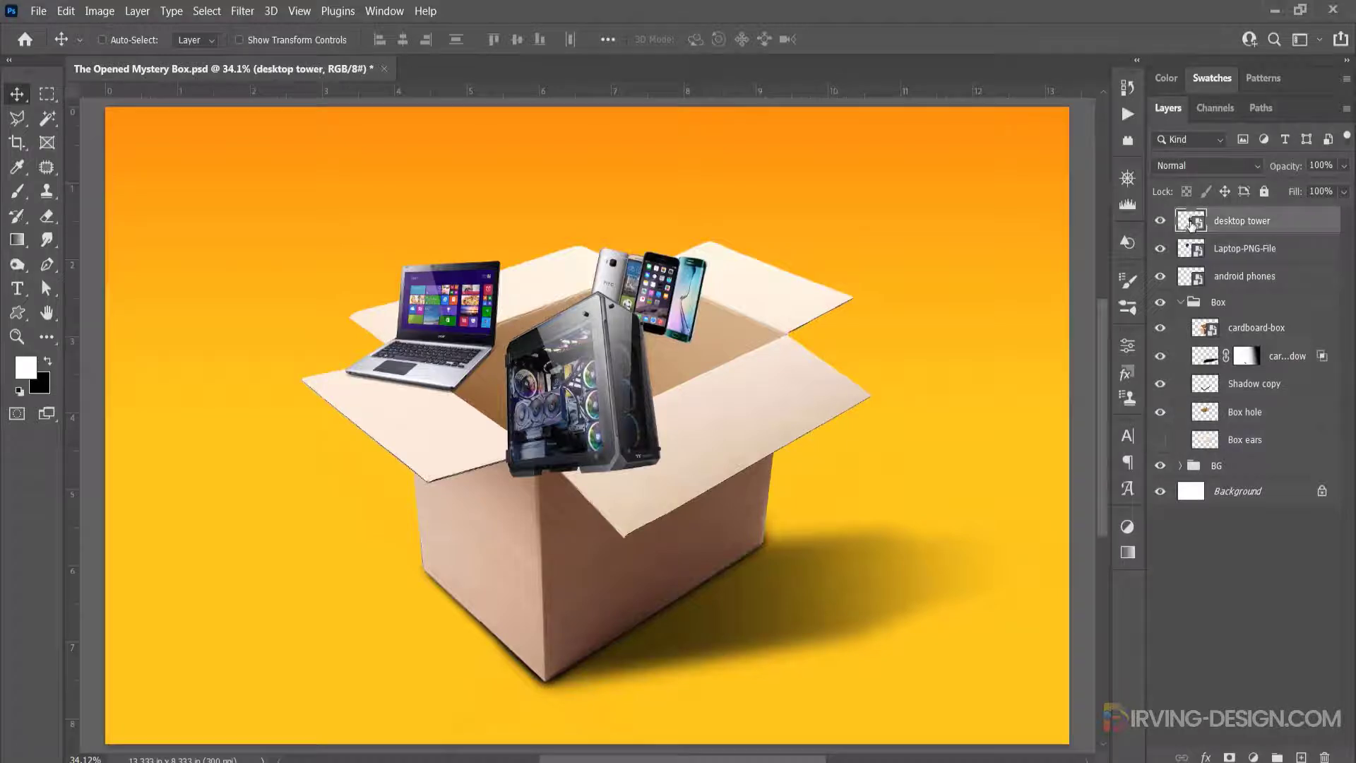
left_click(1210, 420, "ctrl")
left_click(1230, 758)
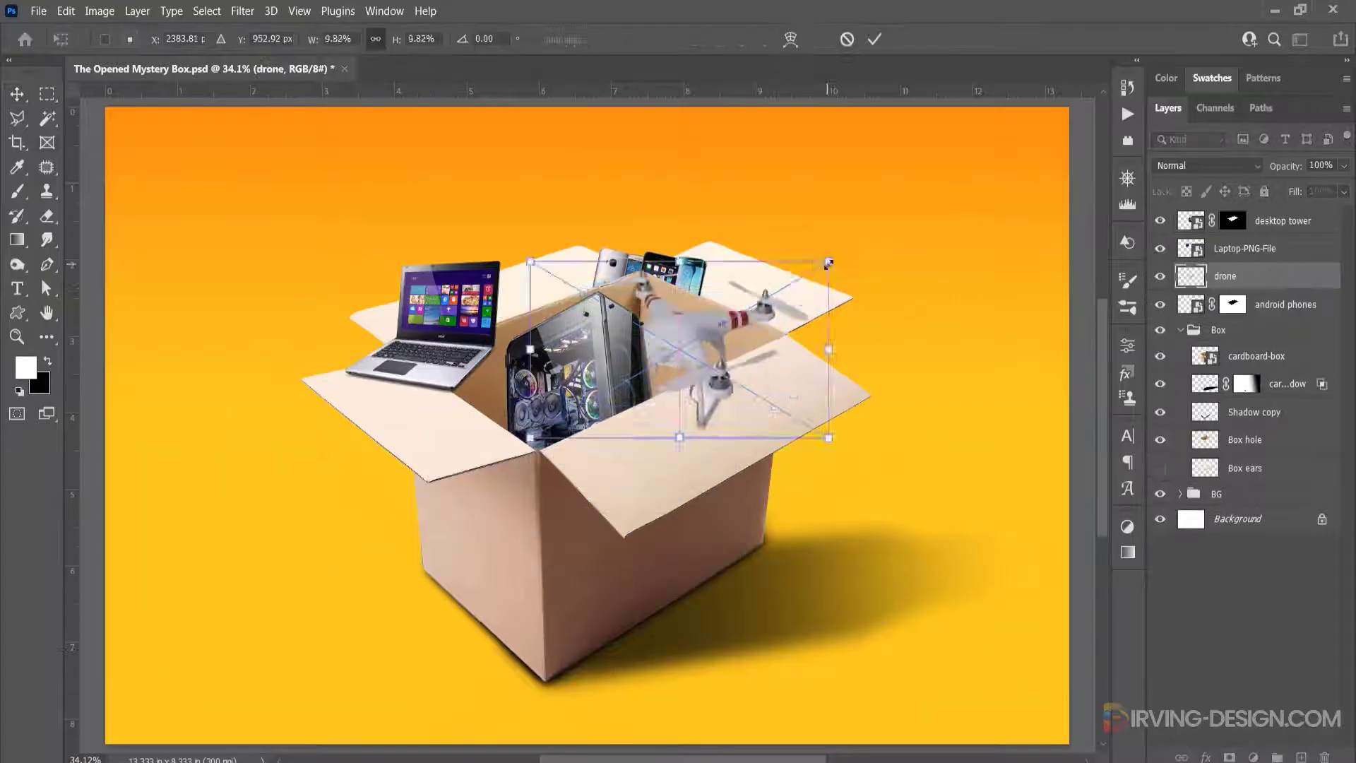
- Finish placing the scaled-down drone image over the box and apply a Levels adjustment to it
key("Return")
key("ctrl+l")
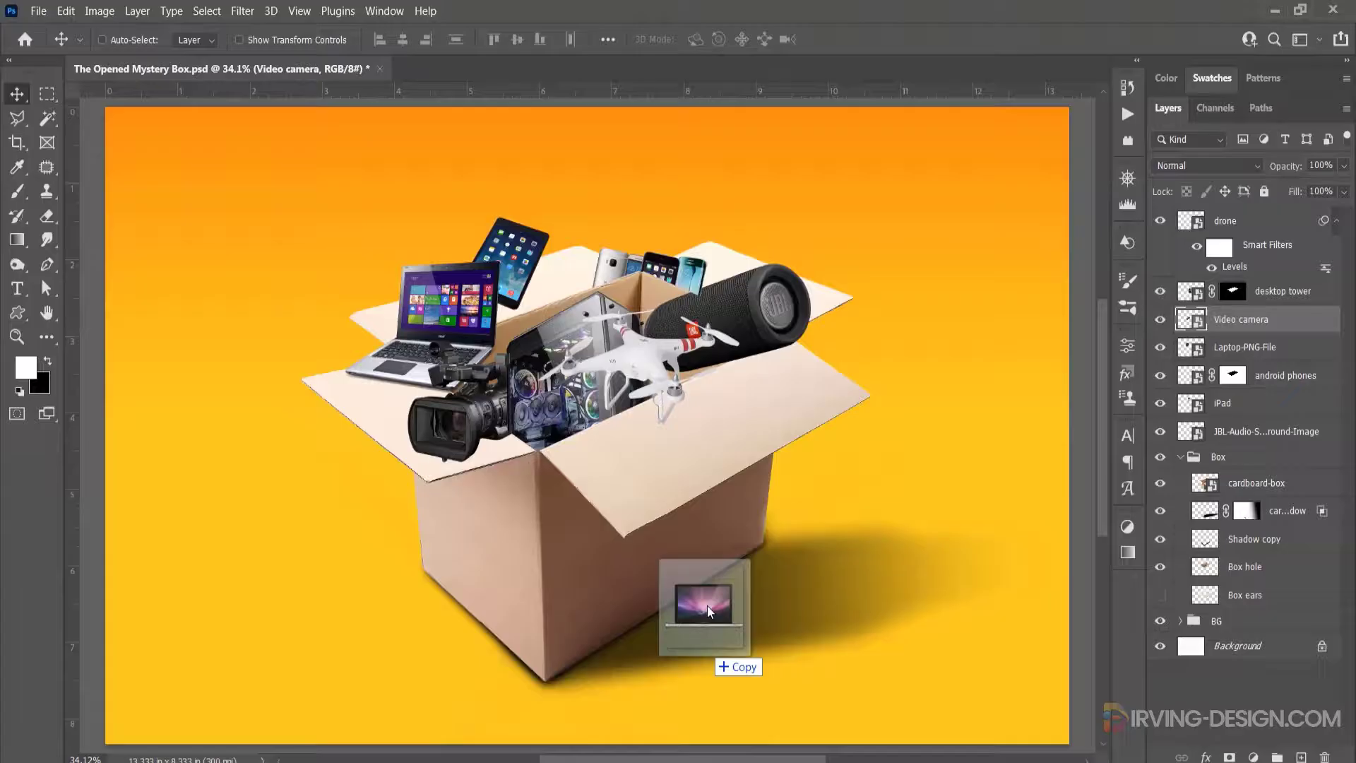
- Add the Mac-Transparent-PNG image to the composition above the Video camera layer
left_click_drag(710, 612, 710, 612)
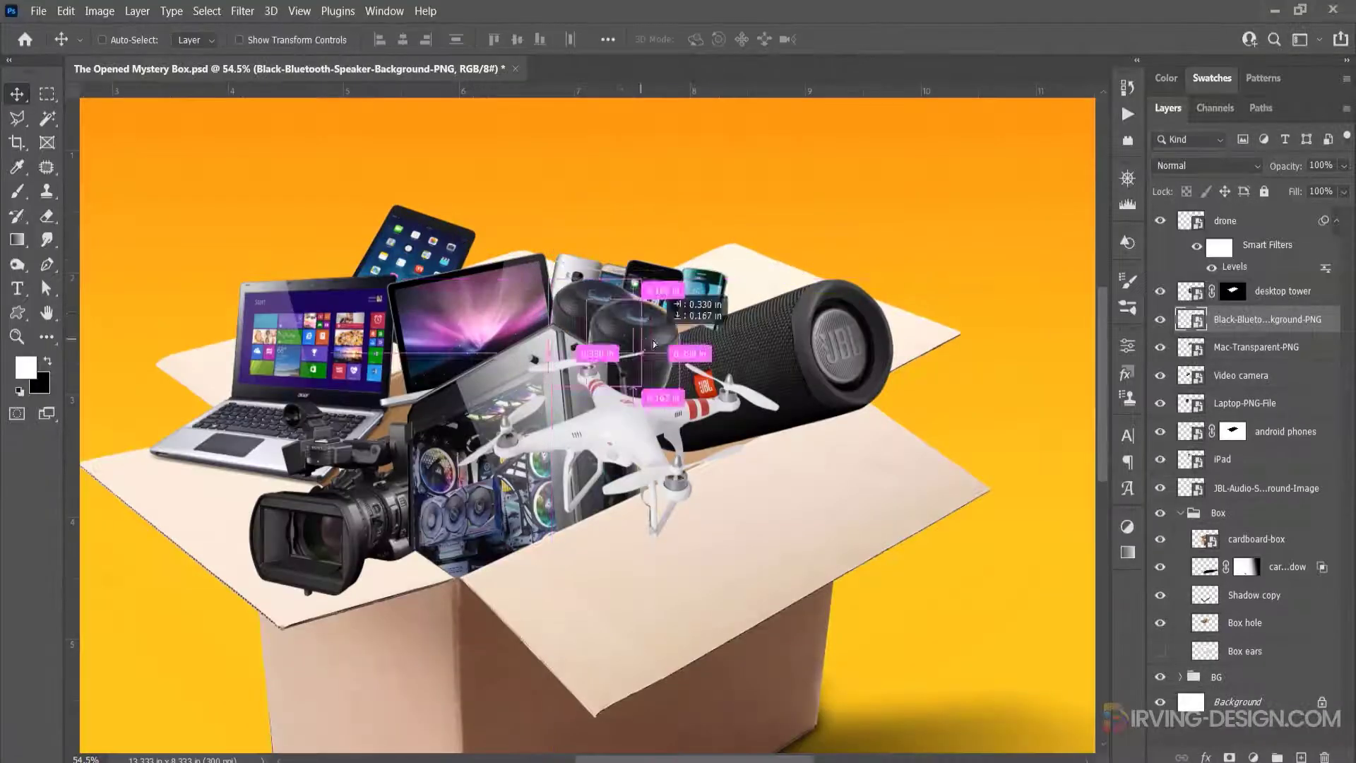
- Position the black Bluetooth speaker behind the drone and shift the video camera slightly outward over the box's front-left flap
left_click_drag(654, 344, 654, 344)
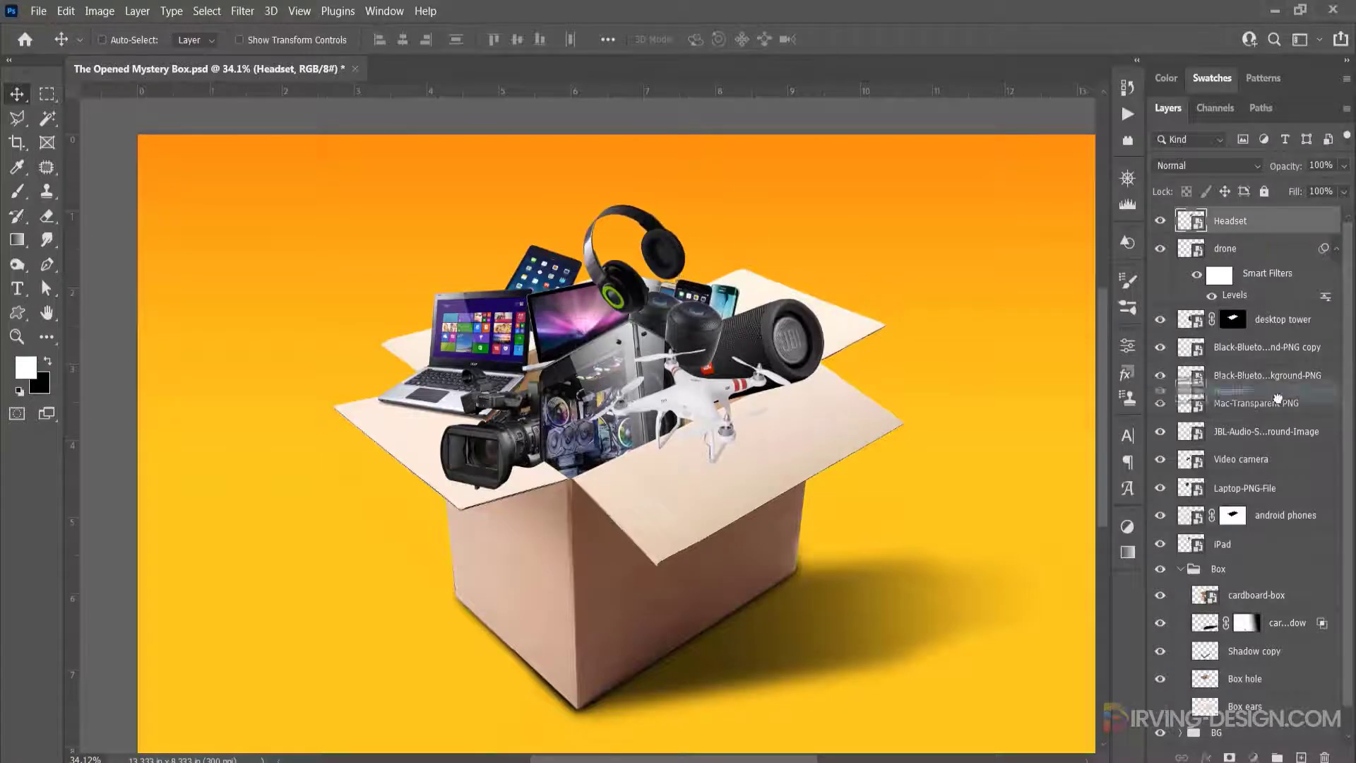
left_click_drag(510, 446, 494, 443)
left_click_drag(494, 443, 487, 441)
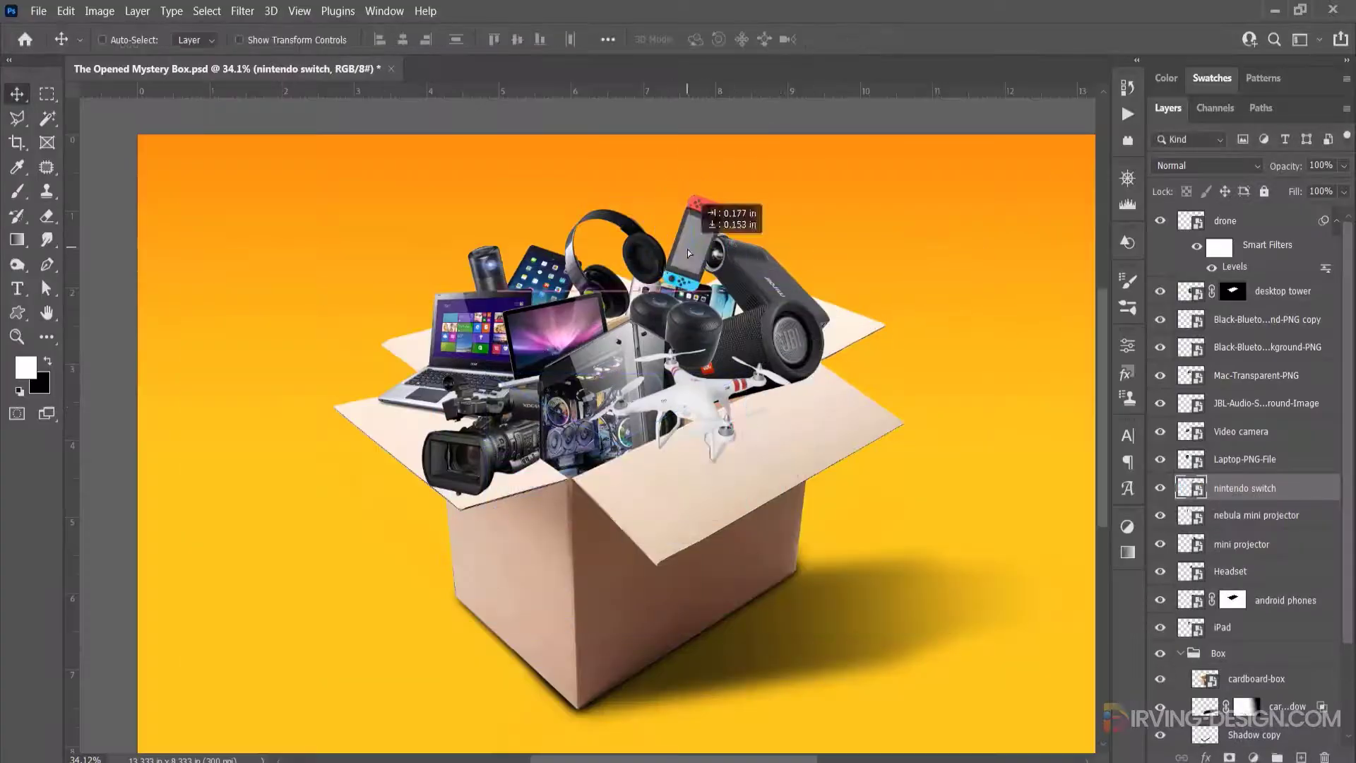
- Position the Nintendo Switch images behind the headset and place the scaled-down PSP-3000-Model image among the electronics
left_click_drag(635, 254, 647, 248)
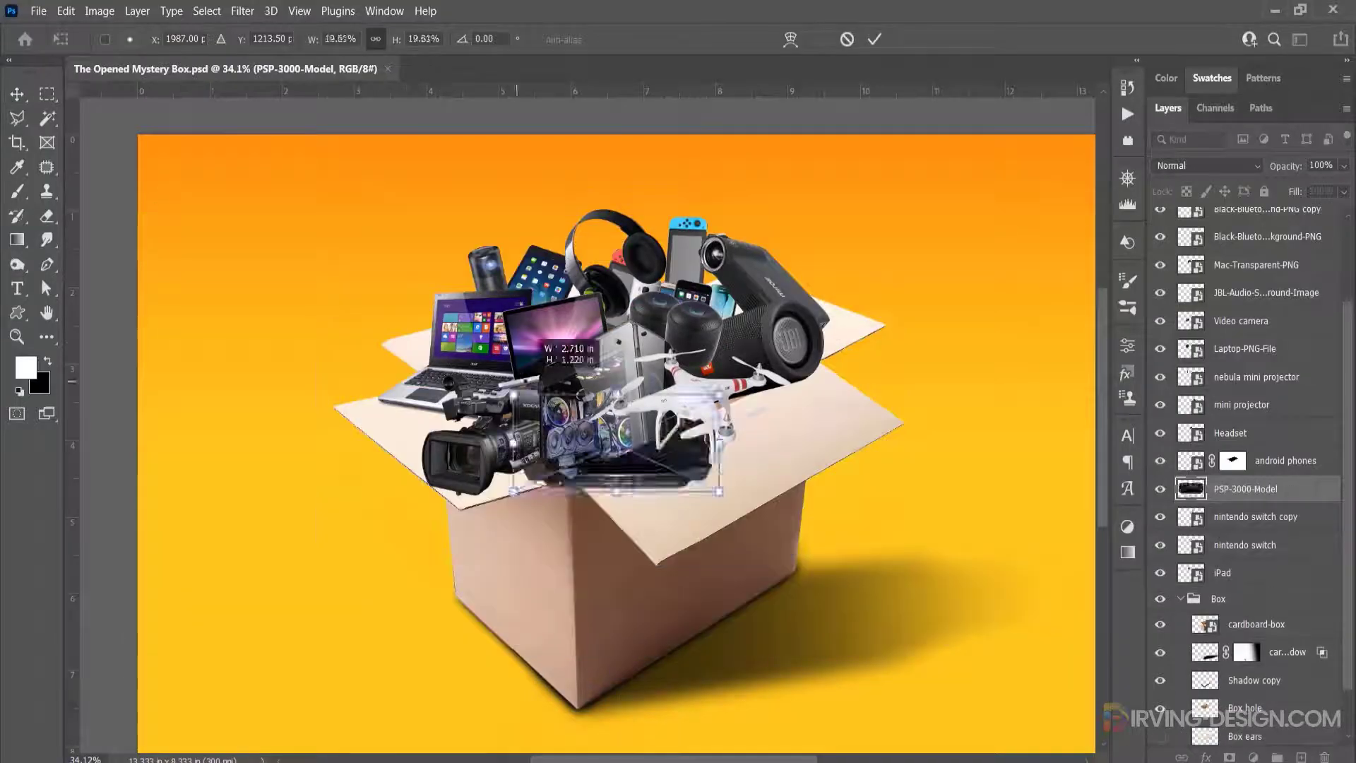
left_click_drag(664, 178, 753, 173)
key("Return")
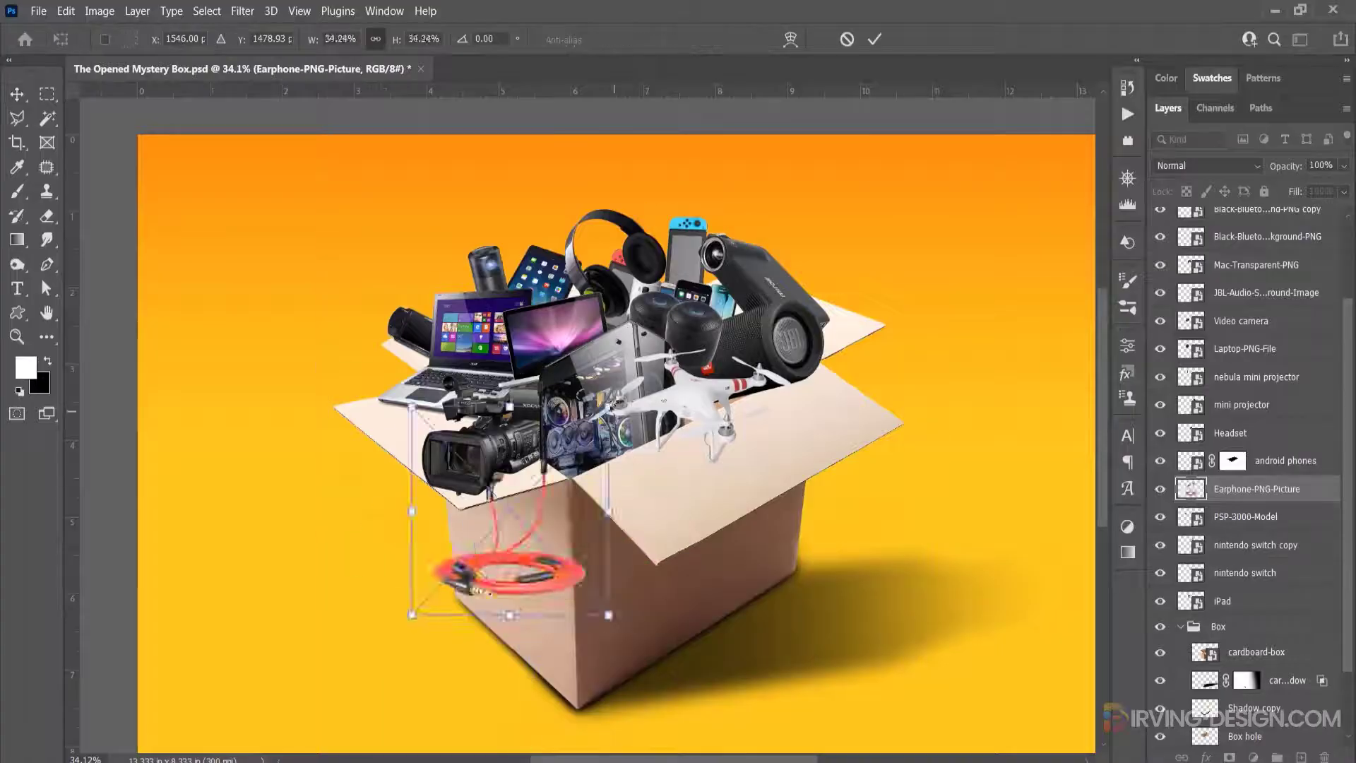
- Scale the Earphone-PNG-Picture image to 13.29%, rotate it to -148.07°, and hang it over the box's front-left flap
left_click_drag(565, 608, 552, 535)
left_click_drag(551, 479, 547, 500)
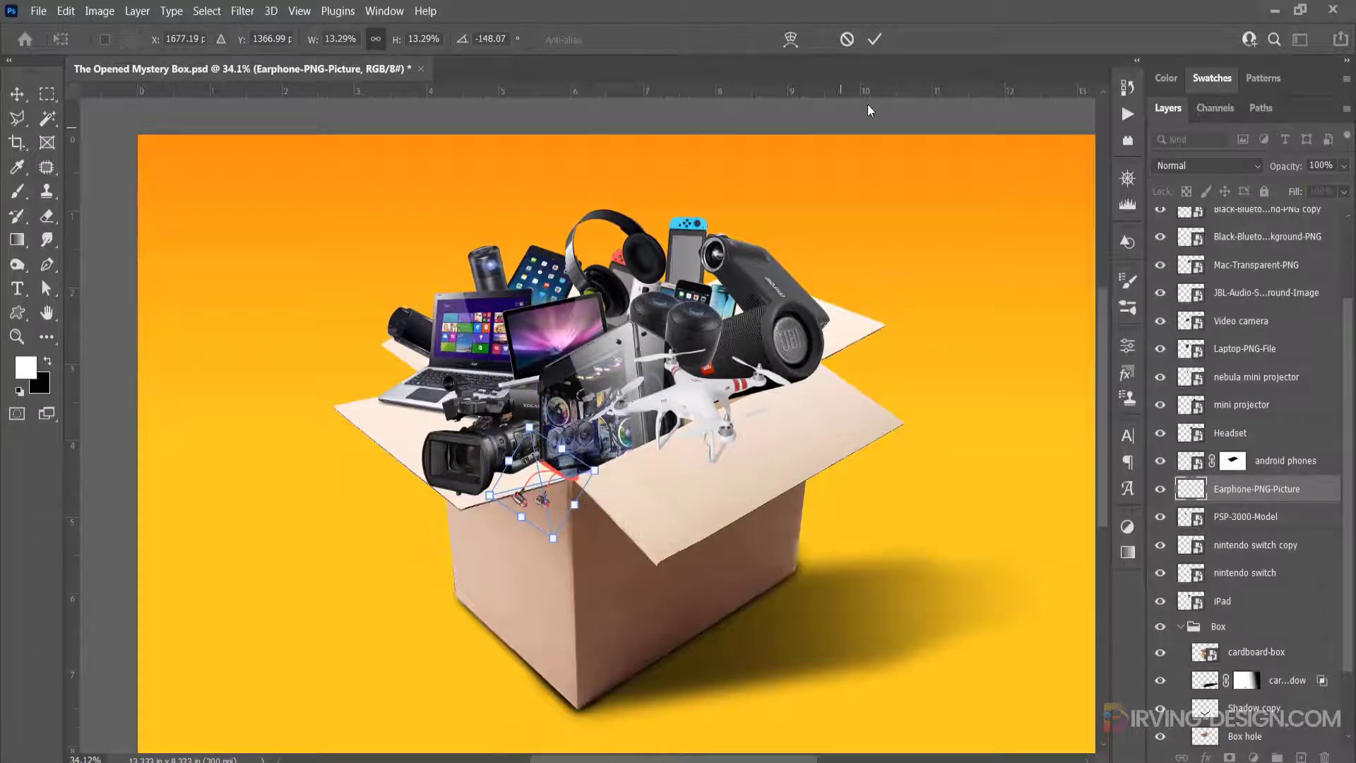
left_click(877, 41)
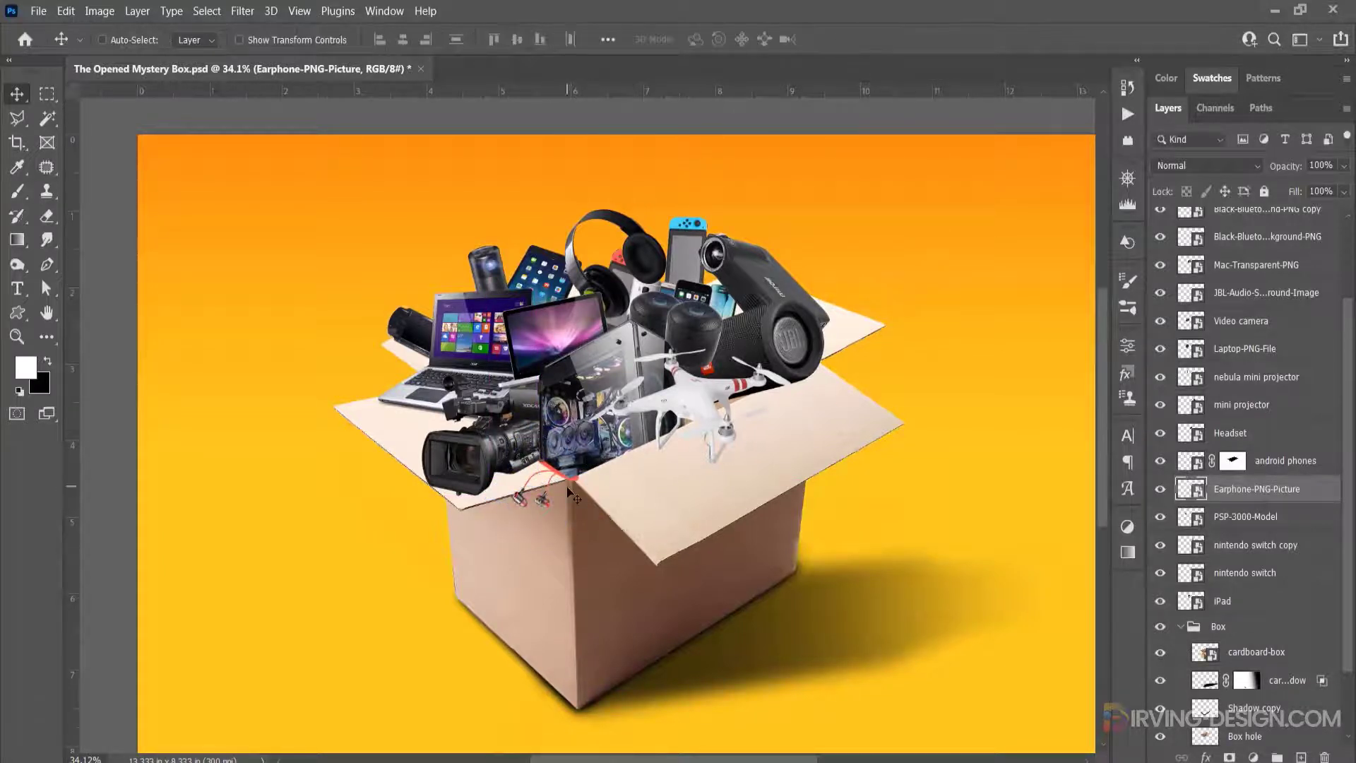
- Duplicate the earphones onto the box's back-right flap beside the JBL speaker and rotate the copy to 98.54°
left_click_drag(557, 472, 826, 359)
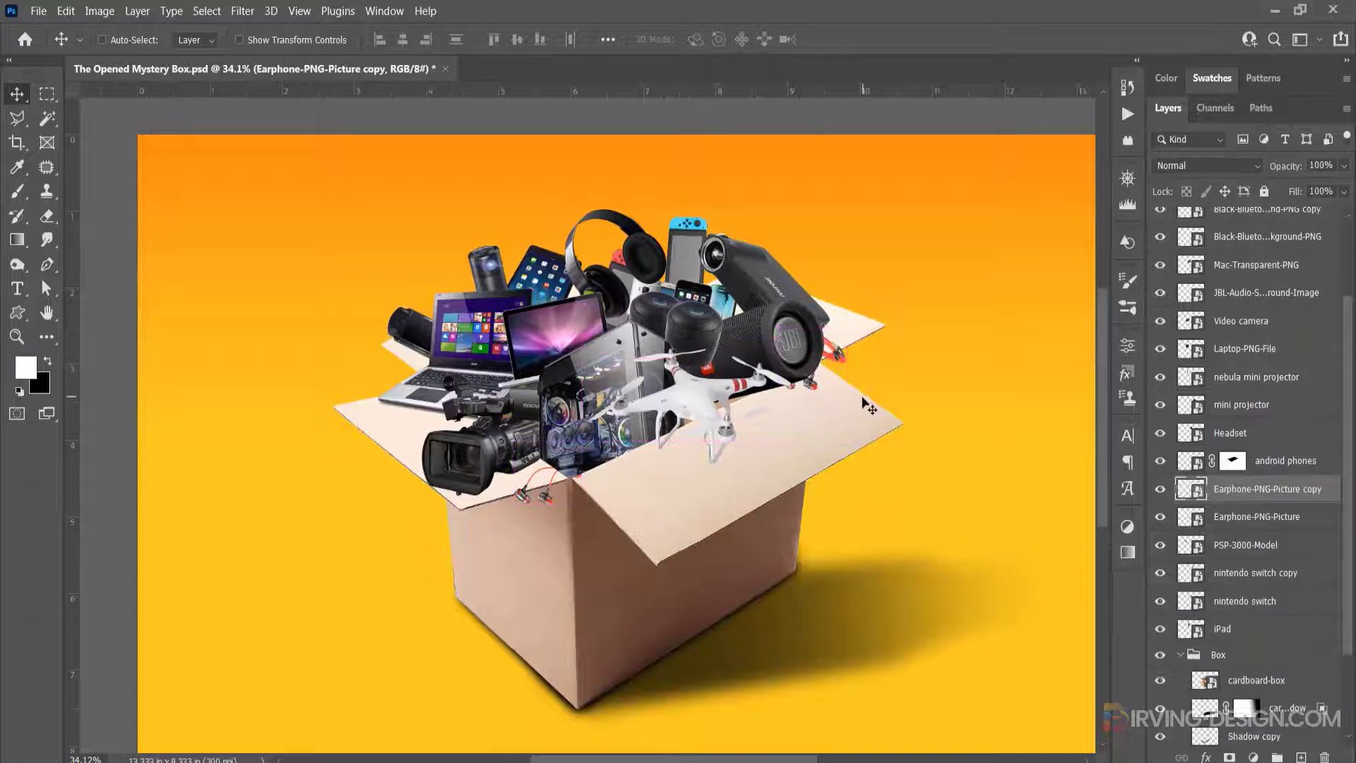
key("ctrl+t")
left_click_drag(884, 317, 728, 286)
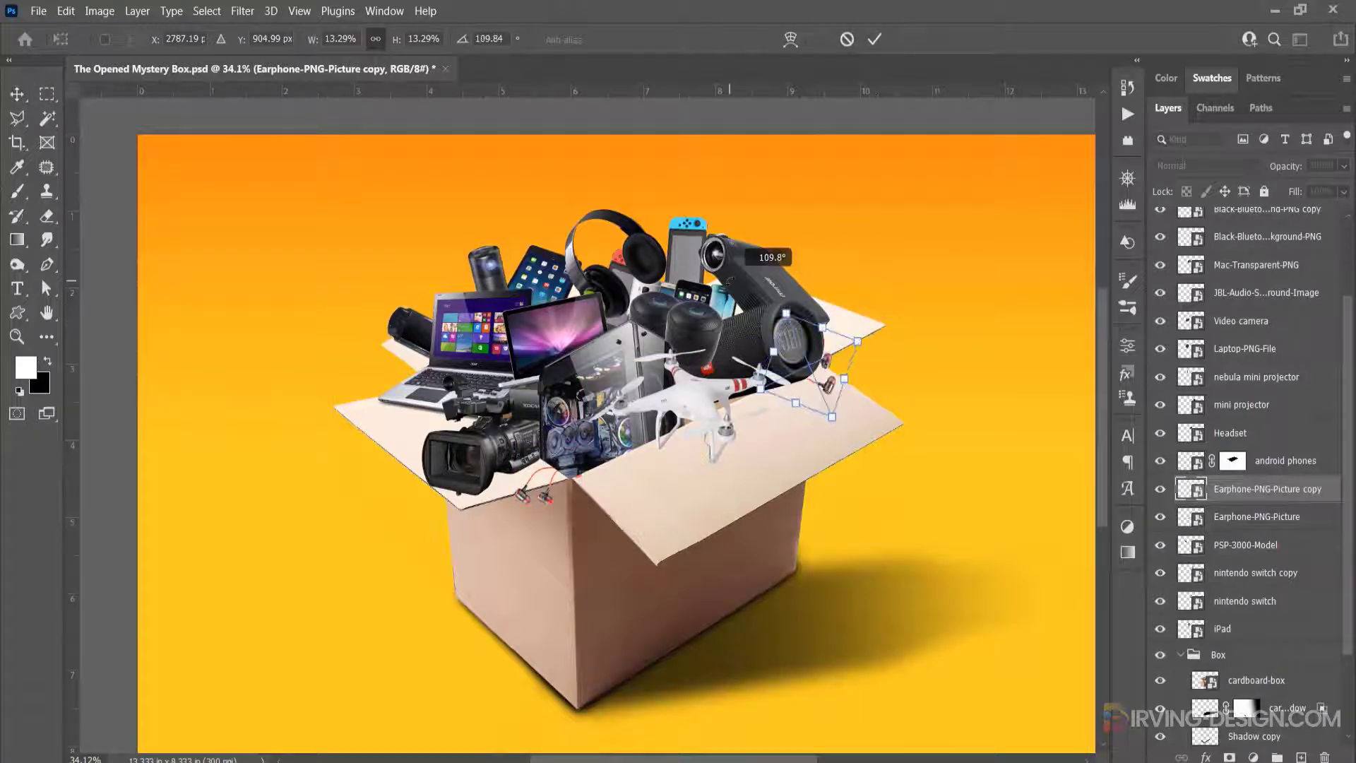
left_click_drag(811, 384, 835, 367)
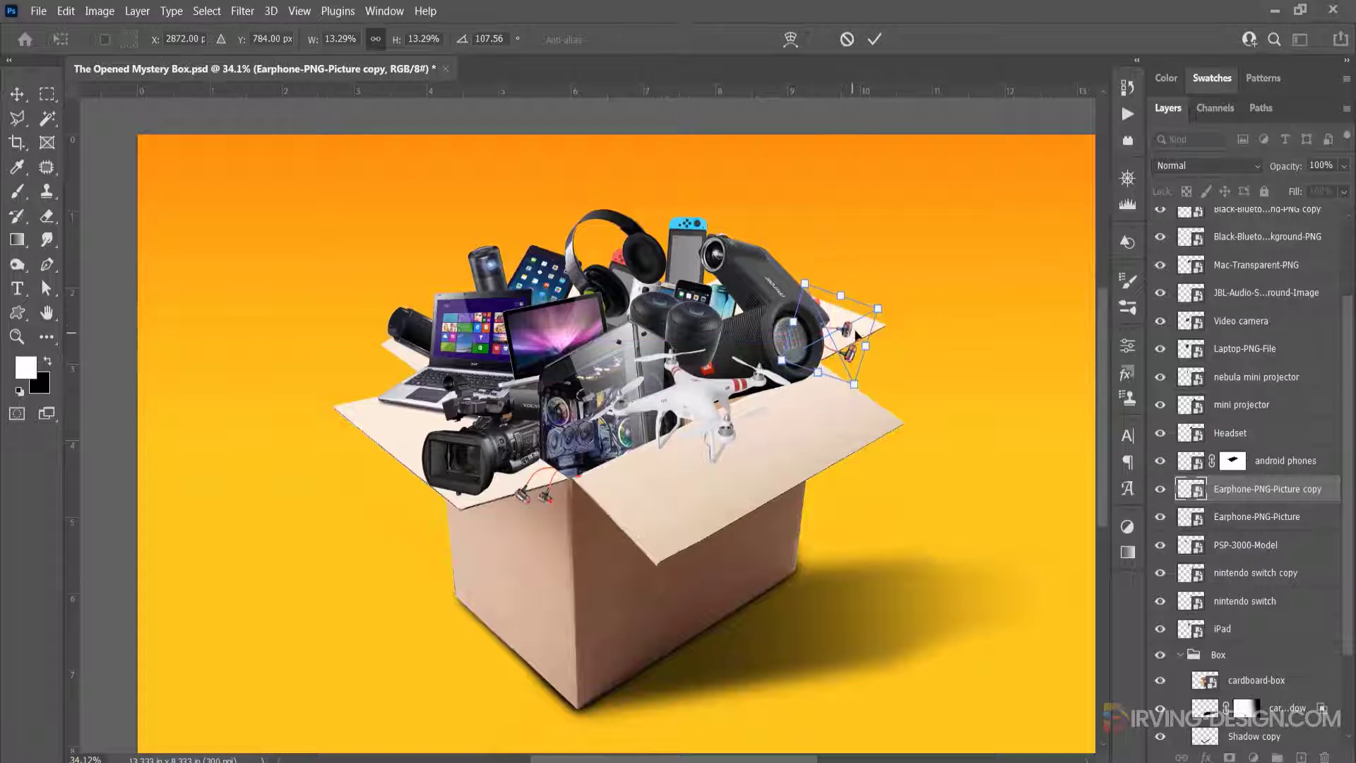
left_click_drag(801, 269, 790, 275)
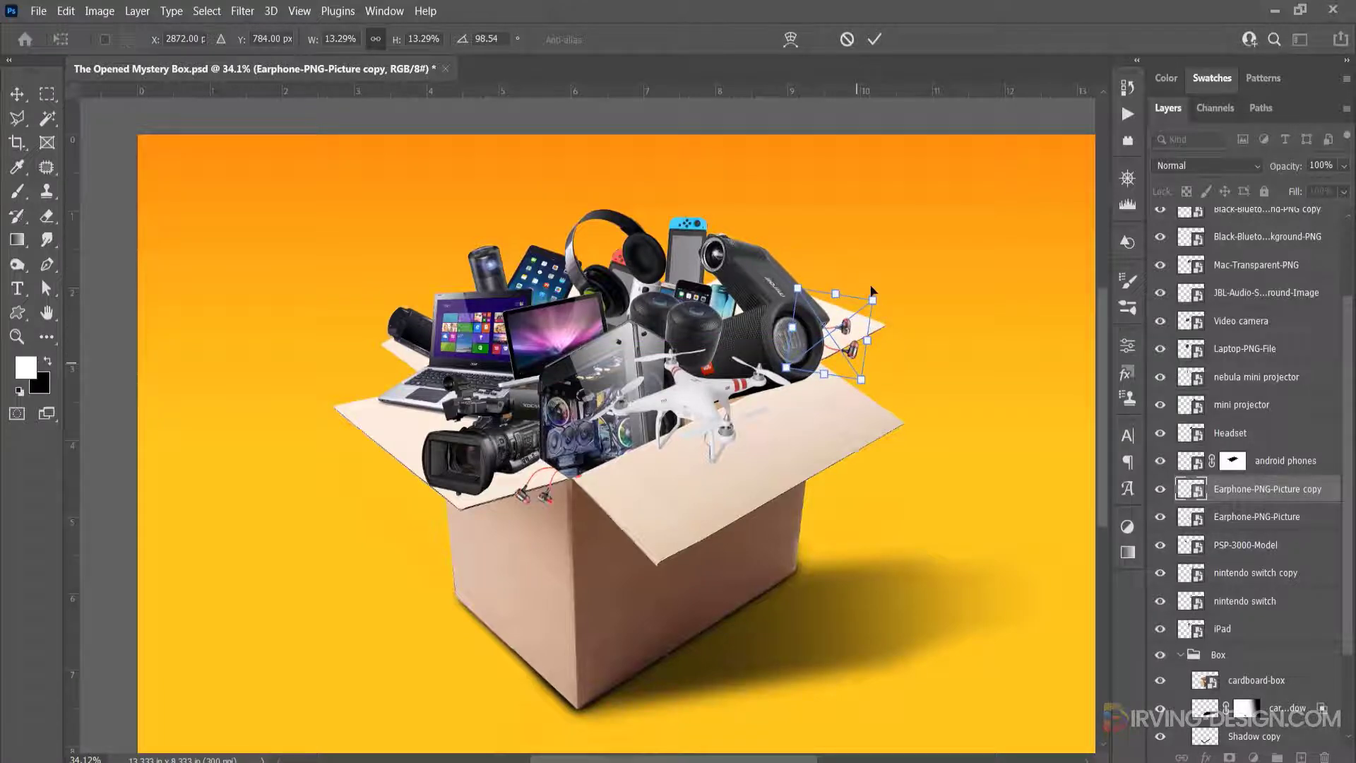
left_click(875, 41)
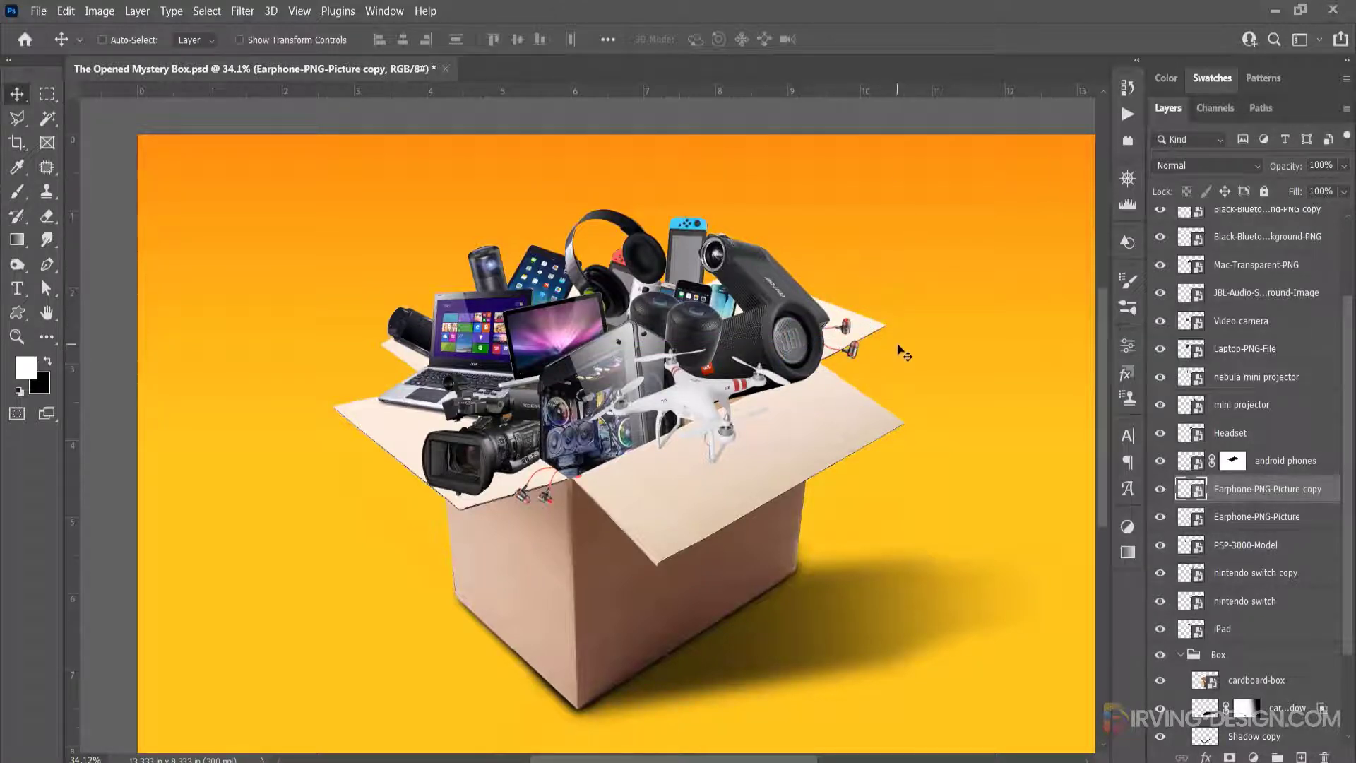
- Group all product layers from drone to iPad and name the group Electronics
scroll(1279, 286, "up", 3)
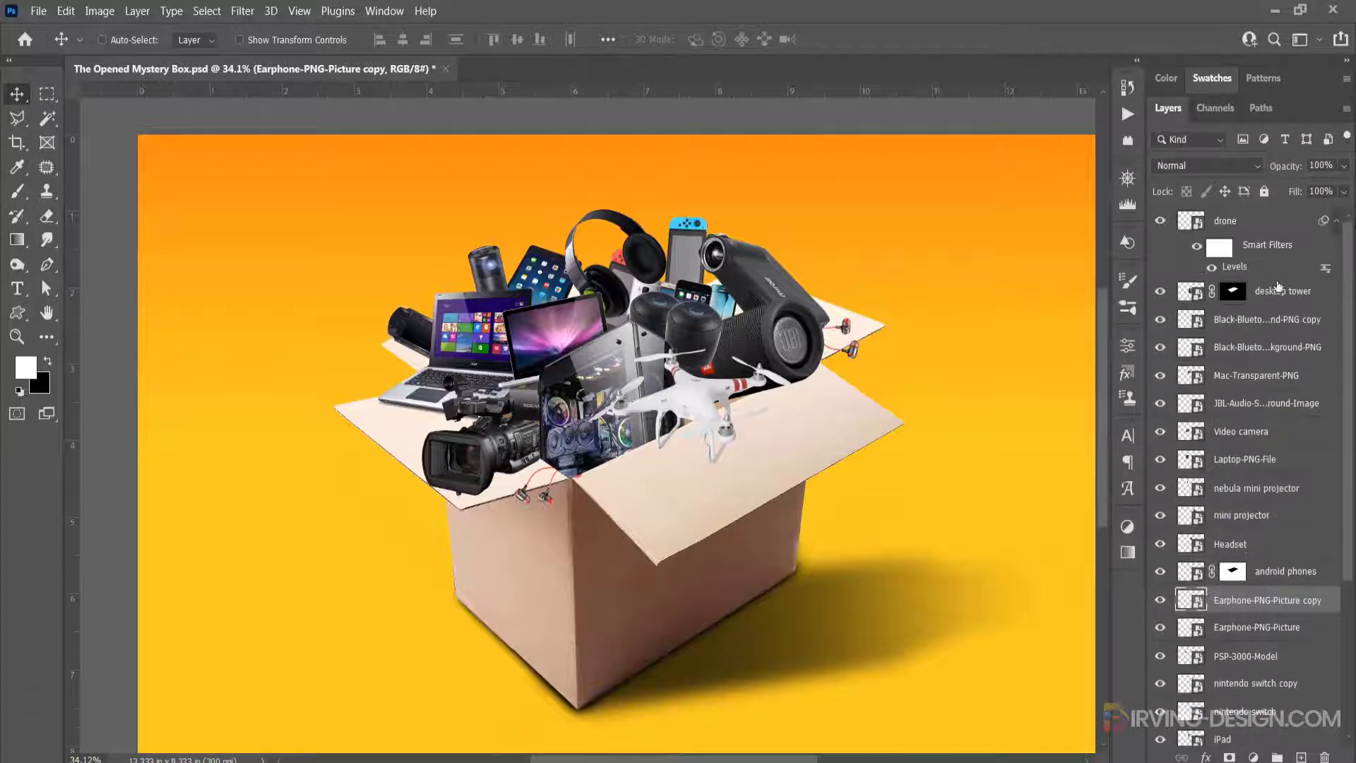
left_click(1193, 296)
left_click(1210, 227)
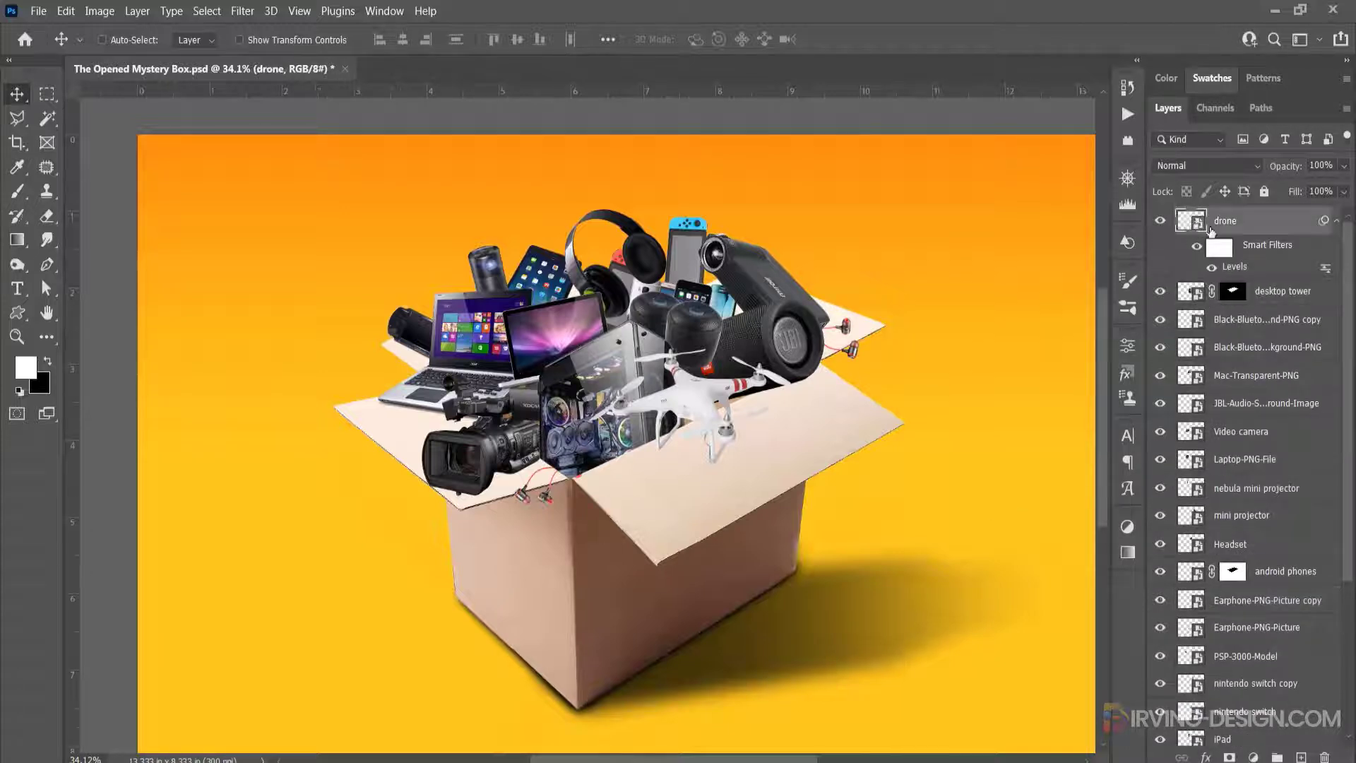
scroll(1350, 254, "down", 6)
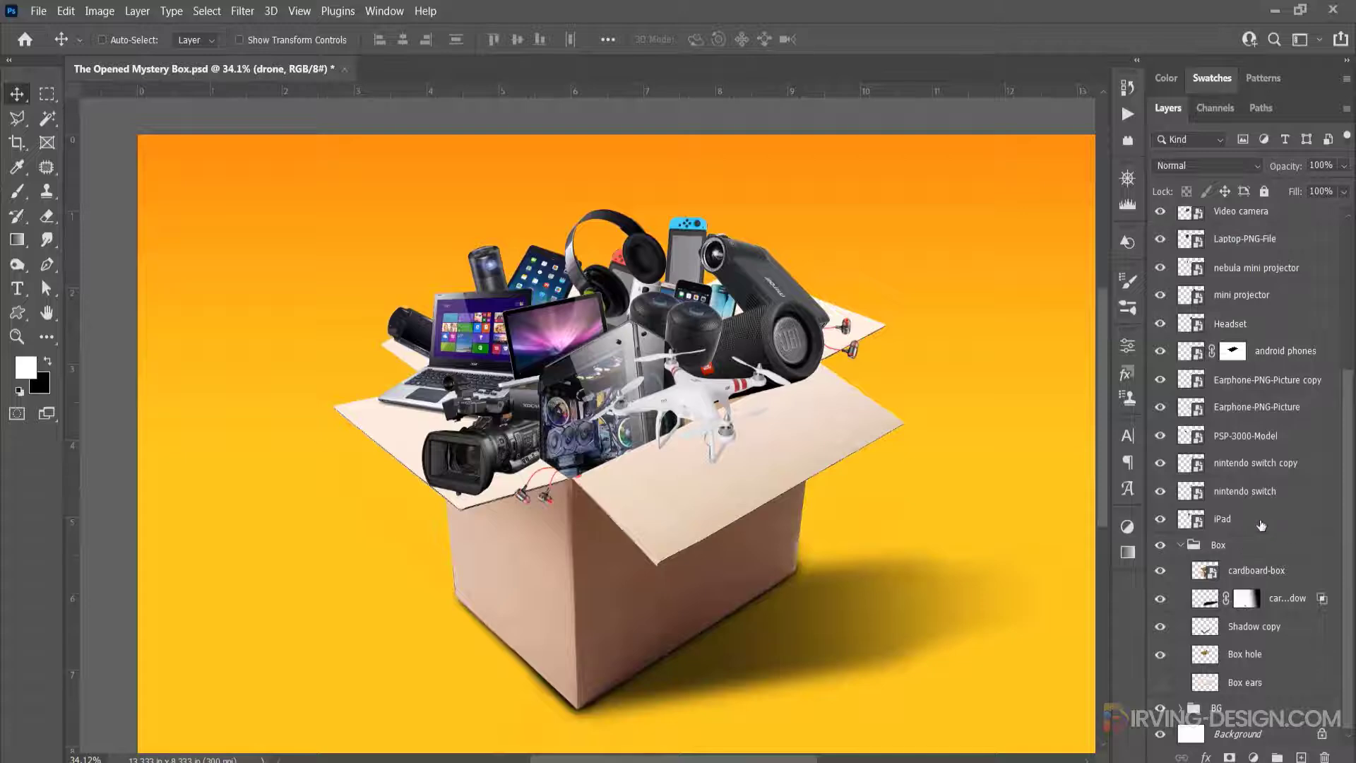
left_click(1262, 525, "shift")
left_click_drag(1262, 533, 1278, 757)
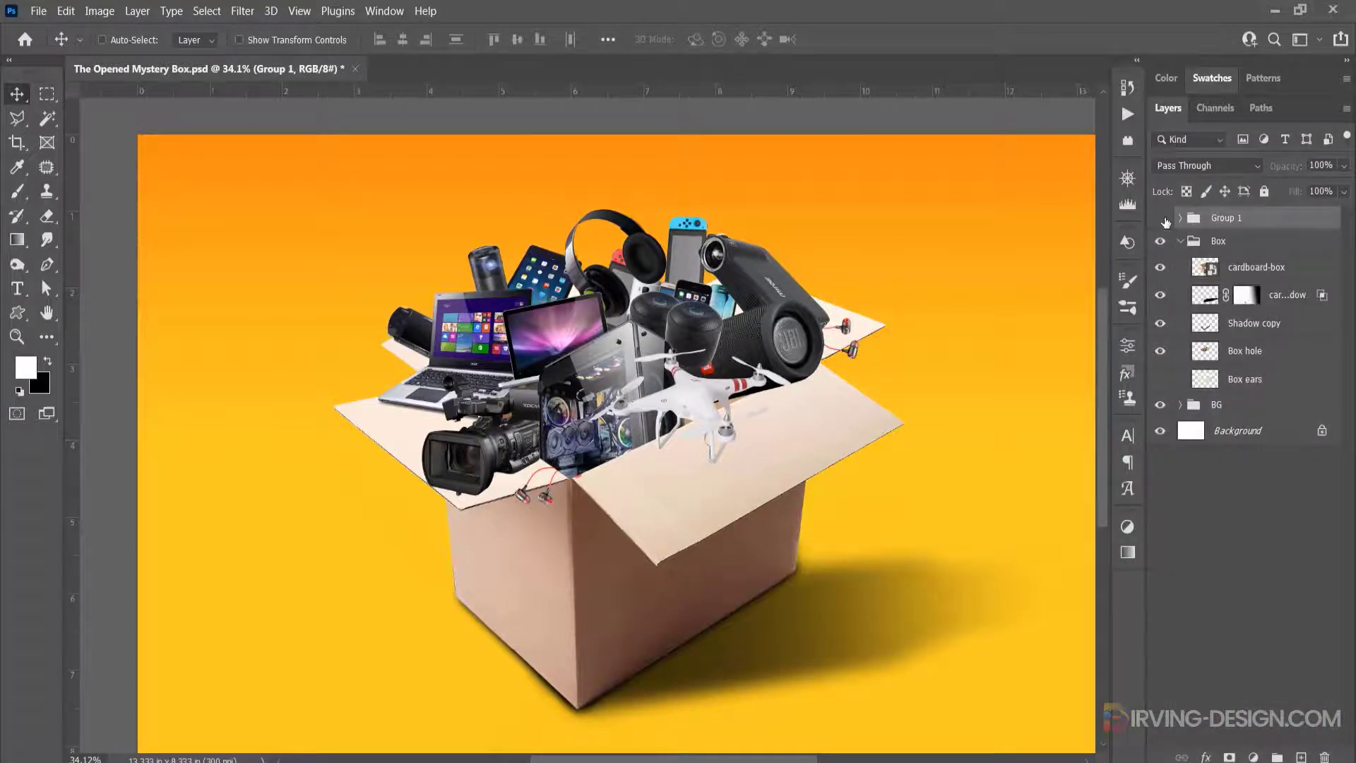
left_click(1161, 219)
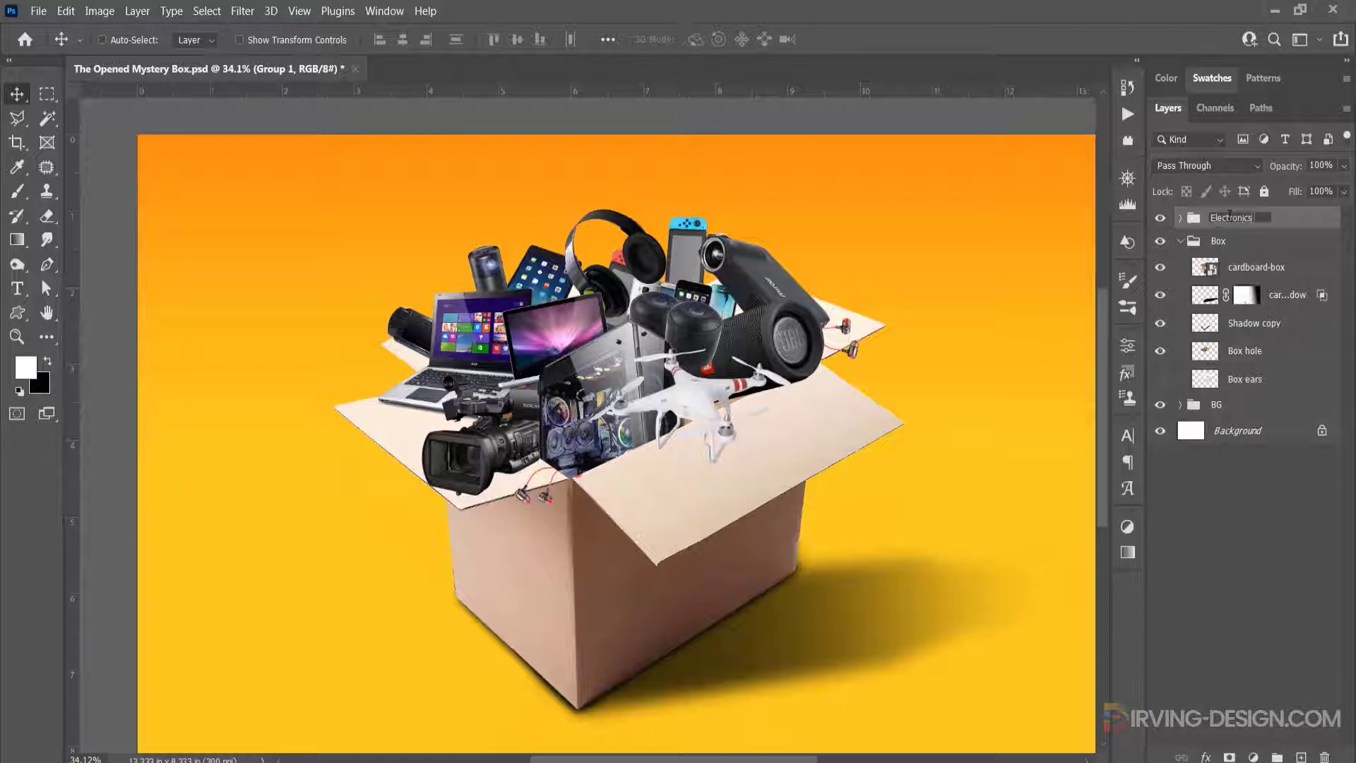
key("Return")
- In the Electronics group, move the drone slightly lower over the front flap and add a layer mask to it
left_click(1180, 240)
left_click(1180, 218)
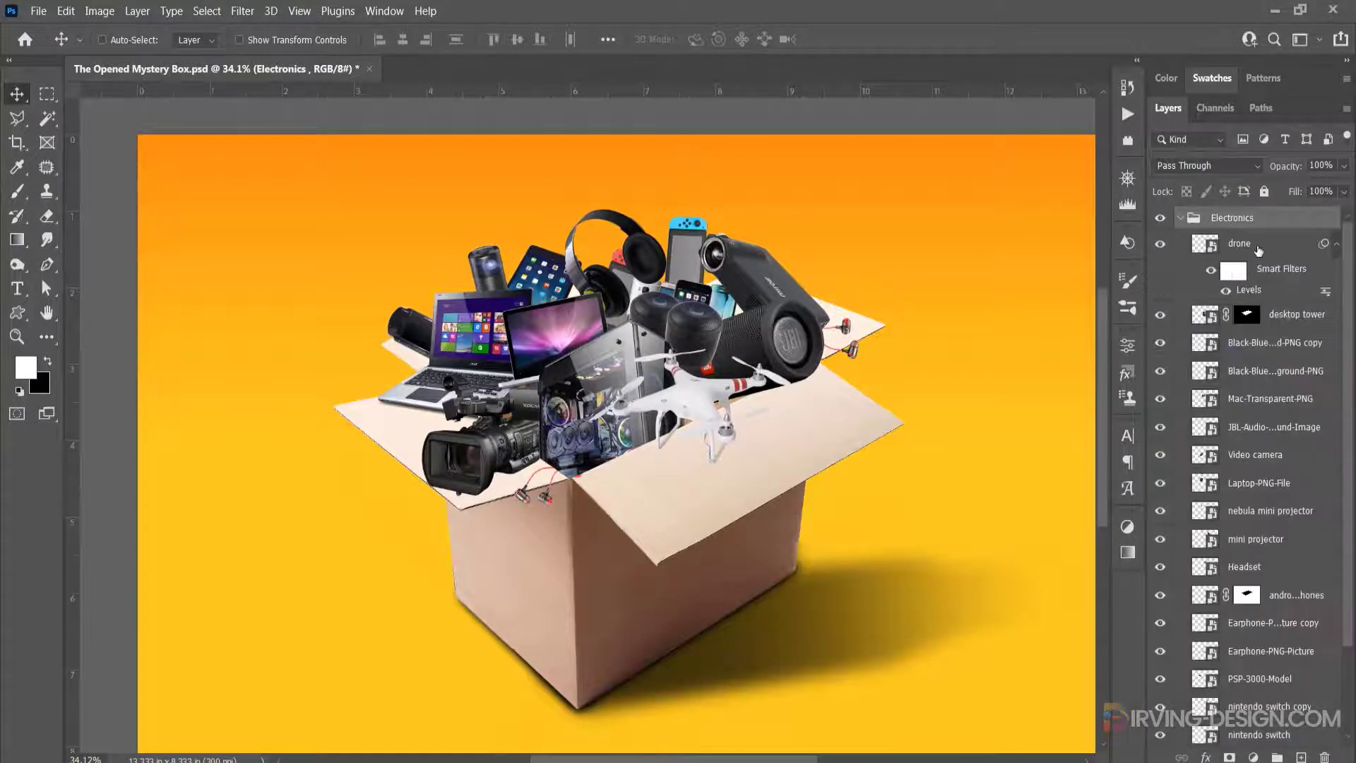
left_click(1338, 244)
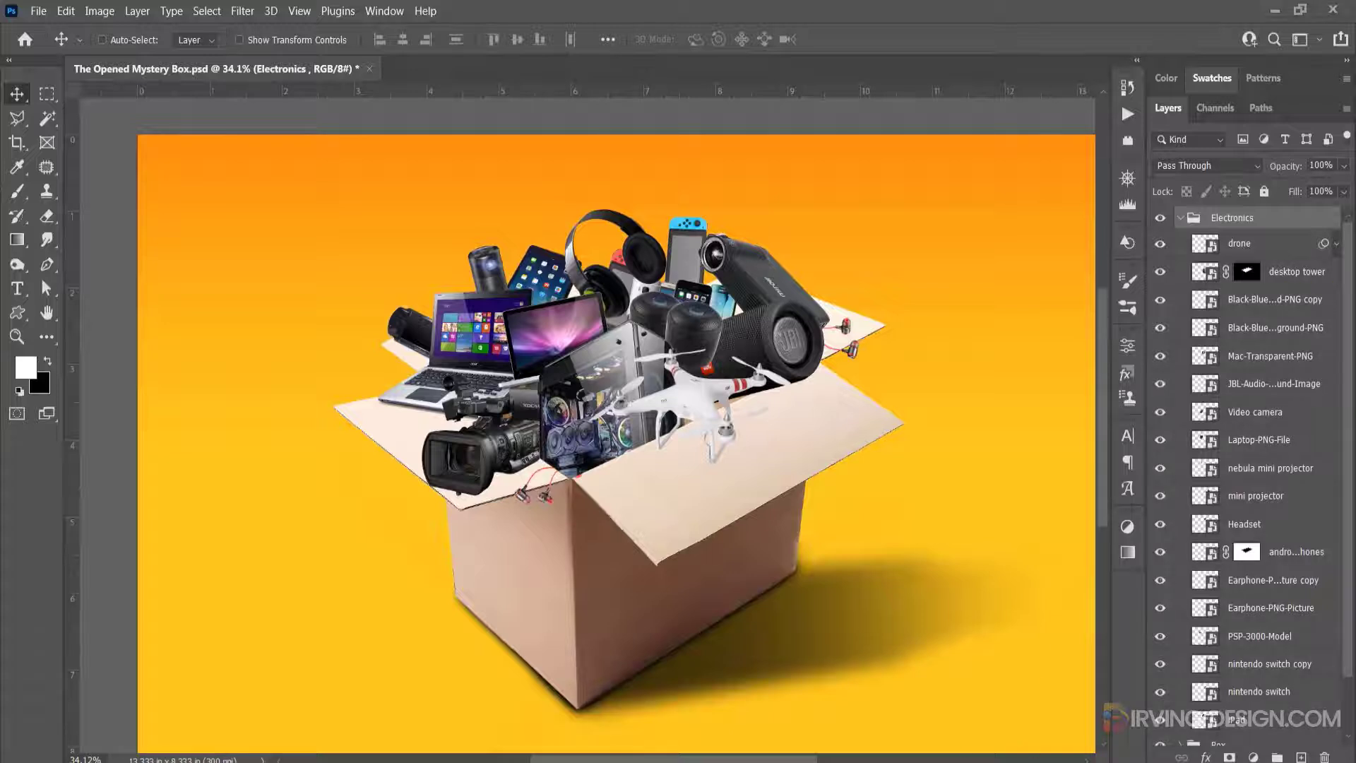
left_click(1337, 245)
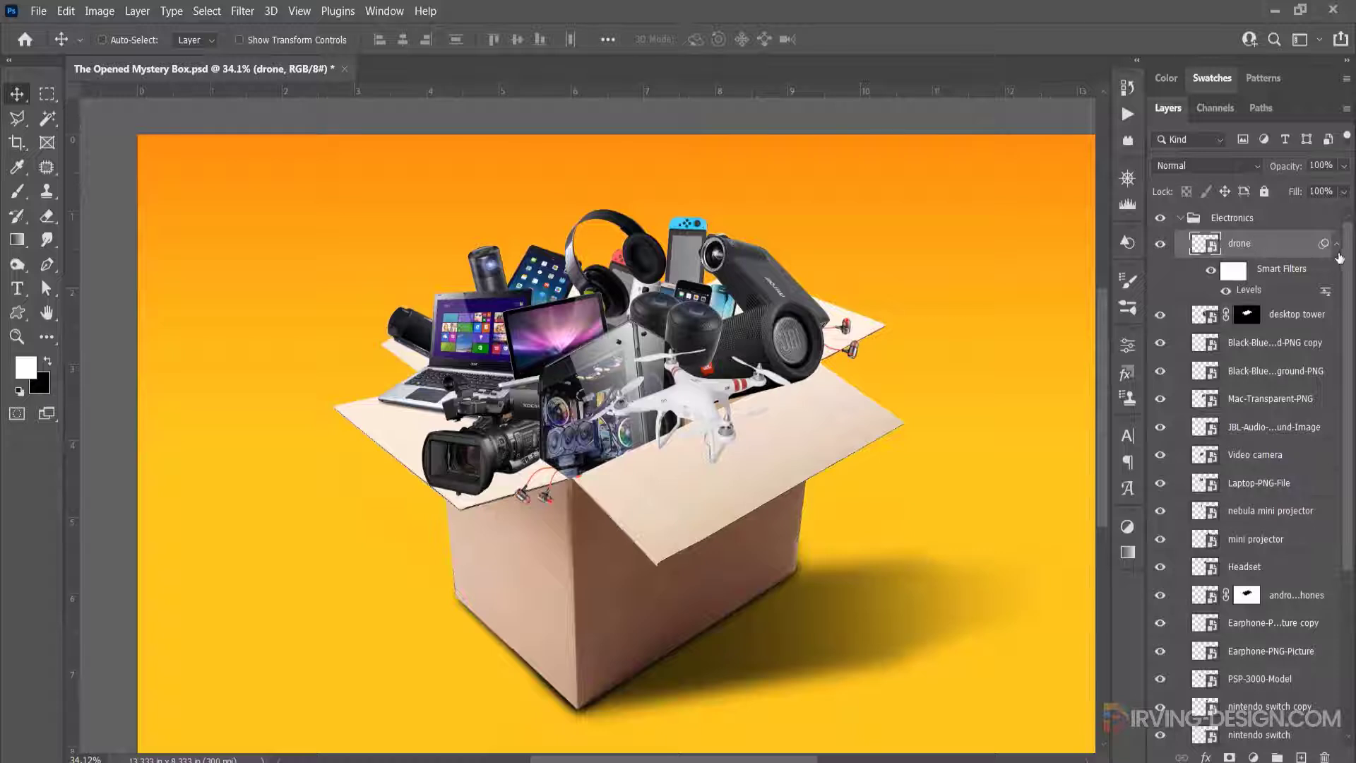
left_click_drag(709, 397, 712, 406)
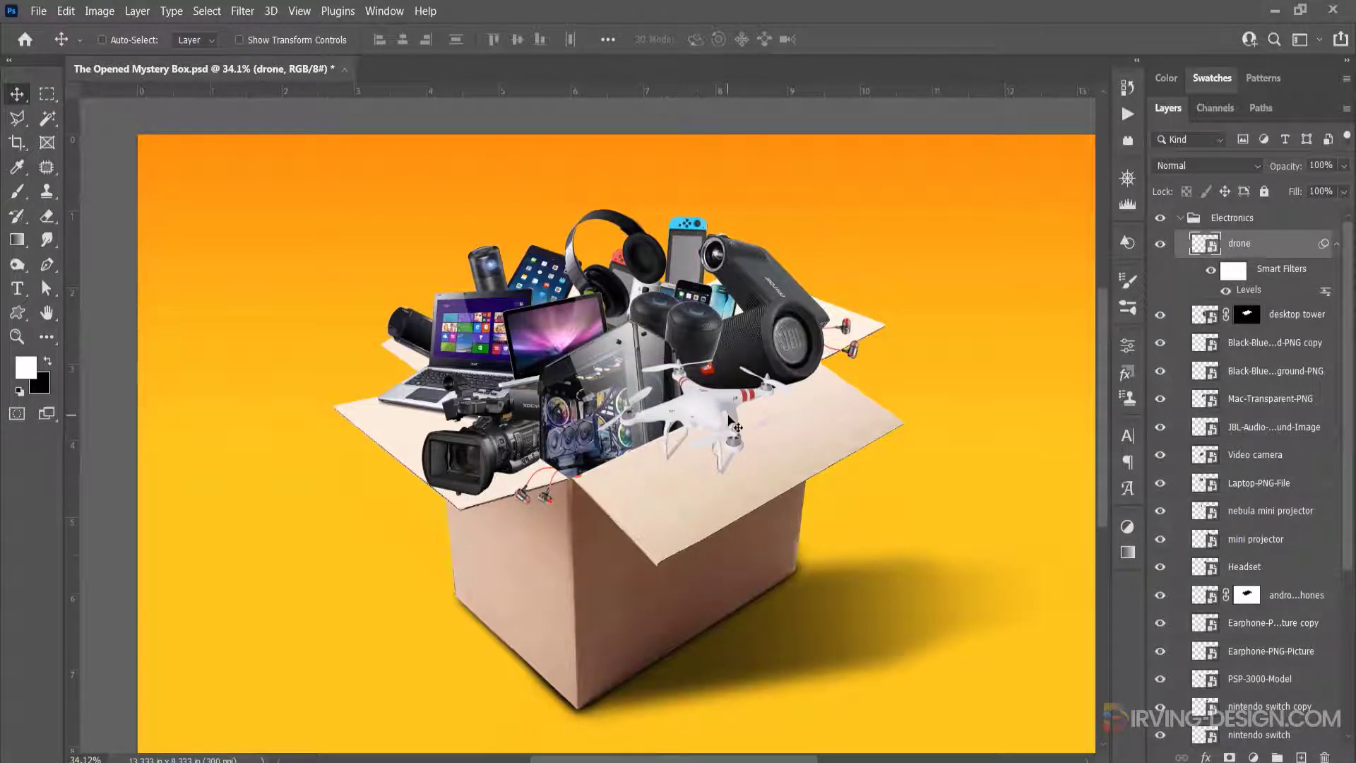
left_click(1229, 759)
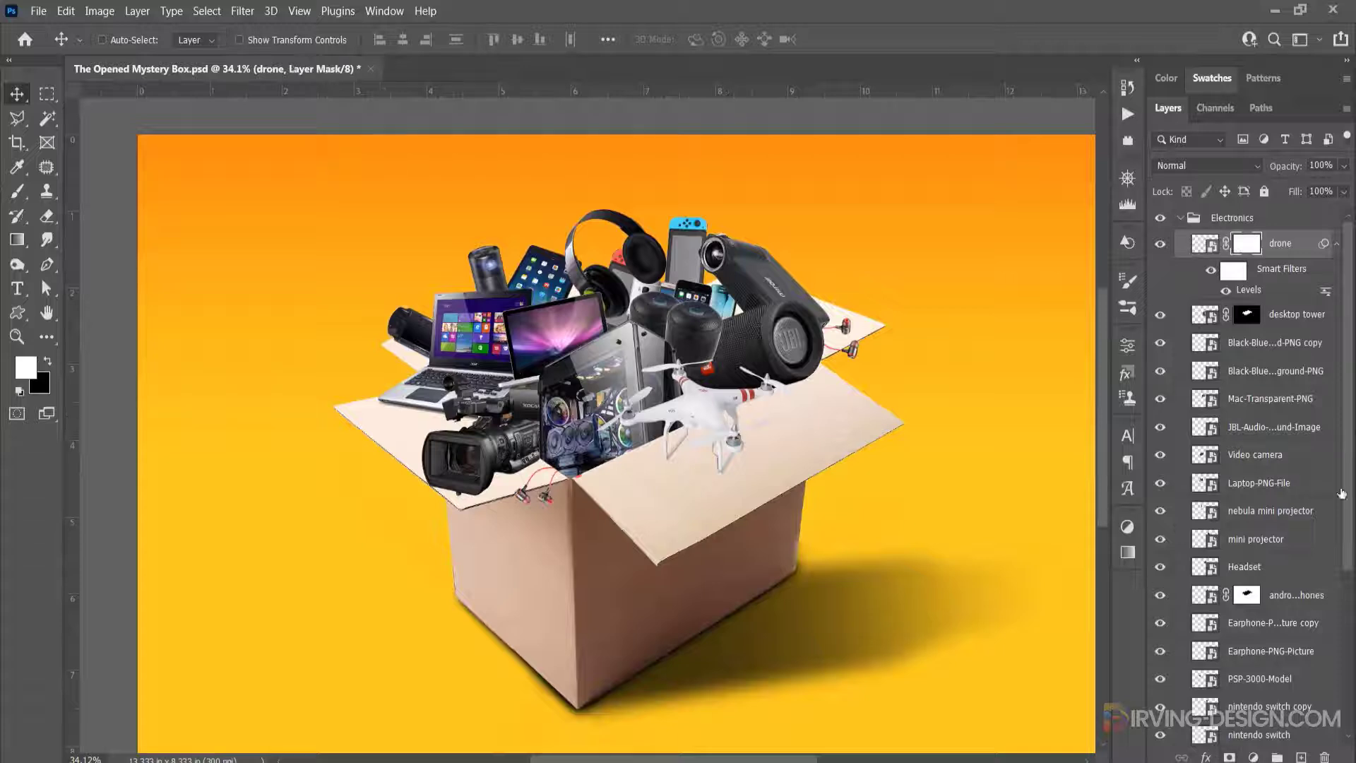
- Try to mask the drone by clearing the Box hole layer's outline directly from its layer mask
left_click_drag(1349, 467, 1352, 700)
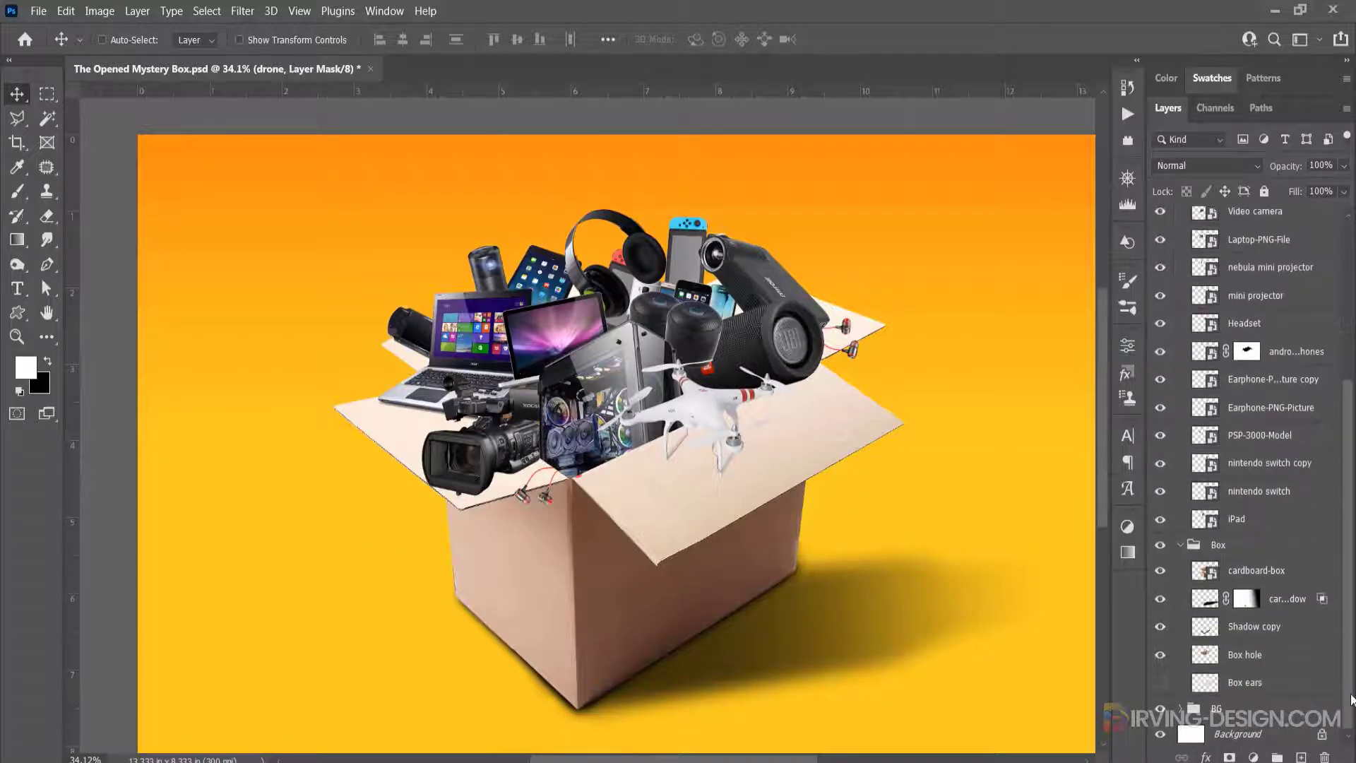
left_click(1214, 657)
left_click(1214, 656, "ctrl")
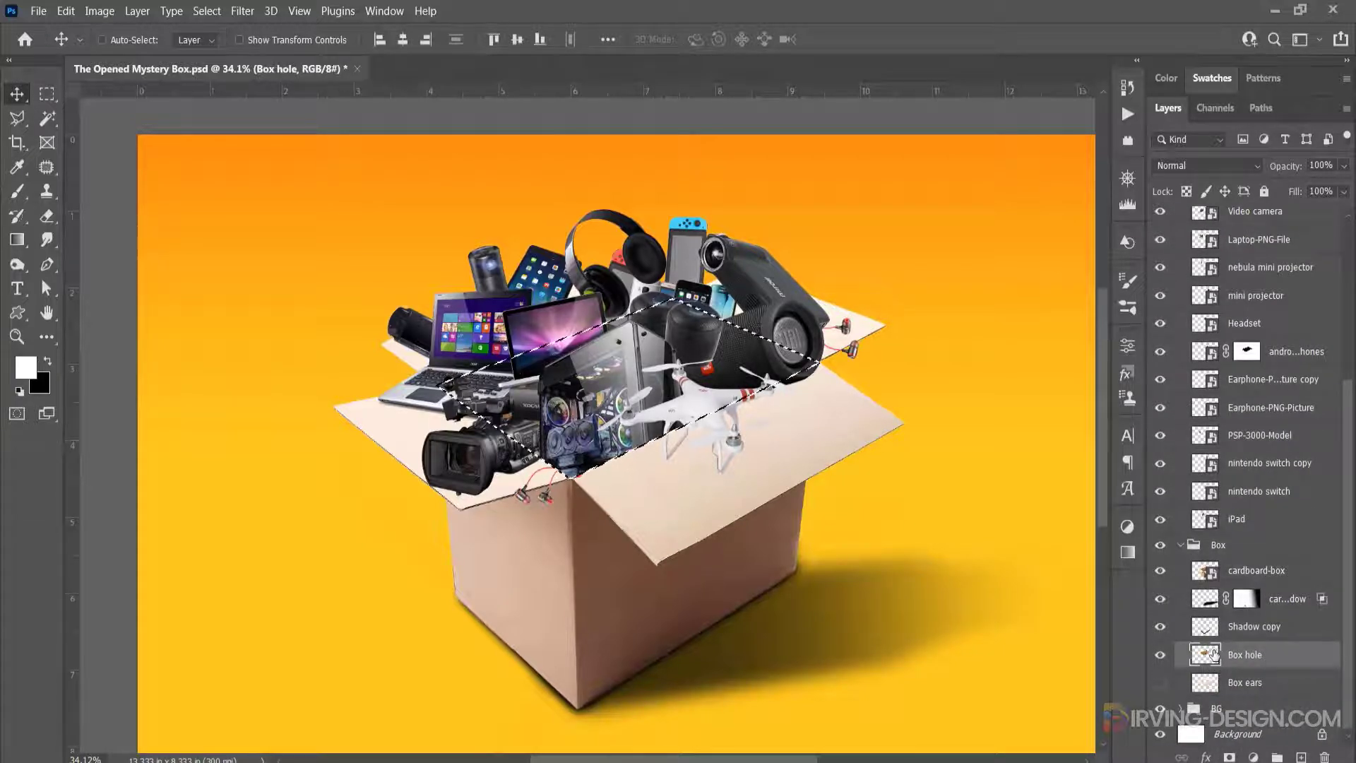
scroll(1243, 494, "up", 5)
left_click(1247, 244)
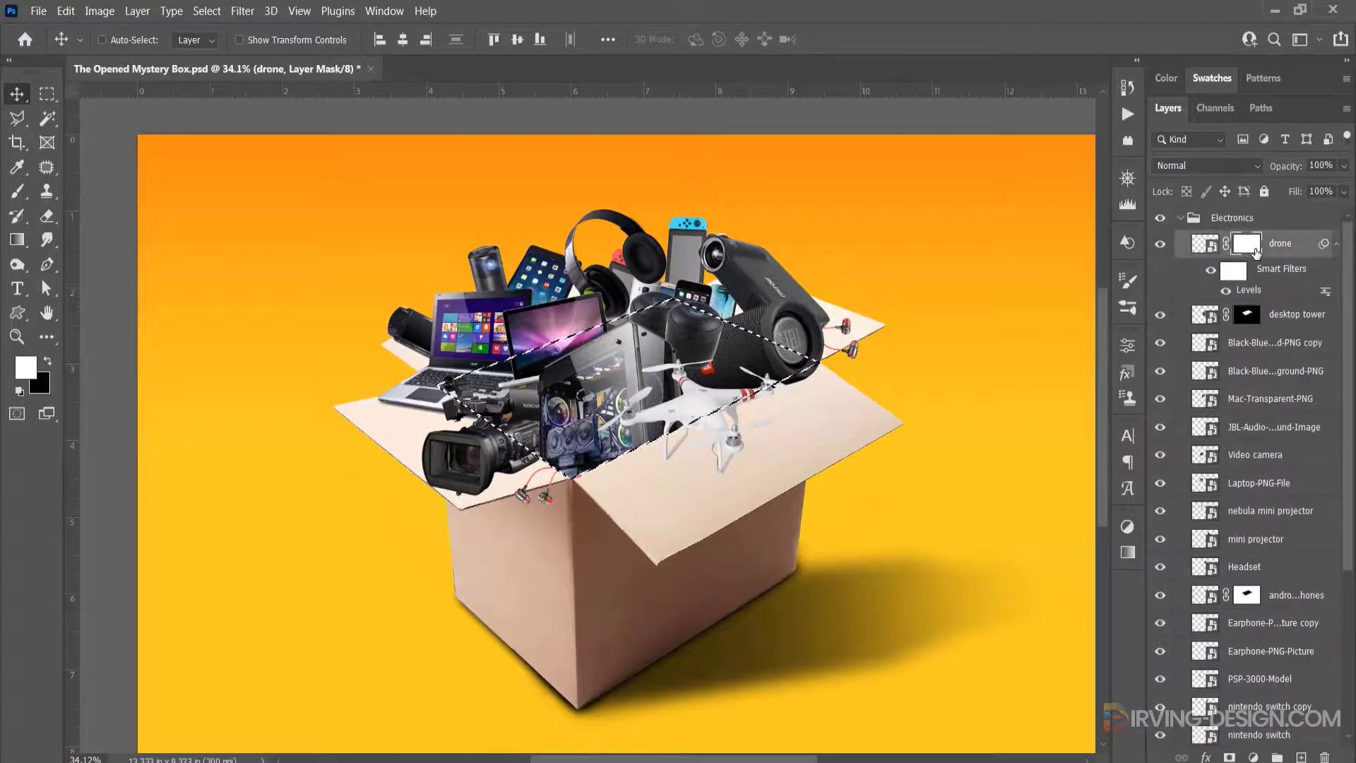
key("Delete")
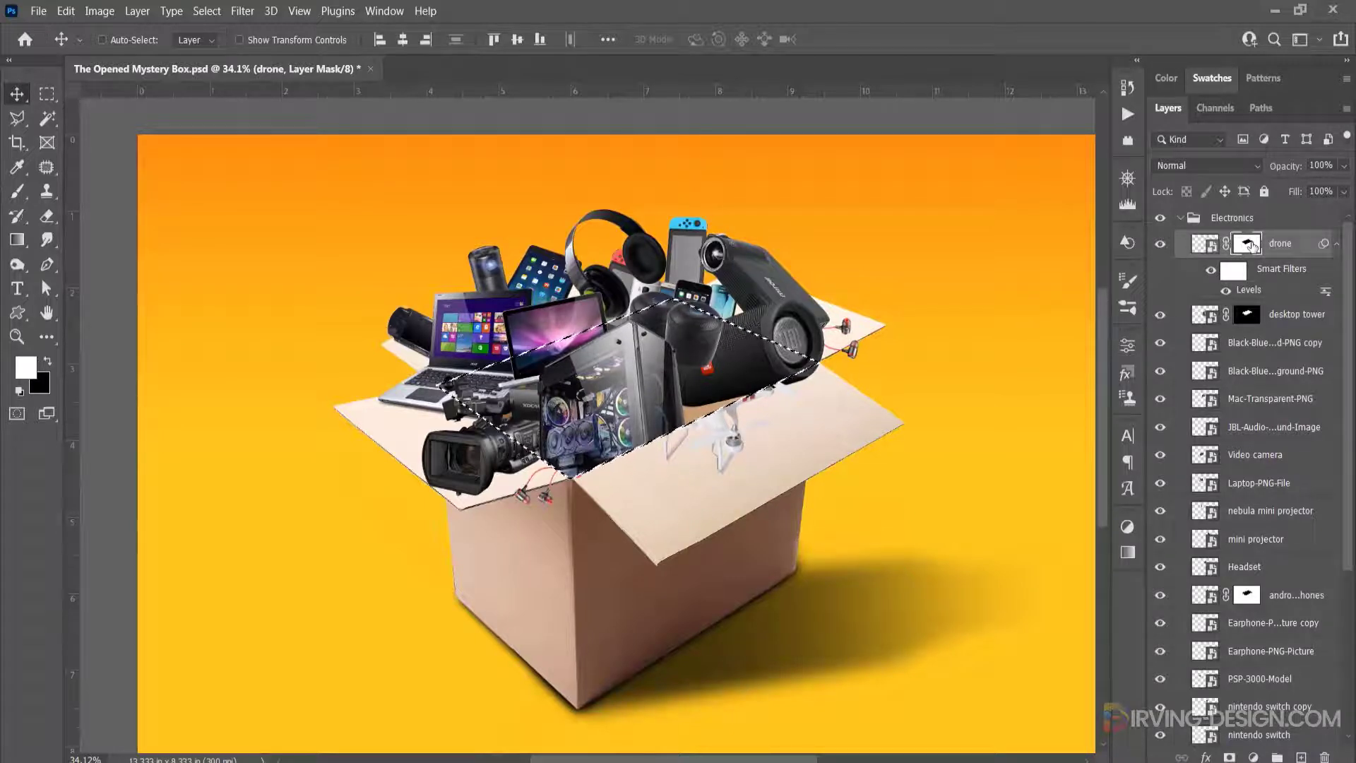
key("ctrl")
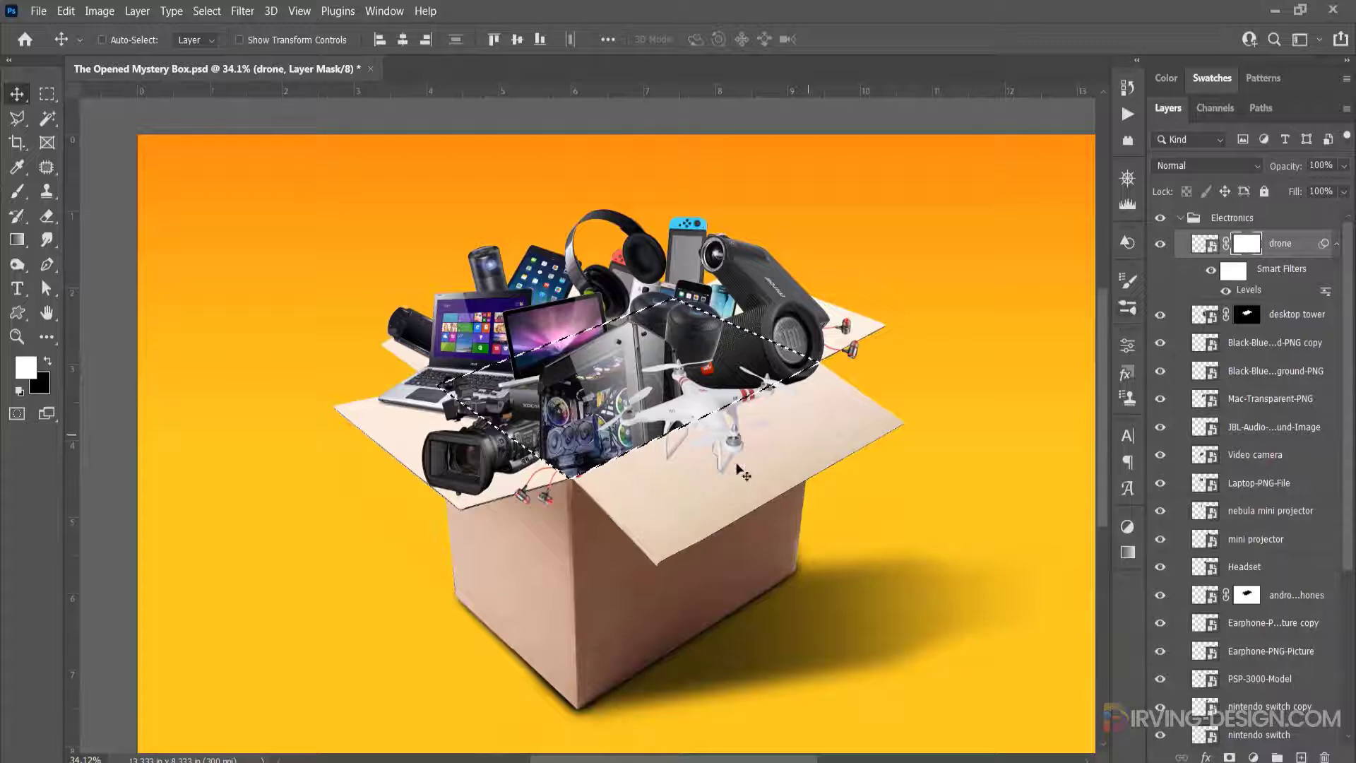
- Invert the Box hole selection to check the area outside the opening, and deselect it
key("ctrl+shift+i")
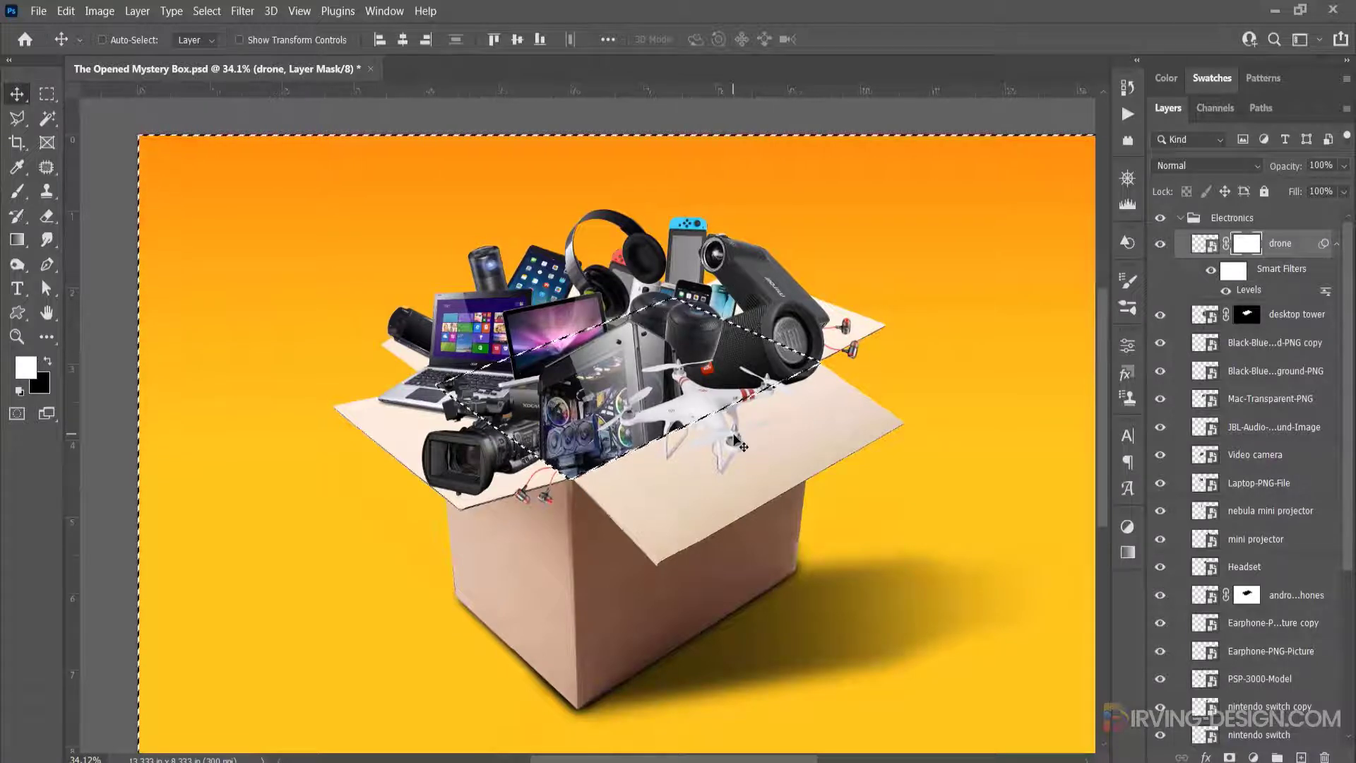
key("ctrl")
key("ctrl+d")
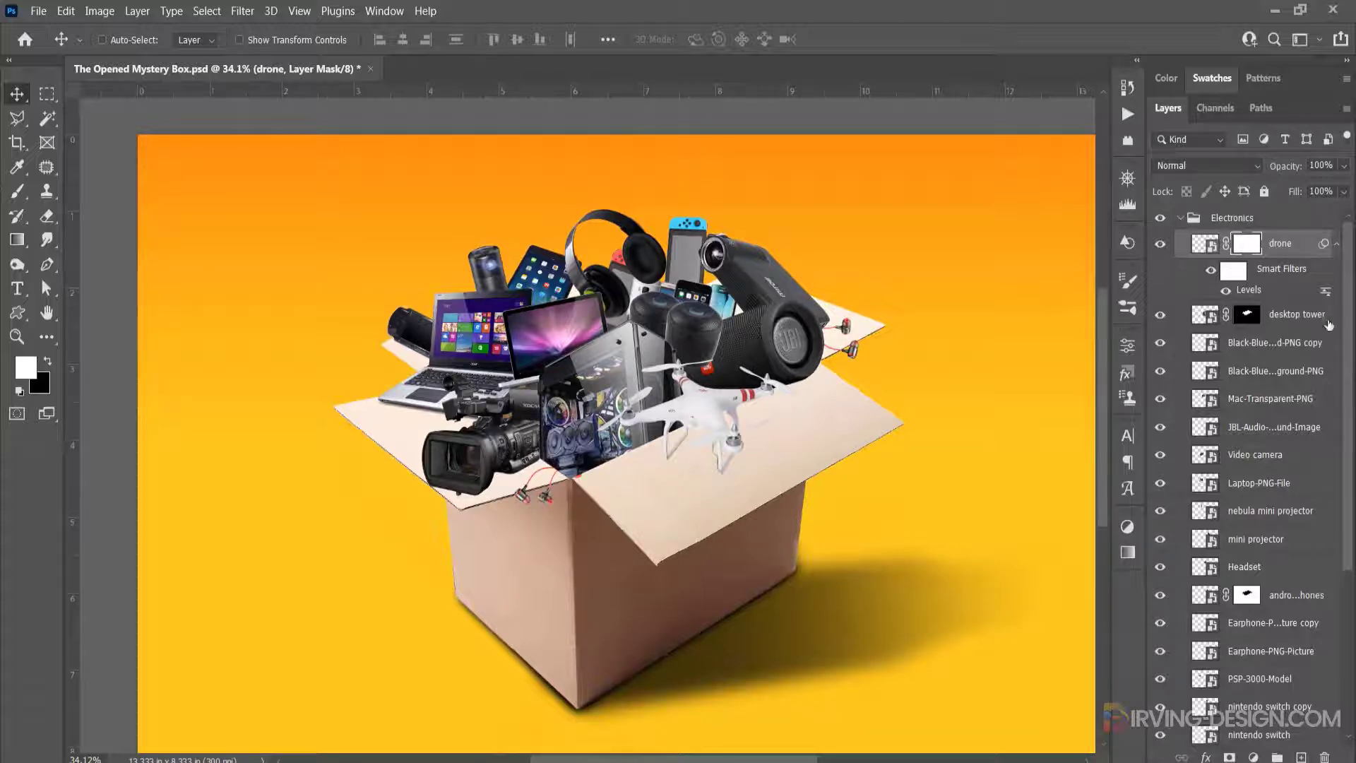
- Load the Box hole outline, invert it, and hide the drone outside the opening on its layer mask, then deselect
left_click_drag(1350, 315, 1346, 582)
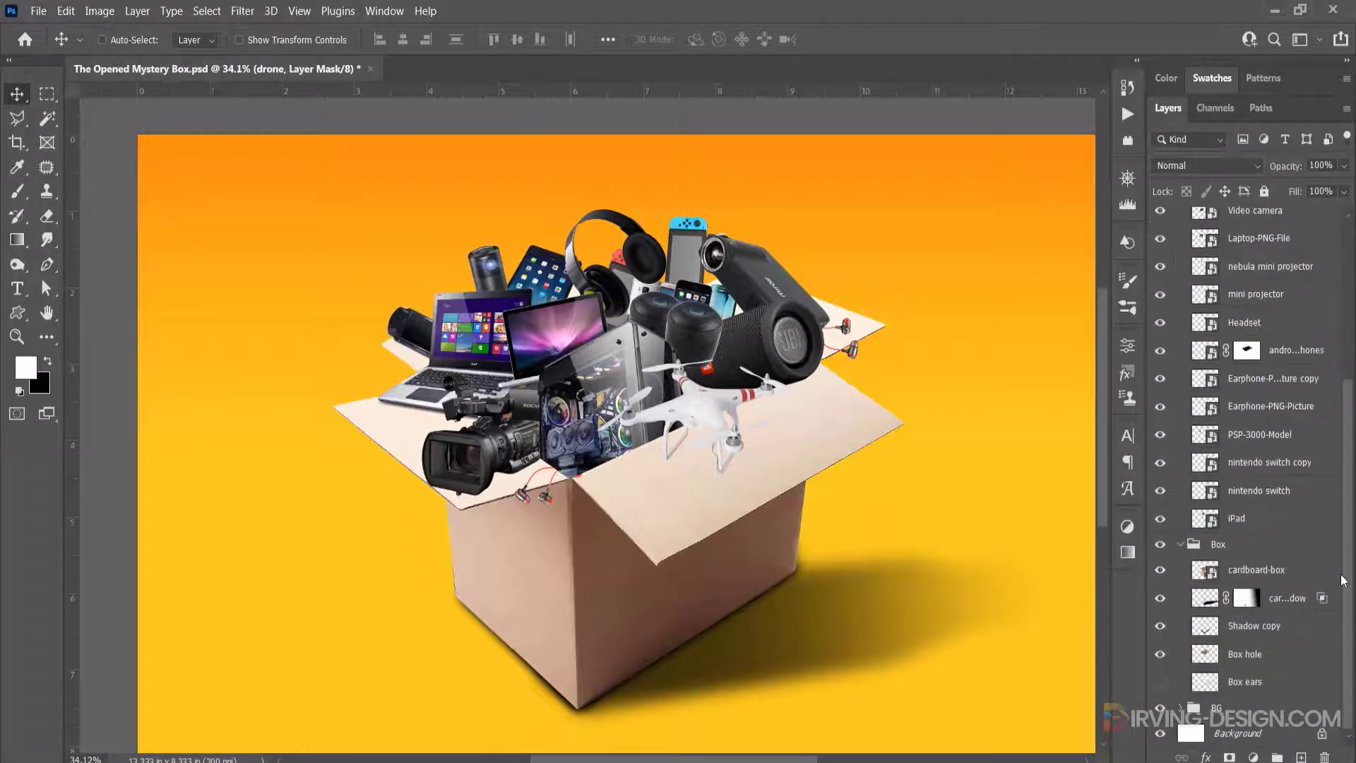
left_click(1209, 658, "ctrl")
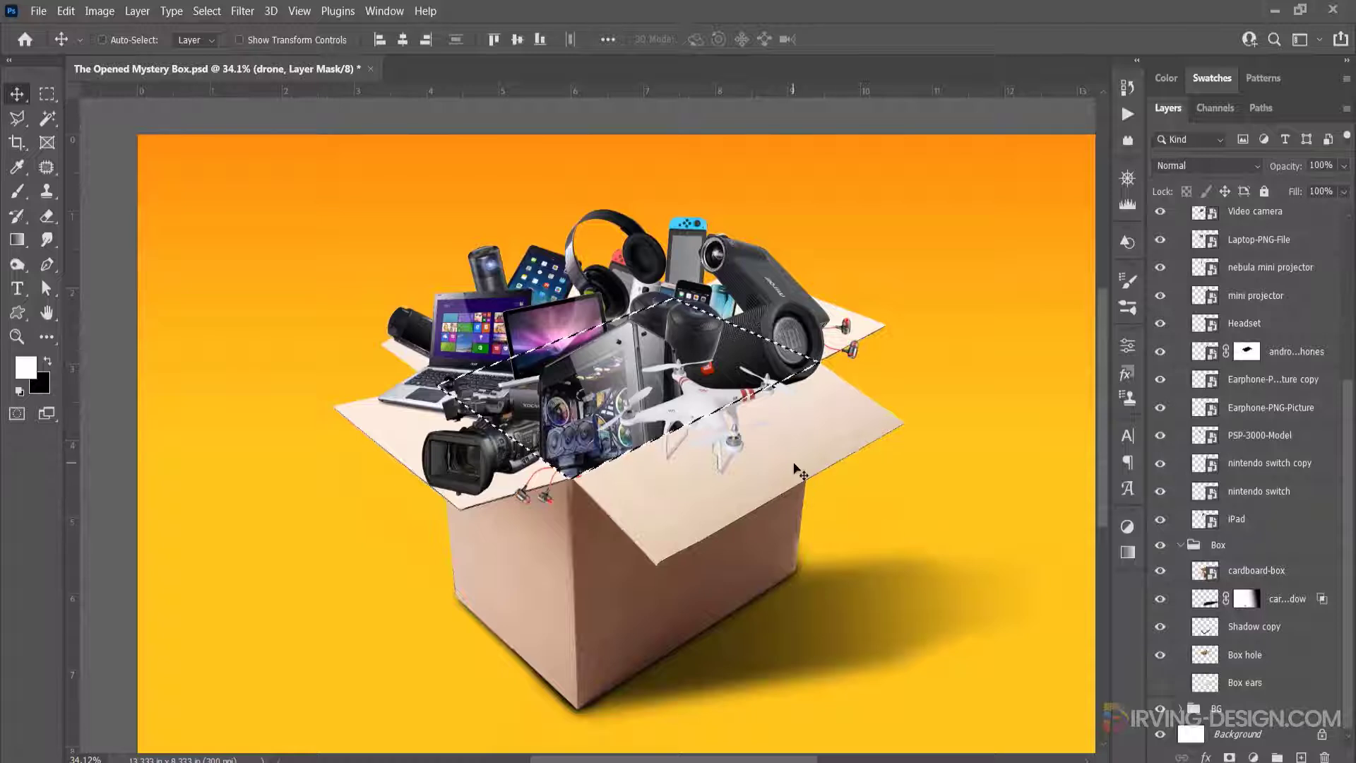
key("ctrl")
key("ctrl+shift+i")
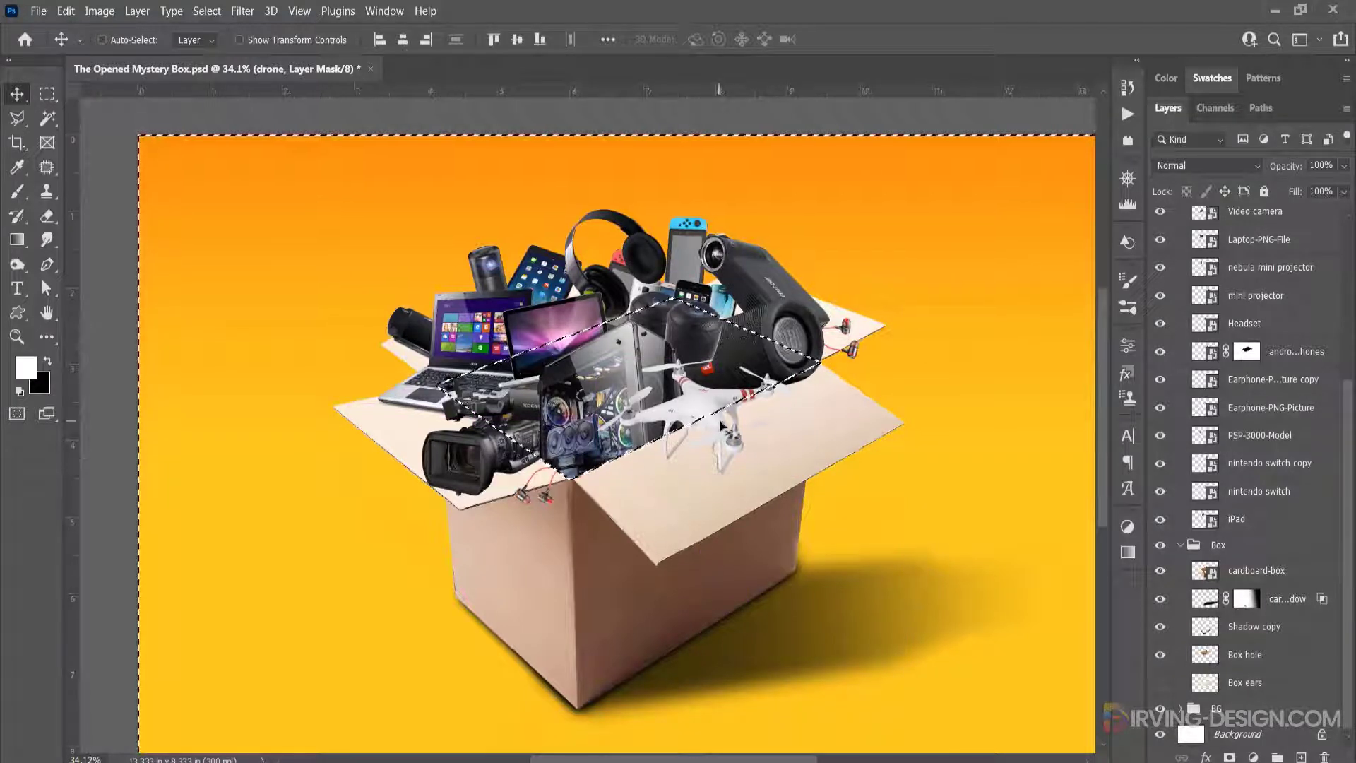
key("Delete")
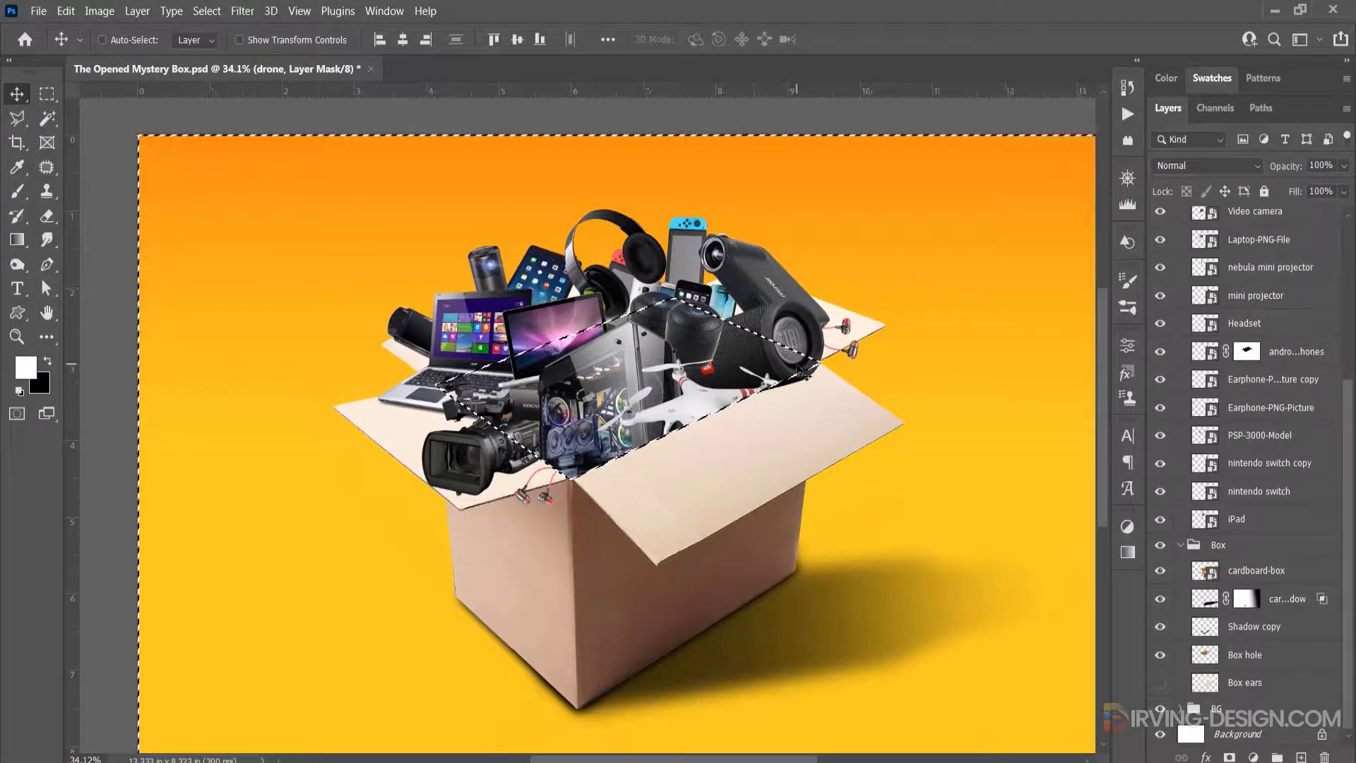
key("ctrl+d")
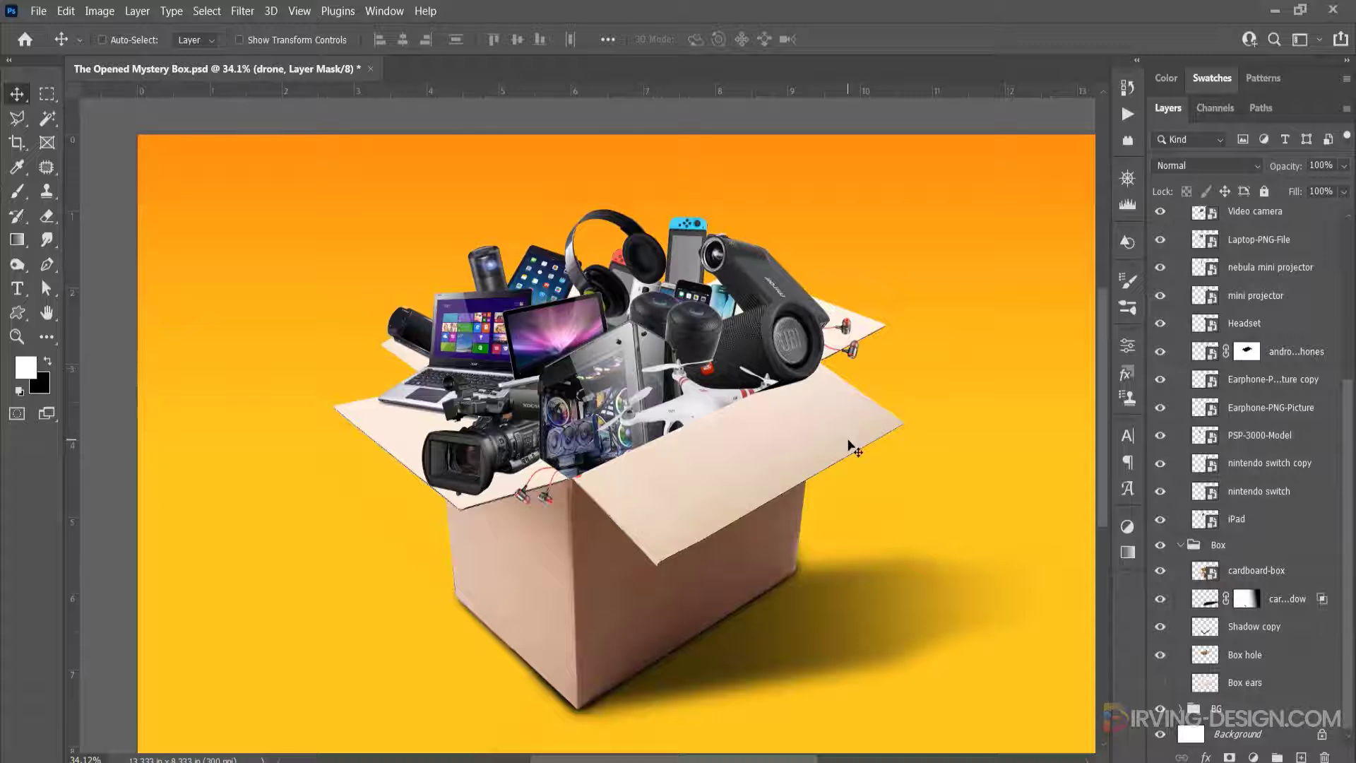
key("ctrl")
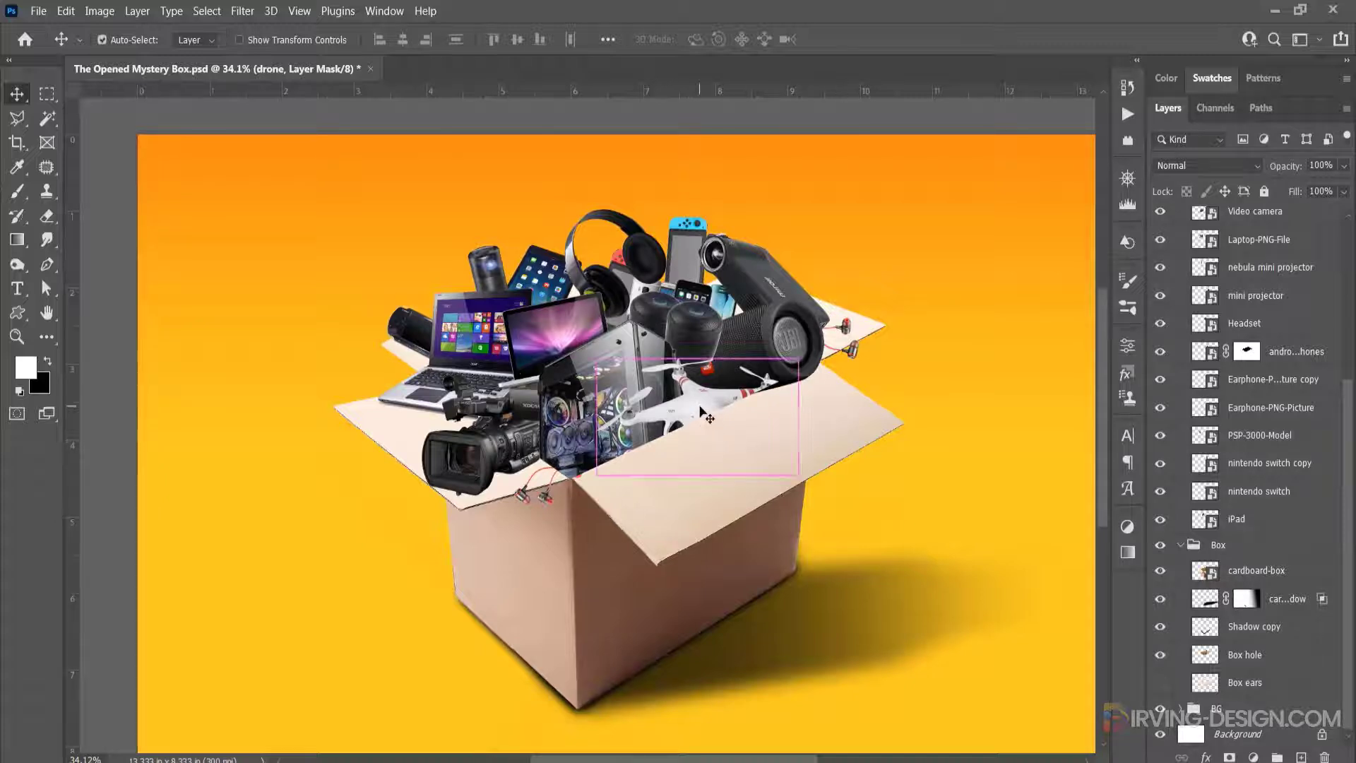
left_click_drag(1348, 444, 1348, 282)
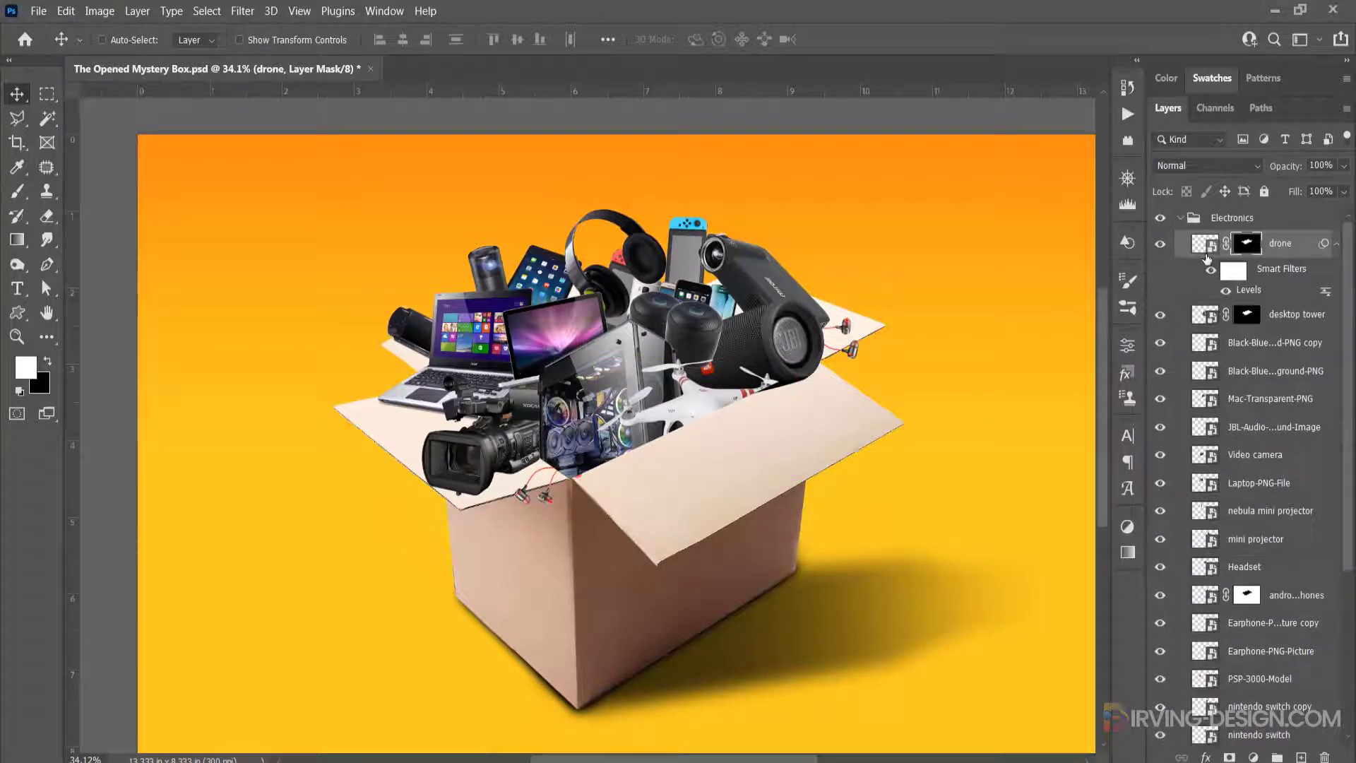
- Add a linear black-to-transparent Gradient Overlay to the drone at 61% opacity, 90° angle and 78% scale, shifting it slightly upward
double_click(1187, 249)
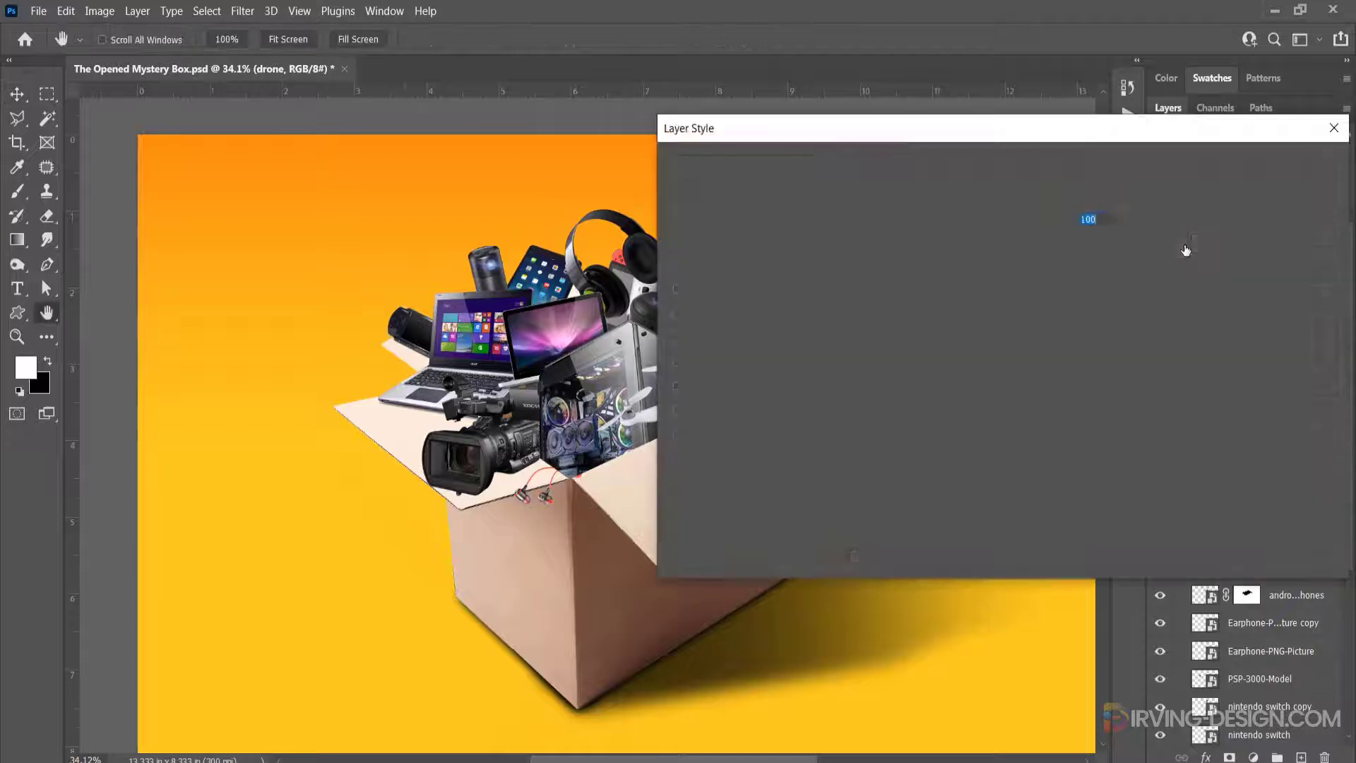
left_click_drag(851, 133, 1034, 100)
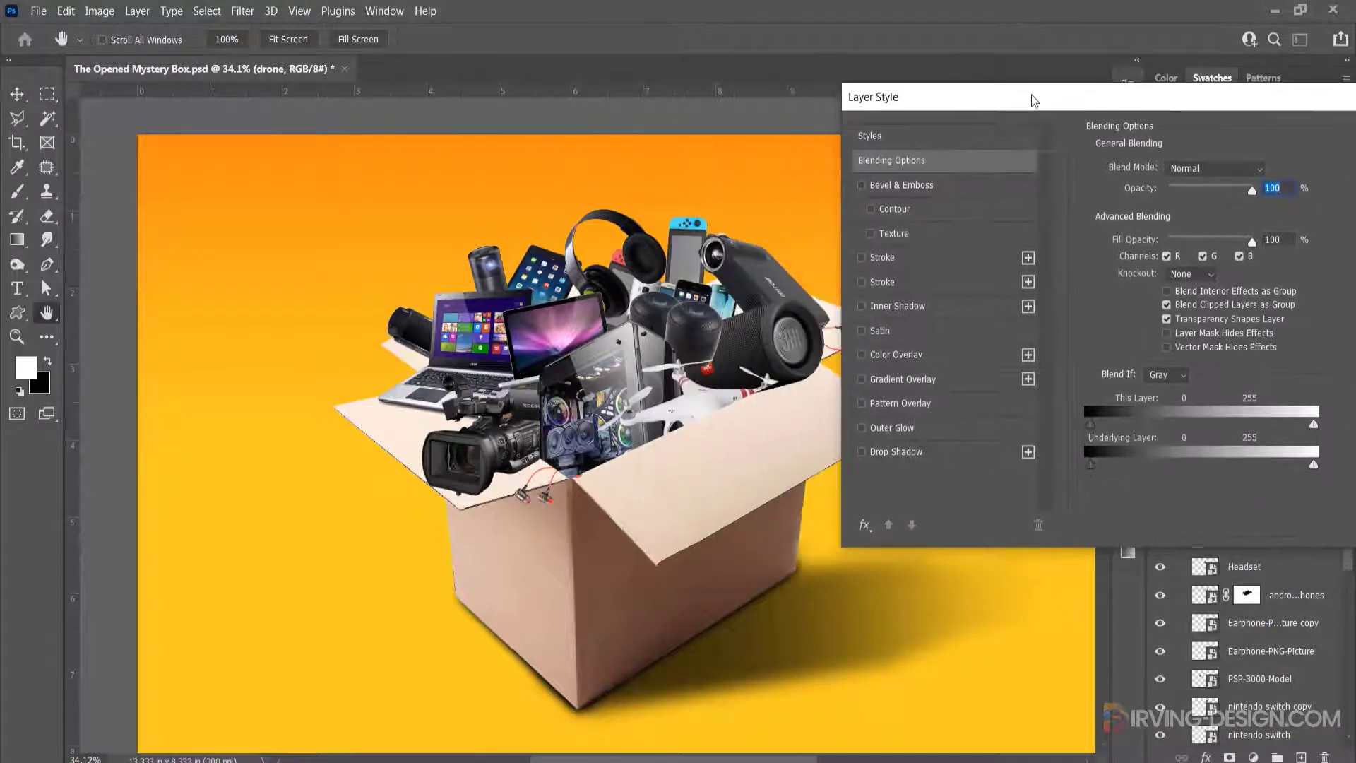
left_click(888, 382)
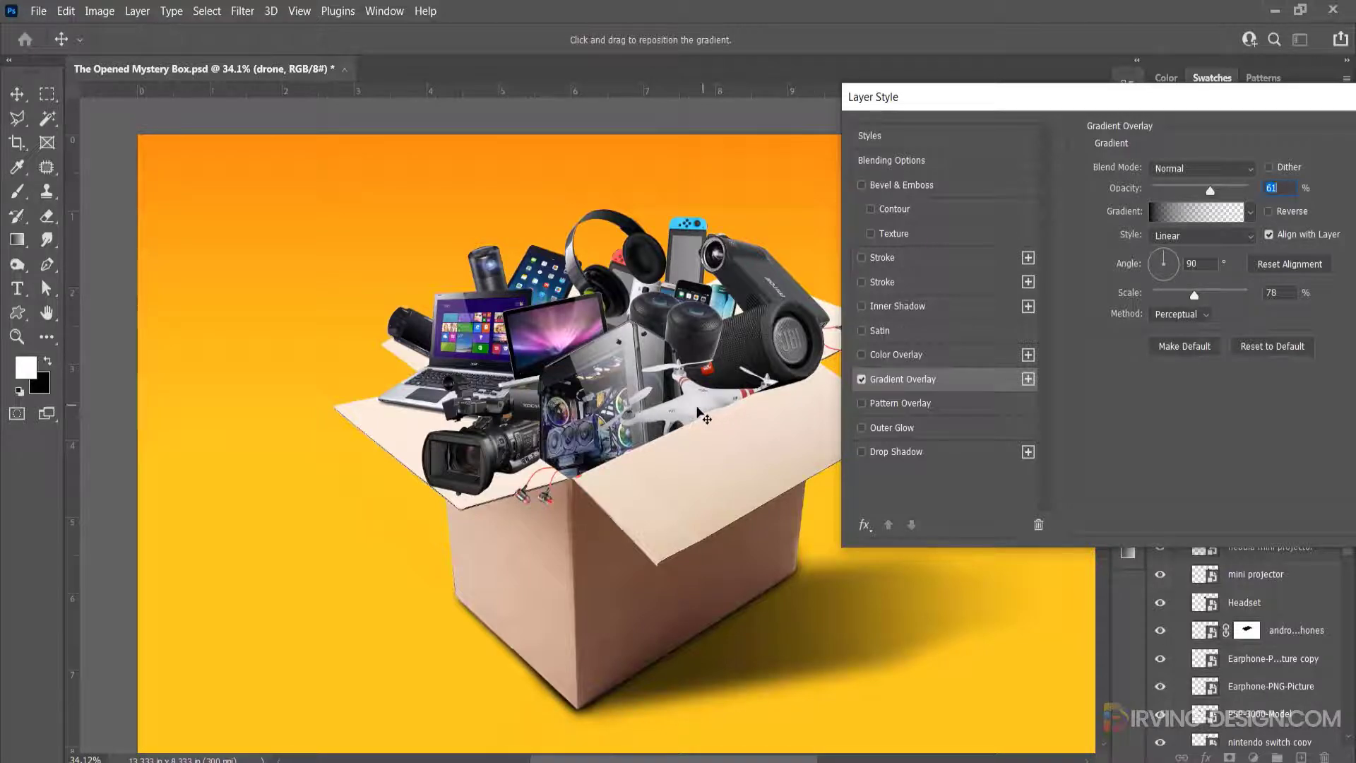
left_click_drag(698, 412, 697, 404)
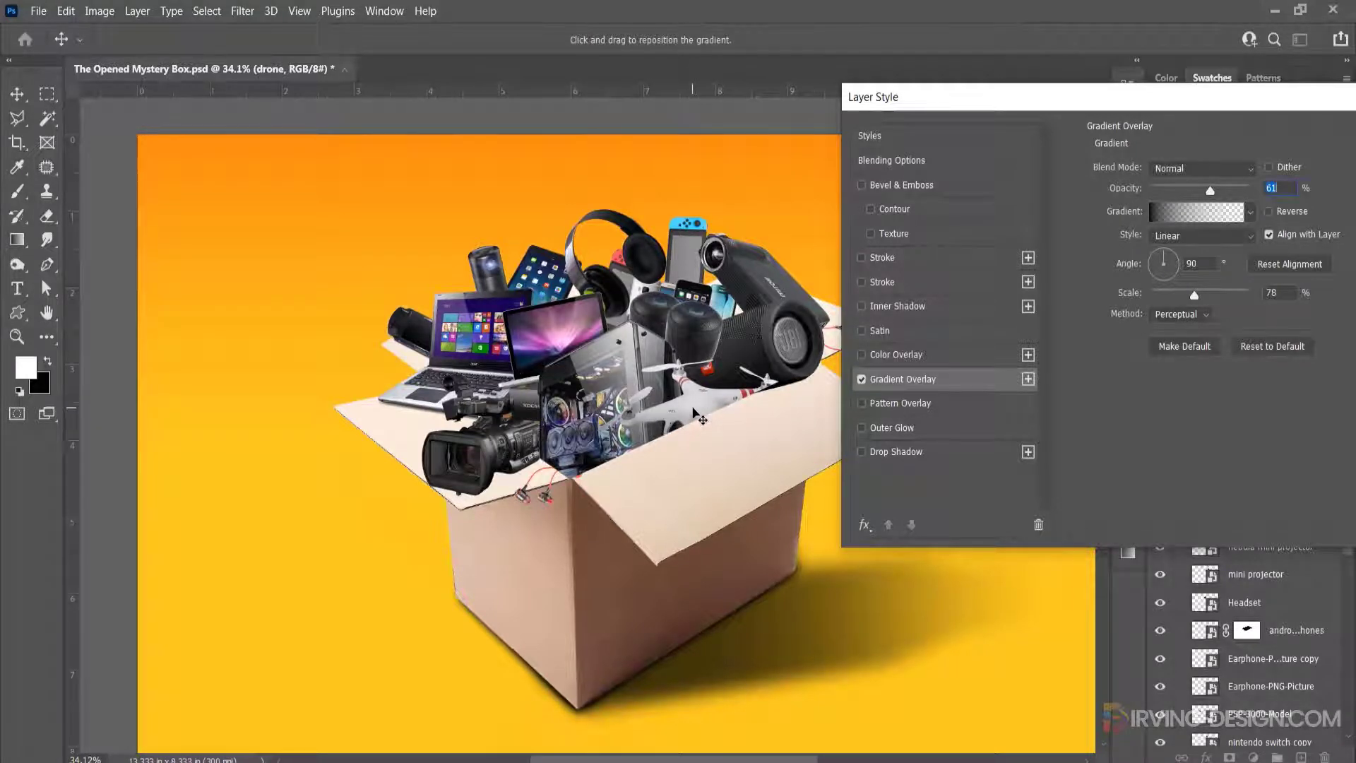
left_click_drag(1123, 106, 972, 106)
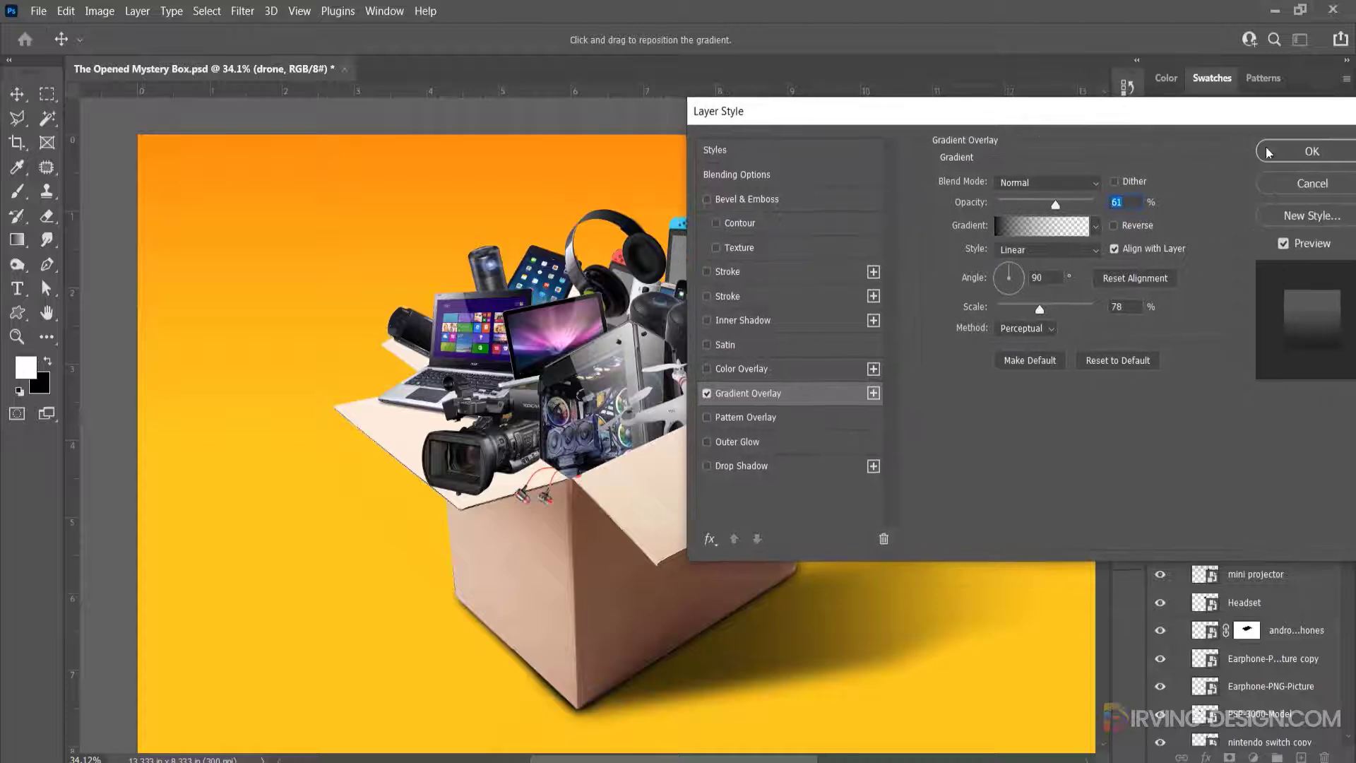
key("Return")
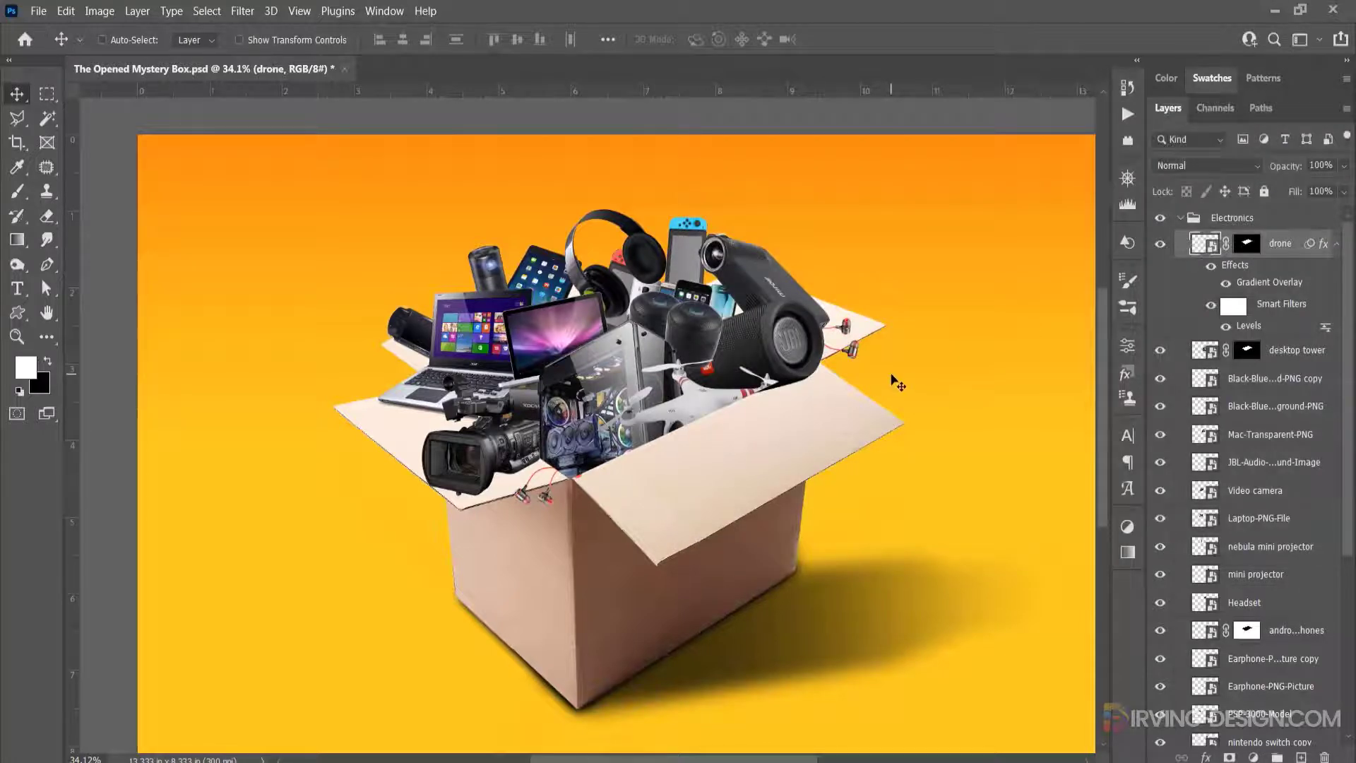
left_click(1338, 244)
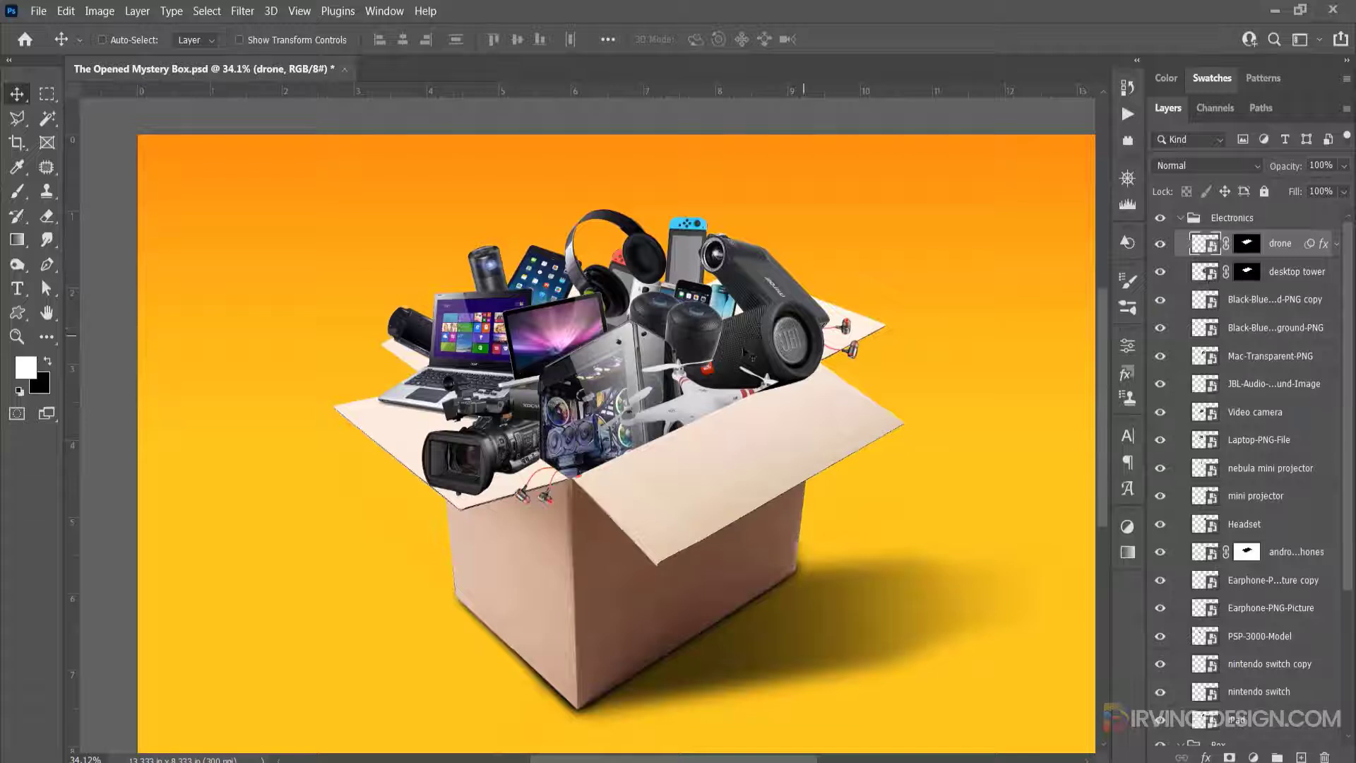
- Create a new layer above the JBL speaker and brush a soft black shadow around its base at 8% opacity
left_click(1268, 301)
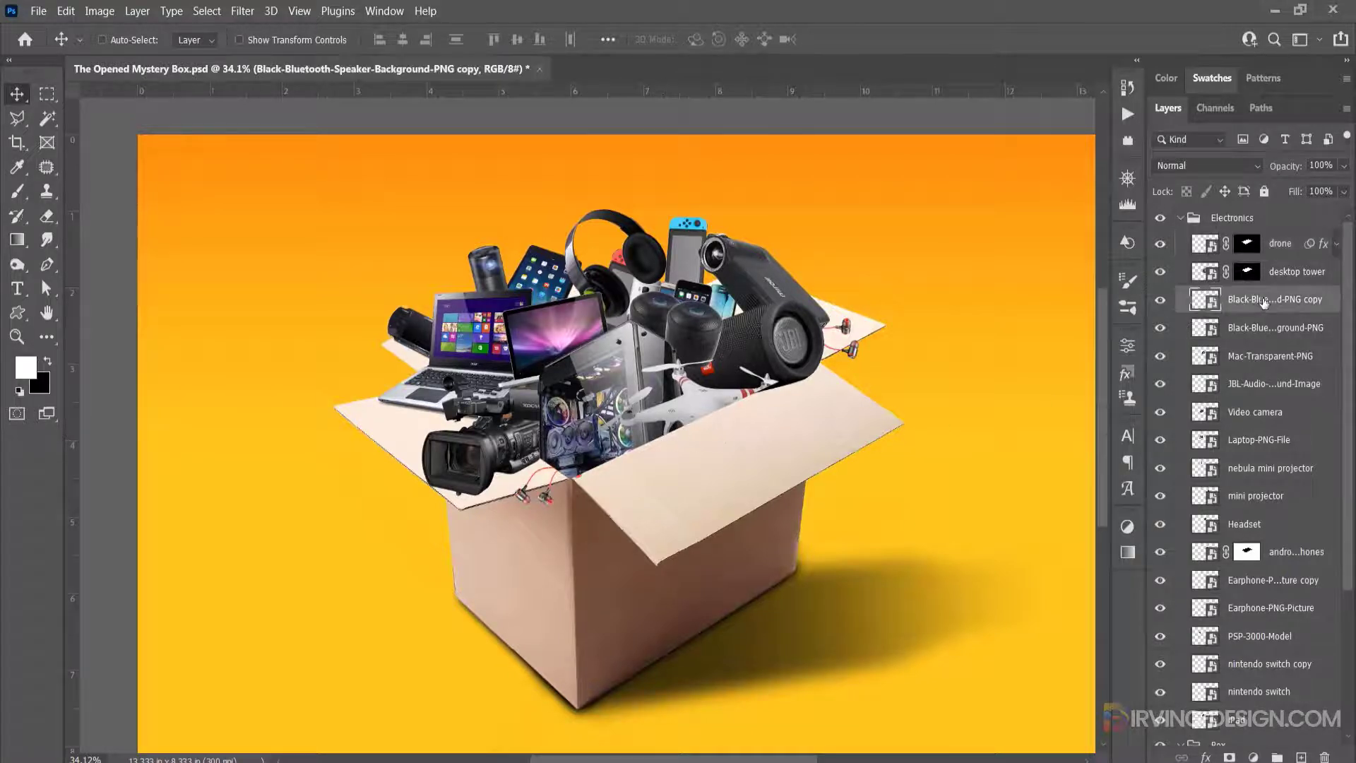
left_click(773, 346, "ctrl")
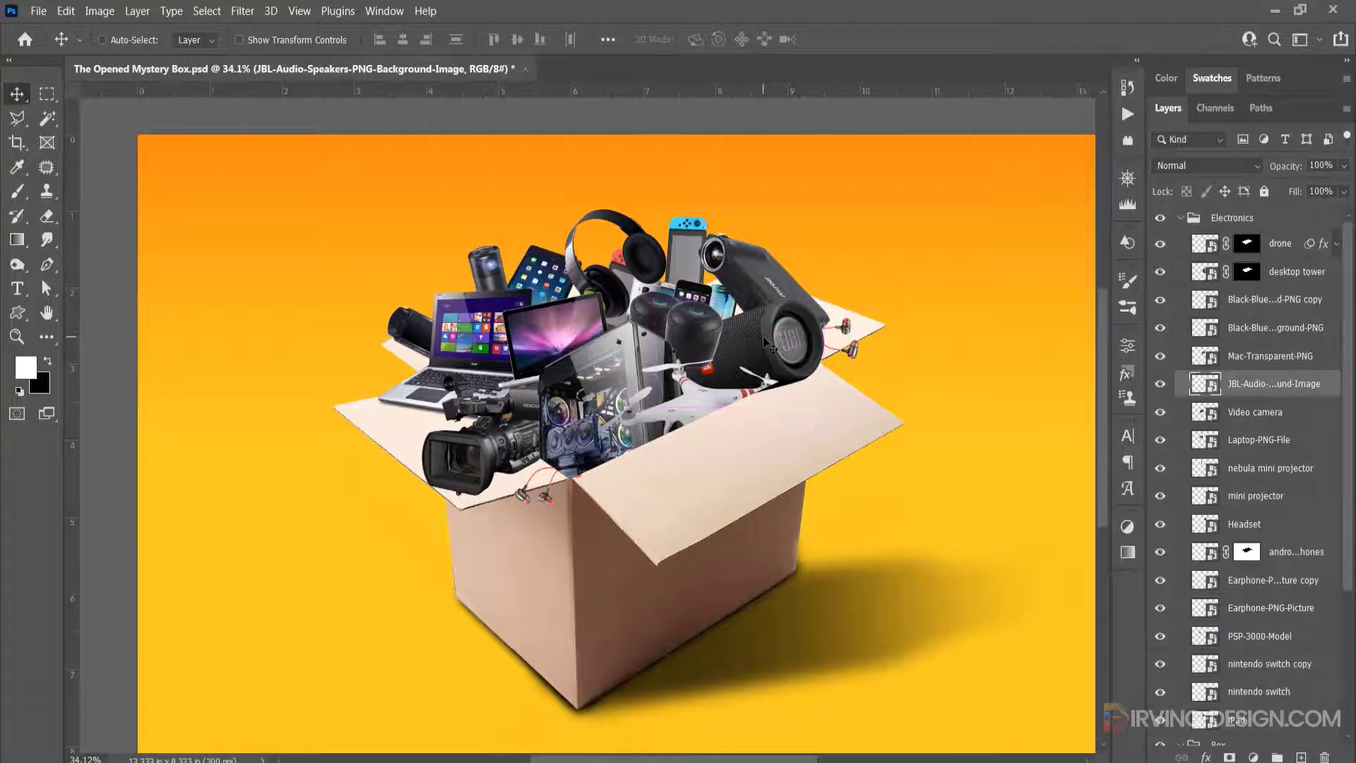
left_click(1300, 757)
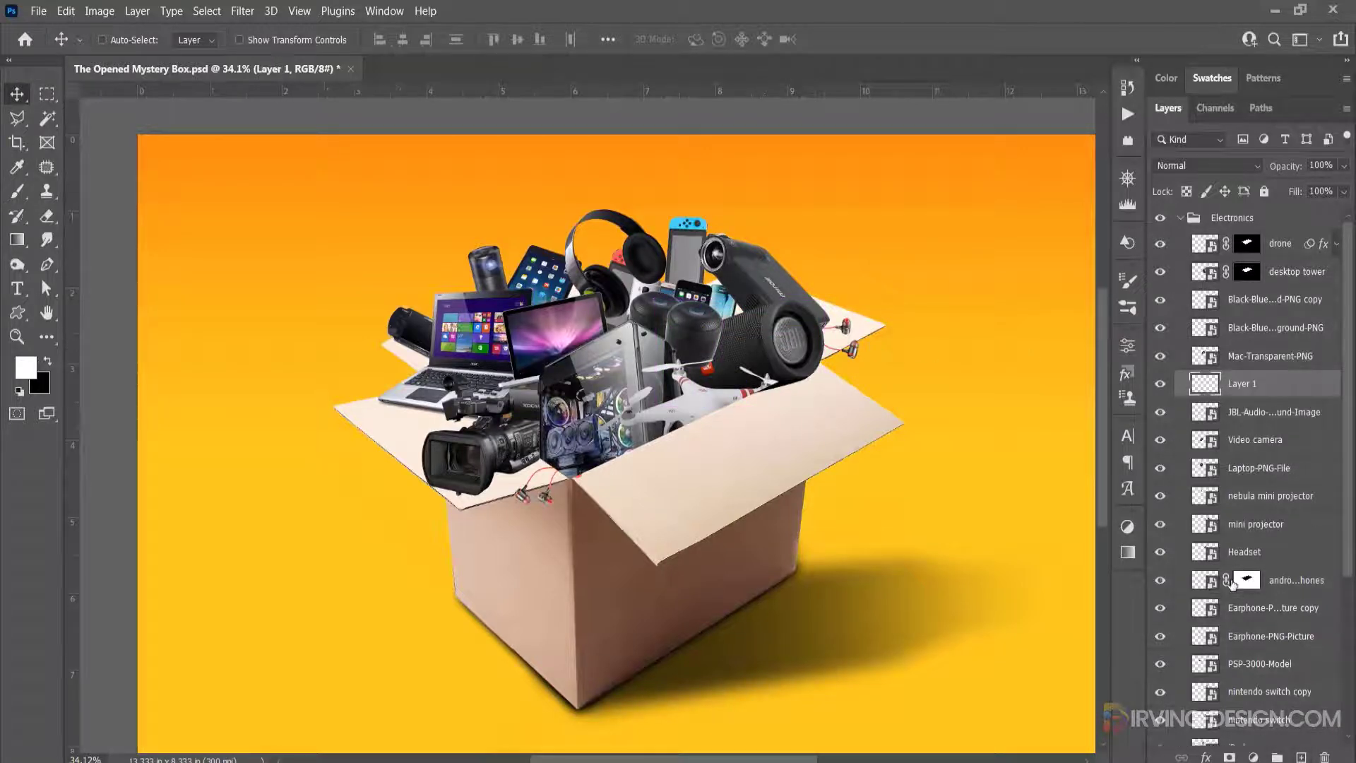
key("b")
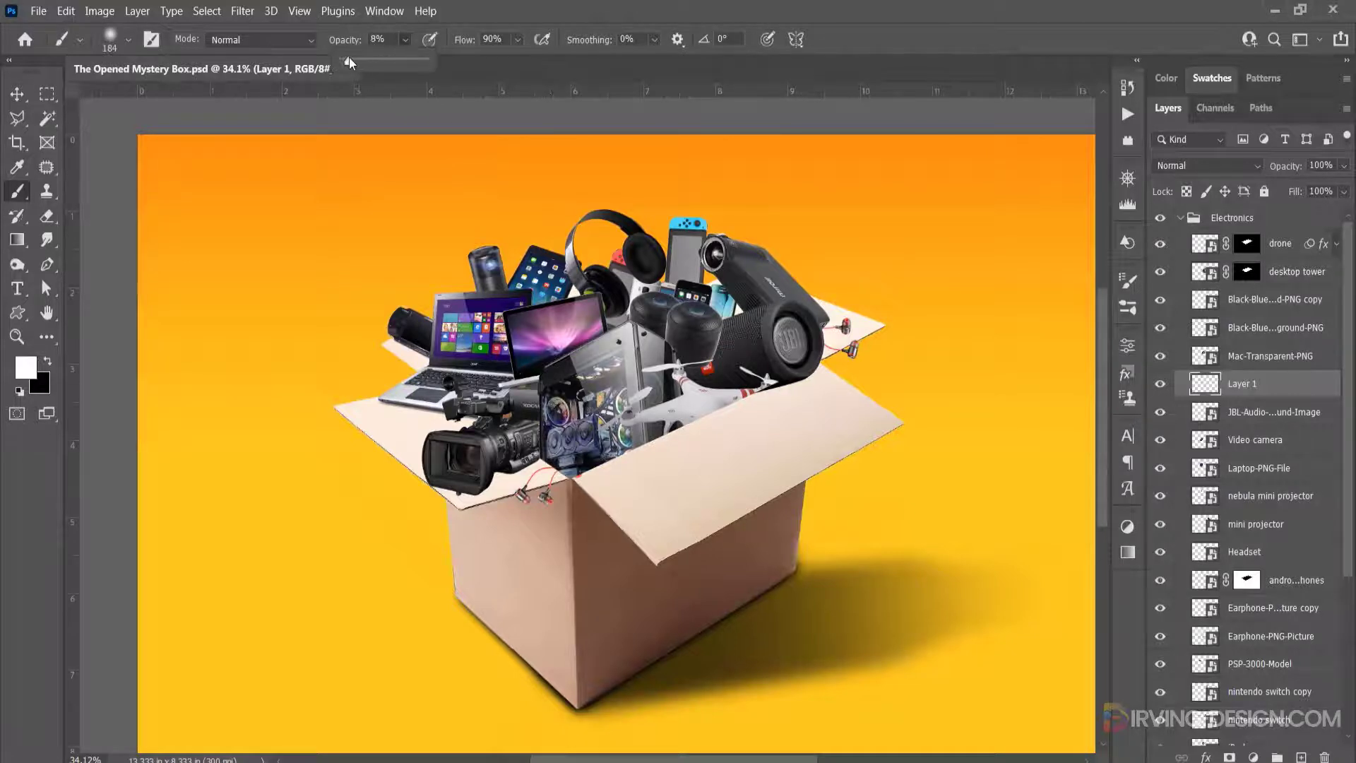
left_click(714, 387)
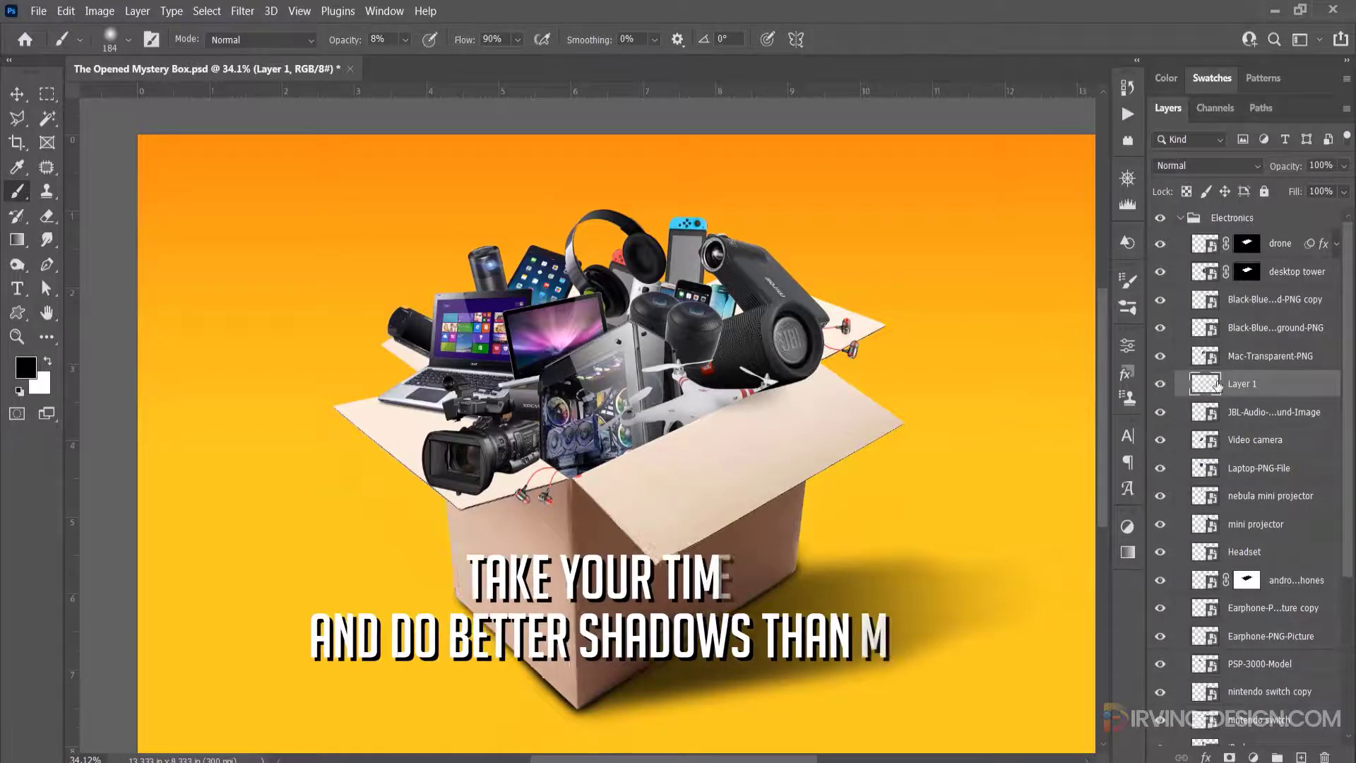
left_click(1161, 384, "alt")
left_click(1161, 384, "alt")
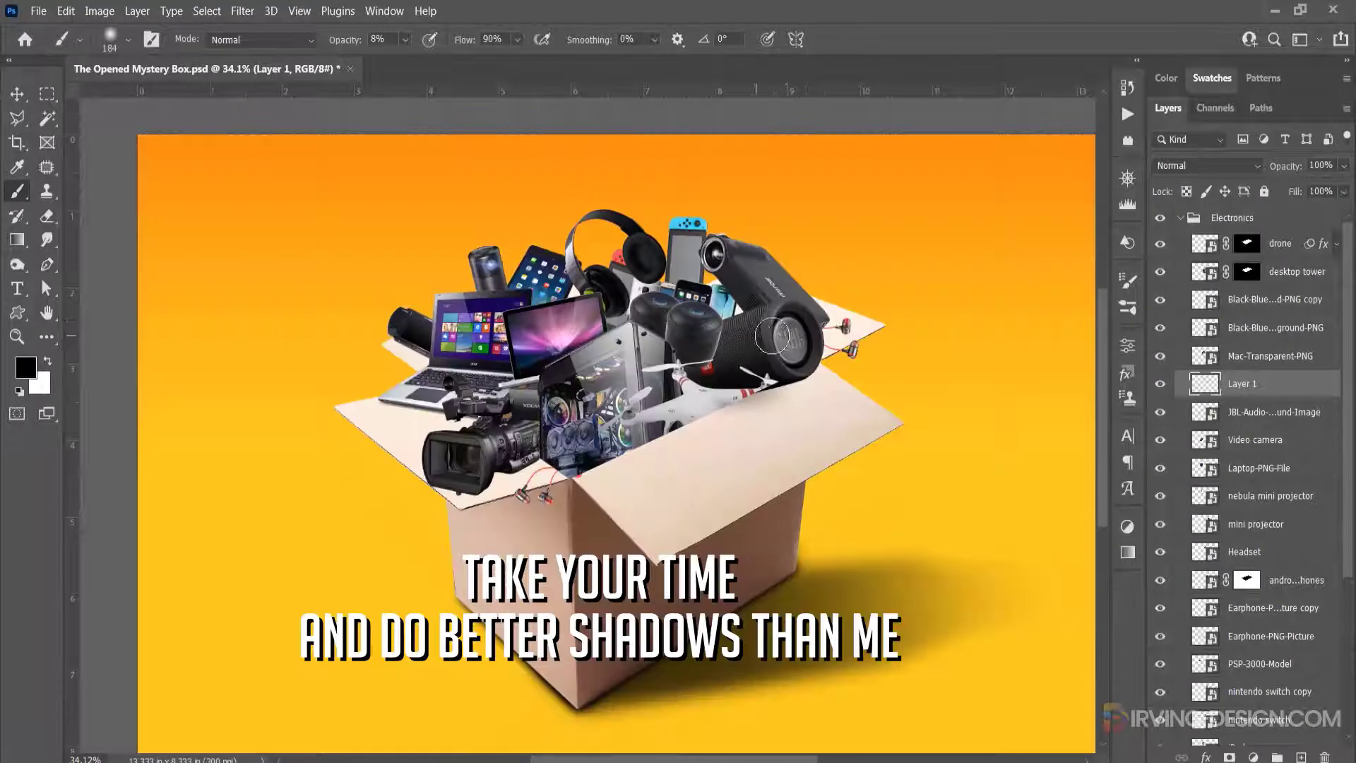
left_click(1199, 387, "ctrl")
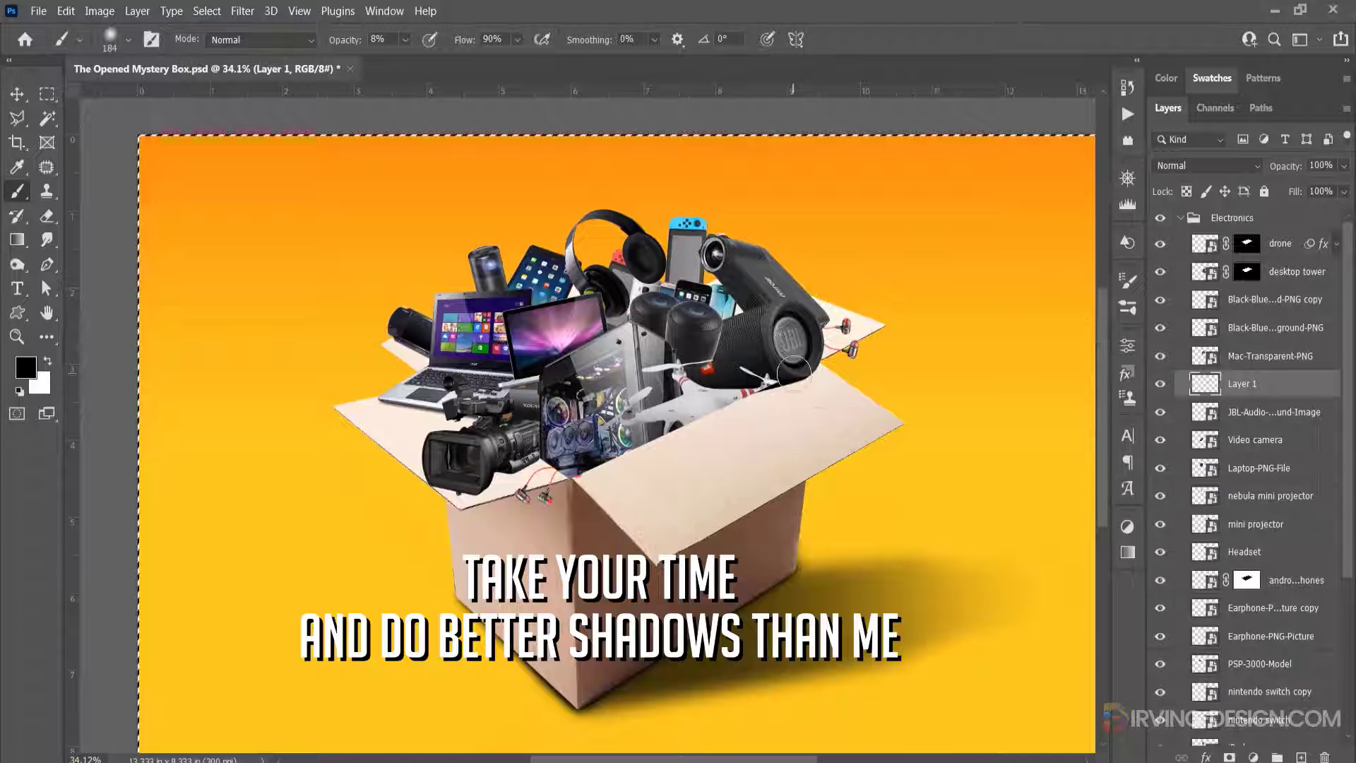
- Move Layer 1 beneath the JBL speaker and brush a soft black shadow where the speaker rests on the front flap
key("v")
left_click(770, 340, "ctrl")
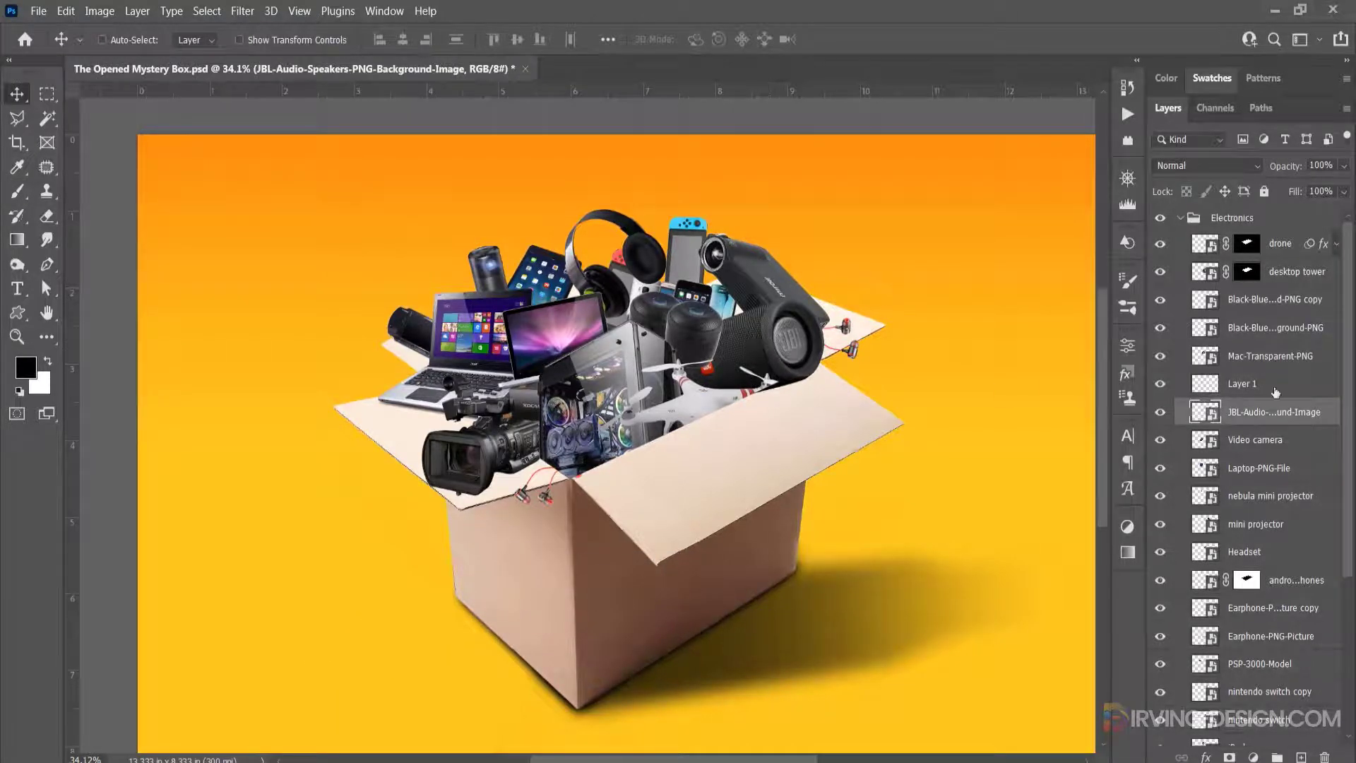
left_click_drag(1276, 392, 1195, 421)
key("b")
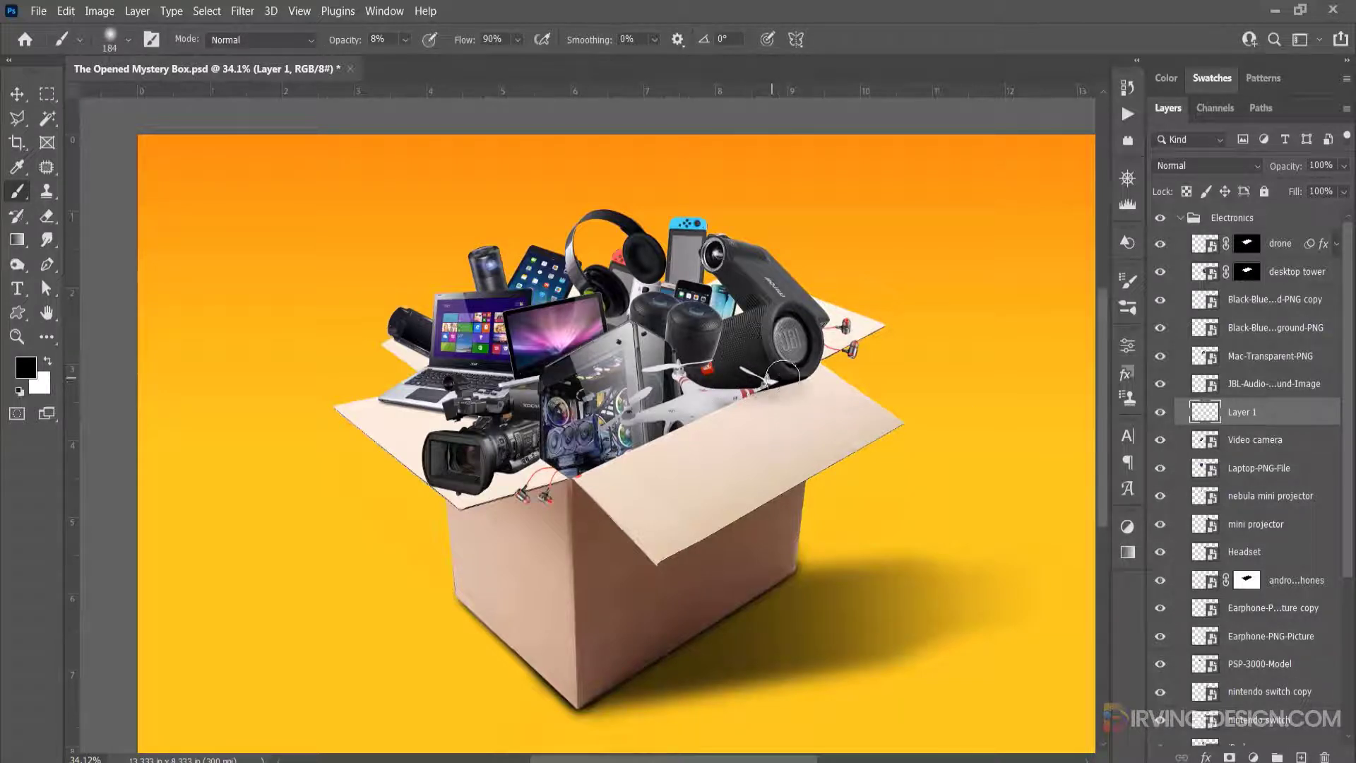
right_click(721, 379)
left_click_drag(770, 325, 772, 340)
key("Return")
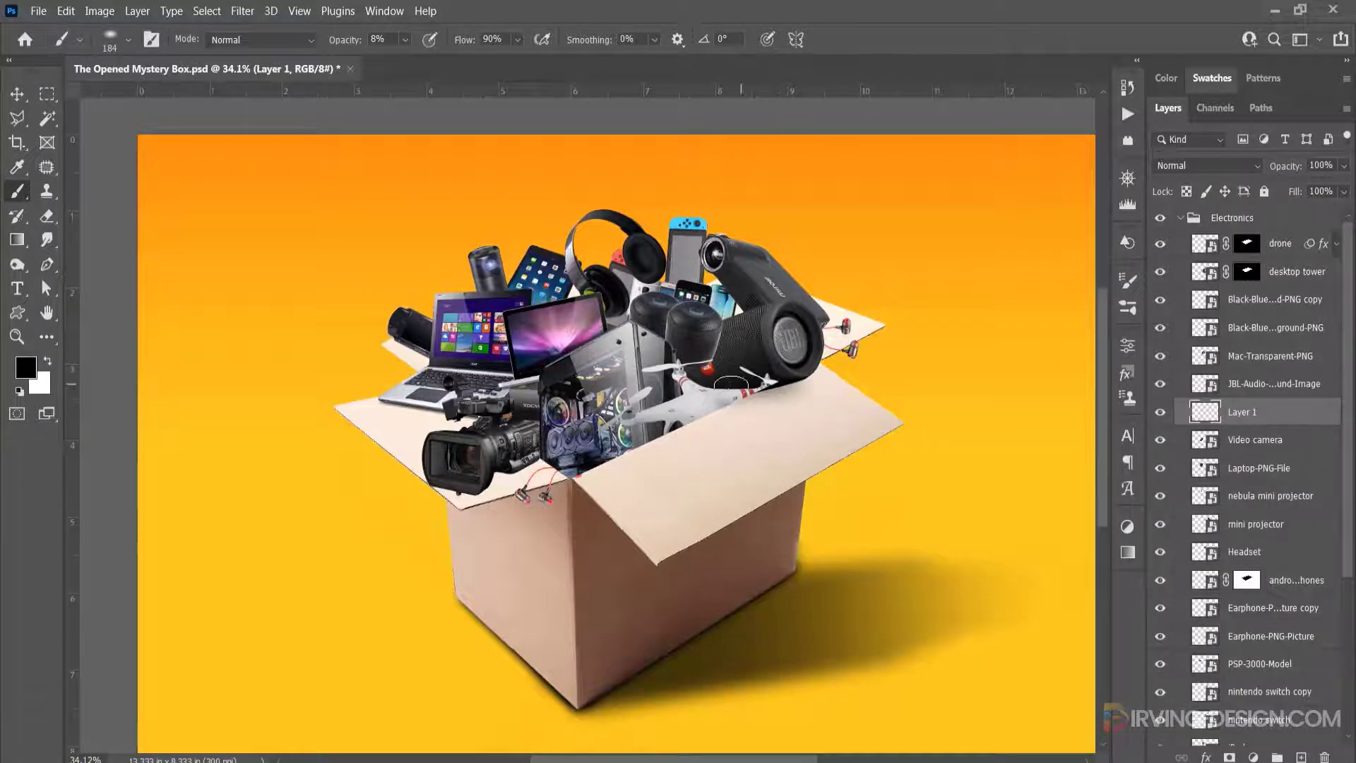
mouse_move(731, 382)
left_mouse_down()
mouse_move(799, 389)
mouse_move(741, 383)
left_mouse_up()
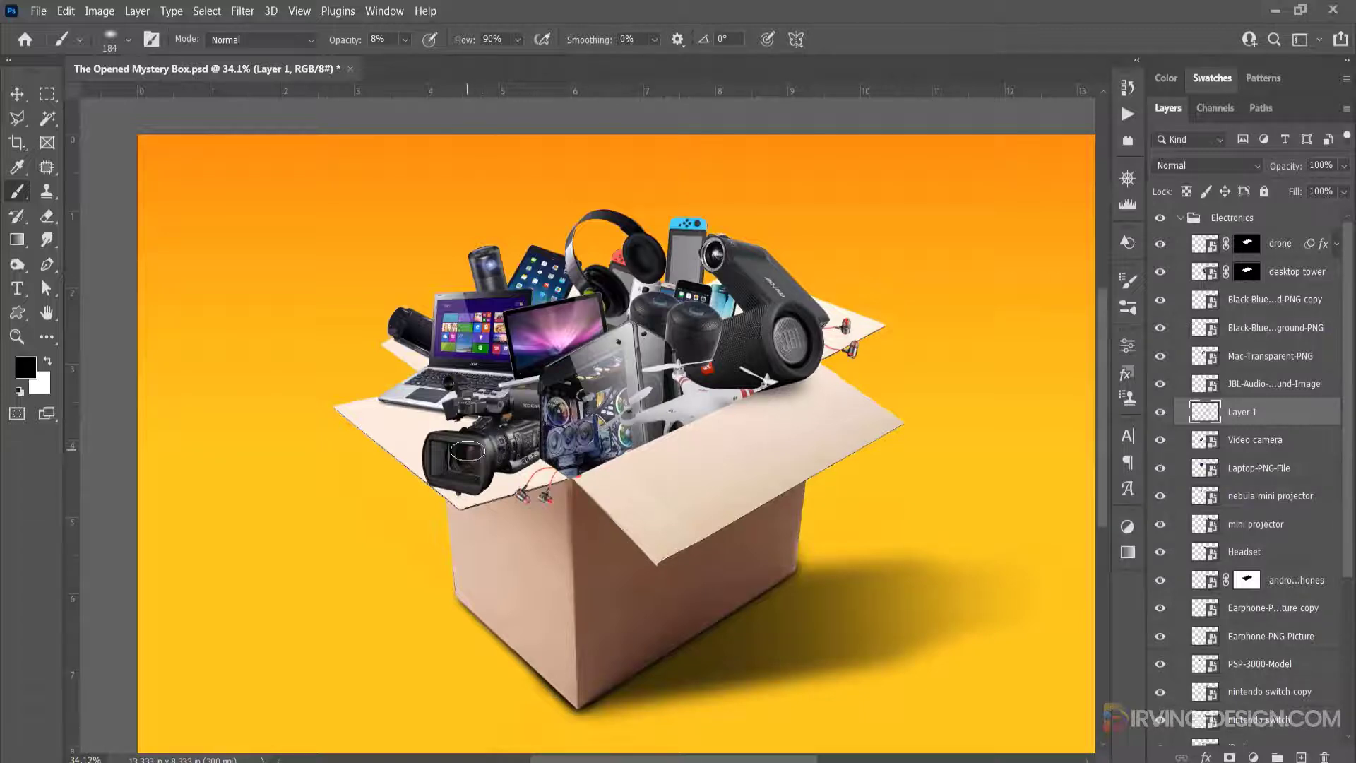
- Create a new layer between the video camera and the laptop, and brush a soft shadow under the video camera
key("v")
left_click(467, 452, "ctrl")
left_click(1272, 468)
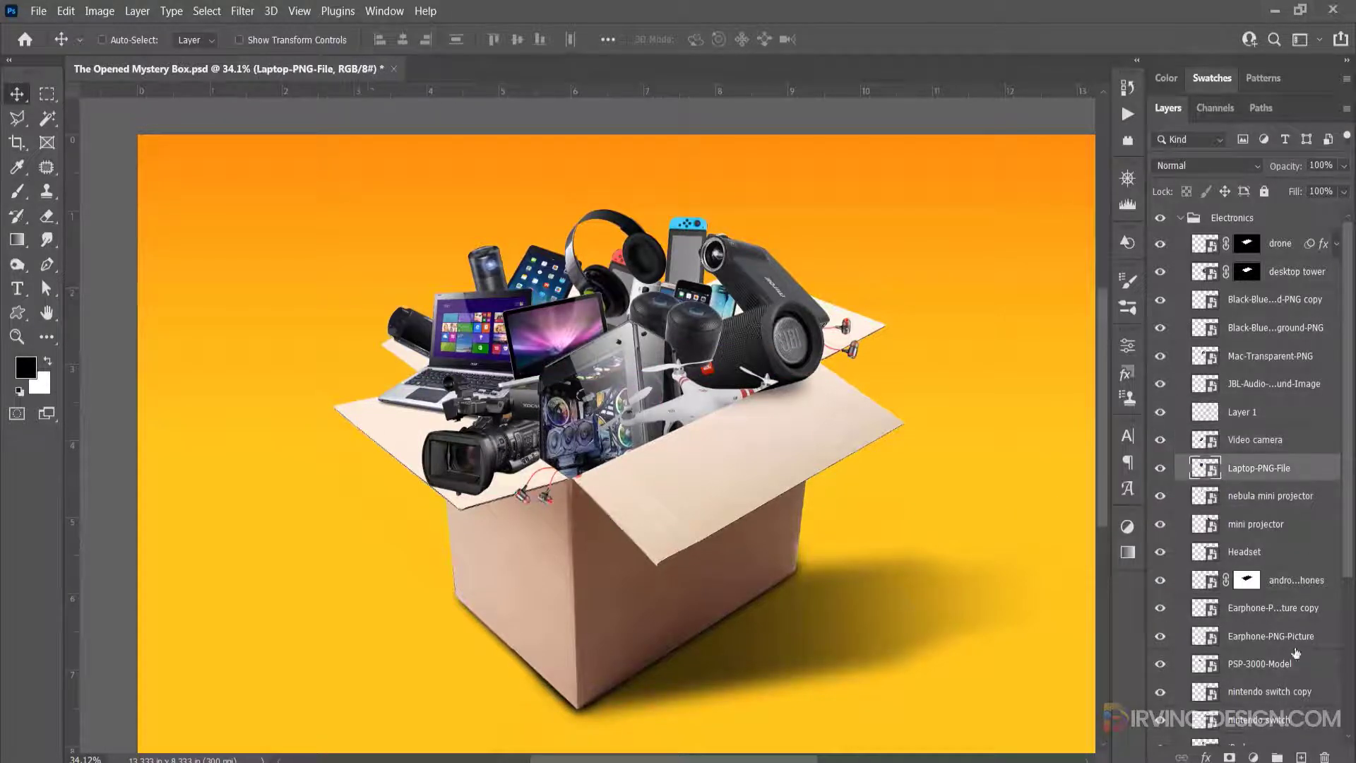
left_click(1301, 757)
left_click(1263, 444)
left_click(1256, 474)
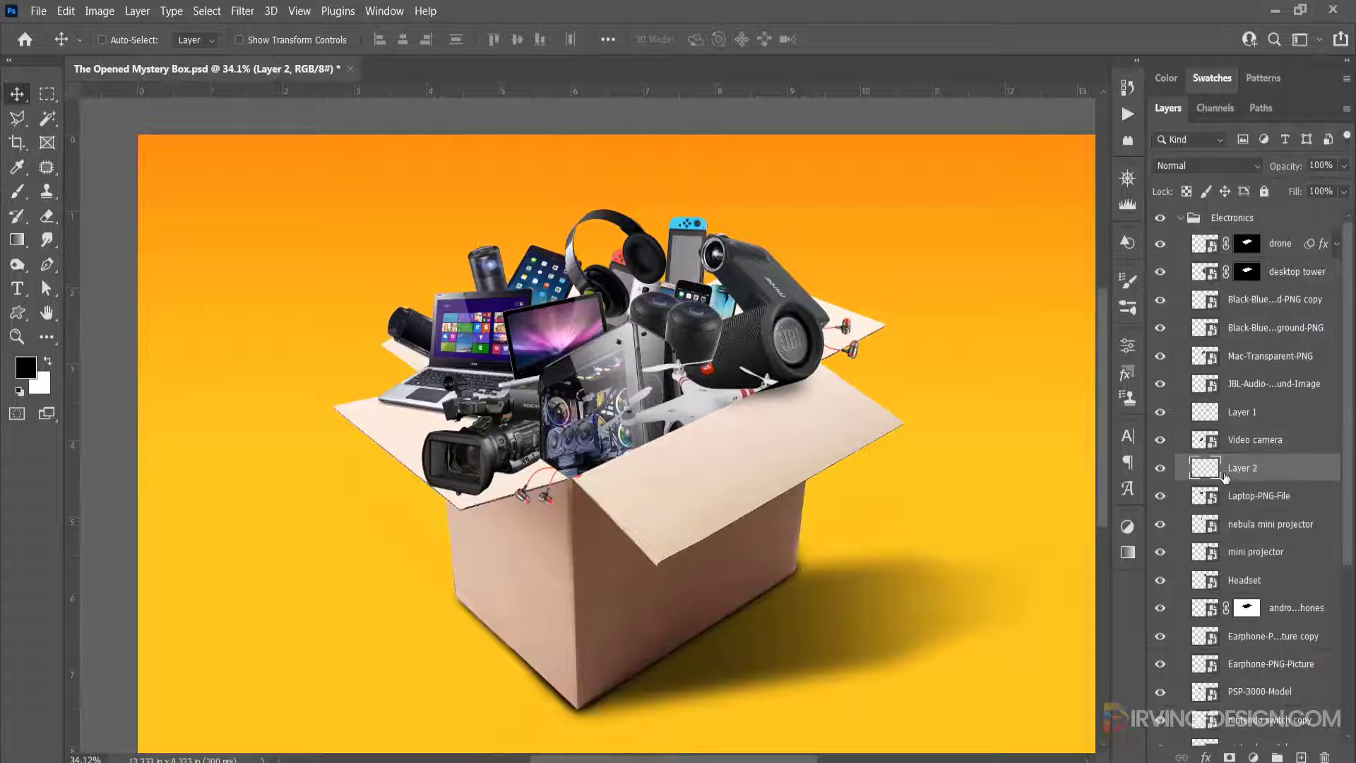
key("b")
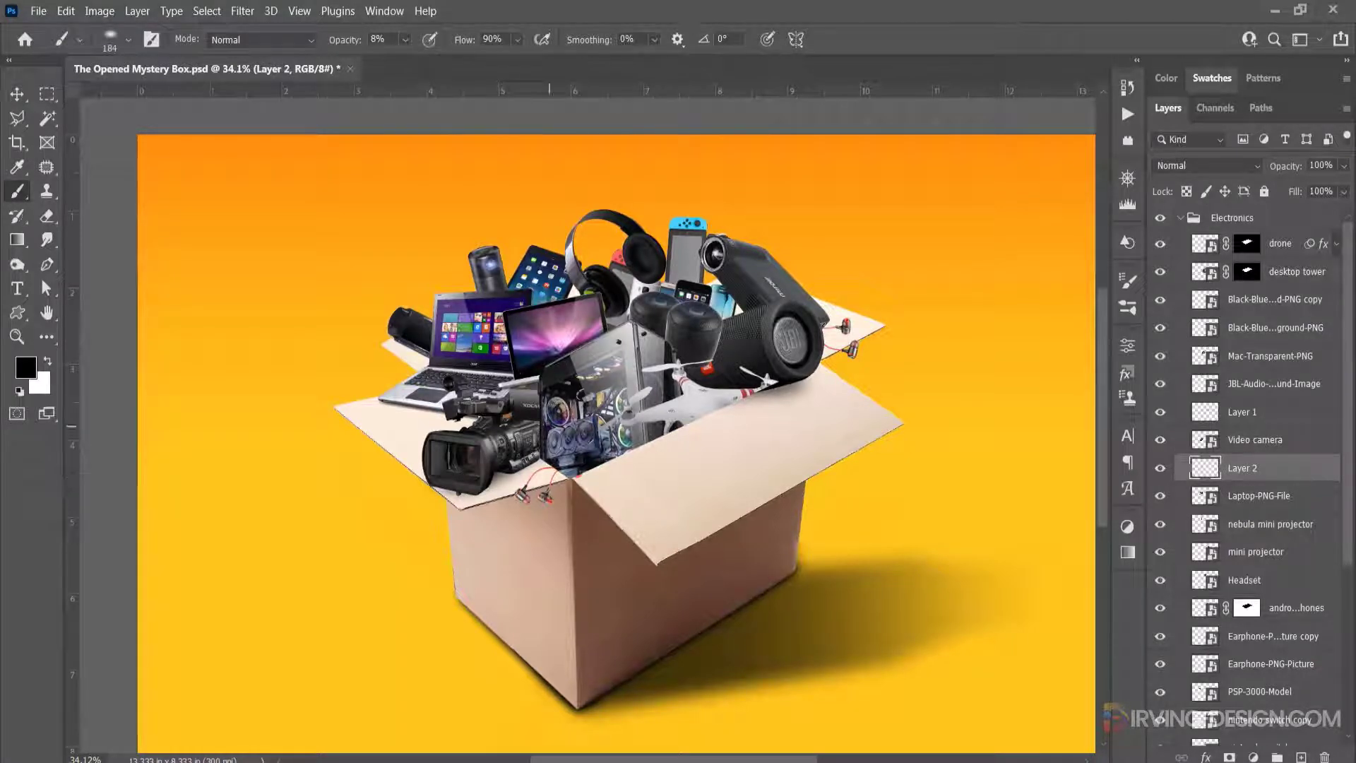
left_click_drag(500, 480, 504, 463)
- Create a new layer and place it directly beneath the Earphone-PNG-Picture layer, ready for brushing a shadow
scroll(540, 489, "up", 8)
key("v")
left_click(487, 508, "ctrl")
left_click(1301, 757)
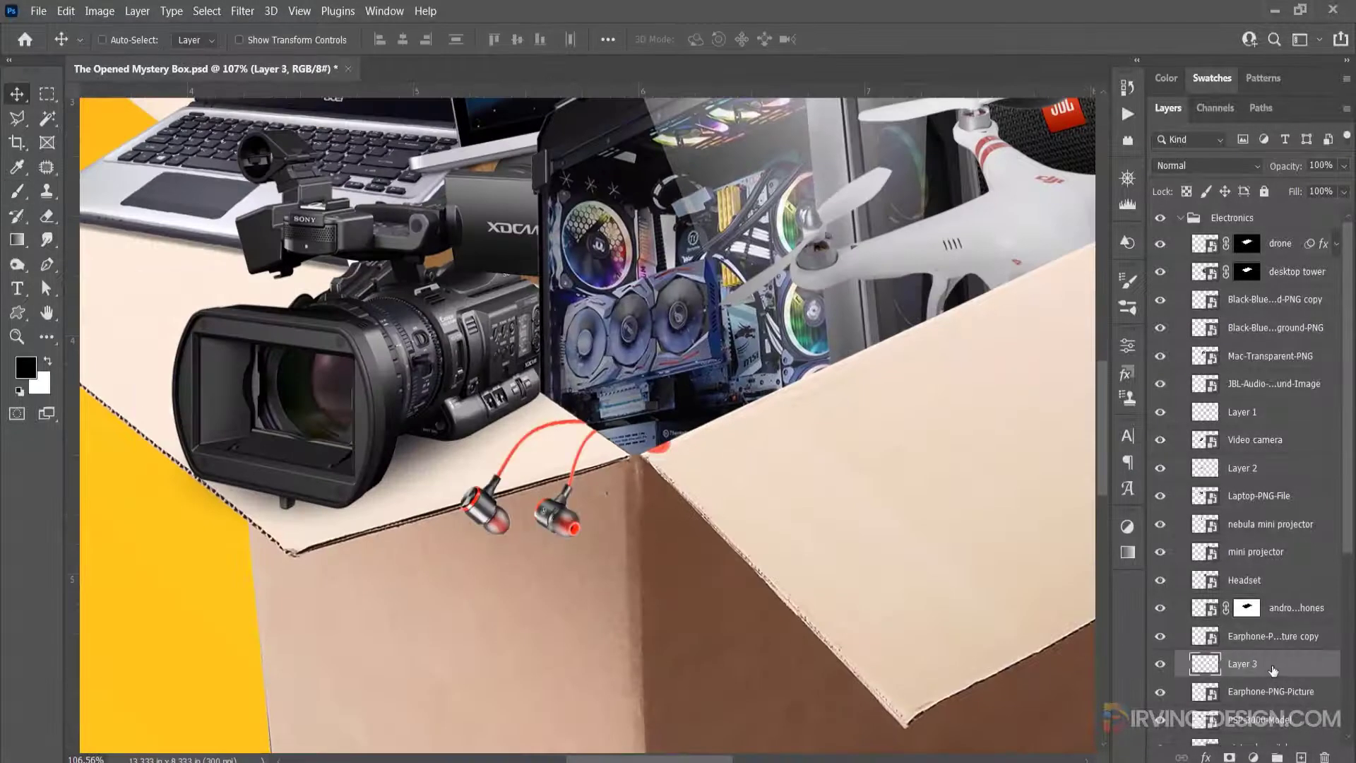
left_click_drag(1254, 670, 1254, 701)
key("b")
scroll(506, 439, "up", 5)
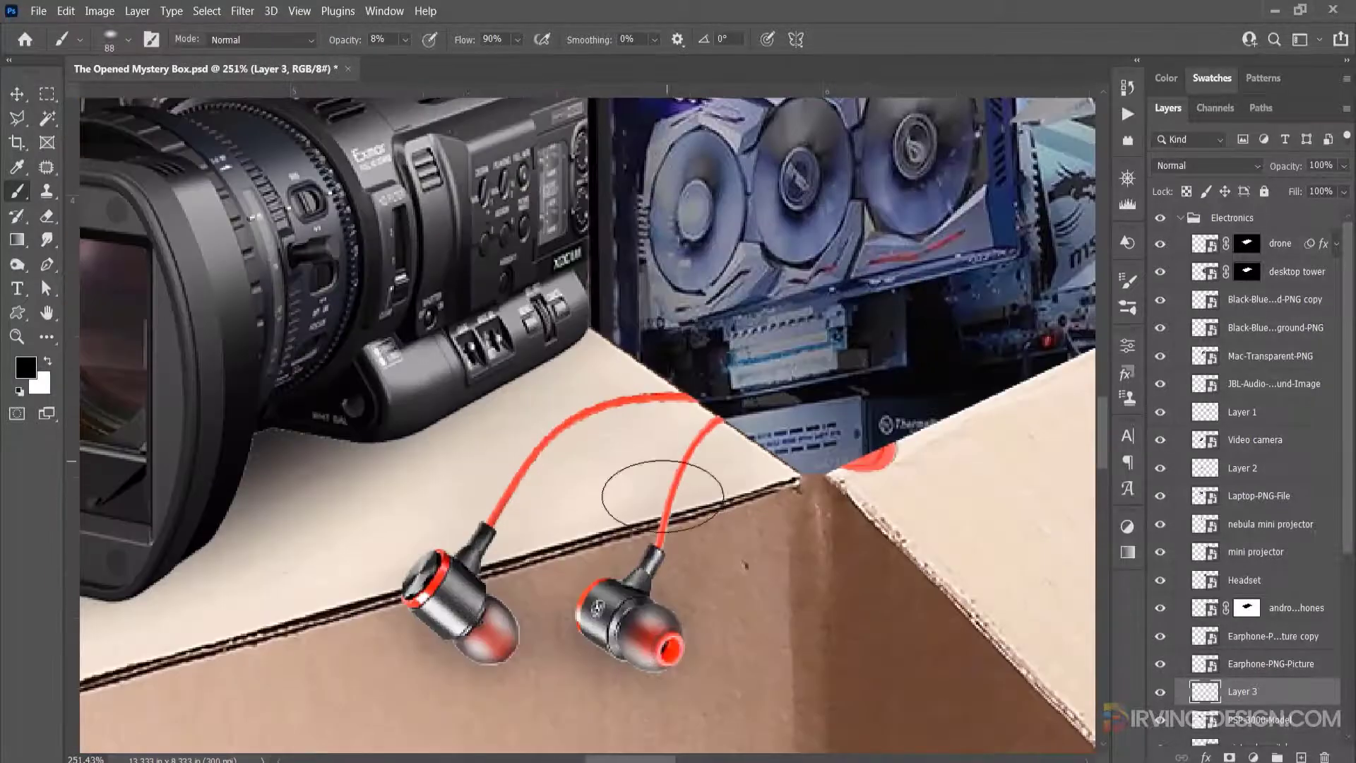
- Add a layer mask to the Earphone-PNG-Picture layer and hide the stray piece of red cable at the box corner
key("v")
left_click(874, 459, "ctrl")
left_click(1230, 758)
key("b")
key("x")
left_click_drag(899, 454, 869, 459)
- On Layer 3, brush soft black shadows beneath the front-left earphone cables at 9% brush opacity
left_click(1254, 692)
left_click(405, 40)
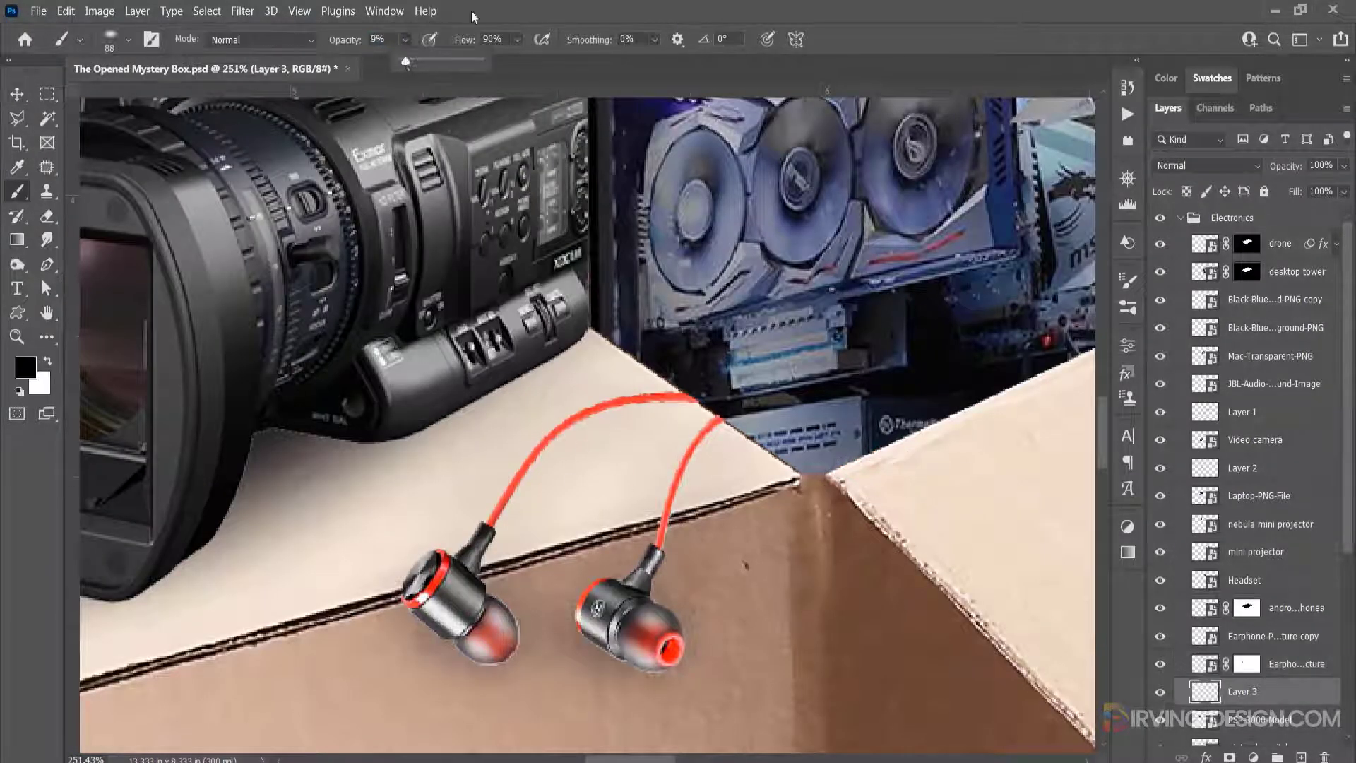
left_click(474, 17)
mouse_move(630, 417)
left_mouse_down()
mouse_move(548, 447)
mouse_move(507, 526)
left_mouse_up()
key("ctrl+z")
left_click_drag(722, 430, 668, 508)
left_click_drag(689, 409, 615, 409)
- Add a layer mask to the laptop and brush a soft shadow along its front edge on a new layer beneath it
scroll(615, 410, "down", 5)
mouse_move(403, 388)
left_mouse_down()
mouse_move(378, 234)
mouse_move(546, 628)
left_mouse_up()
key("v")
left_click(1302, 757)
key("b")
key("v")
left_click(1230, 757)
key("b")
left_click(1244, 524)
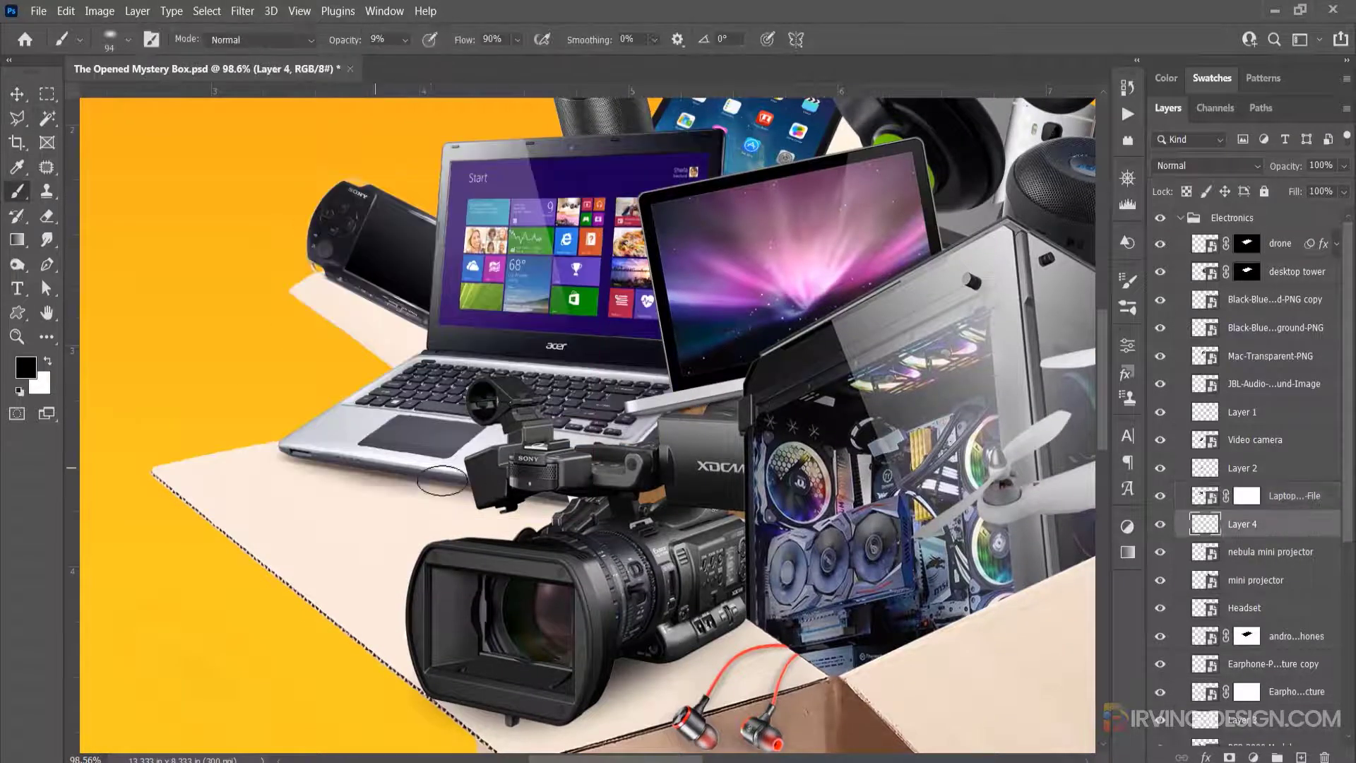
left_click_drag(296, 463, 537, 498)
- Try to brush a shadow under the PSP on a new layer beneath it
scroll(384, 622, "down", 3)
key("v")
left_click(366, 403, "ctrl")
left_click(1302, 757, "ctrl")
key("b")
scroll(346, 385, "up", 5)
left_click_drag(402, 498, 374, 492)
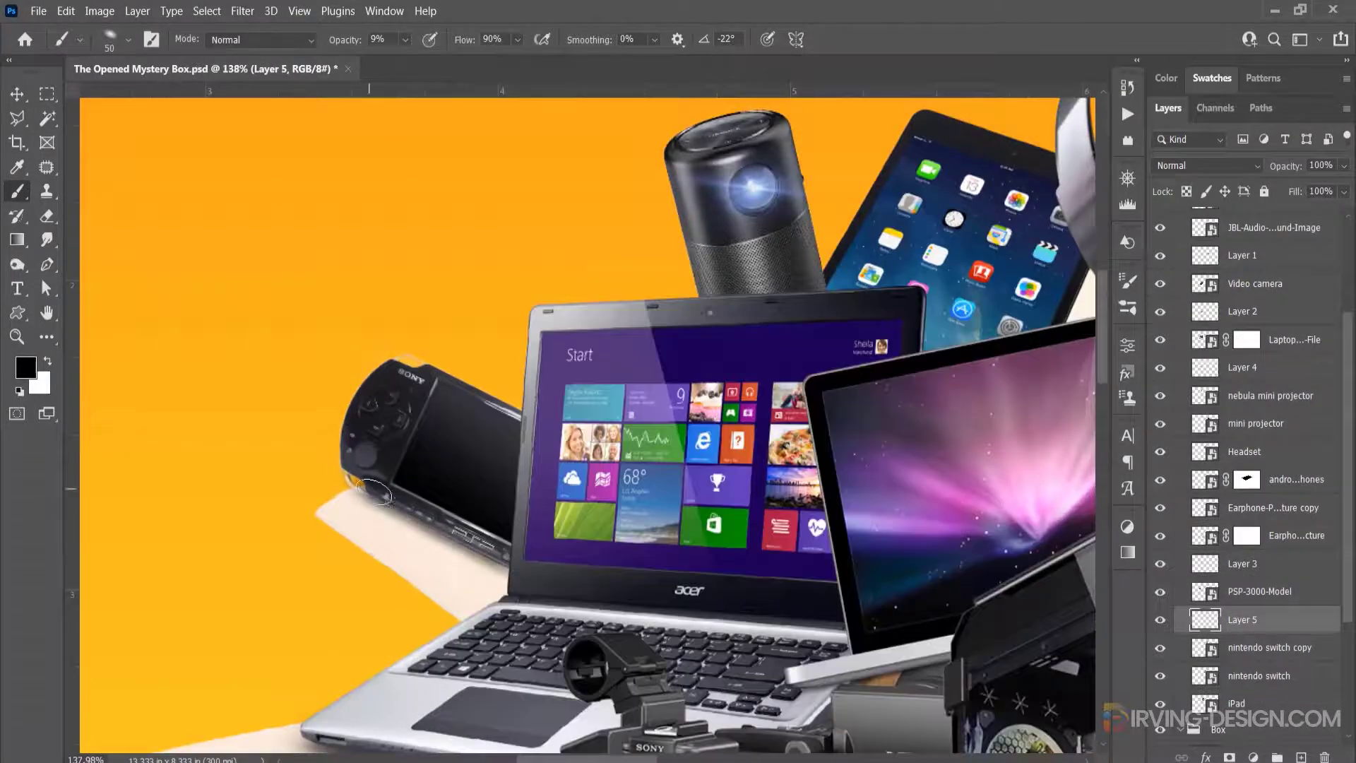
- Hide the painted Layer 5 and apply a Drop Shadow layer style to the PSP instead
scroll(472, 330, "up", 3)
left_click(1161, 619)
double_click(1316, 592)
left_click(711, 467)
left_click(1280, 152)
- Add a layer mask to the PSP and brush out its upper edge against the orange background at 65% opacity
left_click(1230, 758)
left_click_drag(406, 40, 424, 60)
left_click_drag(330, 351, 362, 355)
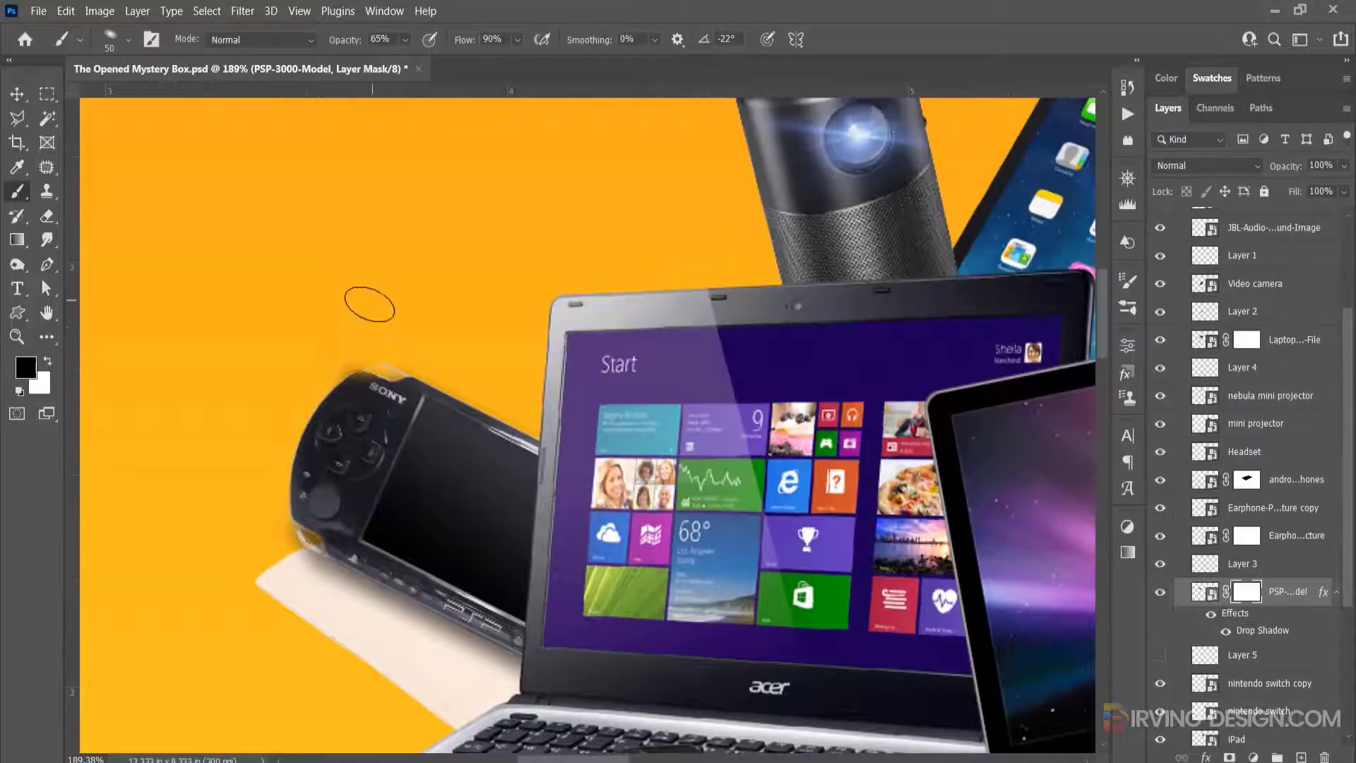
- Create a new layer beneath another product in the box and brush a soft shadow on it at 10% opacity
scroll(370, 304, "down", 5)
key("v")
left_click(713, 439, "ctrl")
left_click(1302, 757, "ctrl")
key("b")
key("1")
scroll(776, 486, "up", 3)
mouse_move(778, 486)
left_mouse_down()
mouse_move(763, 482)
mouse_move(795, 495)
left_mouse_up()
- Apply Gradient Overlay layer styles to two of the product layers in the Electronics group
double_click(1315, 221)
left_click(725, 397)
left_click(1281, 152)
key("v")
double_click(1316, 221)
left_click(725, 434)
left_click(1285, 194)
- Create new shadow layers beneath the mini projector and the headset
left_click(1302, 757, "ctrl")
key("b")
left_click(1244, 684)
left_click(1302, 757, "ctrl")
right_click(367, 495)
- Create a new layer above Earphone-PNG-Picture and brush soft shadows around the earphones on the right flap at 8% opacity
scroll(367, 487, "down", 2)
scroll(860, 392, "up", 5)
left_click(742, 304, "ctrl")
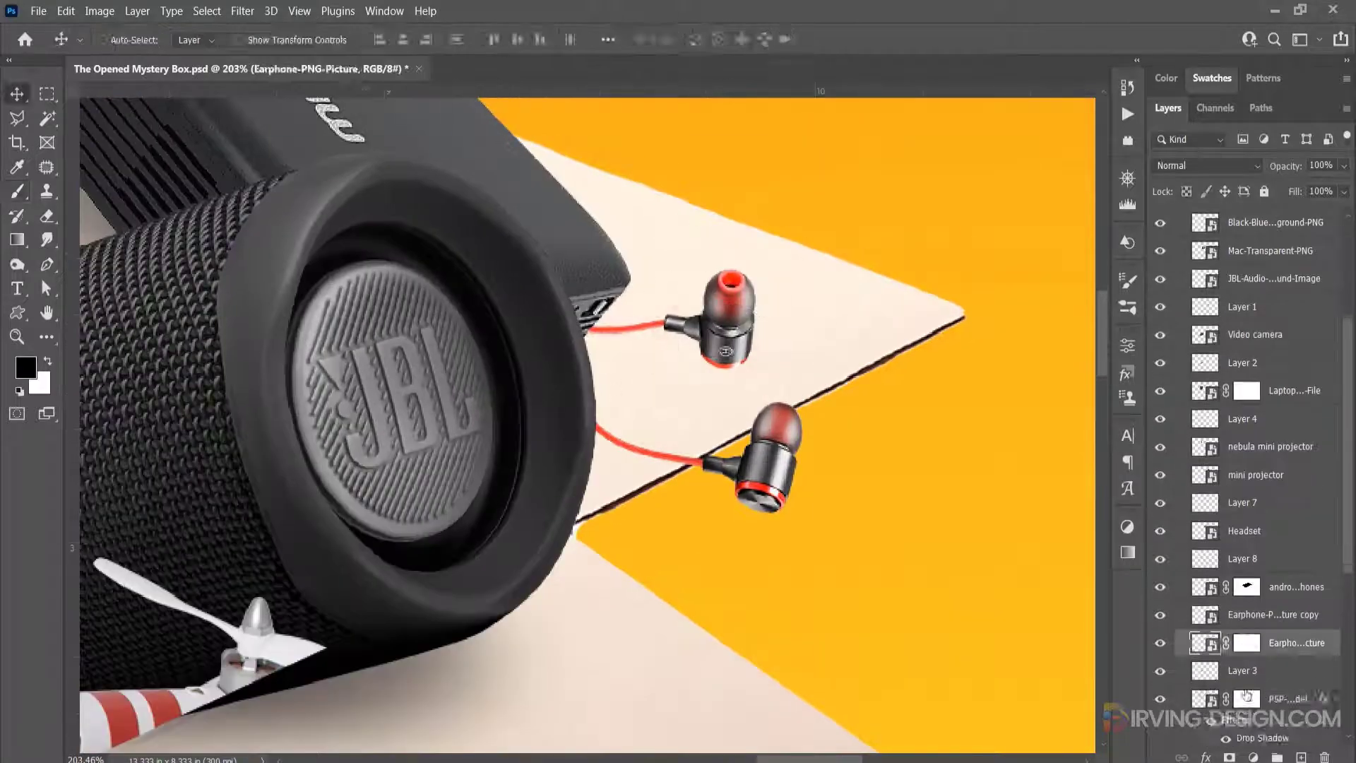
left_click(1302, 757)
key("b")
left_click_drag(696, 356, 748, 369)
mouse_move(607, 444)
left_mouse_down()
mouse_move(676, 458)
mouse_move(584, 424)
left_mouse_up()
key("0")
key("9")
left_click_drag(676, 325, 573, 328)
left_click_drag(687, 464, 717, 465)
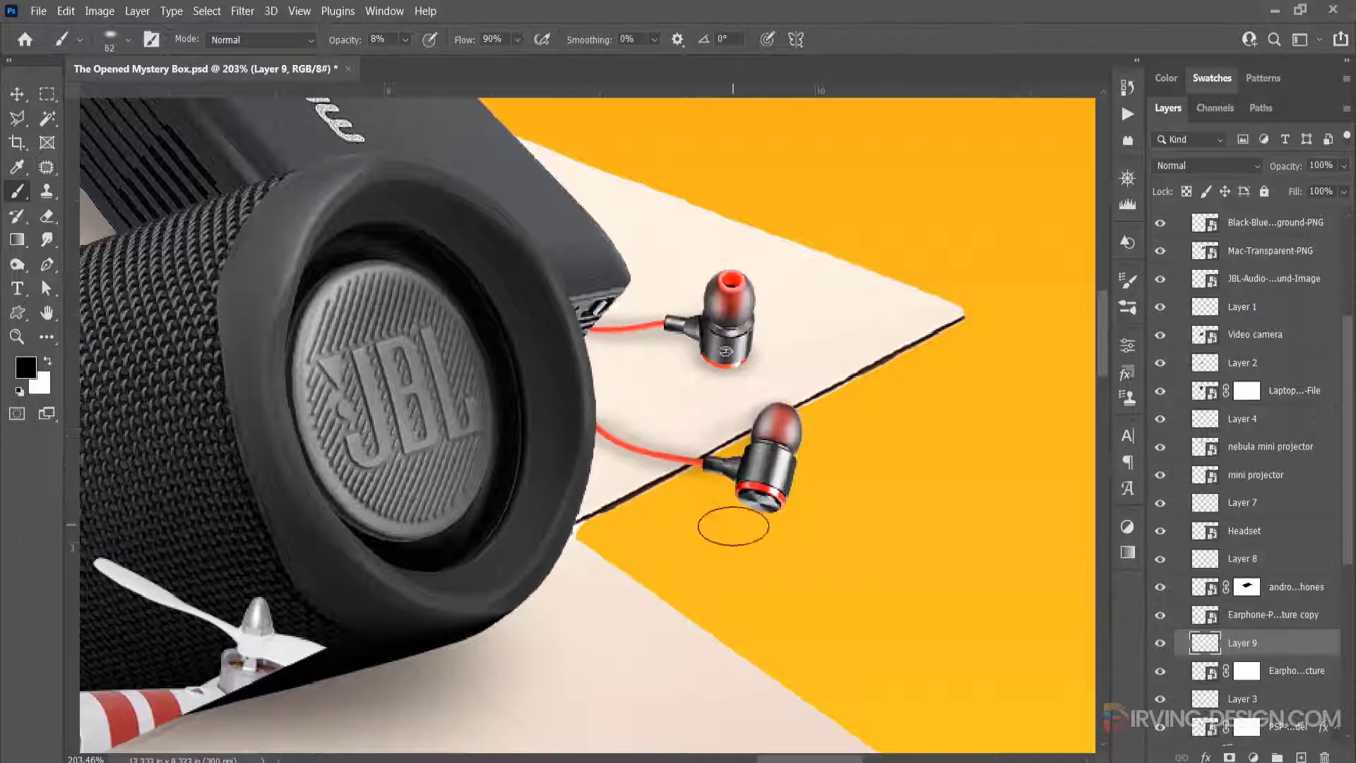
- Add the centred three-line text "THE MYSTERY BOX" in black 26 pt Gotham Black on the left face of the box
scroll(727, 530, "down", 3)
scroll(695, 498, "down", 5)
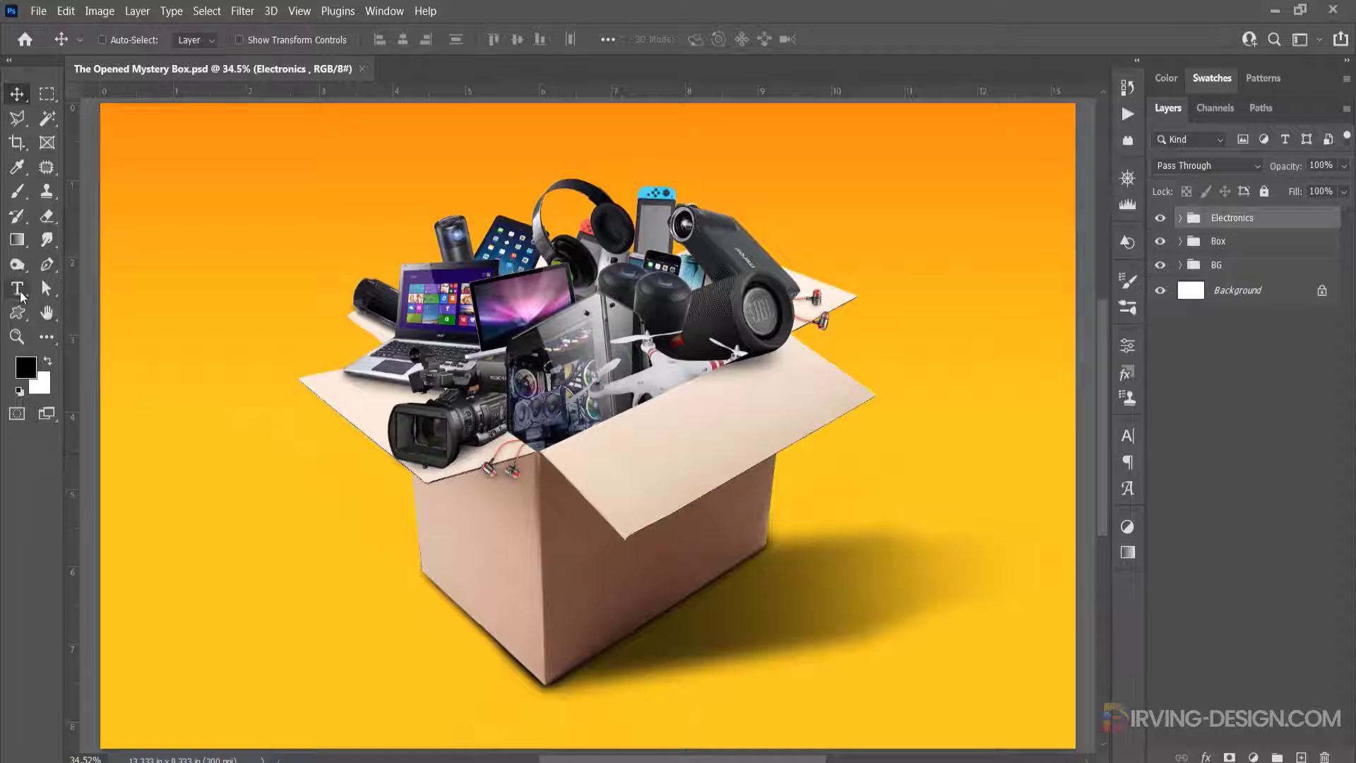
left_click(19, 291)
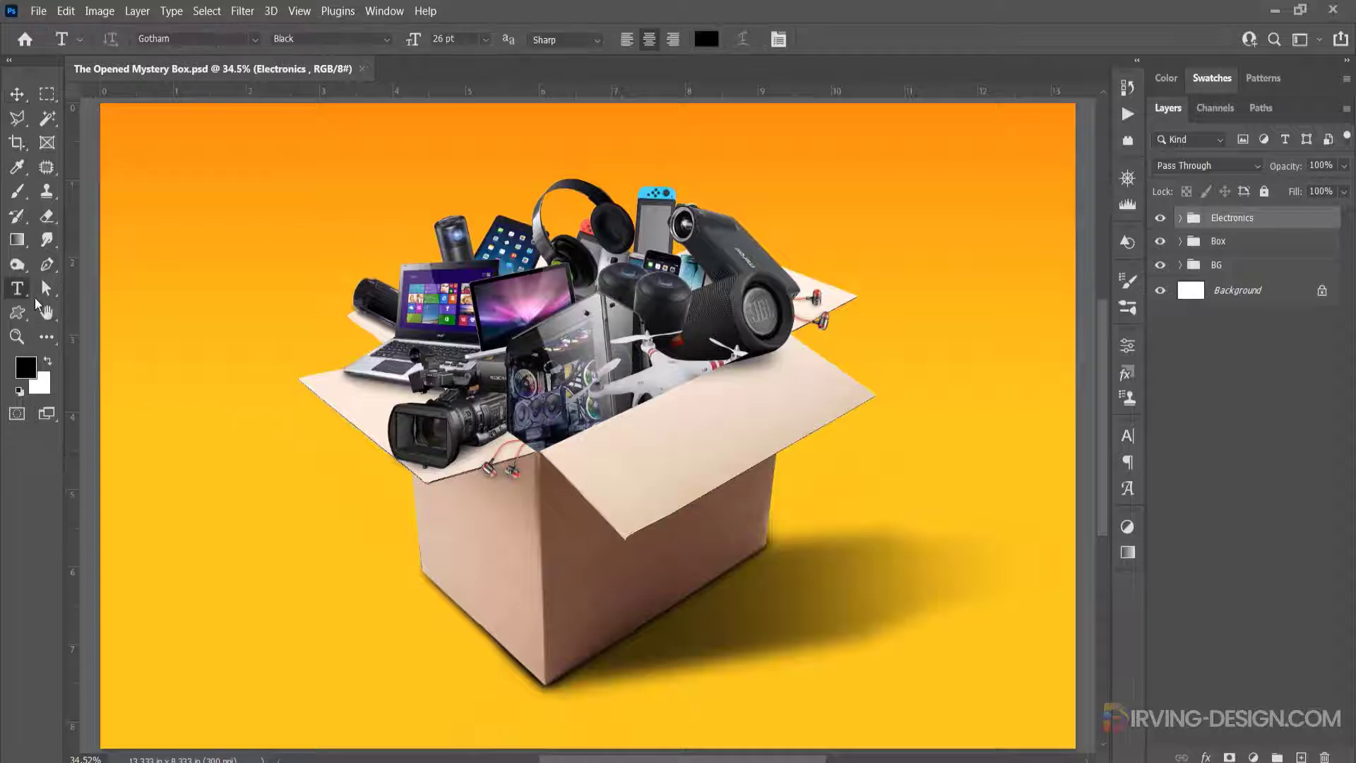
left_click(453, 519)
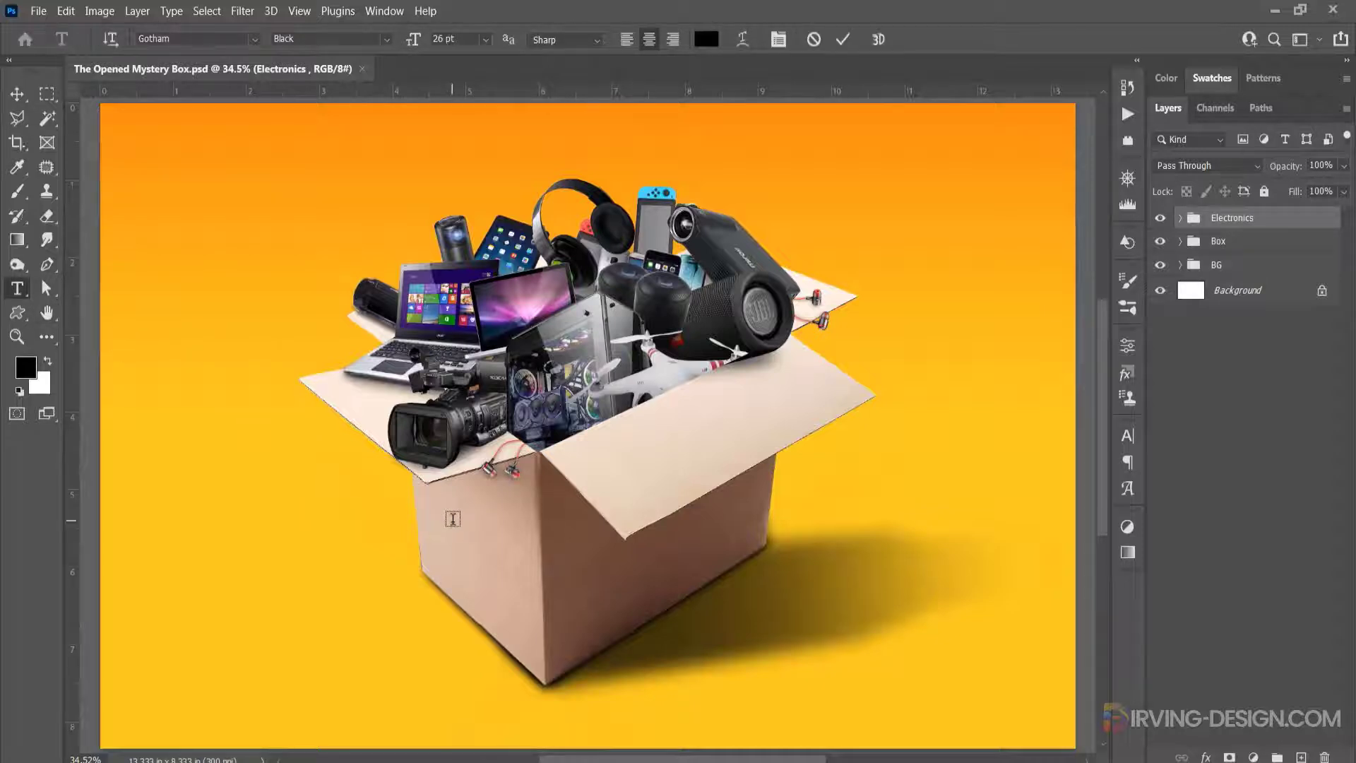
type("T")
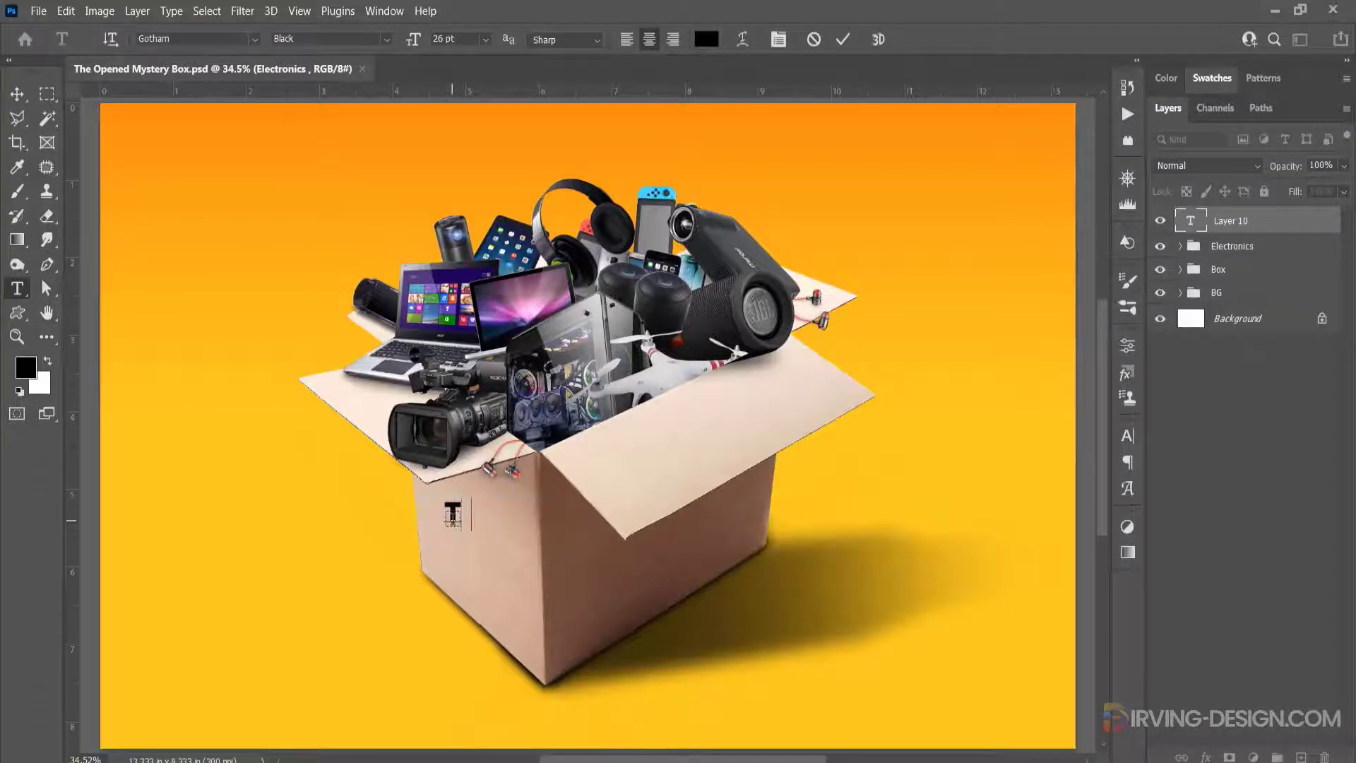
type("HE MYSTERY")
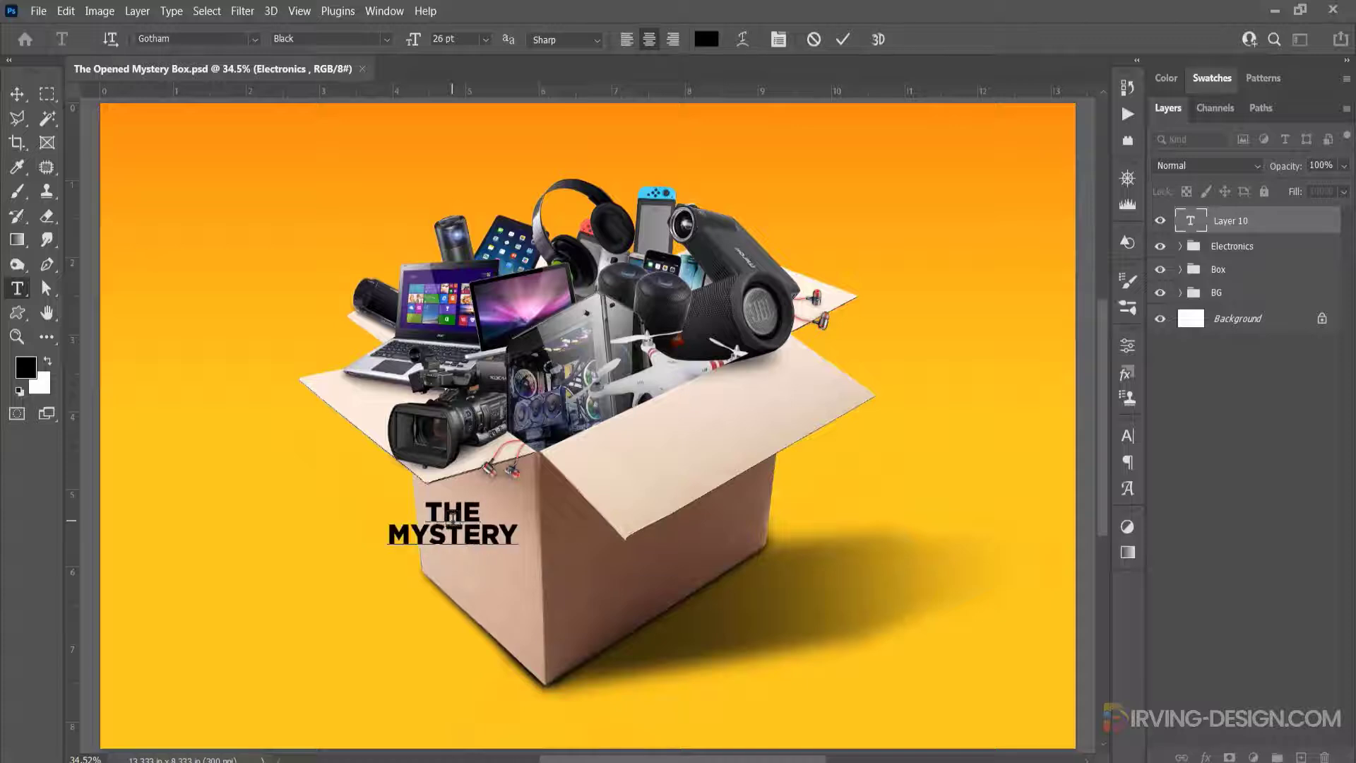
key("Return")
type("BOX")
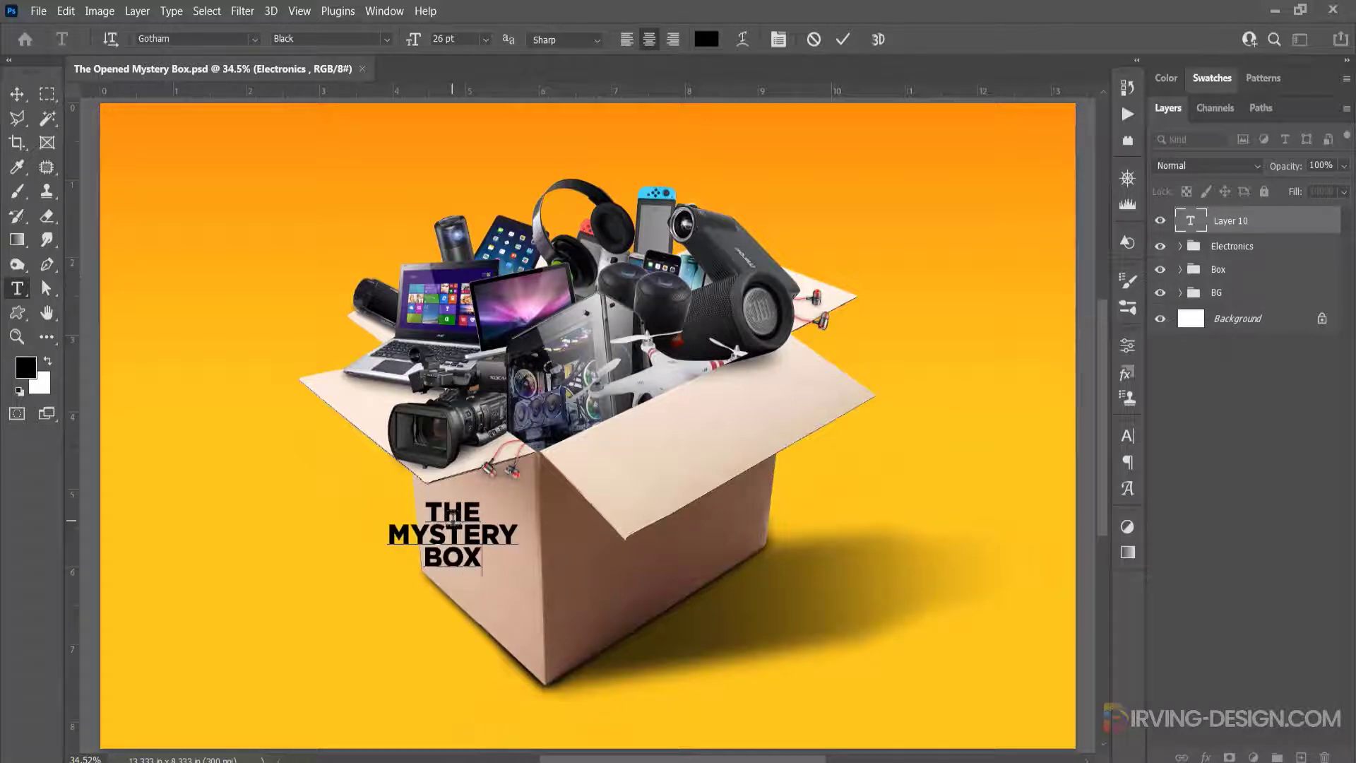
- Commit the "THE MYSTERY BOX" text and use All Caps character formatting for it
left_click(844, 41)
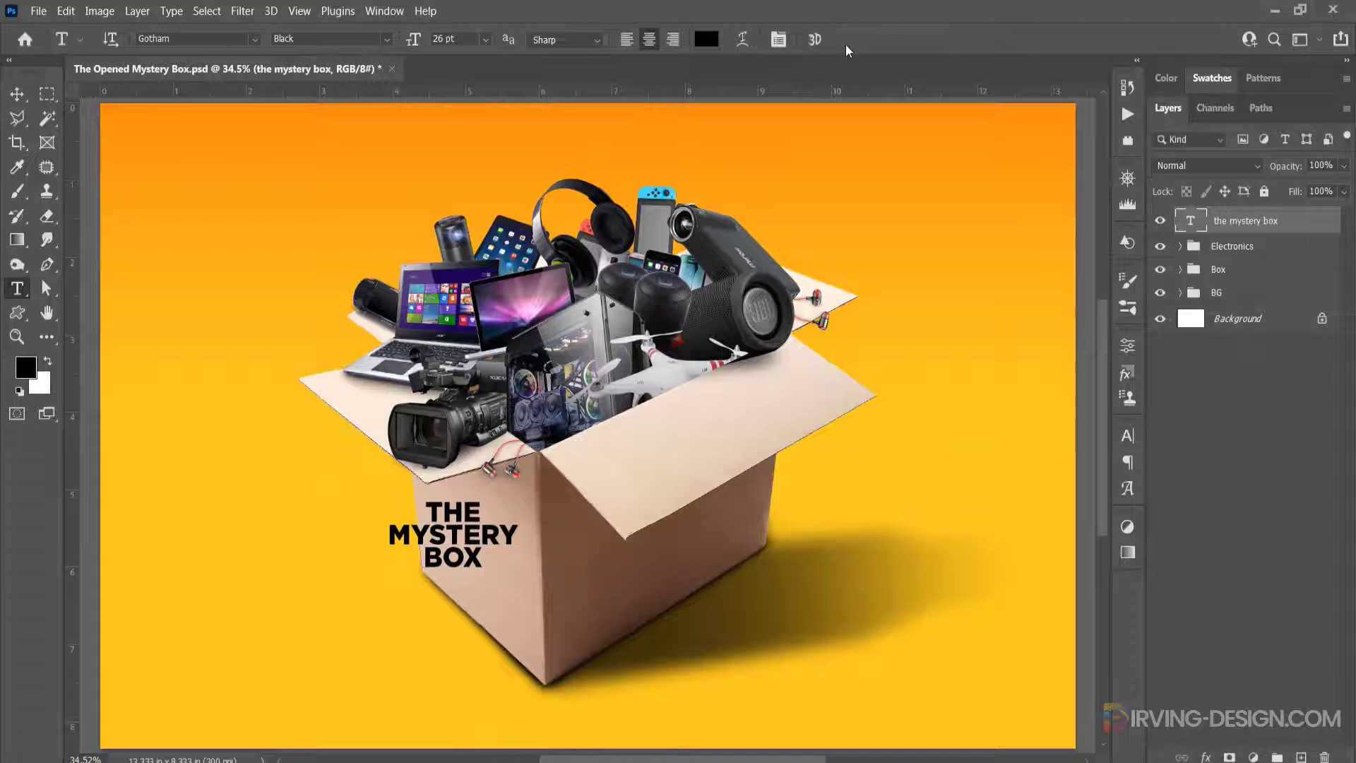
left_click(1127, 436)
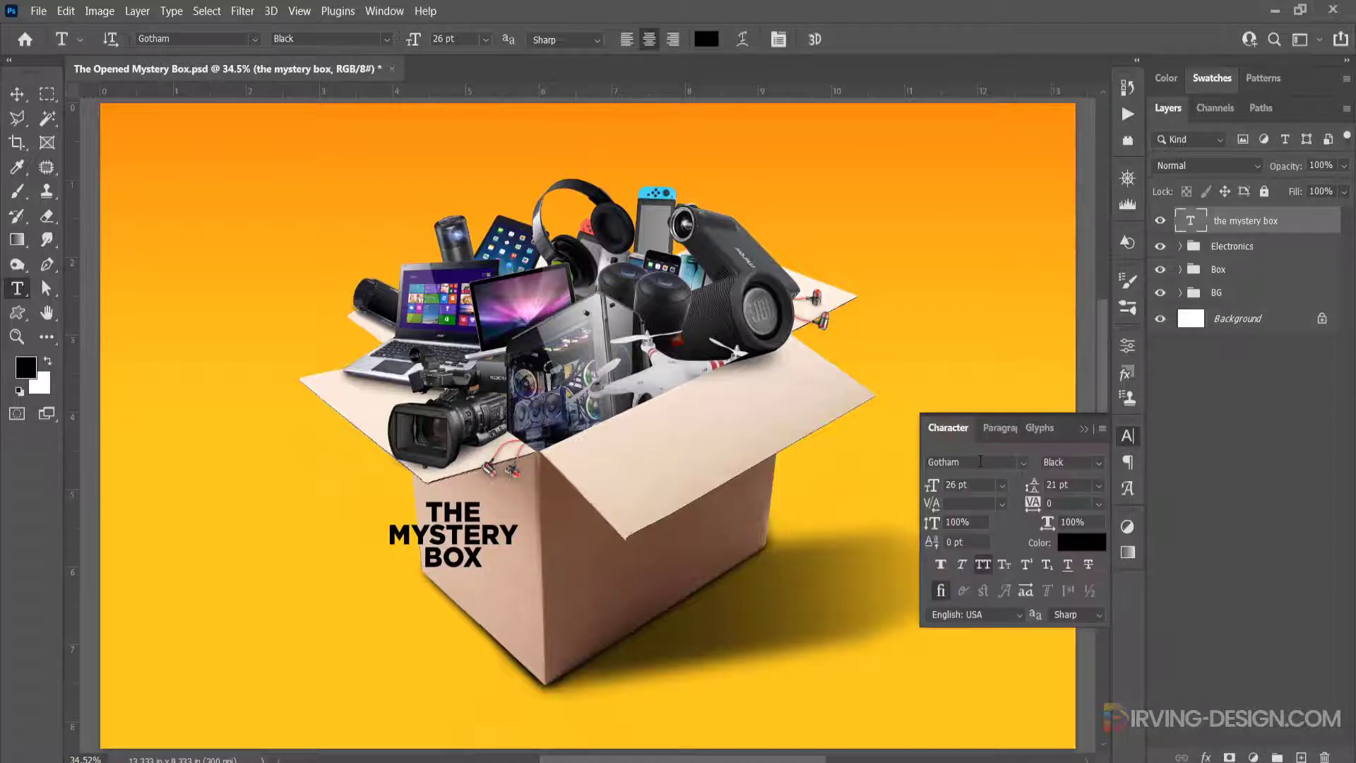
left_click(984, 565)
left_click(1084, 429)
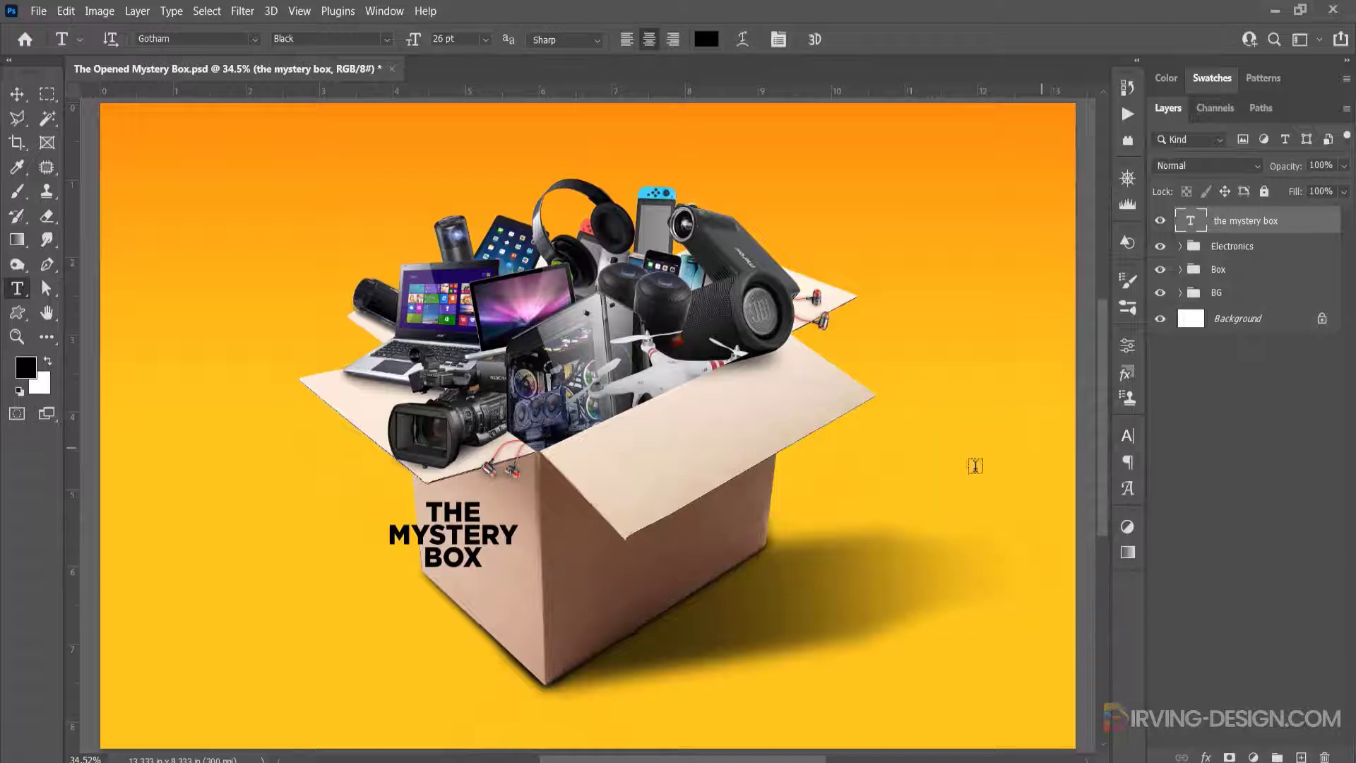
- Nudge the lettering to the right within the box's left face and convert its layer to a smart object
key("v")
key("shift+Right")
key("shift+Right")
key("shift+Right")
key("shift+Right")
key("shift+Right")
right_click(1290, 227)
left_click(1176, 265)
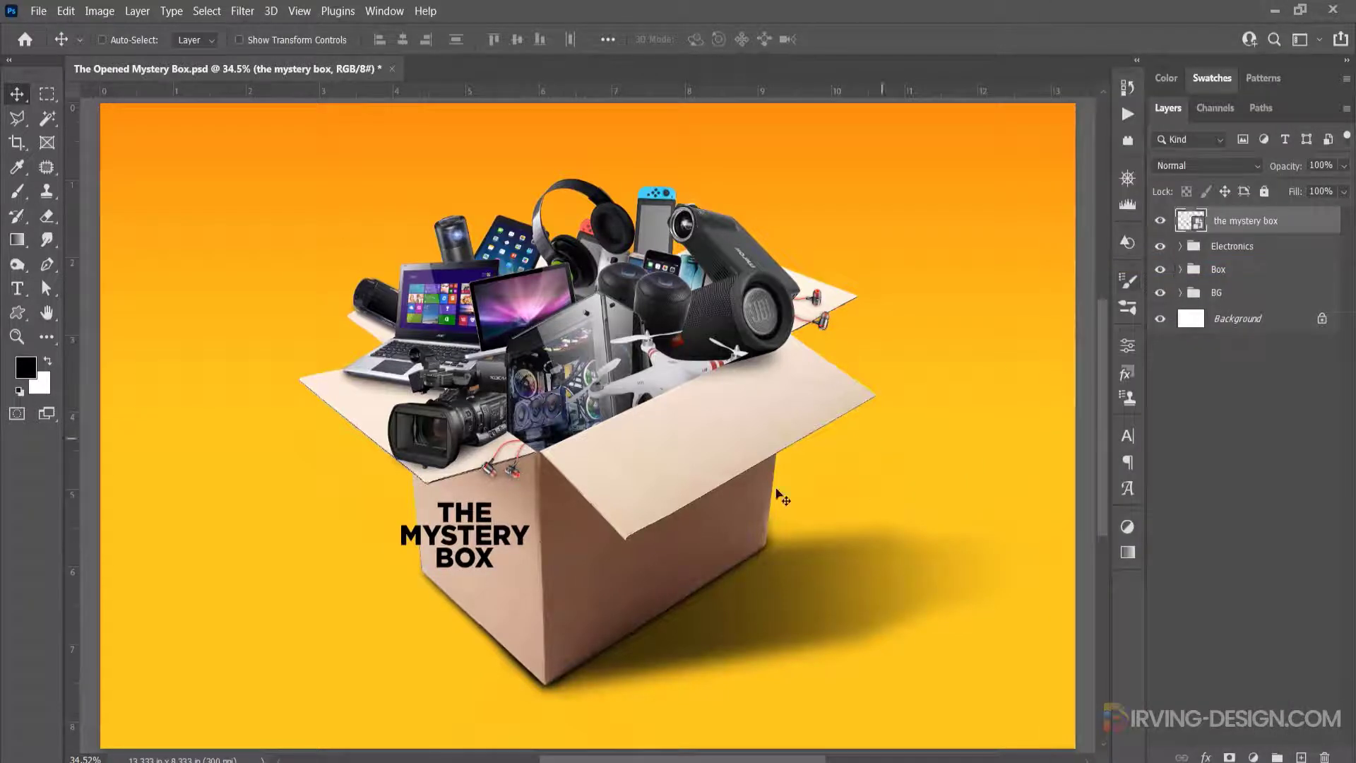
key("shift+Right")
key("shift+Right")
key("shift+Right")
- Distort the lettering so its corners follow the perspective of the box's left face
key("ctrl+t")
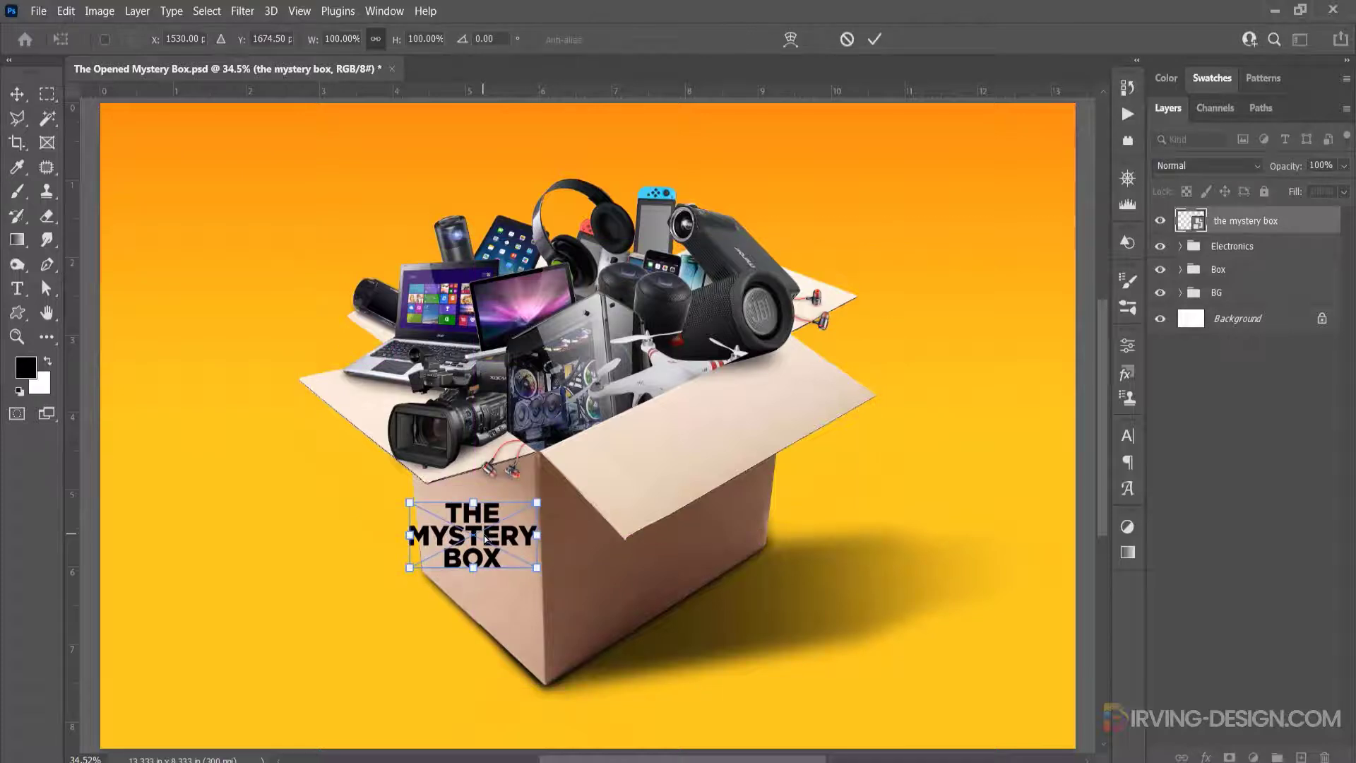
right_click(486, 539)
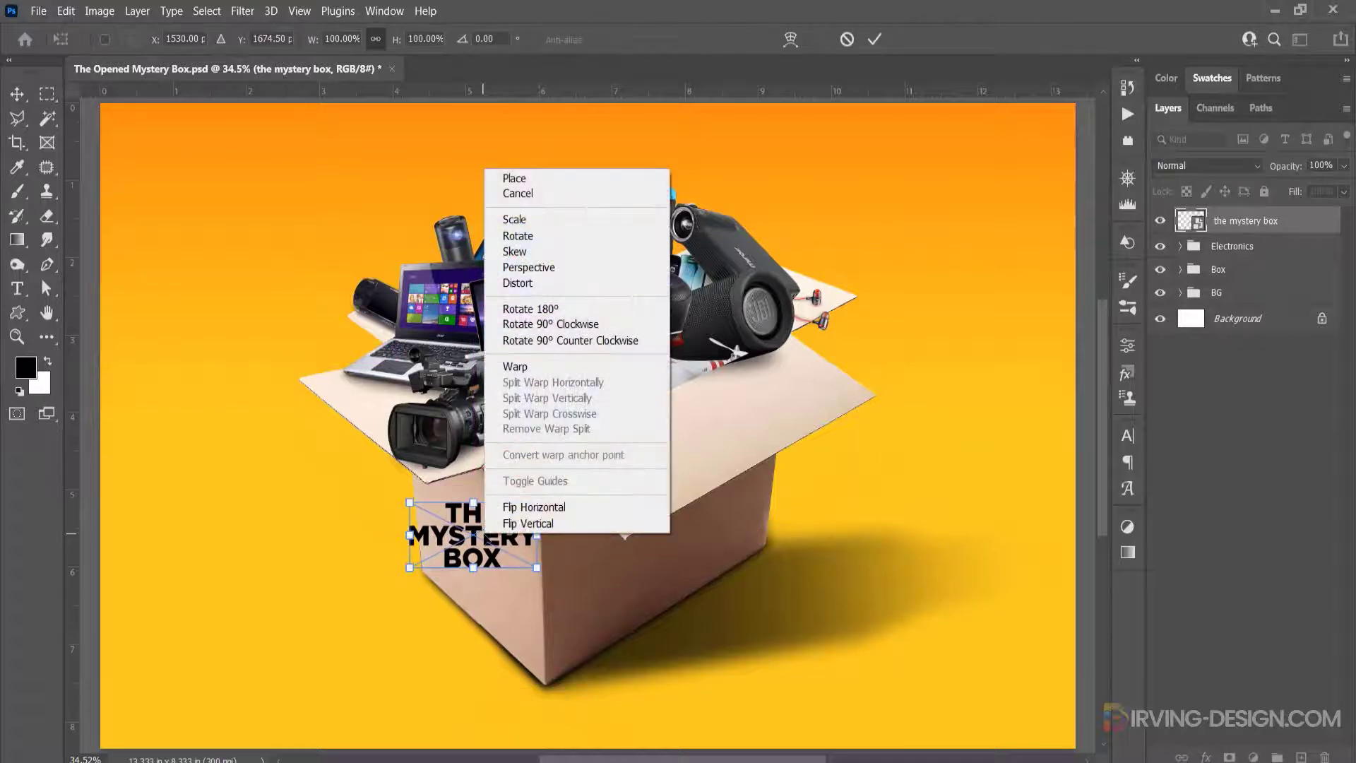
left_click(554, 283)
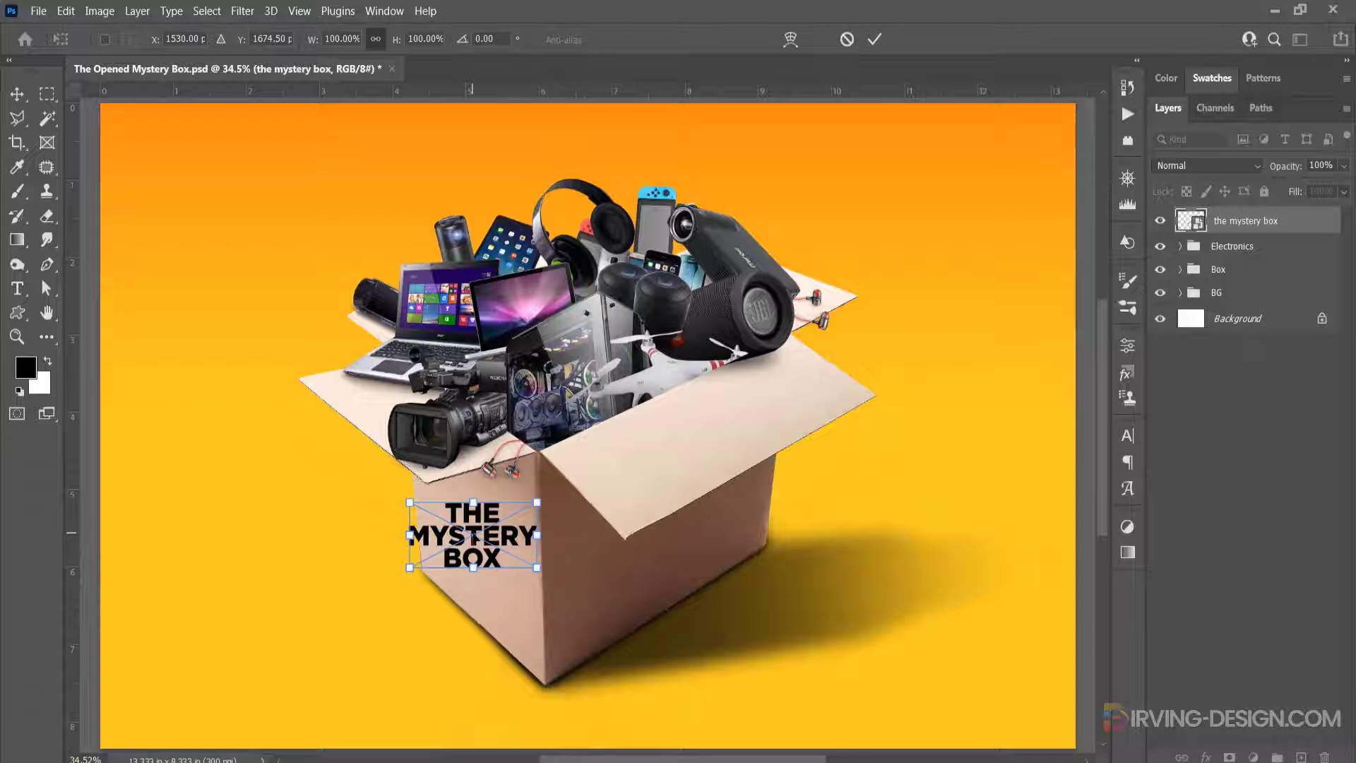
left_click_drag(417, 510, 400, 366)
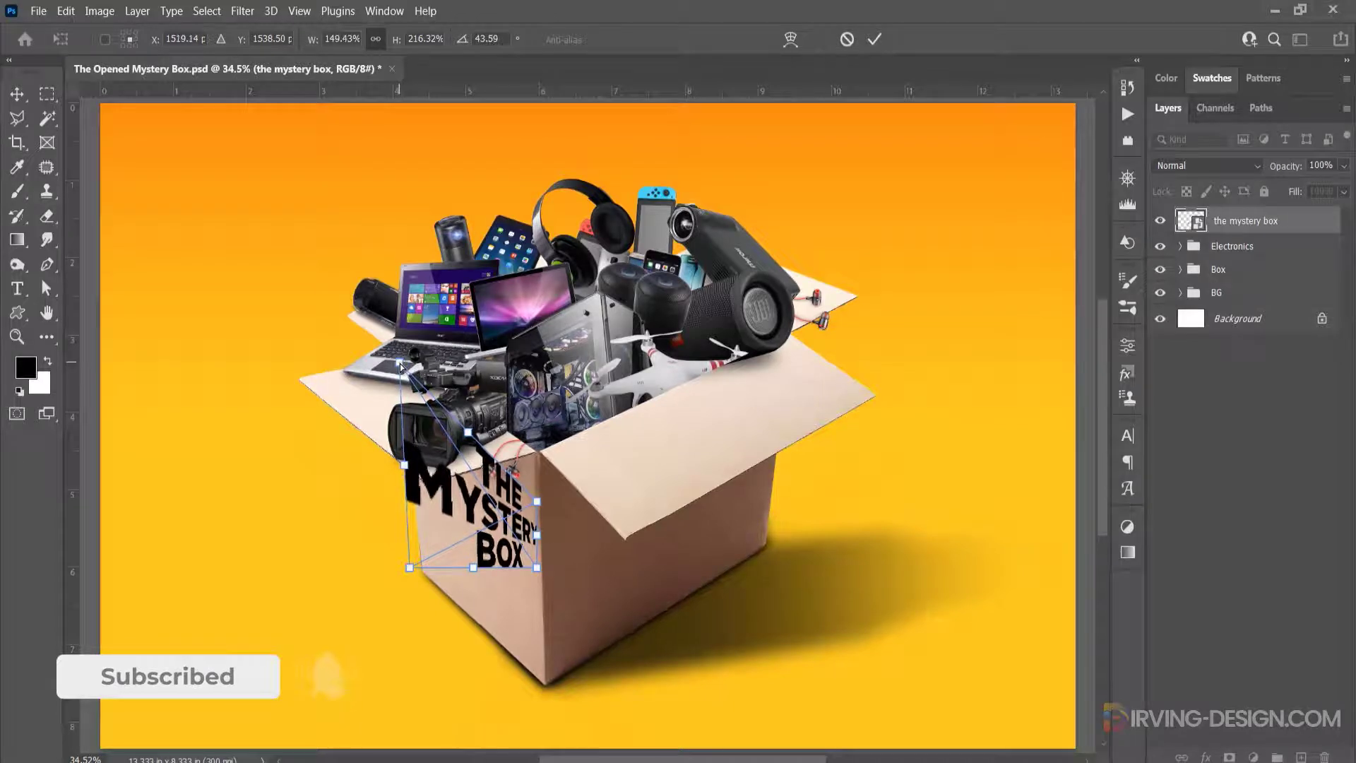
left_click_drag(538, 506, 537, 451)
left_click_drag(537, 569, 544, 685)
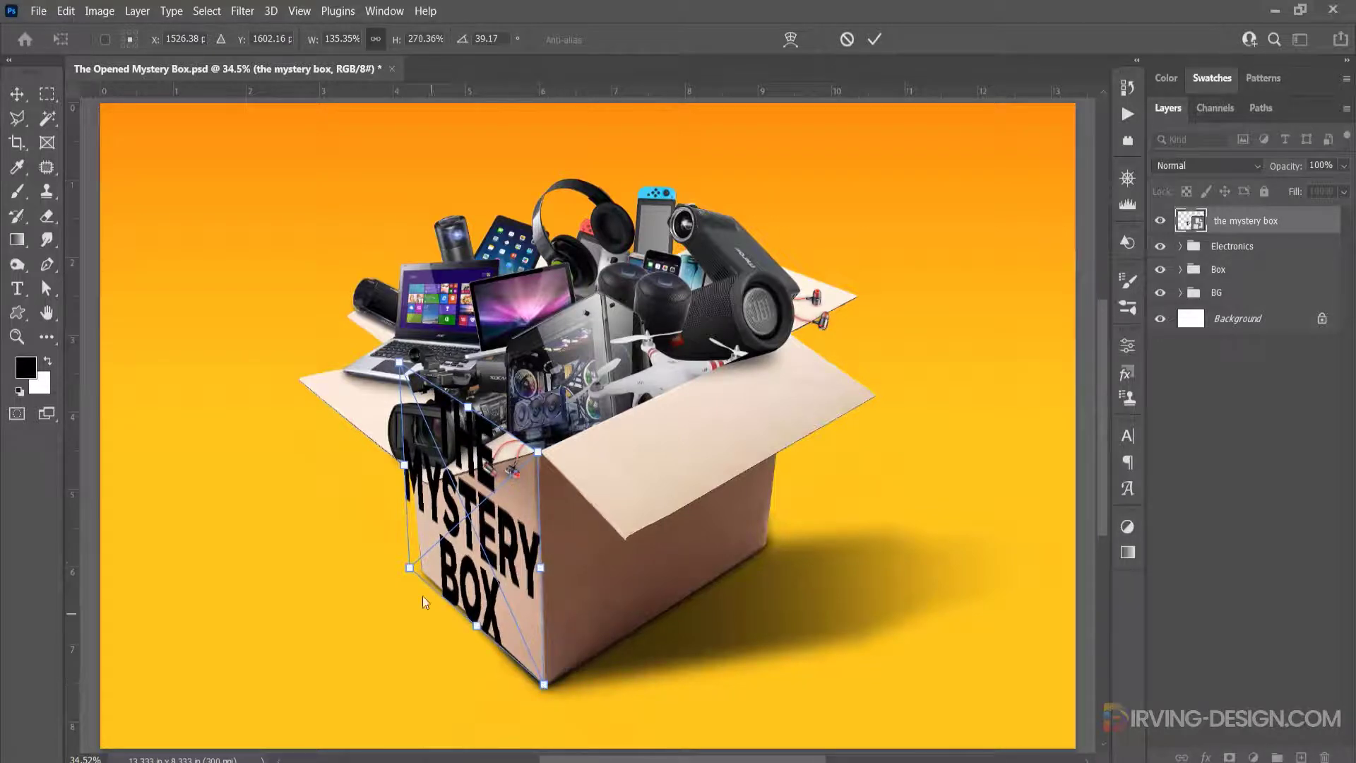
left_click_drag(410, 572, 426, 574)
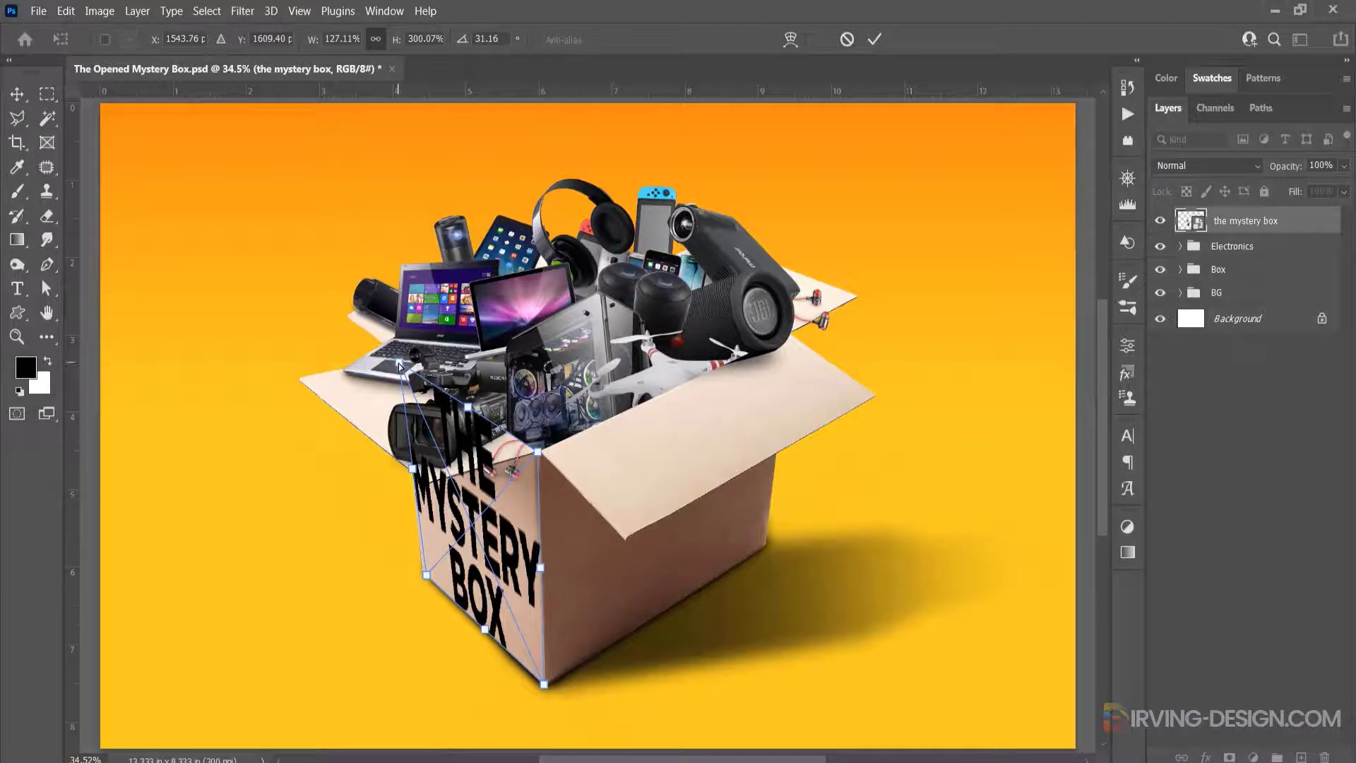
left_click_drag(399, 365, 414, 387)
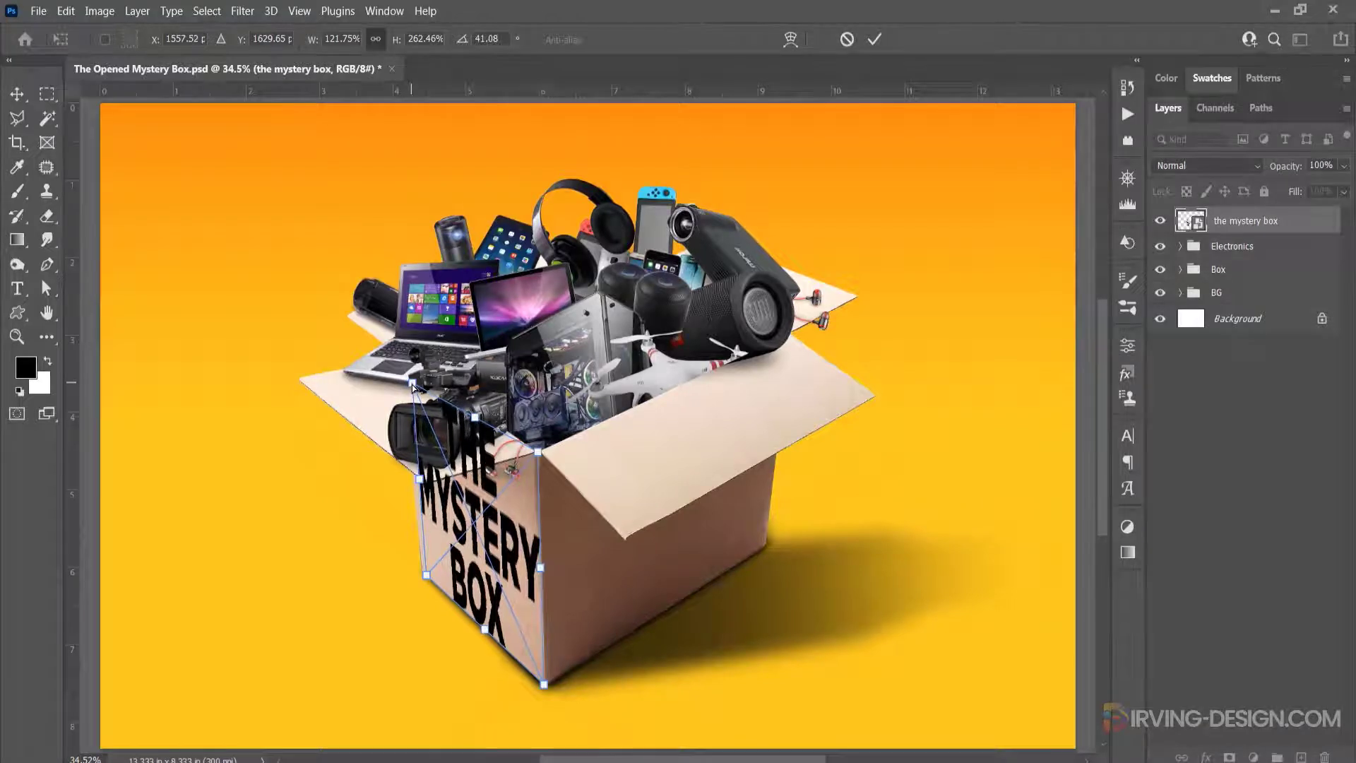
- Scale the distorted lettering to about 58% width and 119% height, centre it on the left face, and apply the transform
right_click(503, 547)
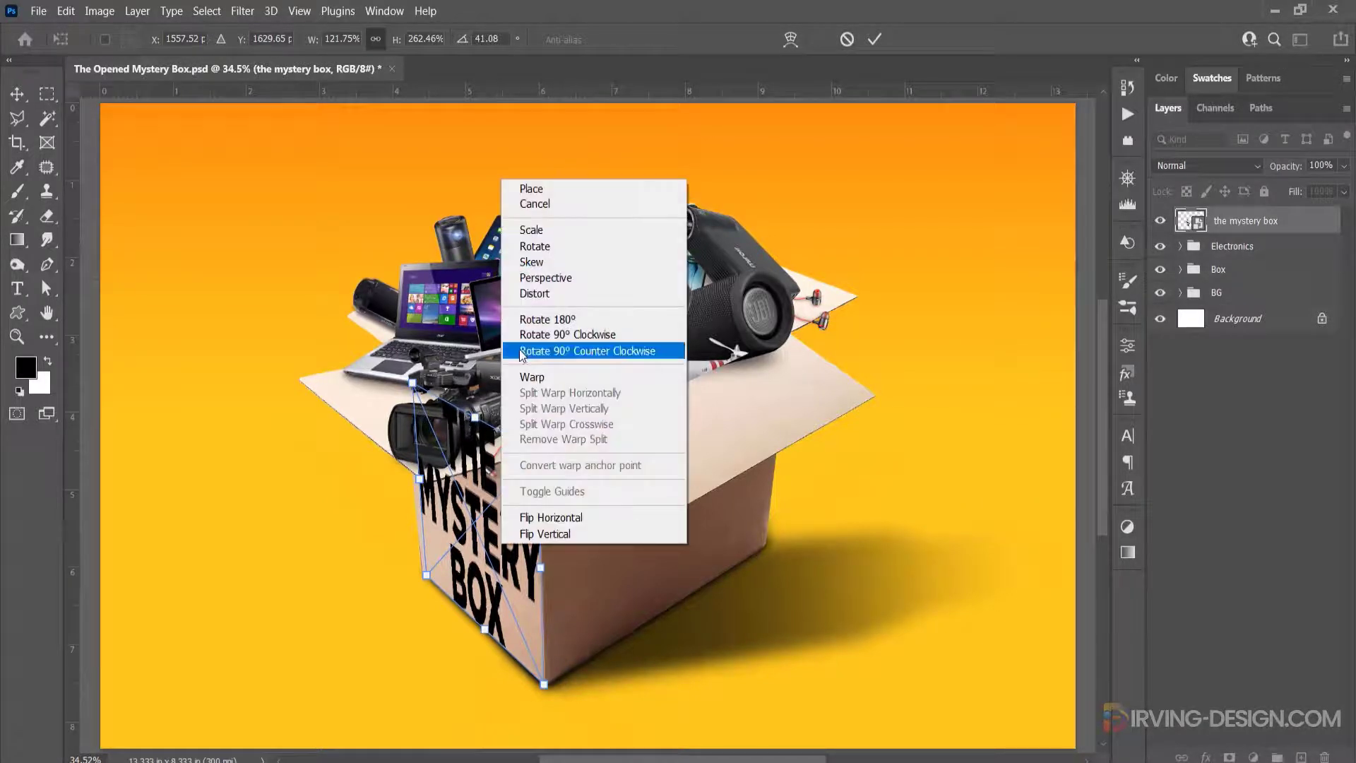
left_click(555, 236)
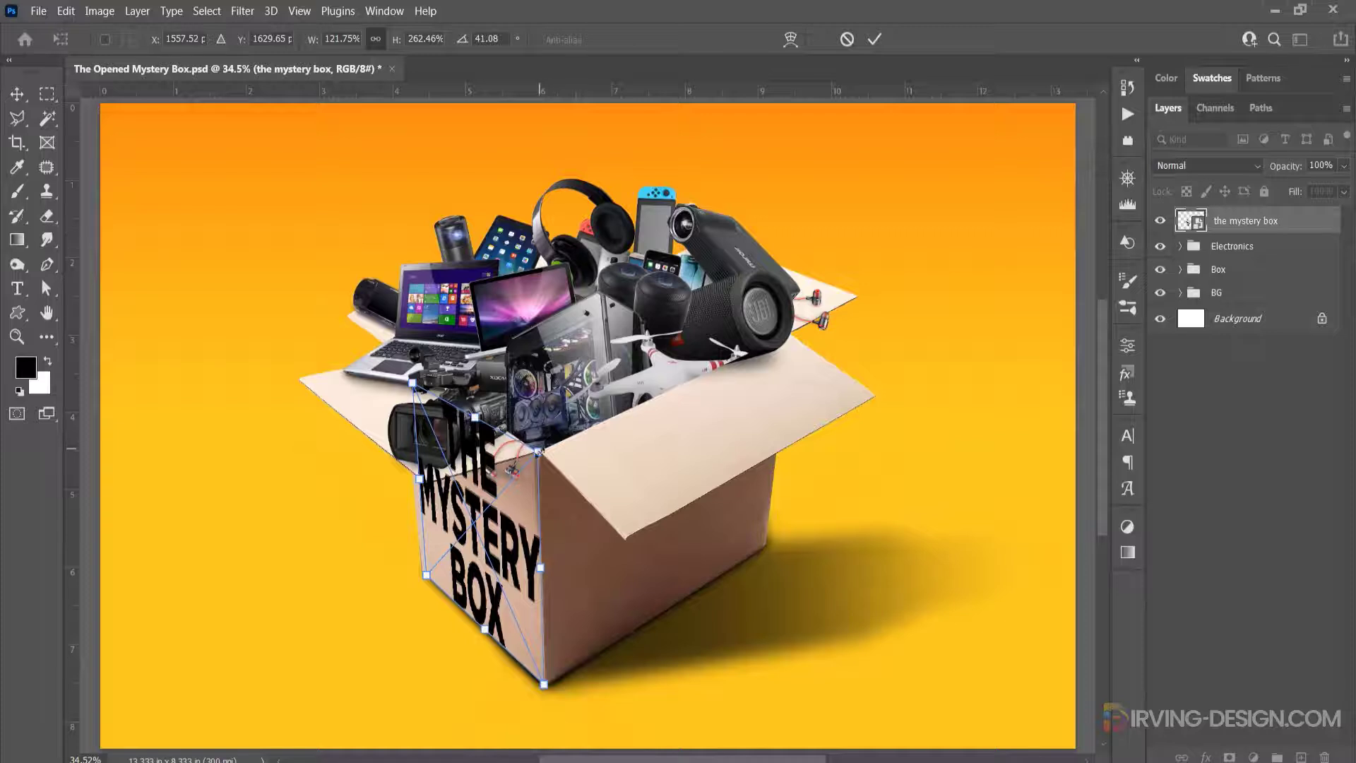
left_click_drag(539, 452, 490, 514)
left_click_drag(458, 556, 472, 546)
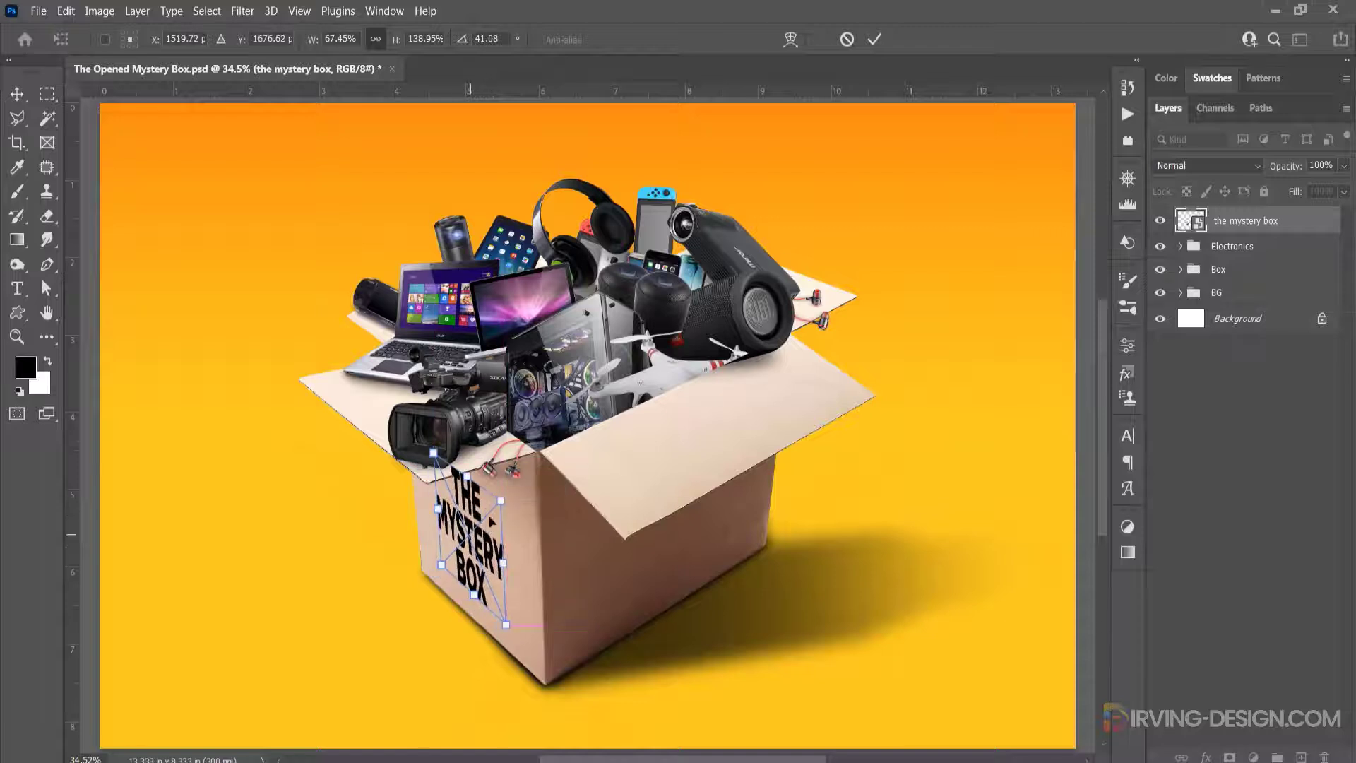
mouse_move(501, 501)
left_mouse_down()
mouse_move(492, 509)
mouse_move(480, 487)
left_mouse_up()
left_click_drag(472, 535, 472, 536)
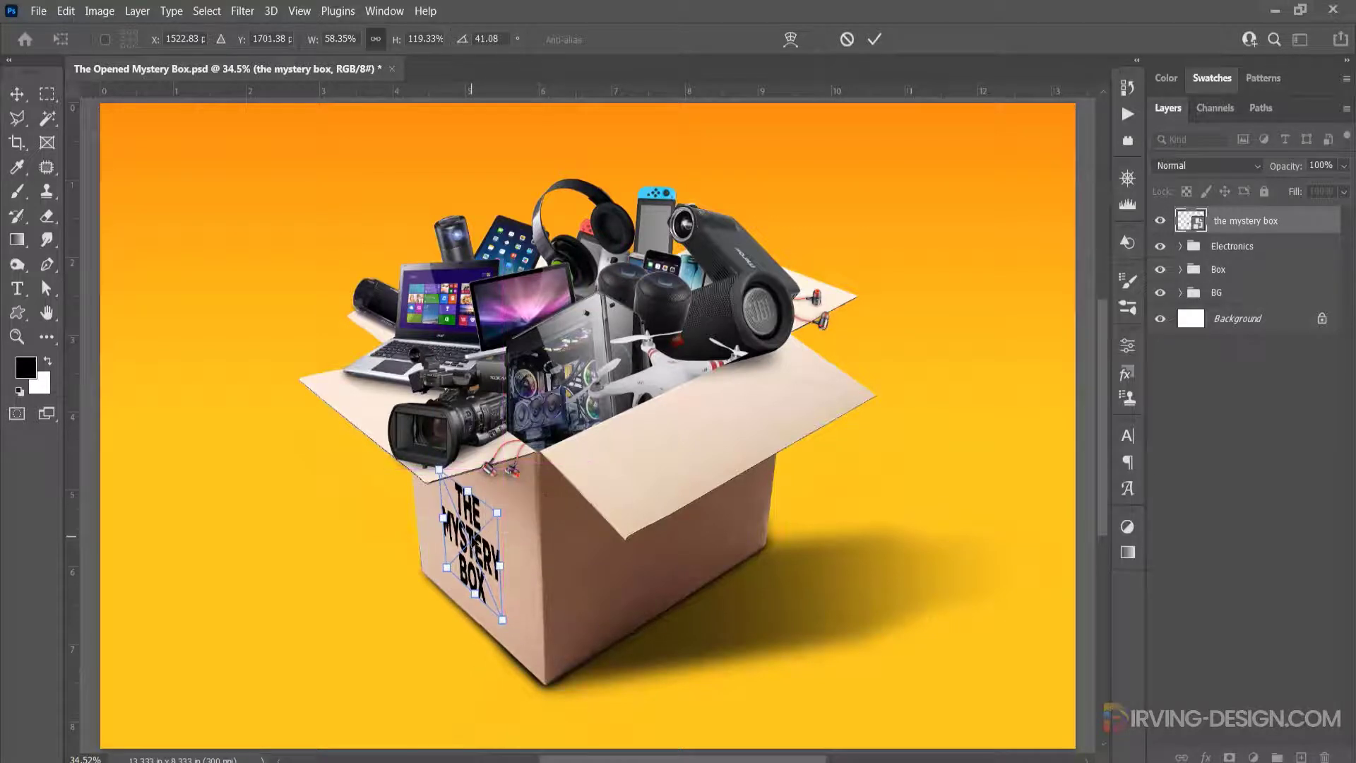
left_click(874, 39)
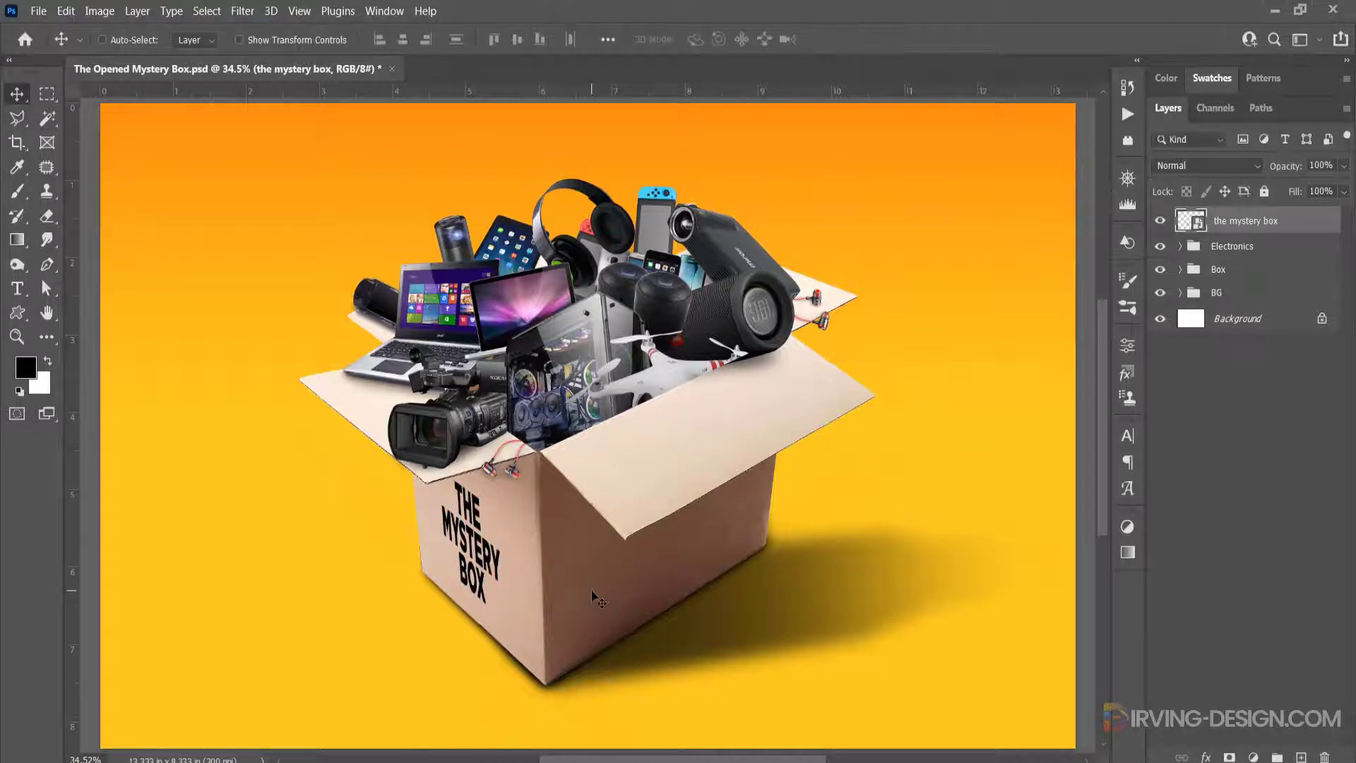
- Blend the lettering into the cardboard by splitting its Underlying Layer Blend If sliders, with the black slider at 0/169, and inspect it up close
double_click(1299, 231)
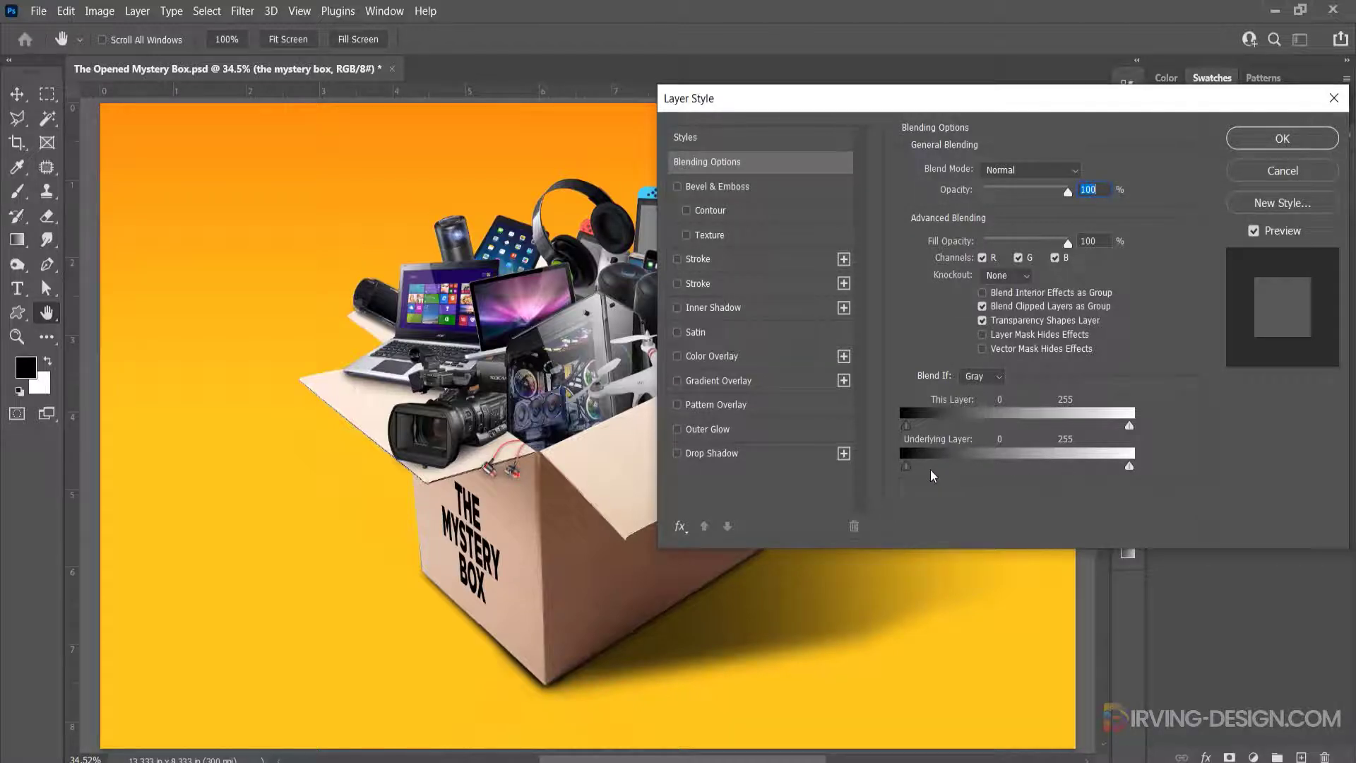
mouse_move(906, 466)
left_mouse_down()
mouse_move(950, 464)
mouse_move(900, 465)
left_mouse_up()
key("alt")
left_click_drag(909, 467, 995, 464)
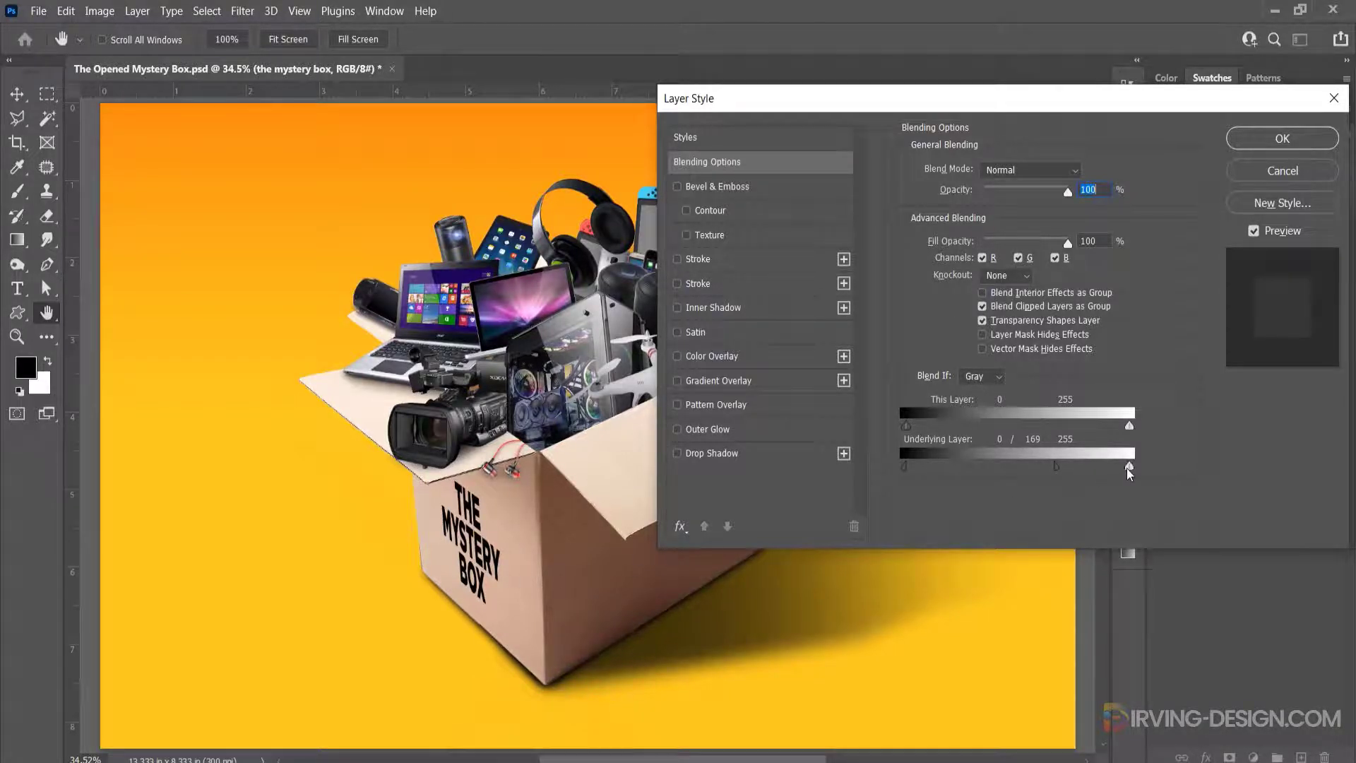
left_click_drag(1125, 473, 1054, 470)
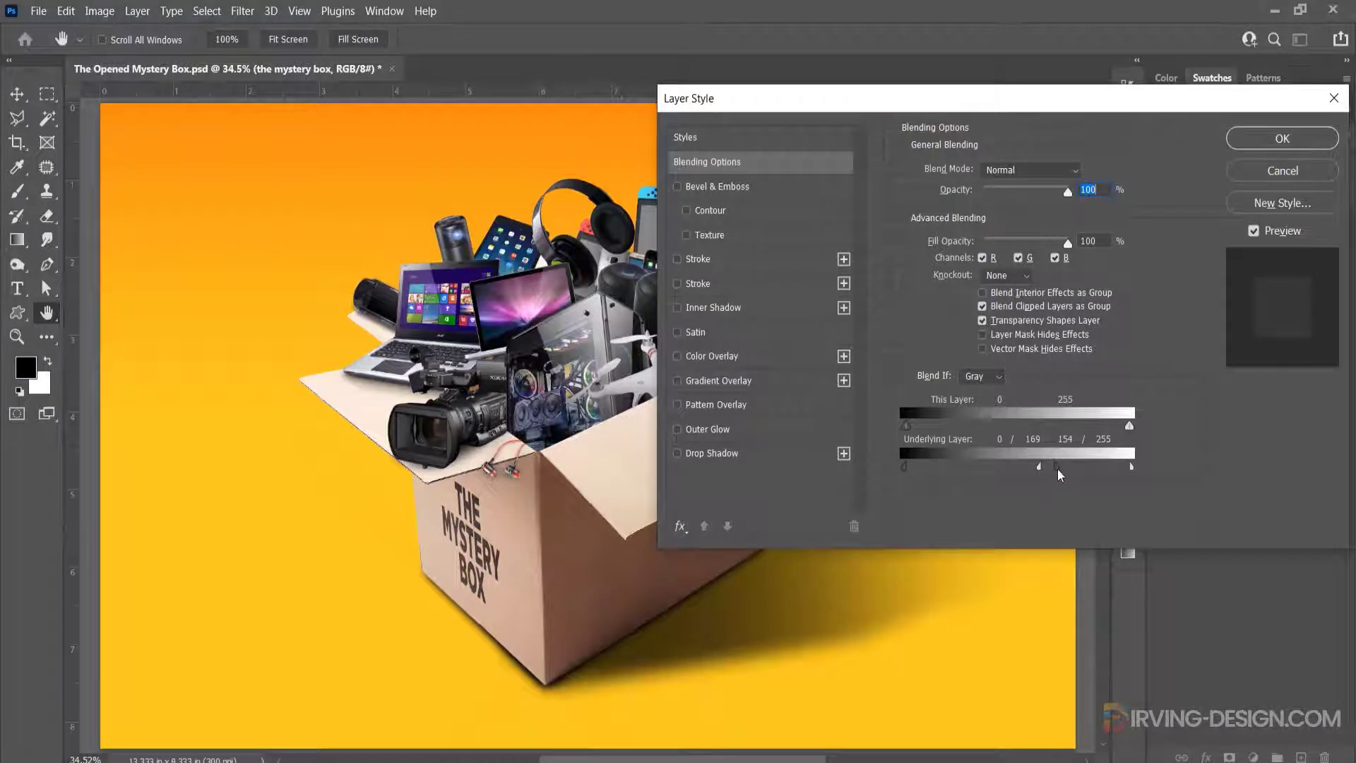
left_click_drag(1035, 473, 1025, 475)
left_click(1246, 147)
scroll(463, 554, "up", 5)
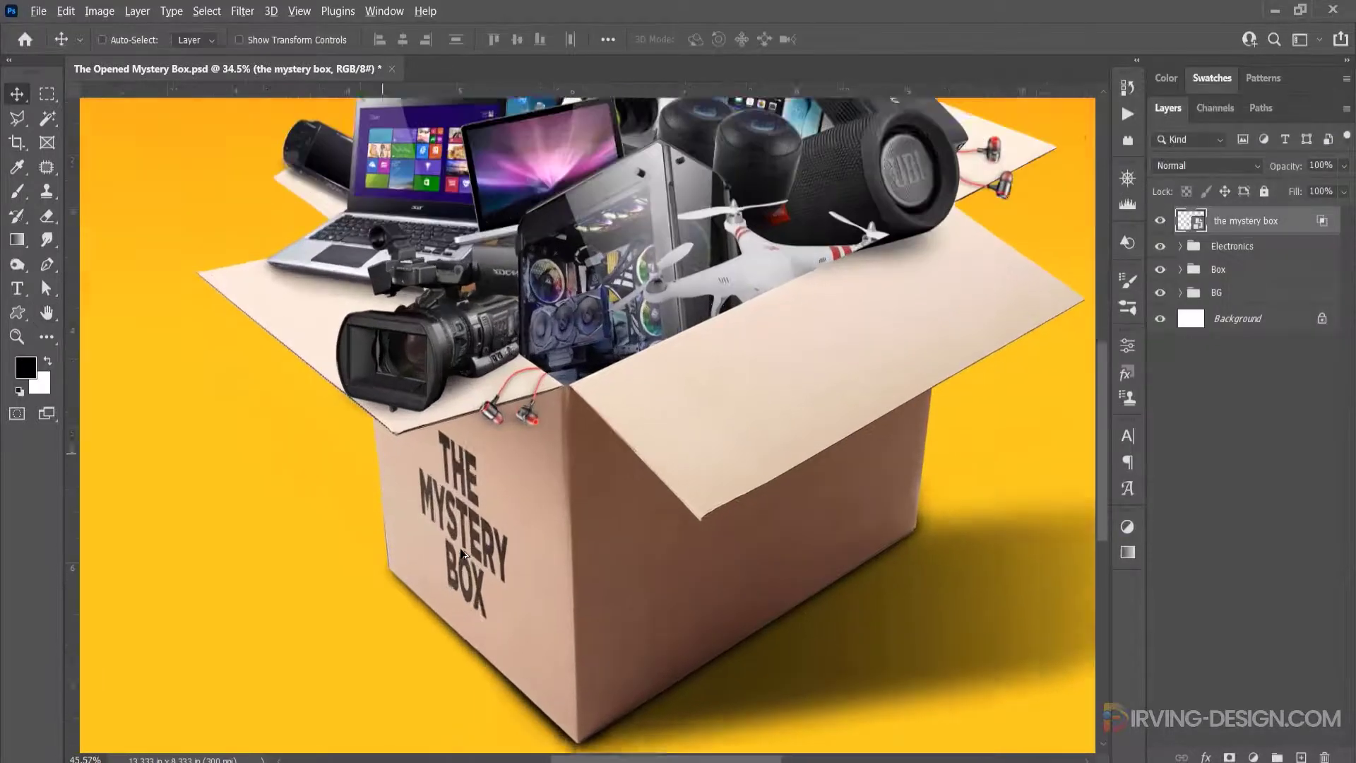
scroll(463, 555, "up", 4)
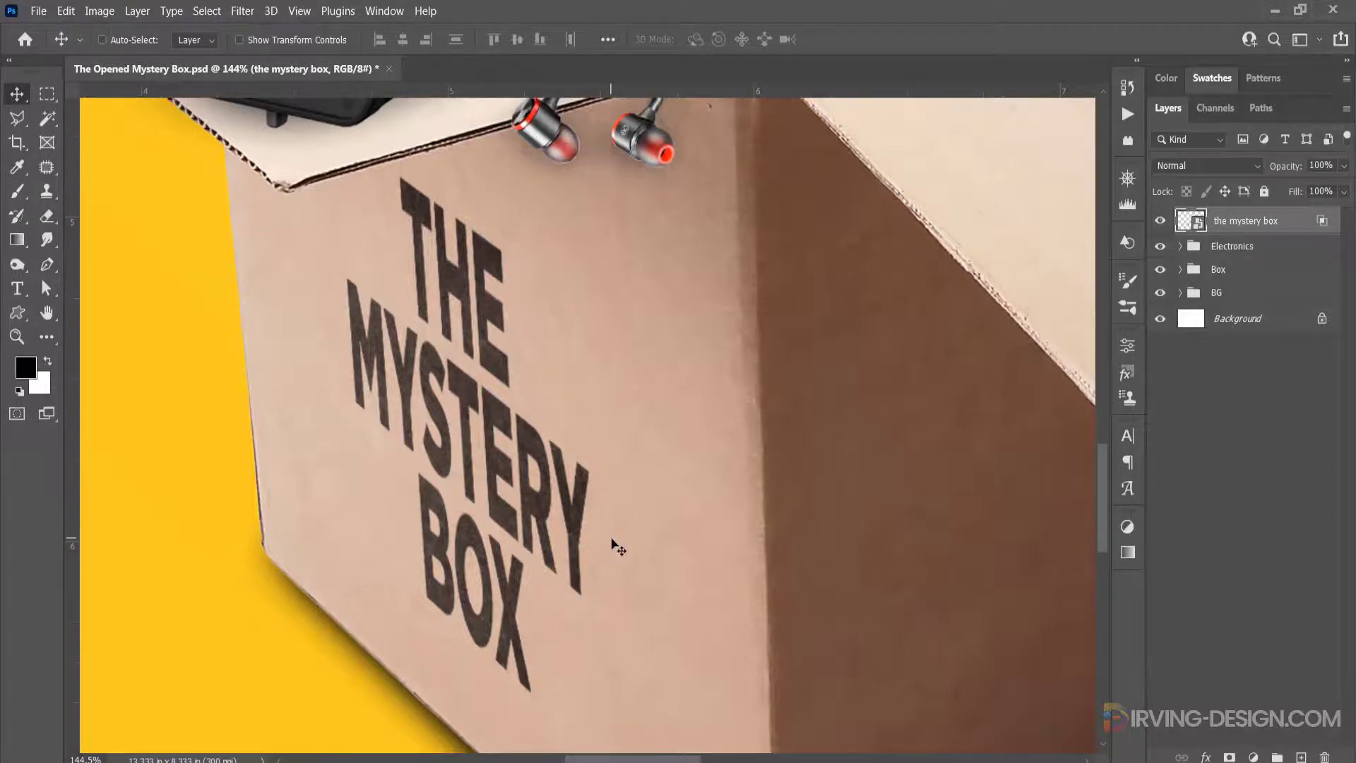
scroll(618, 548, "down", 9)
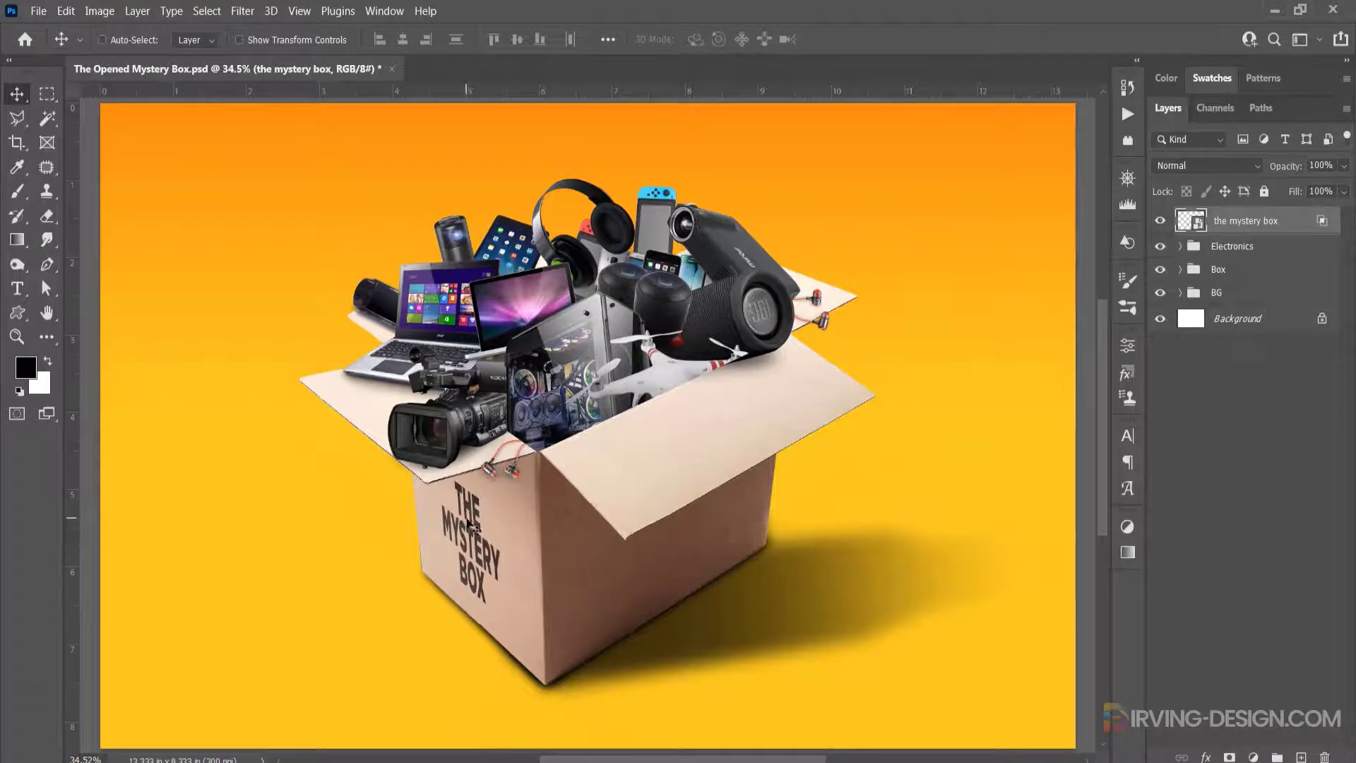
- Duplicate the lettering layer, move the copy to the box's right side, and distort it to that face's perspective, extending behind the flap
left_click_drag(1298, 228, 1301, 757)
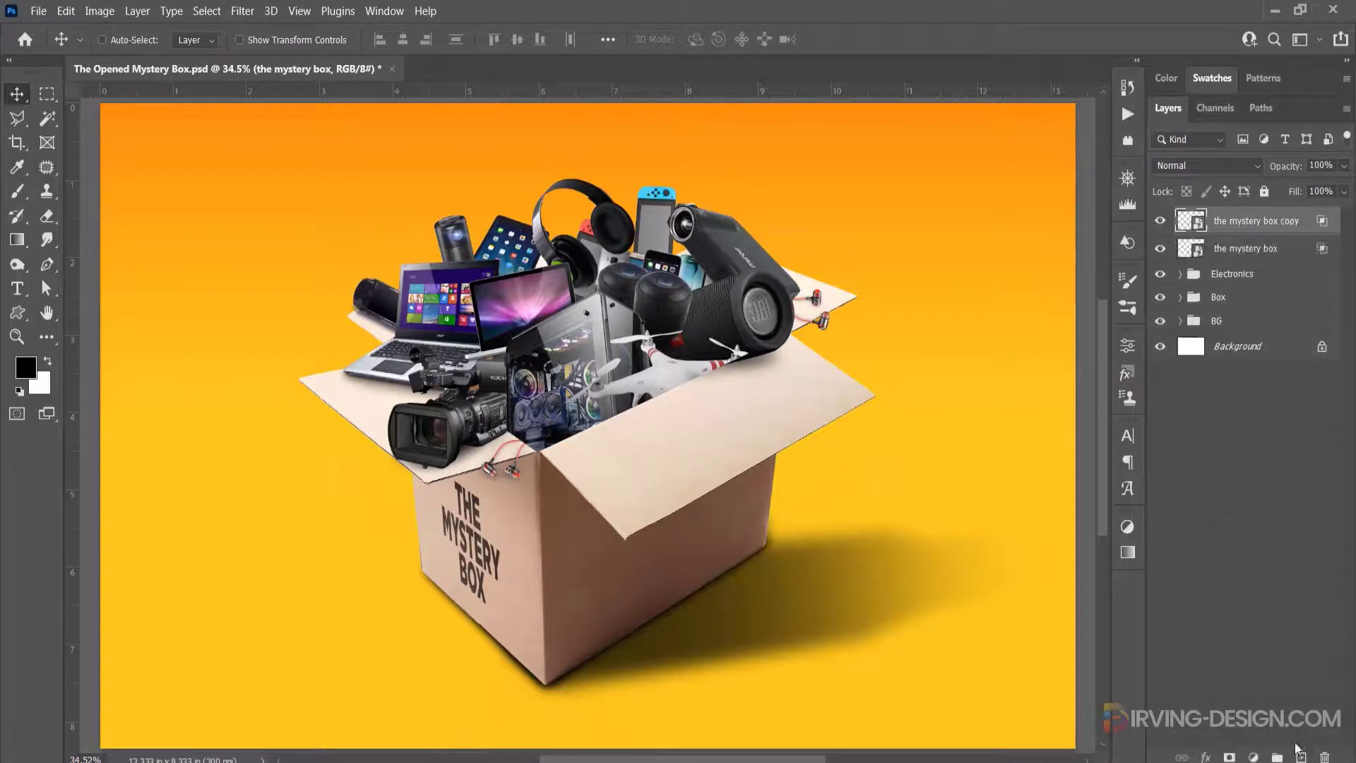
left_click_drag(472, 554, 654, 555)
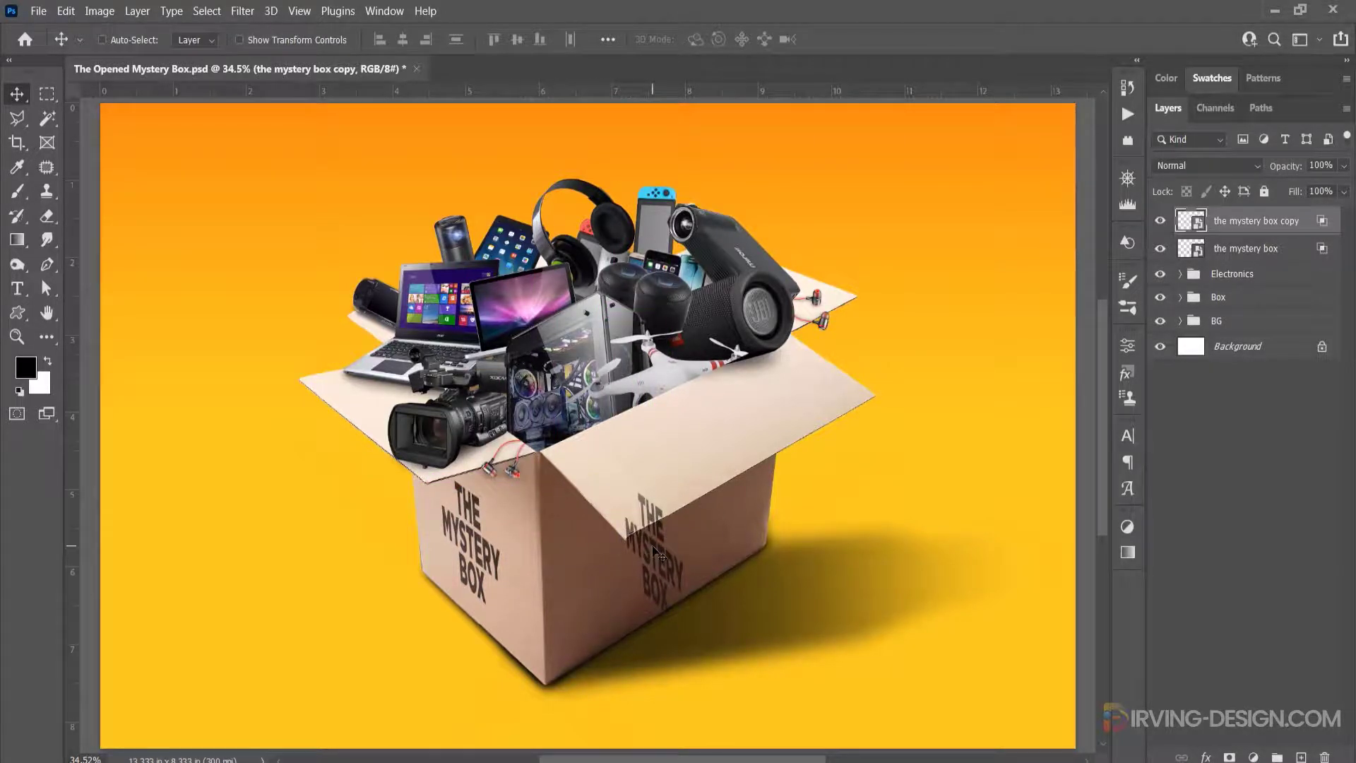
key("ctrl+t")
right_click(652, 548)
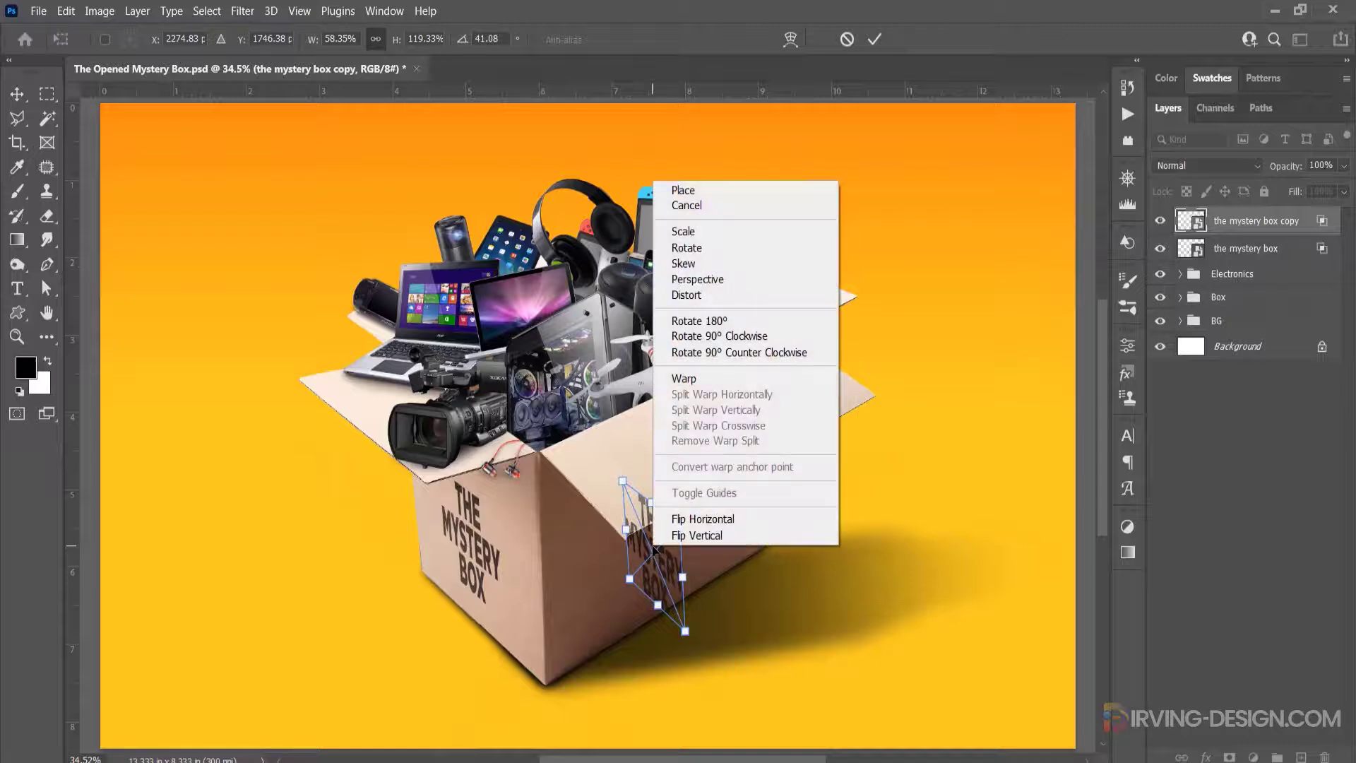
left_click(694, 300)
left_click_drag(648, 529, 636, 518)
left_click_drag(606, 471, 540, 457)
left_click_drag(672, 520, 792, 335)
left_click_drag(674, 620, 764, 544)
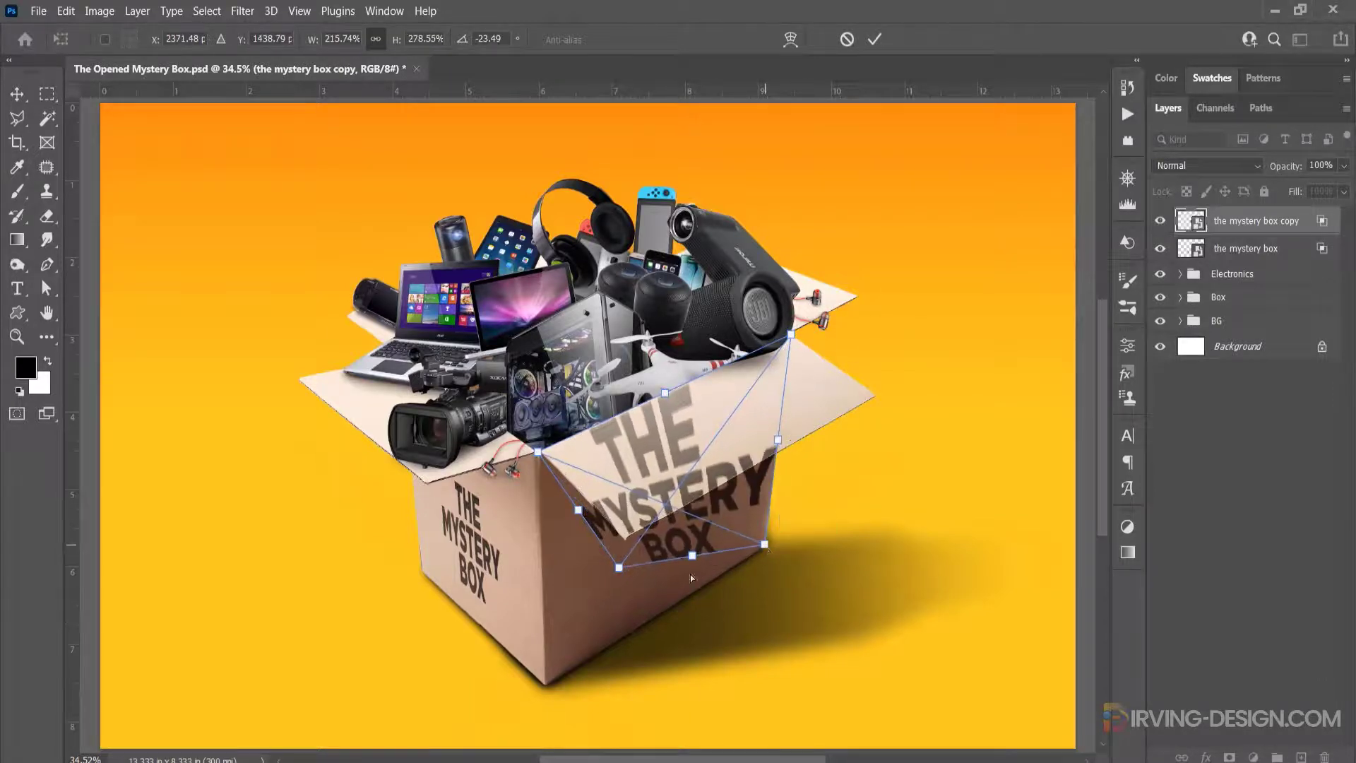
left_click_drag(619, 568, 551, 683)
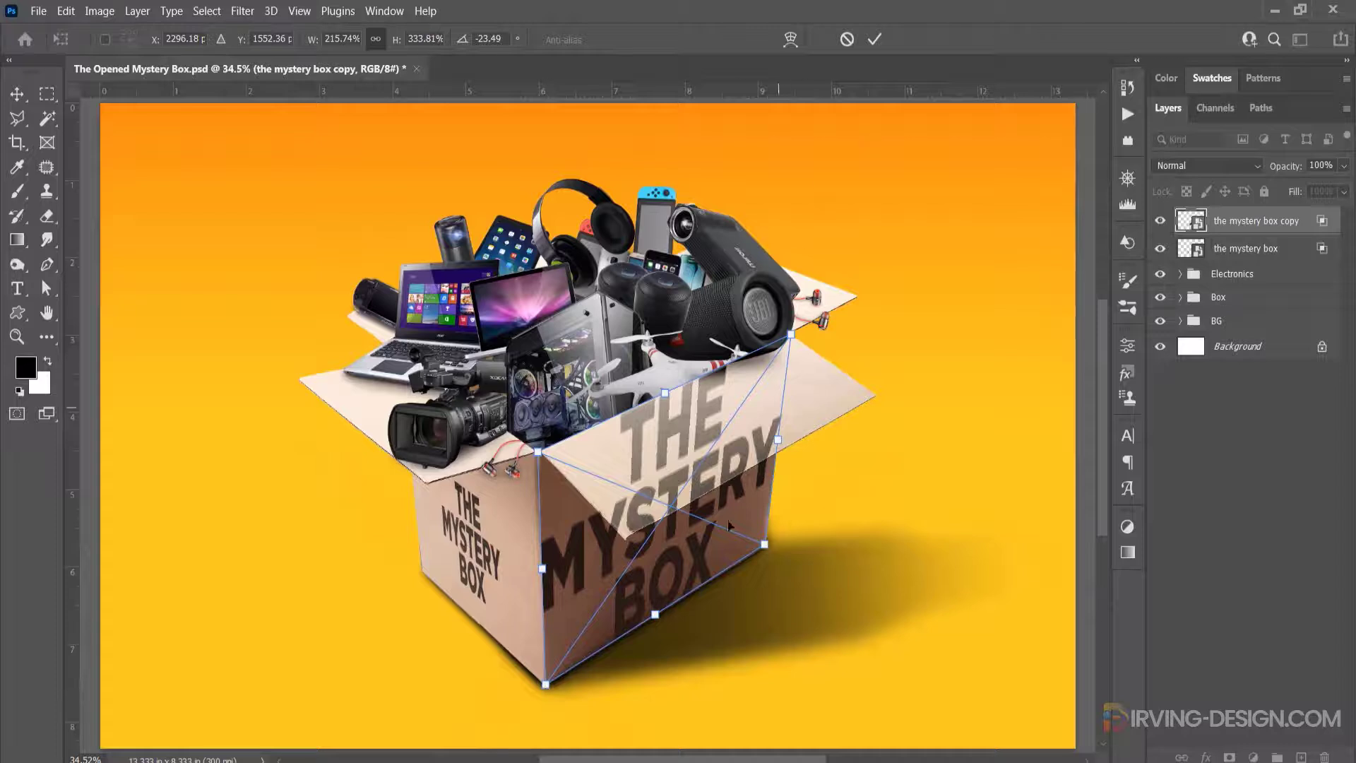
- Scale the copied lettering to about 93% width and 143% height, position it partly over the front flap, and apply the transform
right_click(706, 138)
left_click(744, 190)
left_click_drag(792, 335, 717, 433)
left_click_drag(670, 498, 679, 513)
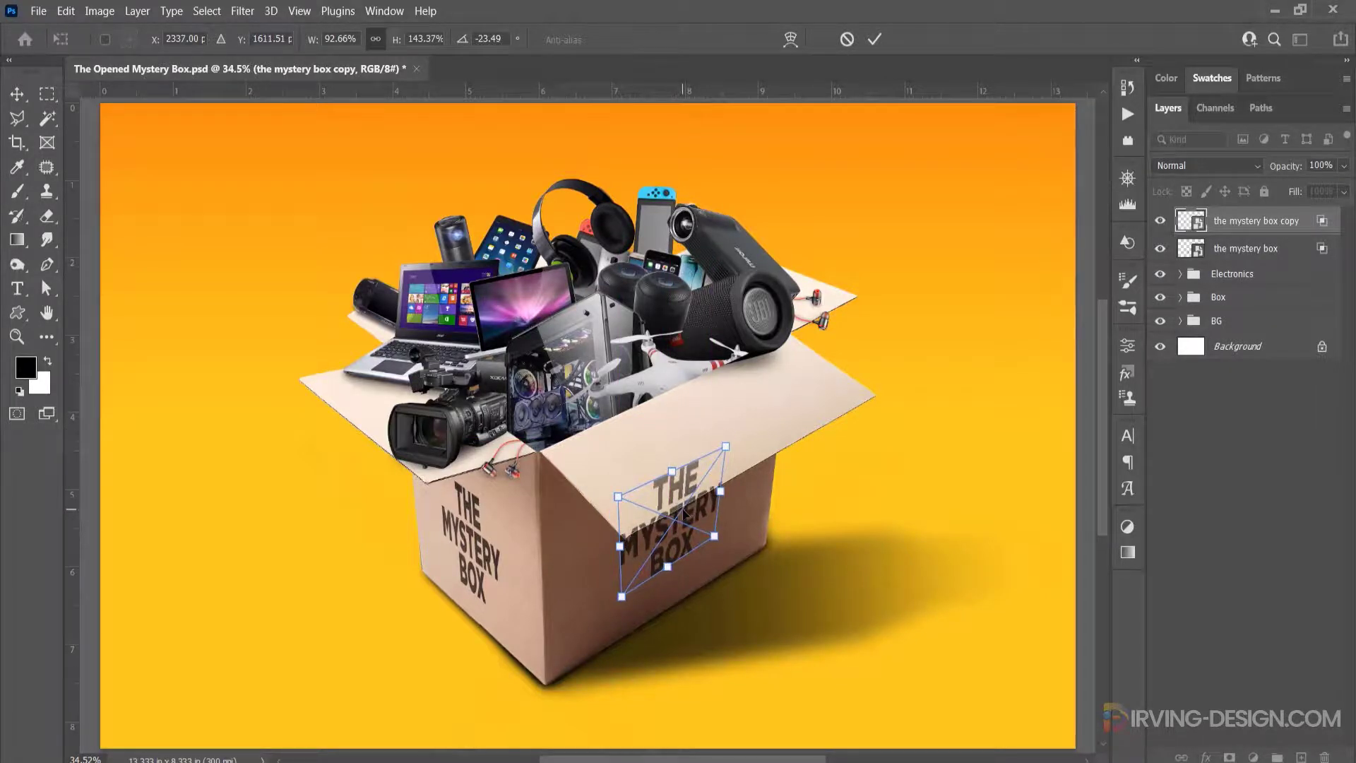
left_click(876, 40)
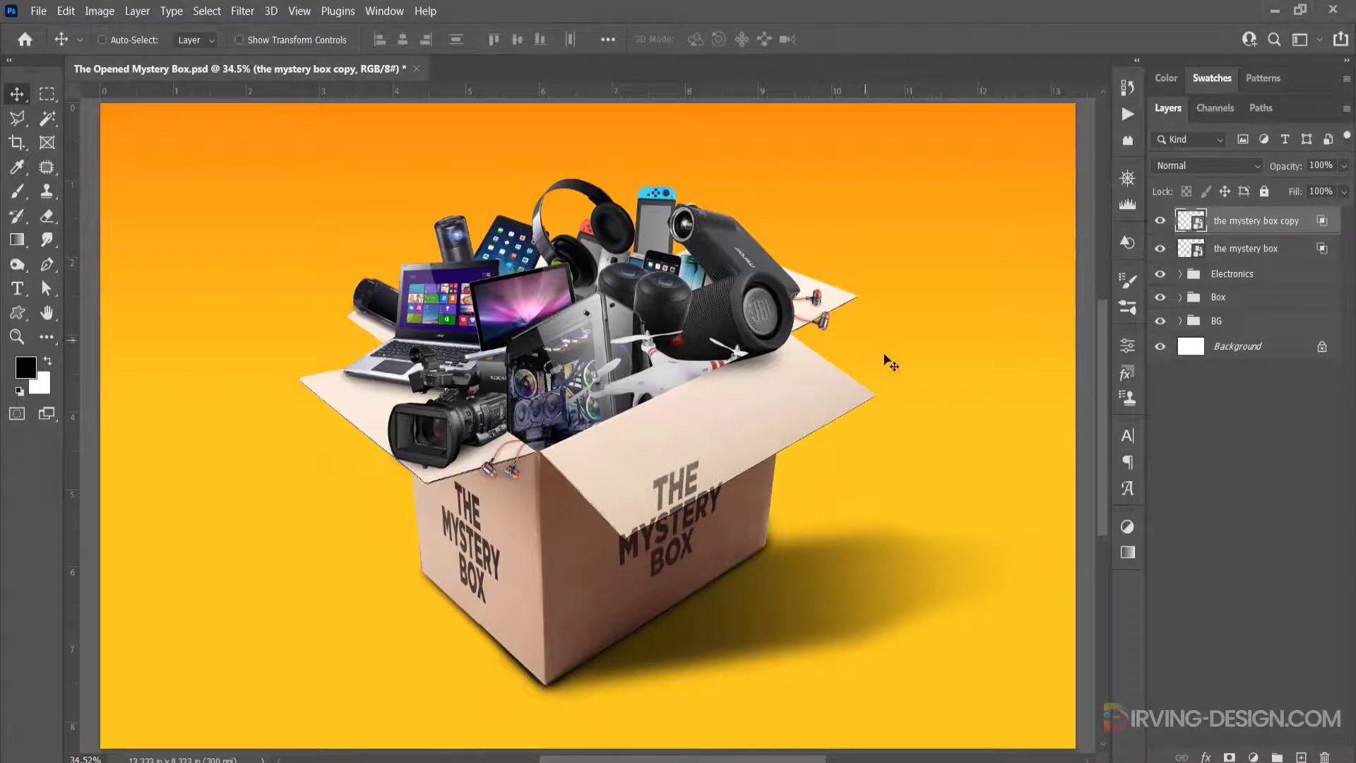
- Mask the copied lettering with an inverted selection of the Box ears layer so it is hidden over the flap
left_click(1181, 322)
left_click(1182, 322)
left_click(1181, 298)
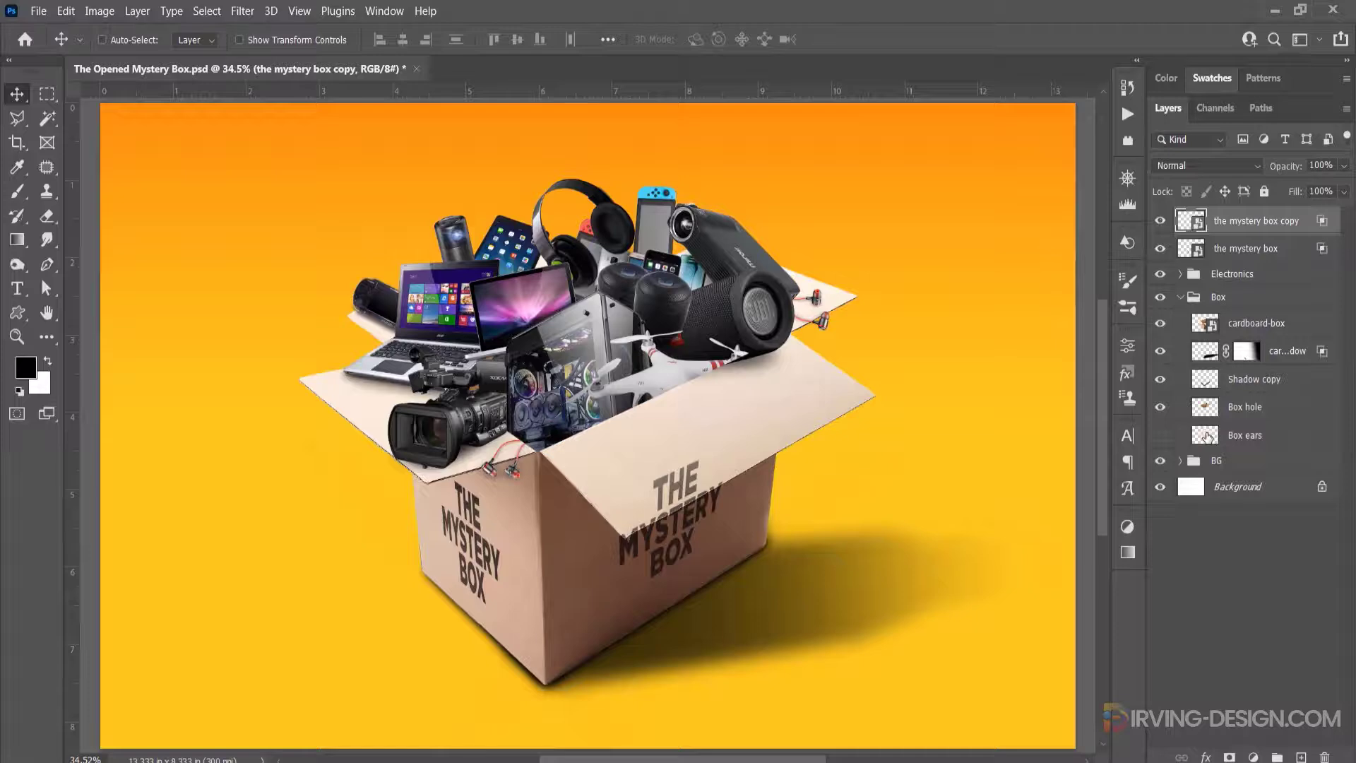
left_click(1205, 436, "ctrl")
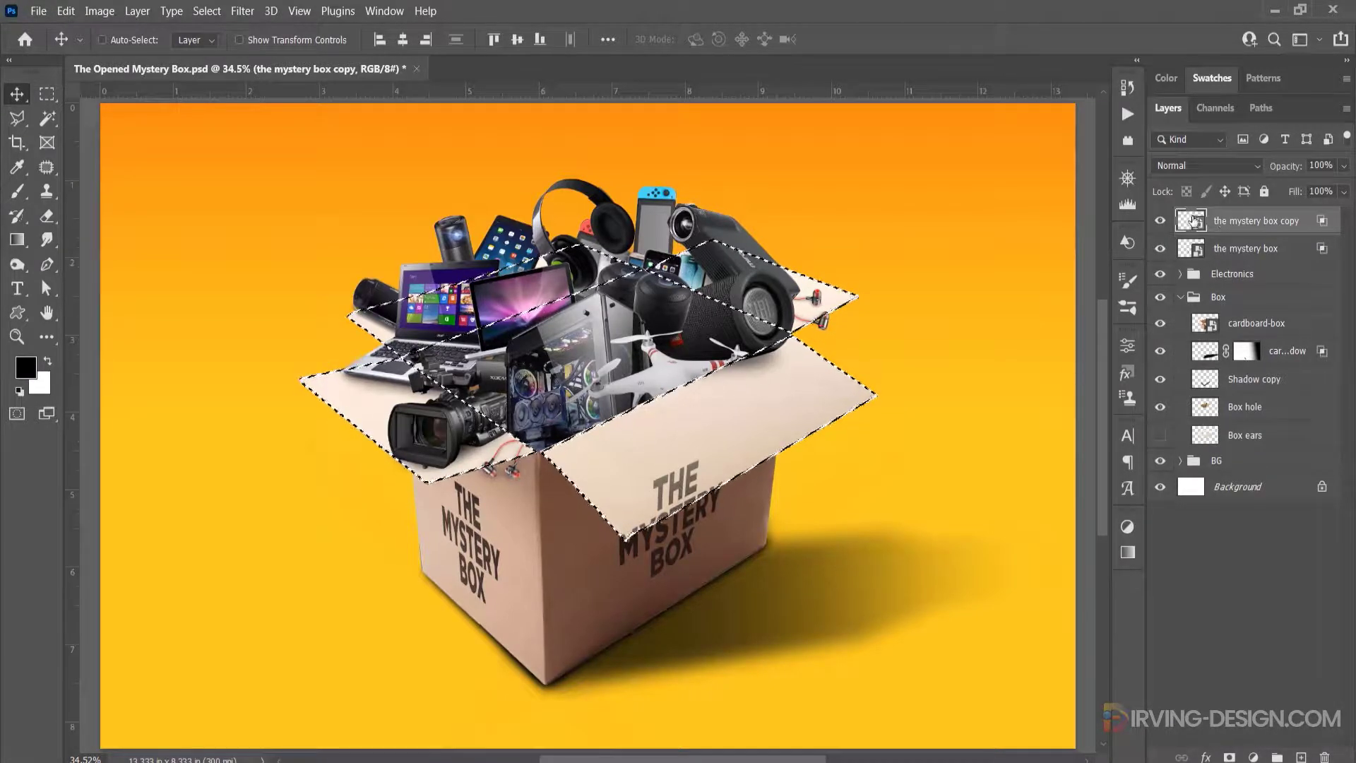
left_click(1230, 754)
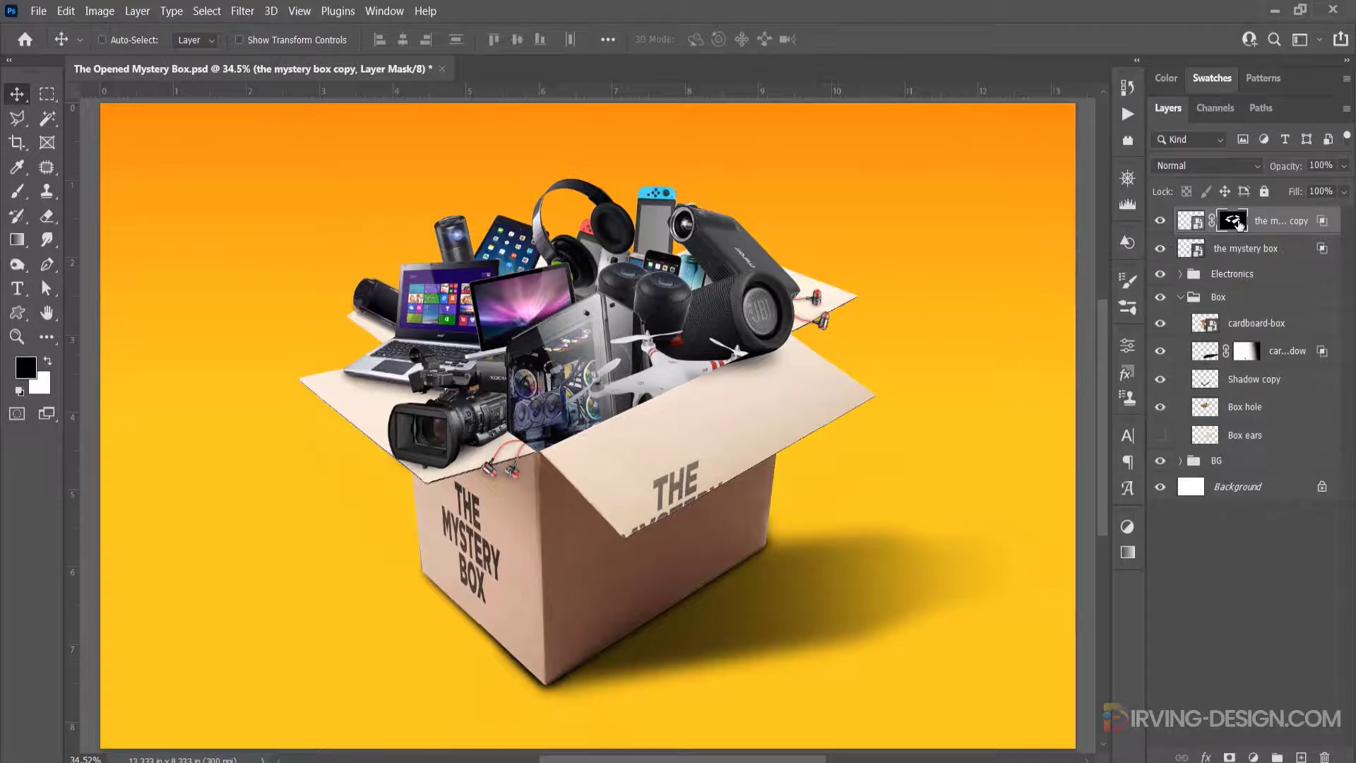
key("ctrl+i")
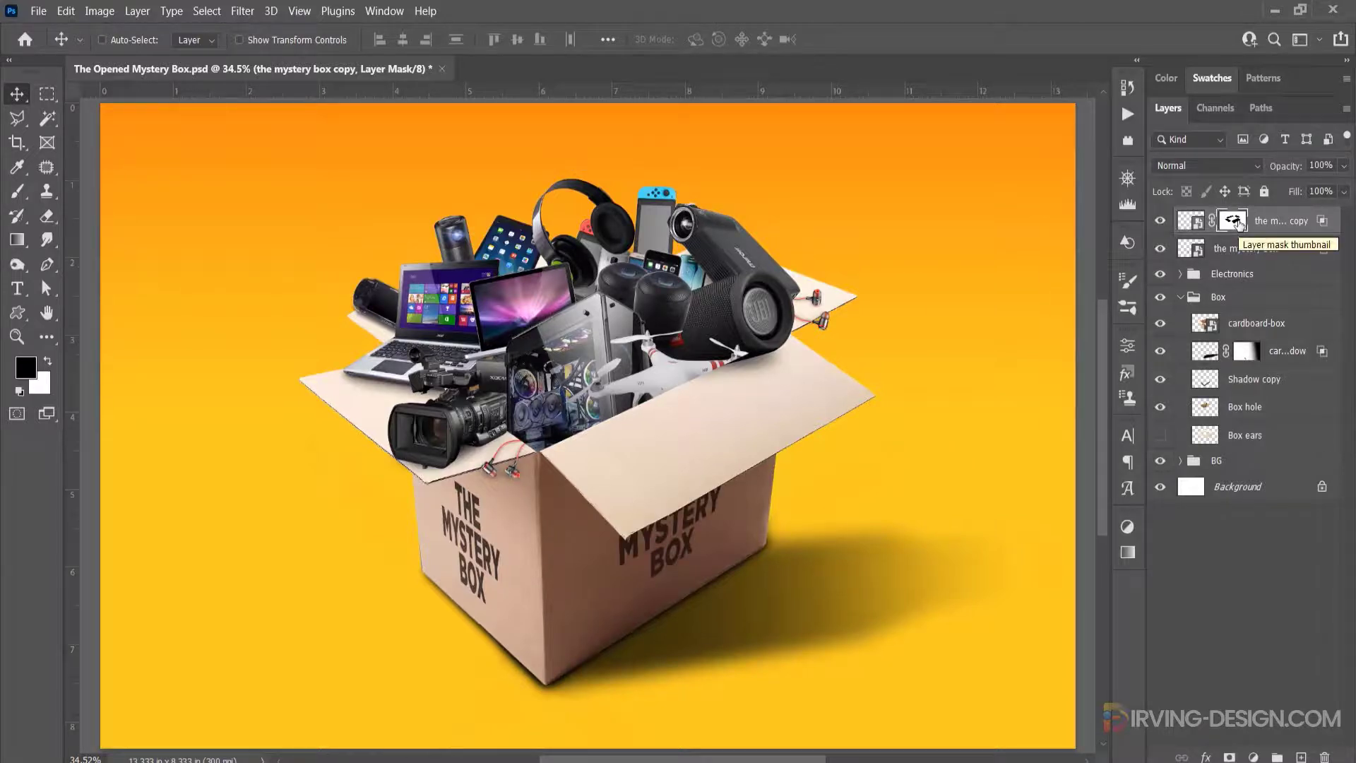
- Place the Irving Design Logo-negro image from the Assets folder, scale it to about 37%, and move it over the box's lower right face
left_click(438, 166)
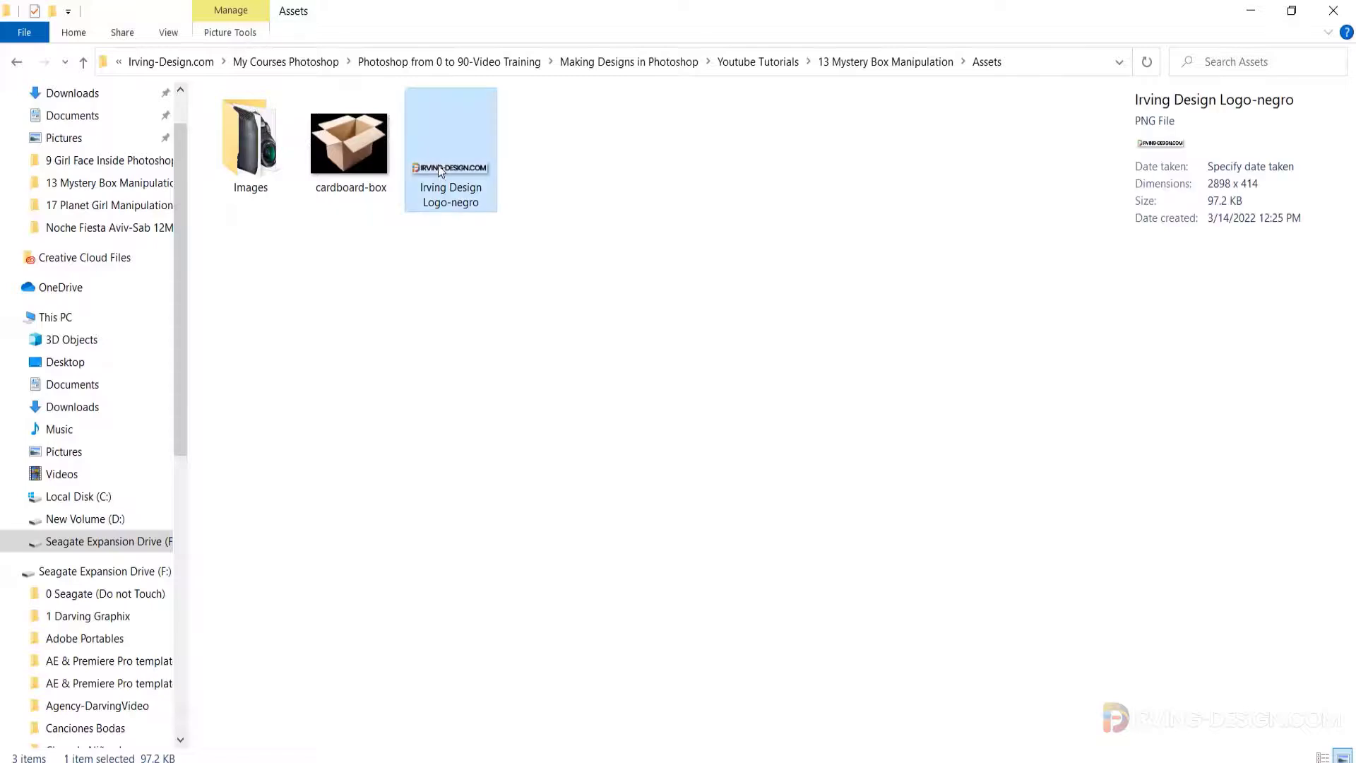
left_click_drag(438, 164, 650, 611)
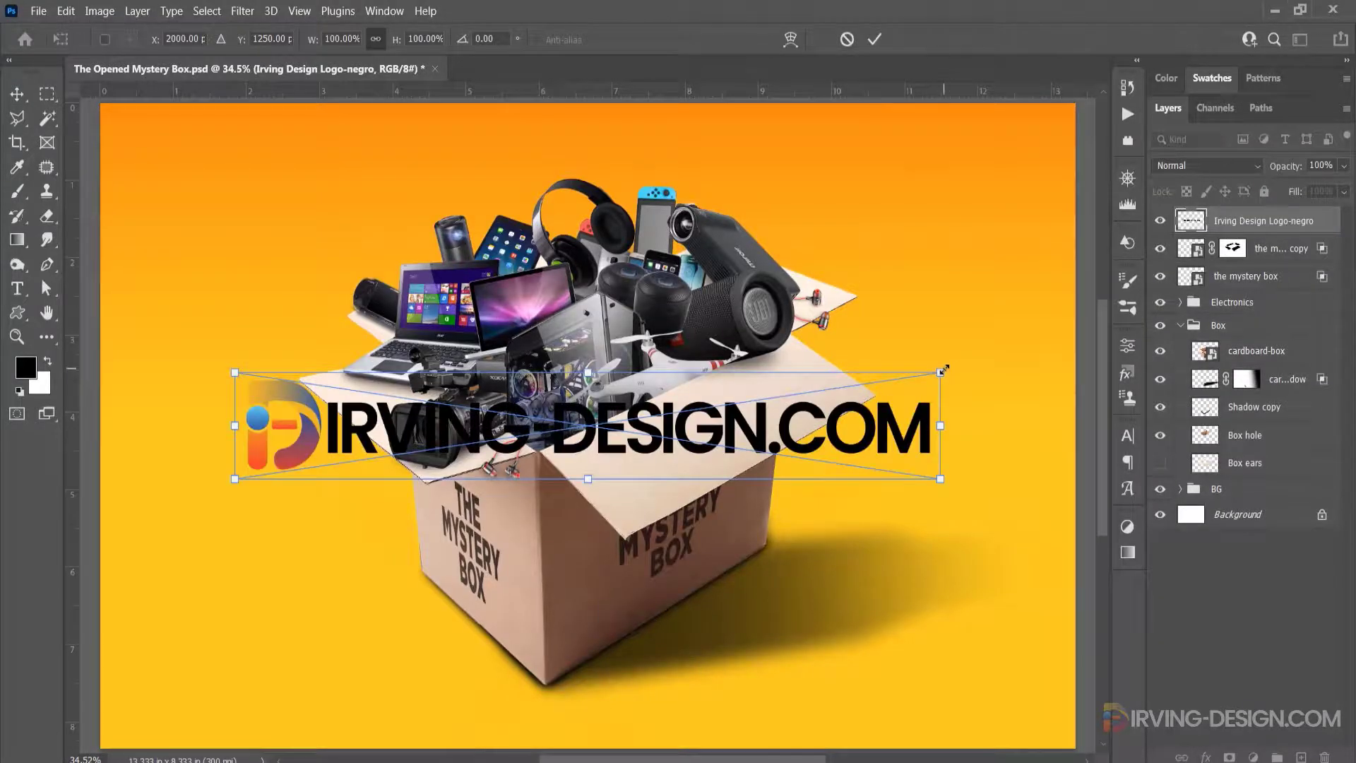
left_click_drag(940, 372, 779, 397)
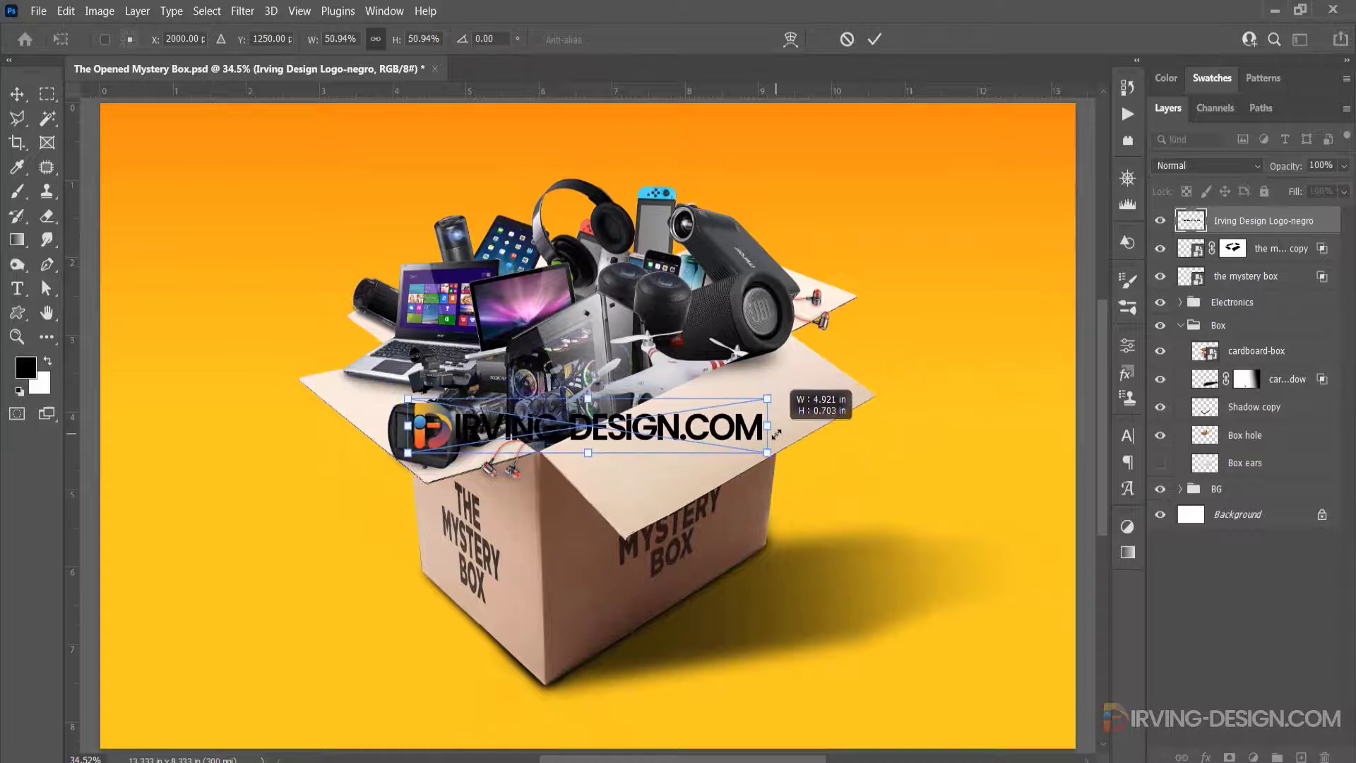
left_click_drag(636, 452, 695, 648)
left_click_drag(823, 578, 712, 607)
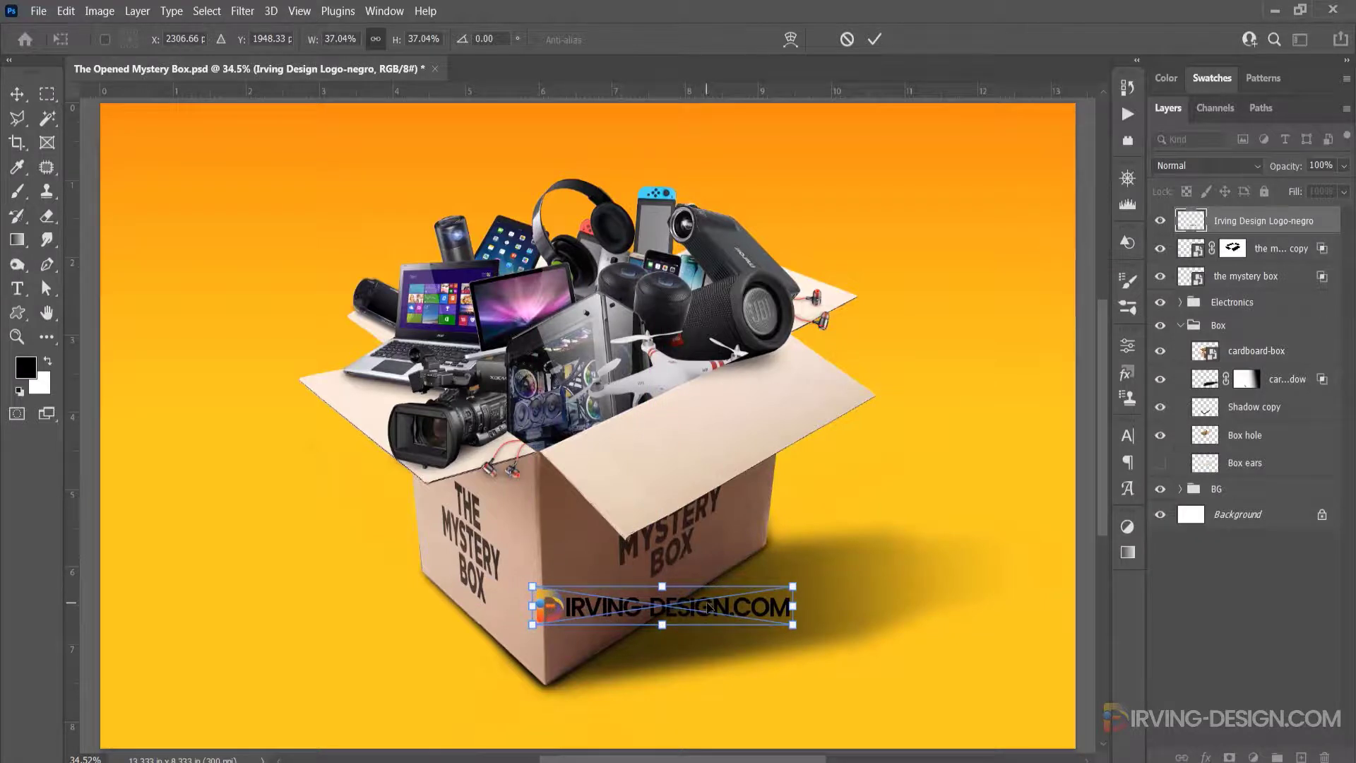
- Distort the logo to the perspective of the box's right face, aligned along its bottom edge, and apply the transform
right_click(710, 606)
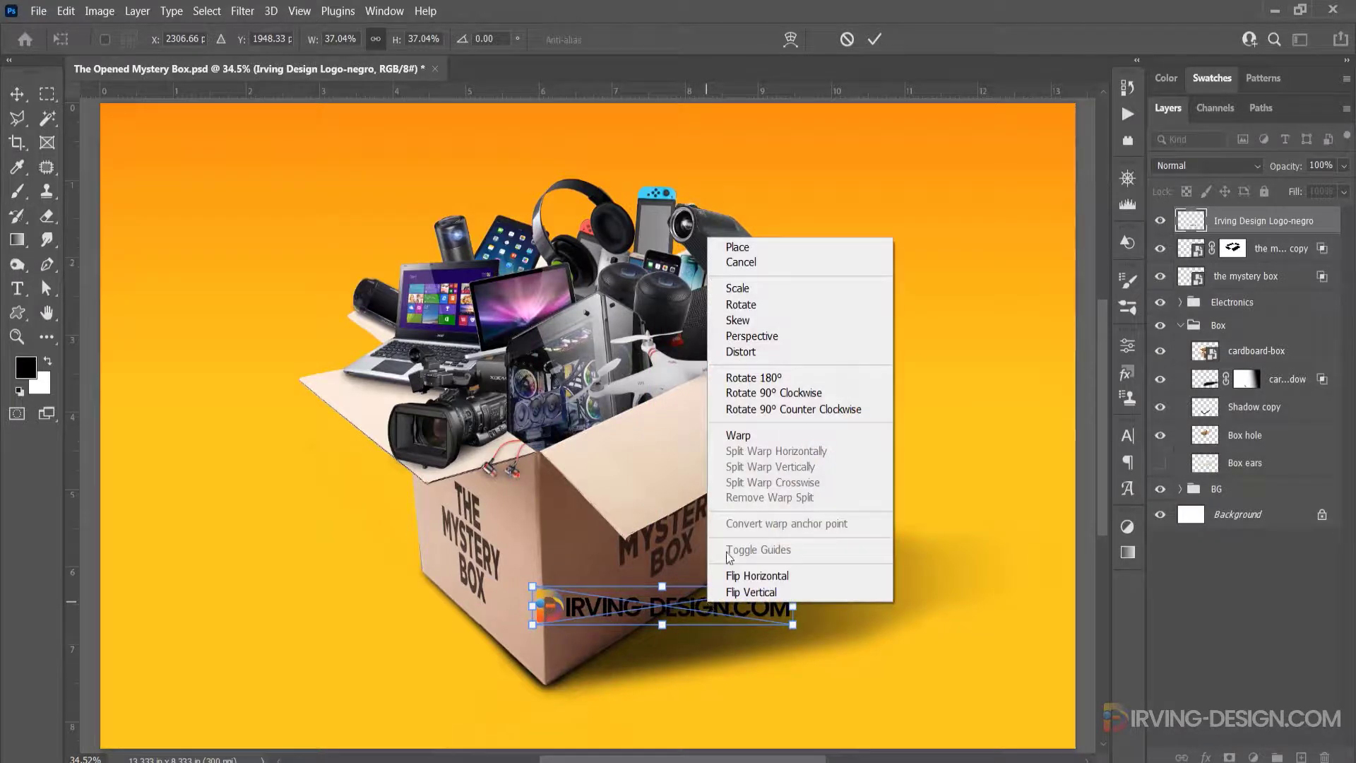
left_click(768, 359)
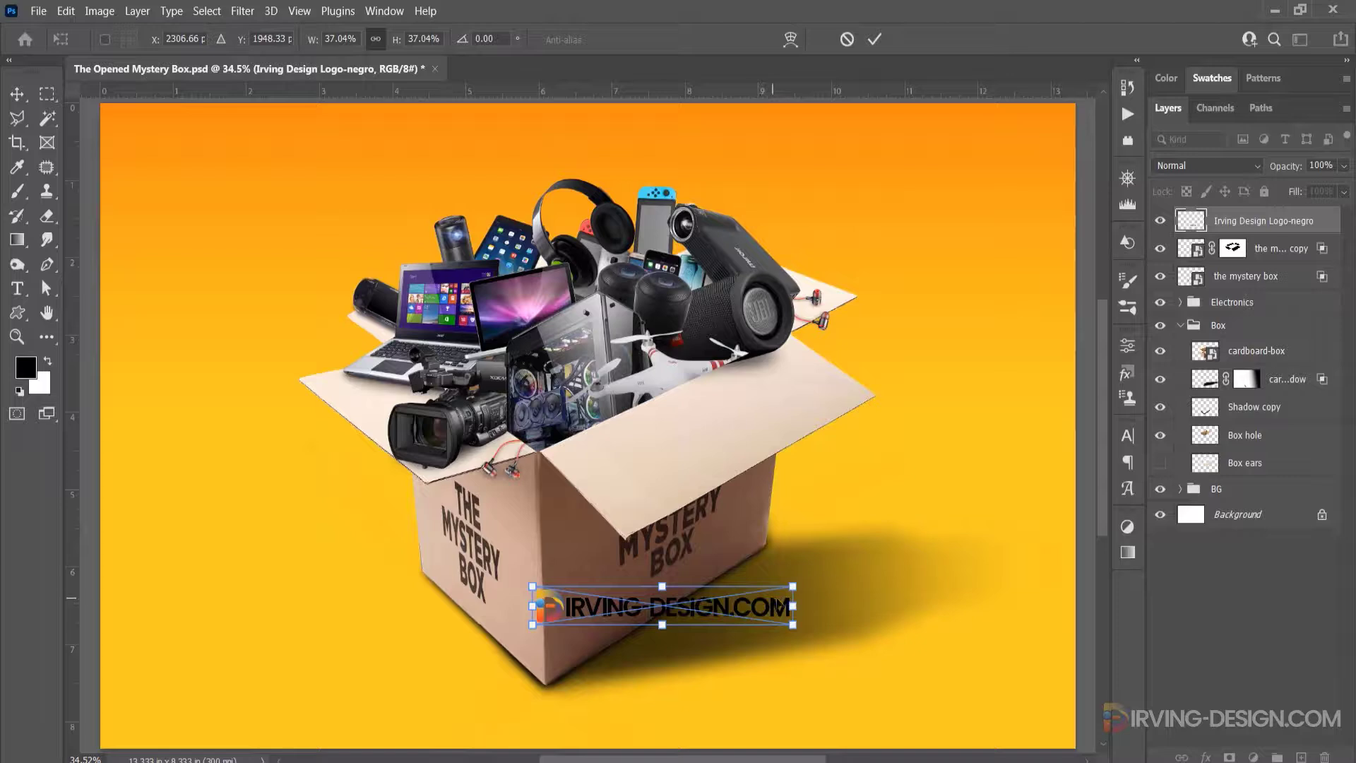
left_click_drag(794, 587, 781, 558)
left_click_drag(792, 609, 764, 537)
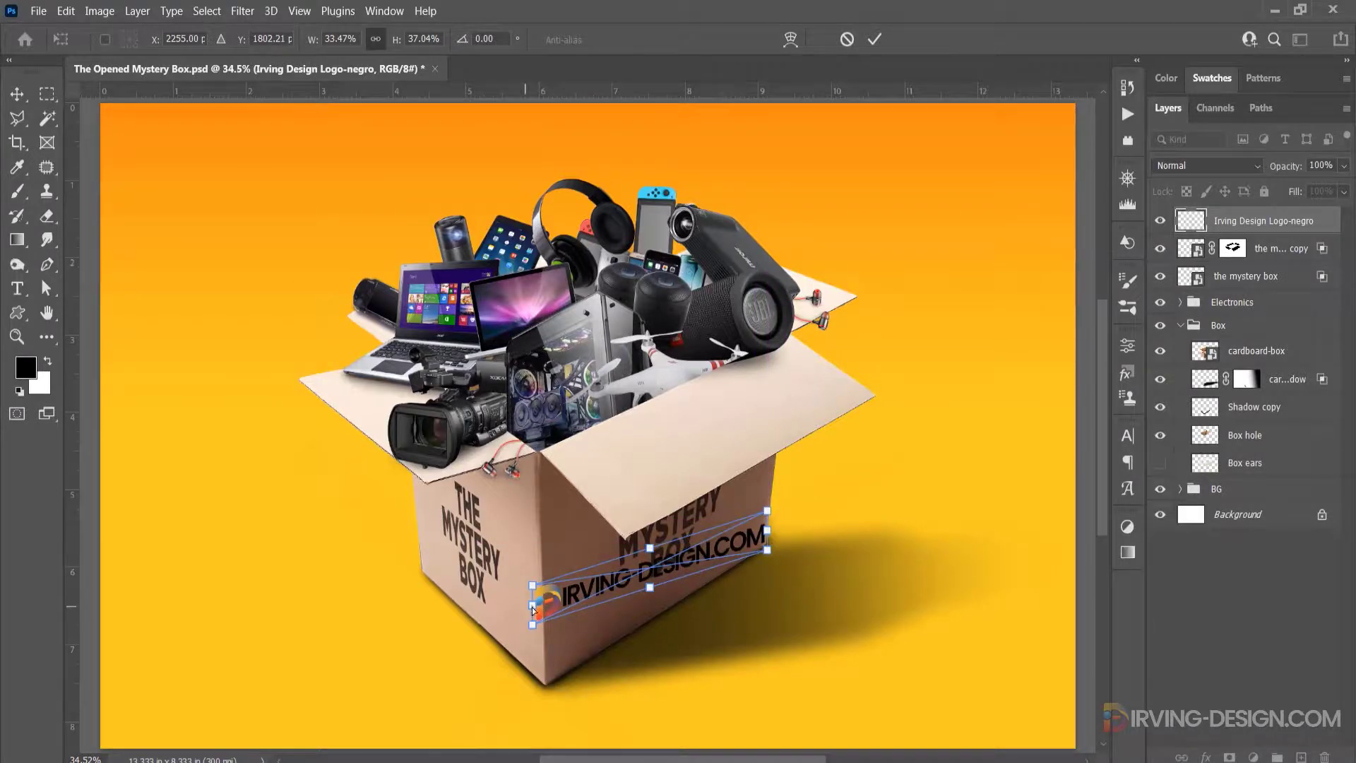
left_click_drag(534, 605, 550, 681)
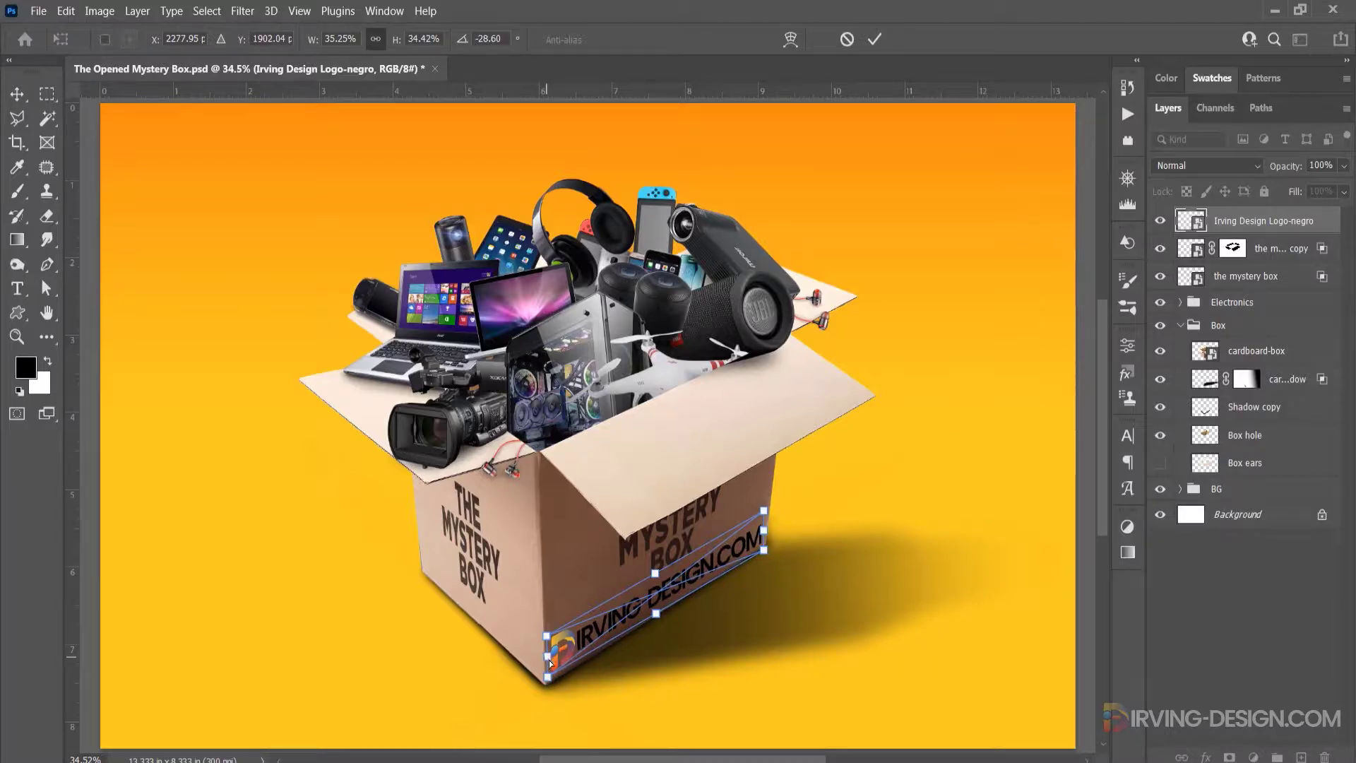
left_click_drag(549, 661, 550, 665)
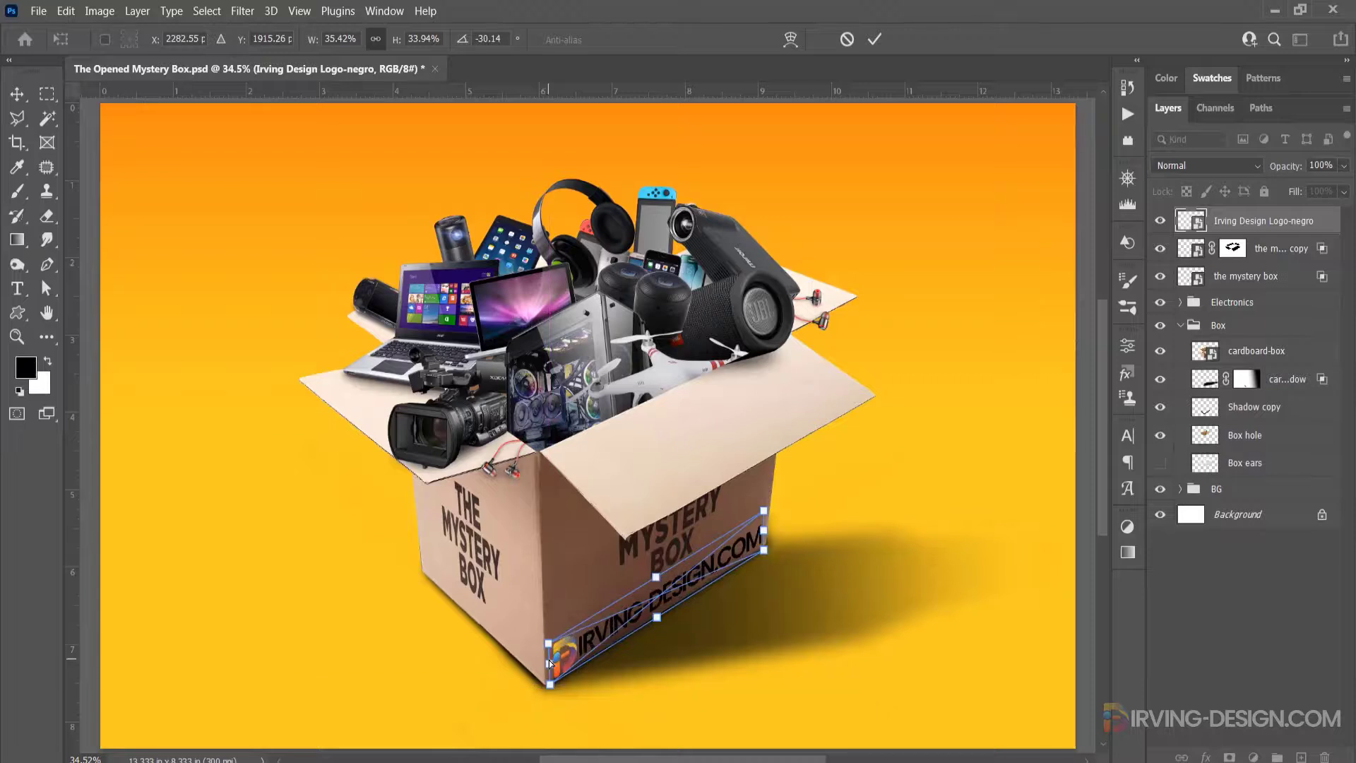
left_click(874, 38)
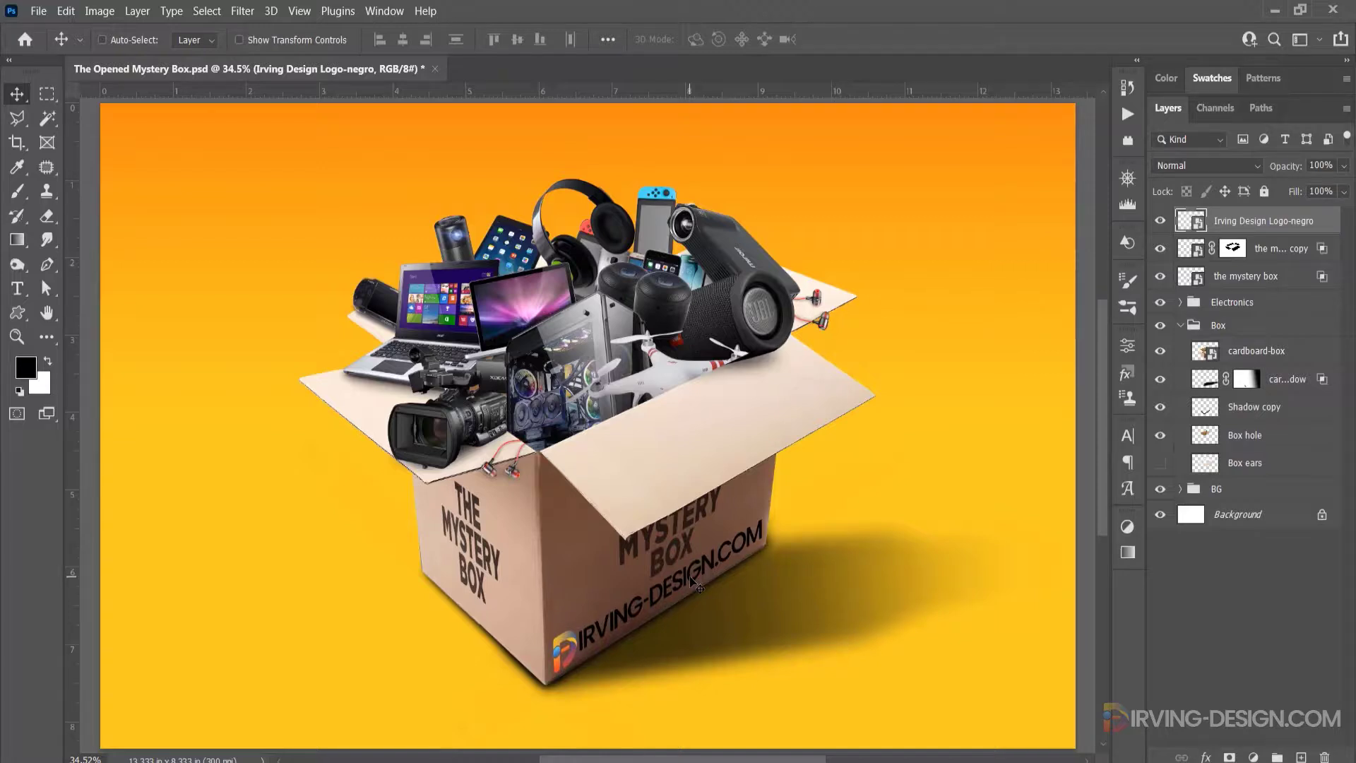
- Blend the logo into the cardboard by splitting its Underlying Layer Blend If sliders to 0/96 and 182/255
double_click(1319, 225)
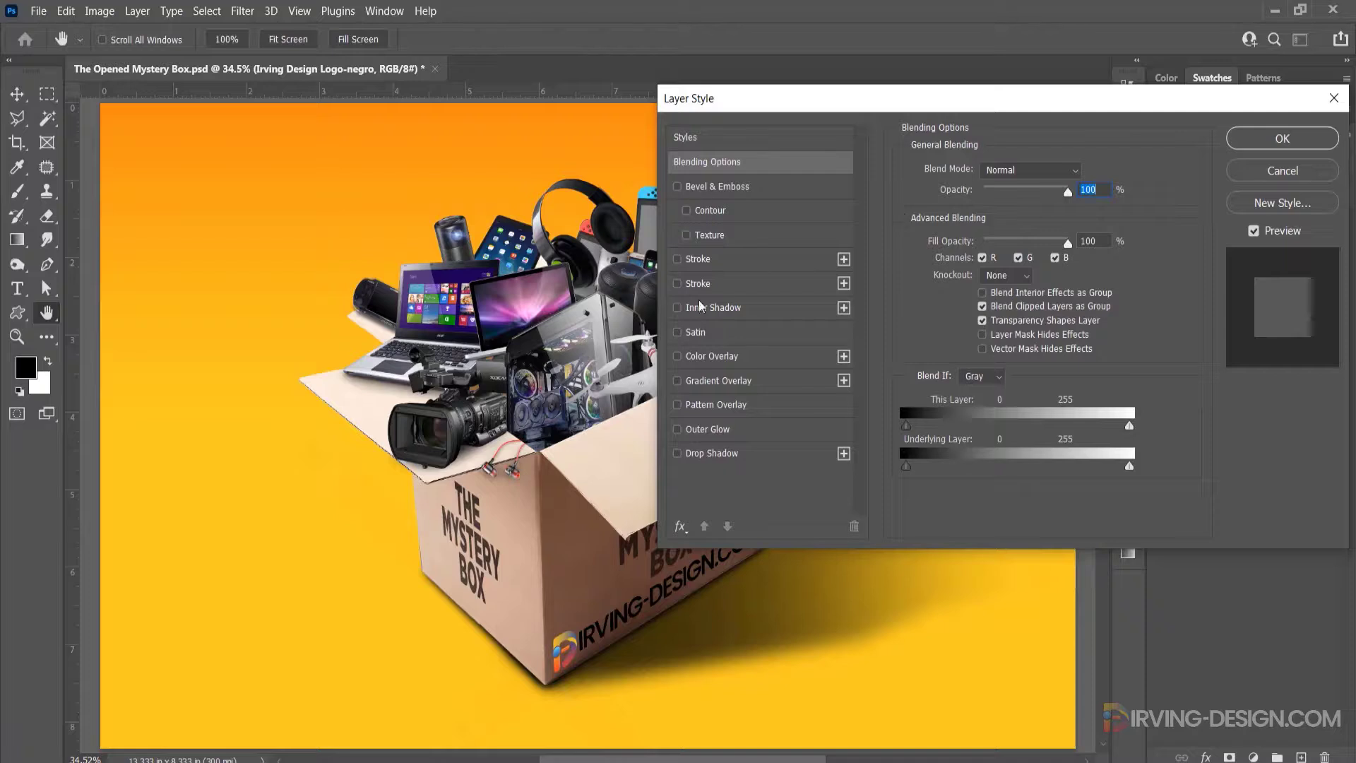
left_click_drag(910, 475, 993, 470)
left_click_drag(1130, 467, 1087, 485)
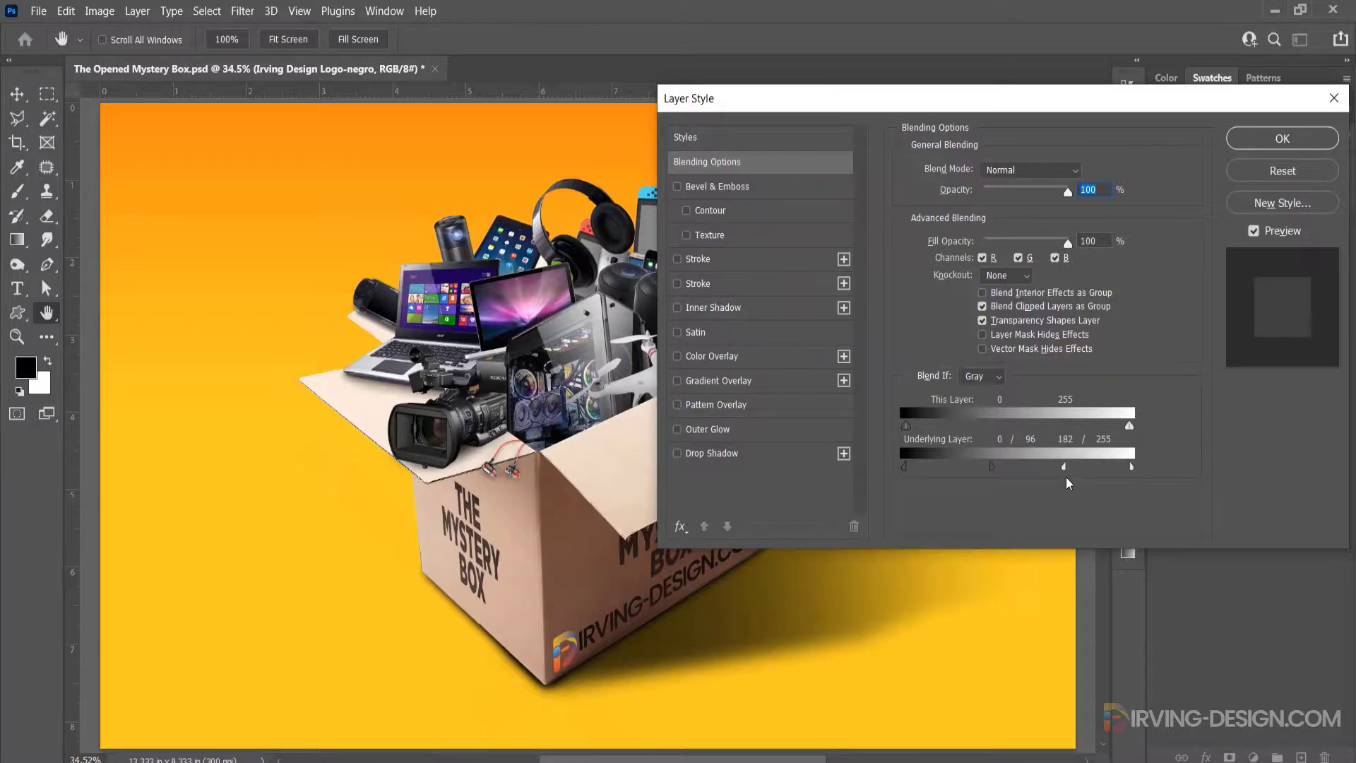
left_click(1282, 139)
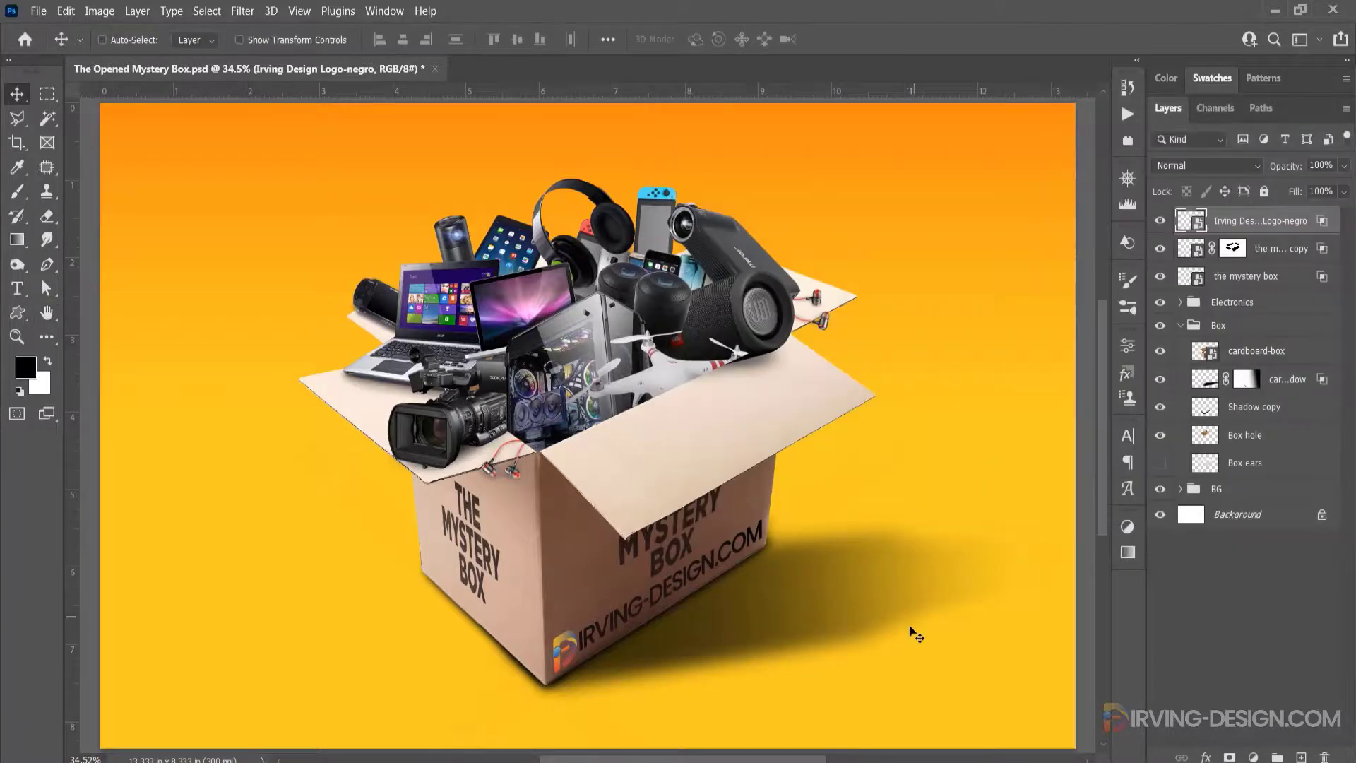
- Show the Sunrise rays layer in the BG group at 30% opacity, leaving the Box and BG groups collapsed
left_click(1180, 325)
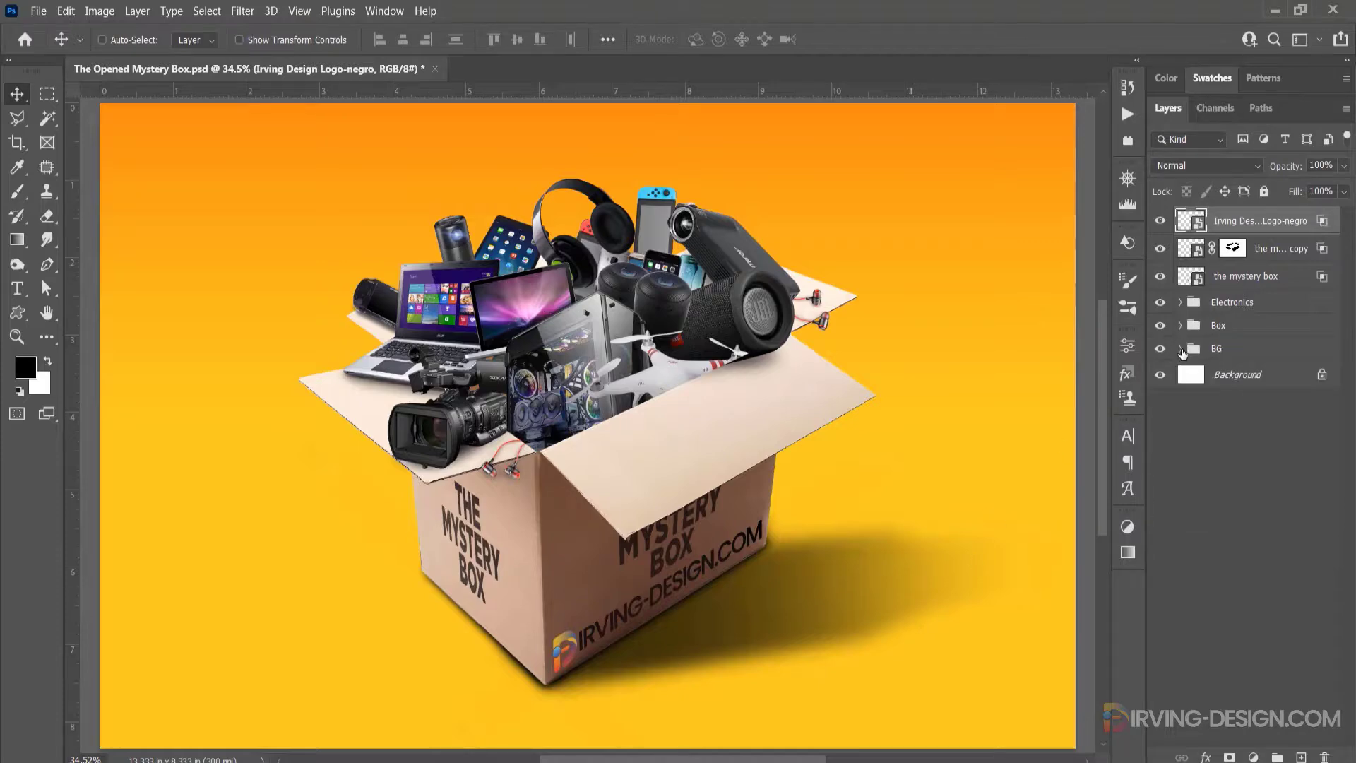
left_click(1181, 348)
left_click(1161, 374)
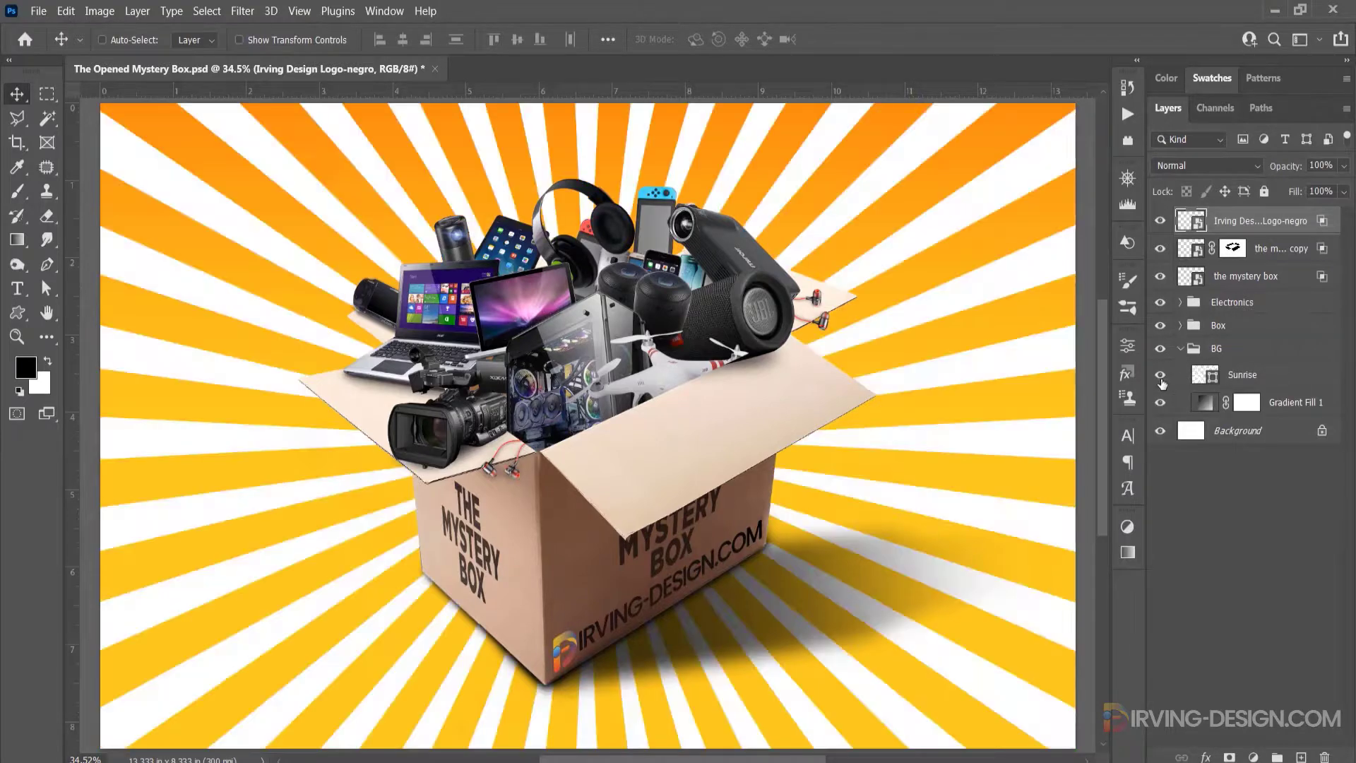
left_click(1286, 380)
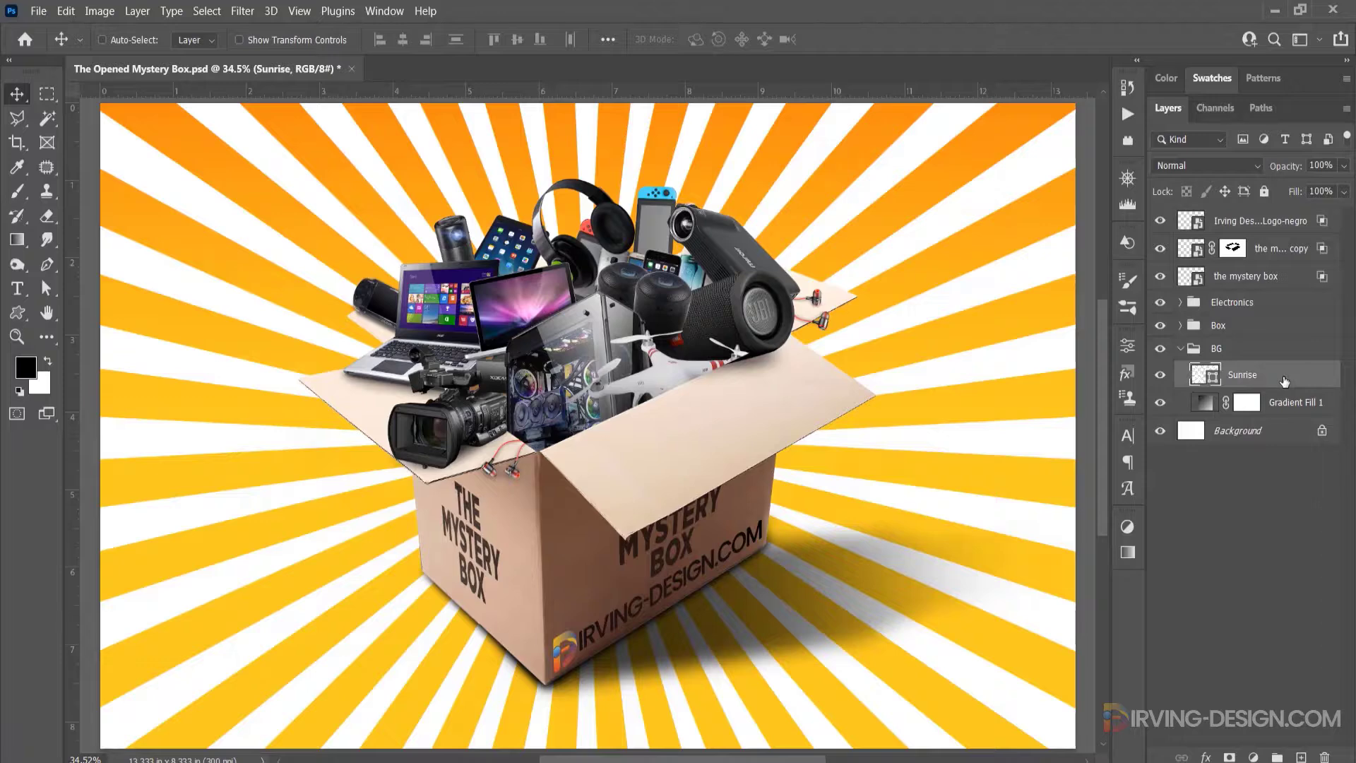
left_click(1321, 164)
type("30")
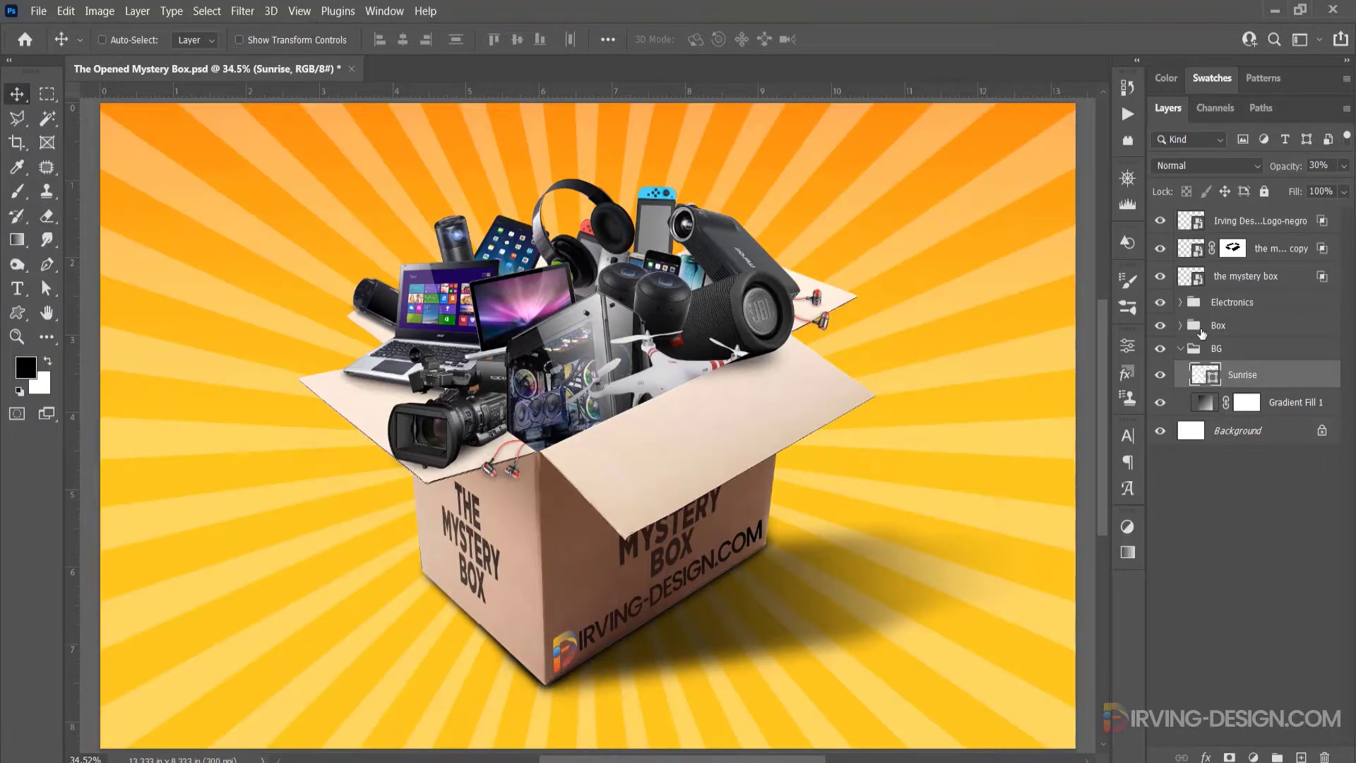
left_click(1189, 349)
left_click(1180, 349)
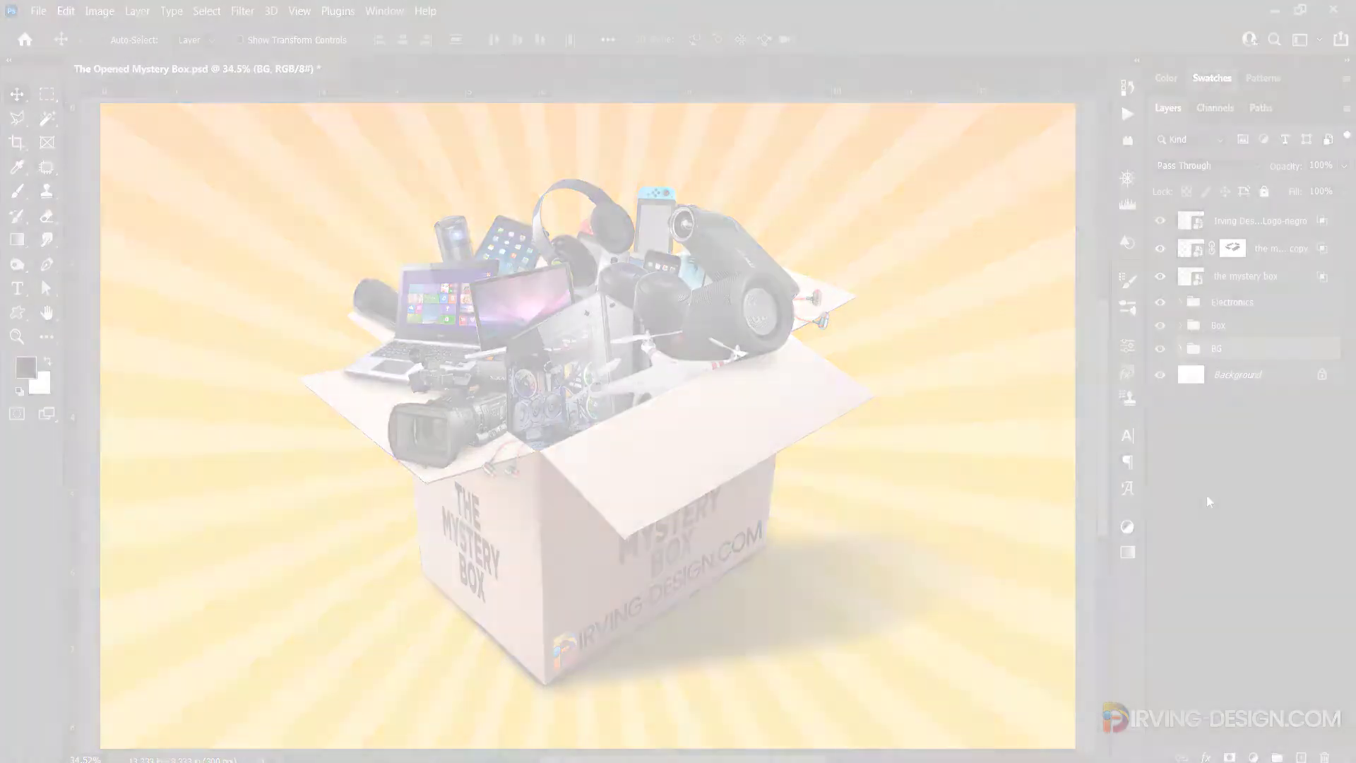